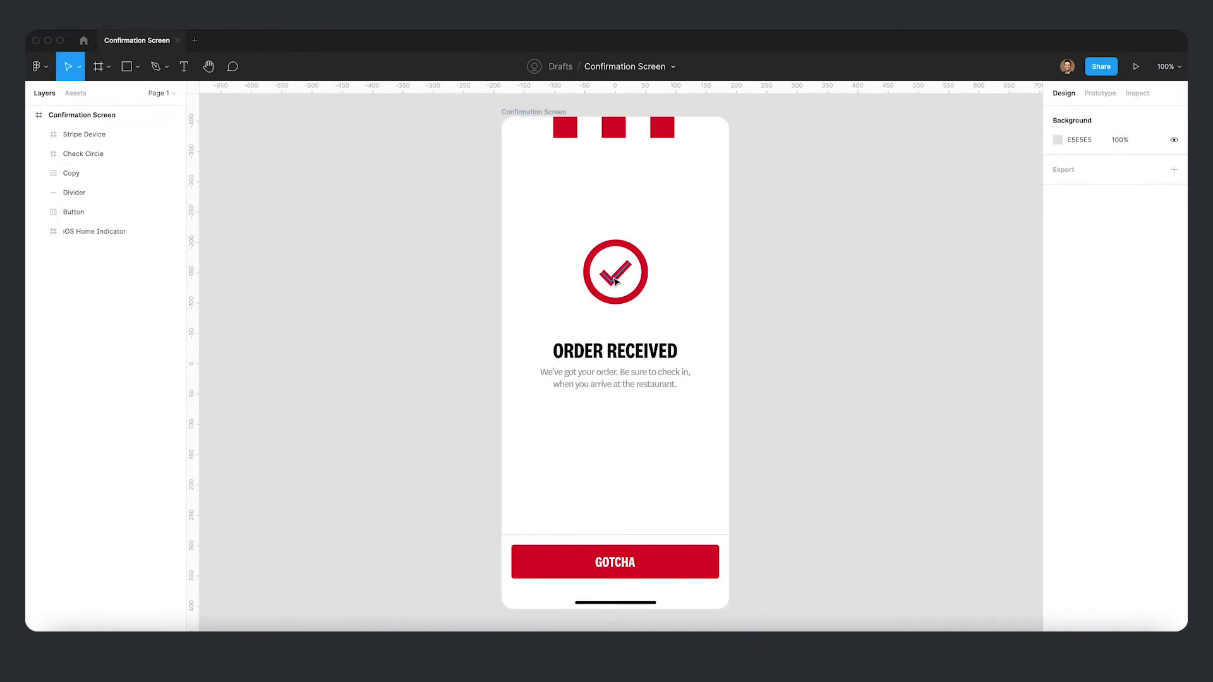
Step: Search Heroicons for 'check-' and copy the outline check-circle icon as SVG
left_click(615, 282)
key("Escape")
key("super+Tab")
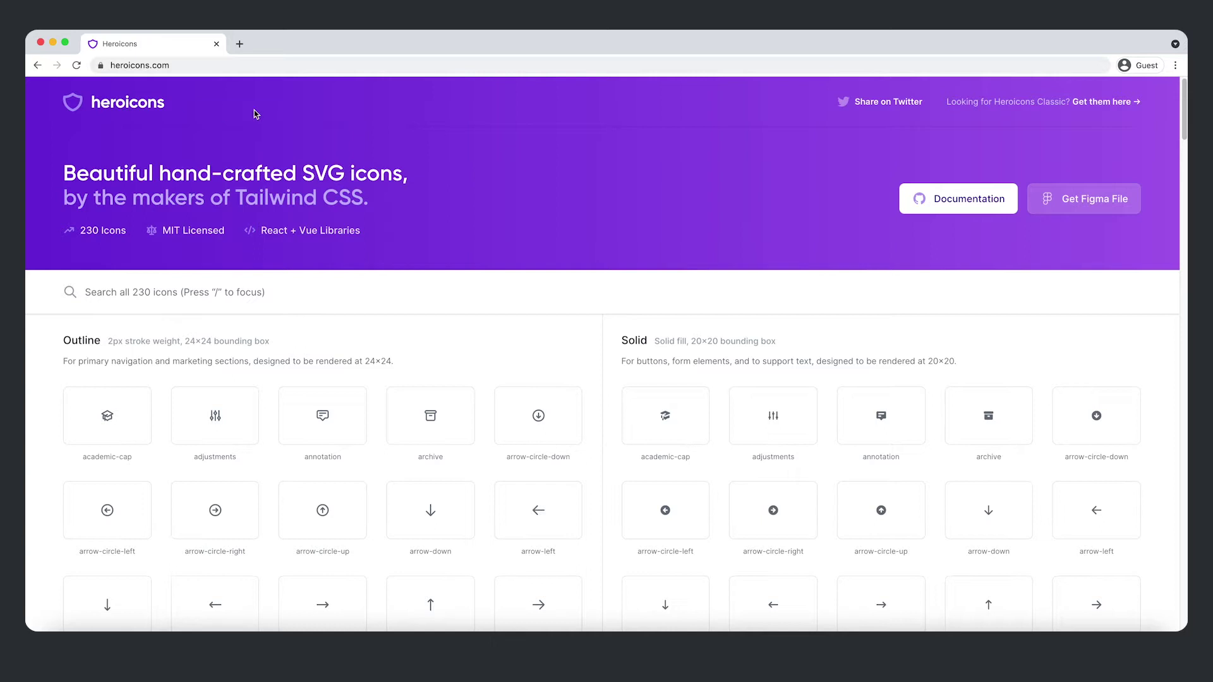
scroll(556, 261, "down", 1)
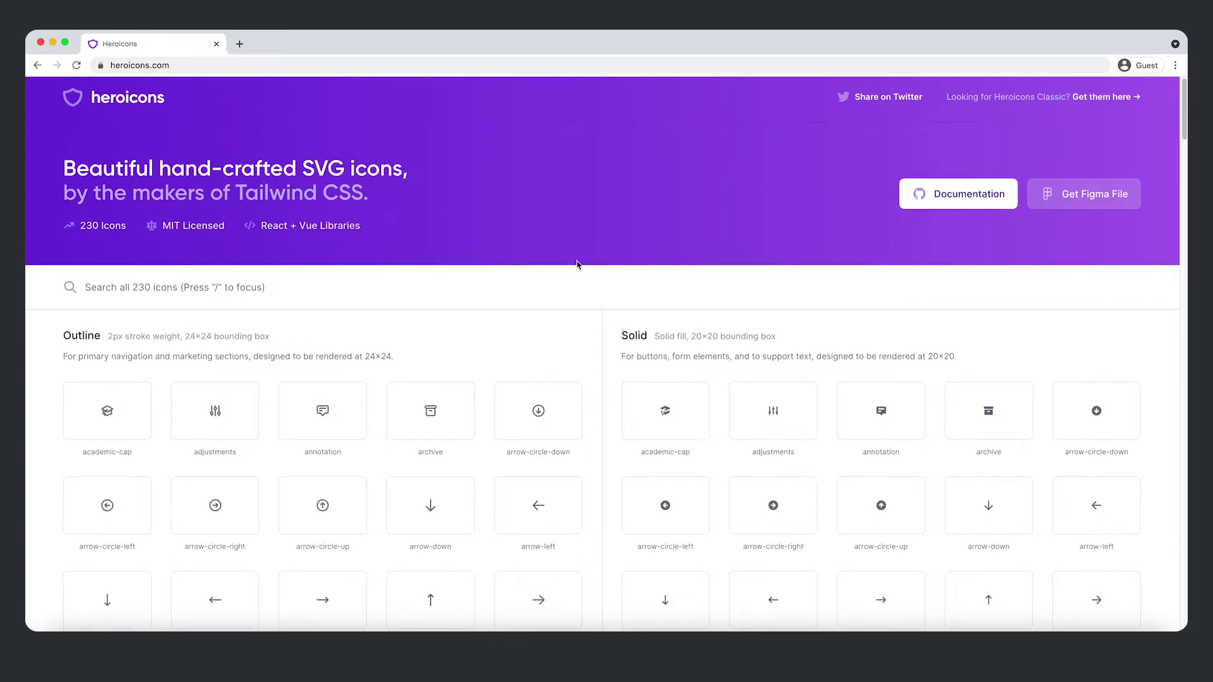
left_click(450, 273)
type("check")
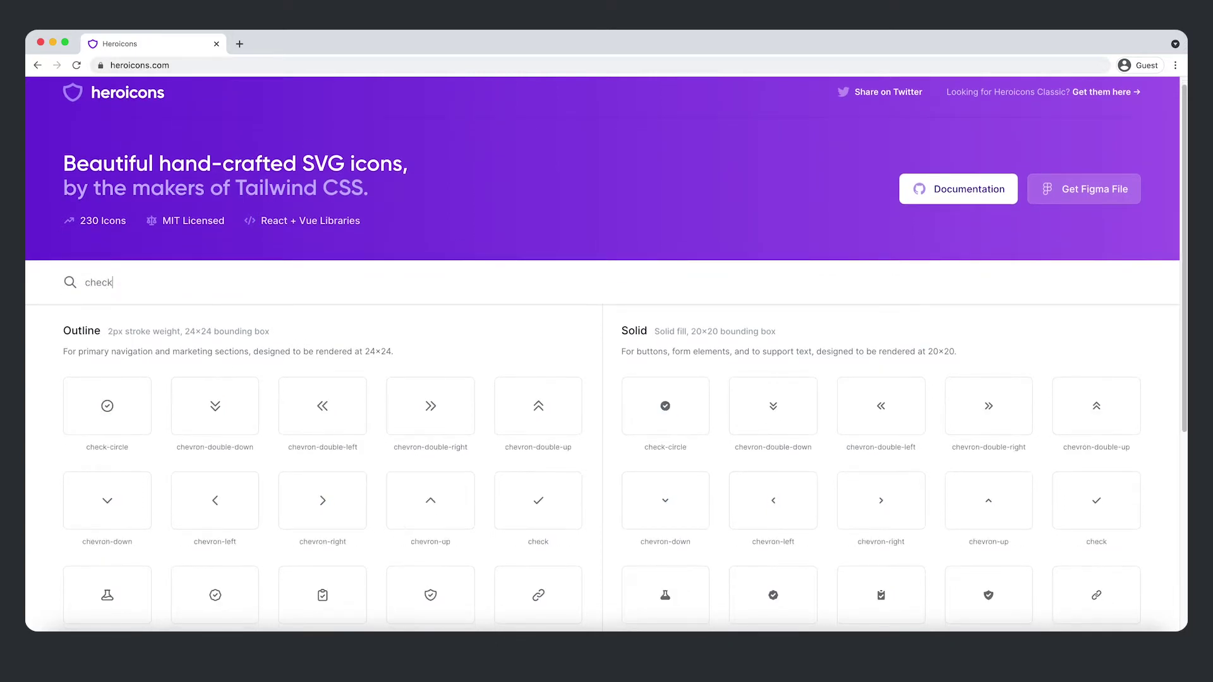
type("-circle")
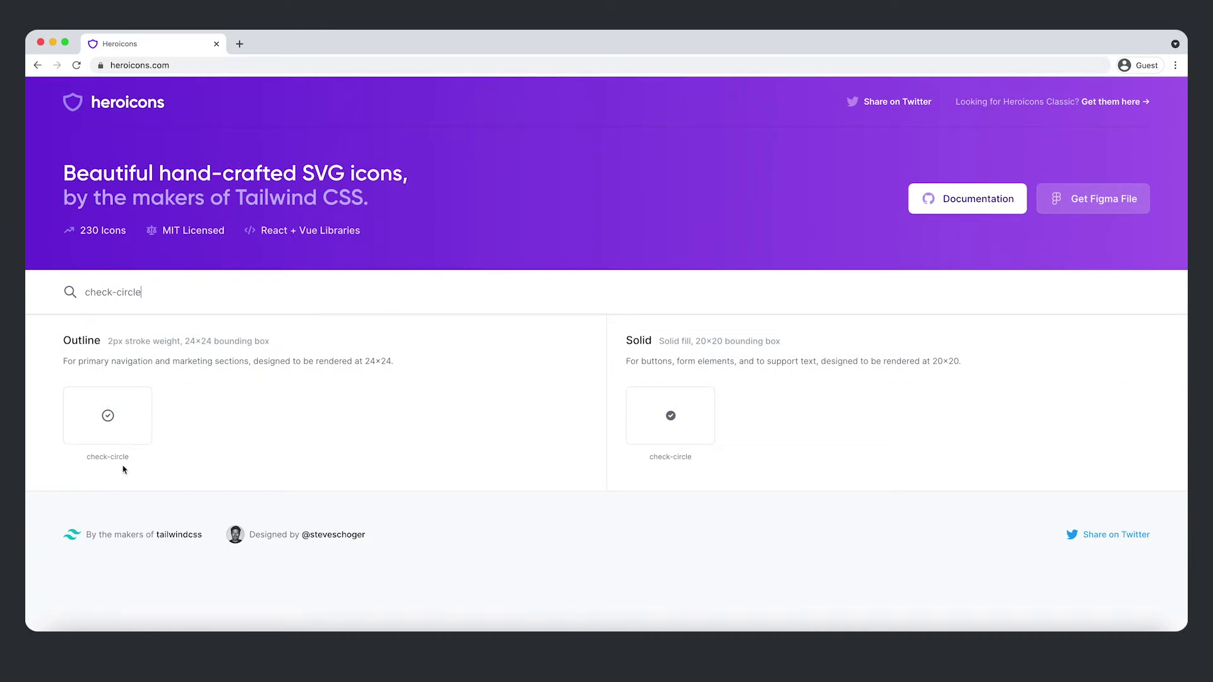
mouse_move(112, 408)
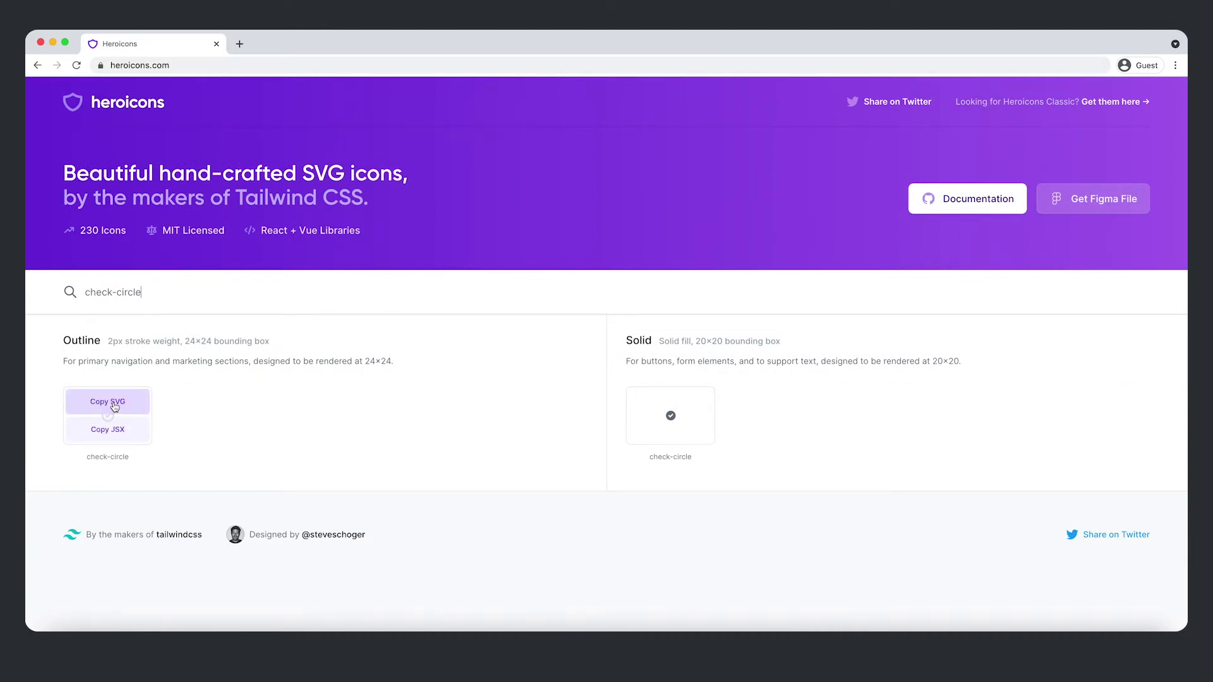
left_click(114, 408)
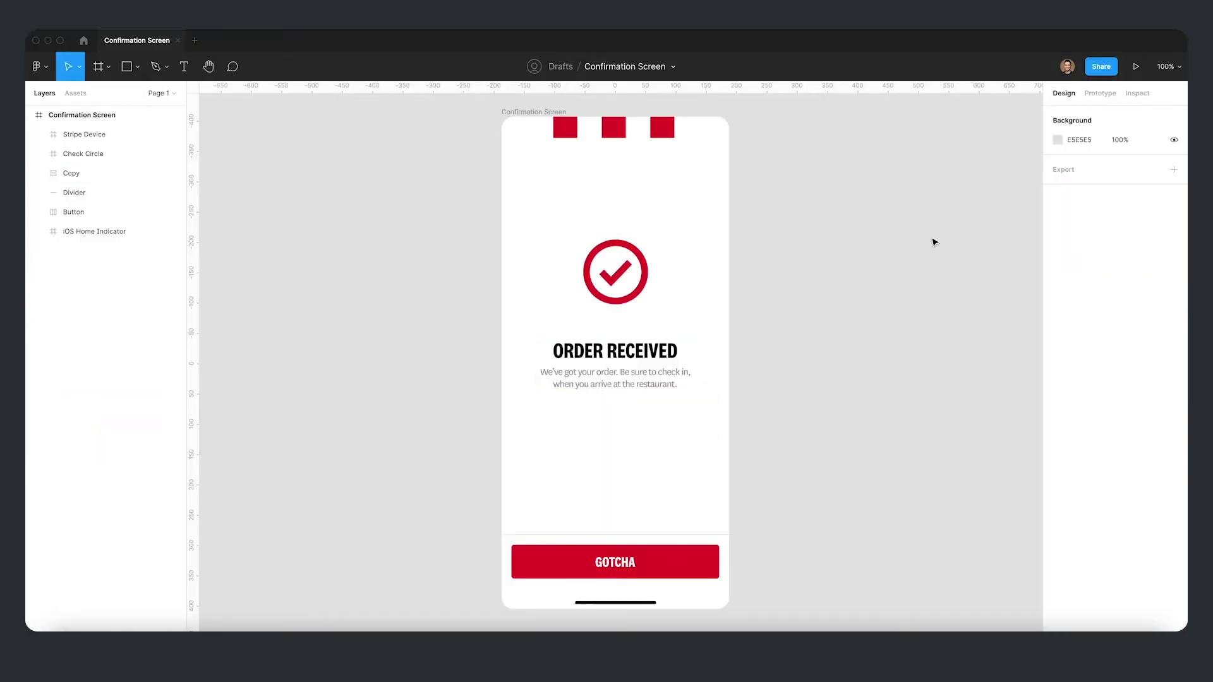
Step: Paste the check-circle icon onto the empty canvas beside the mockup and enlarge it
key("super+v")
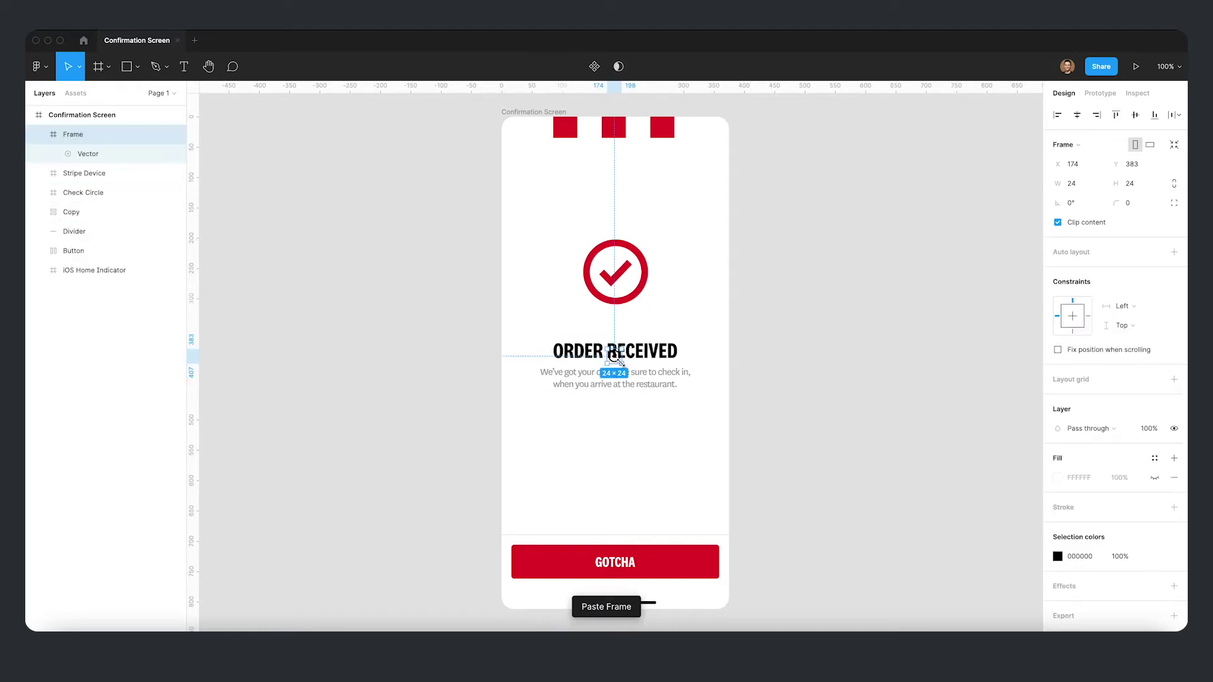
left_click_drag(621, 361, 851, 252)
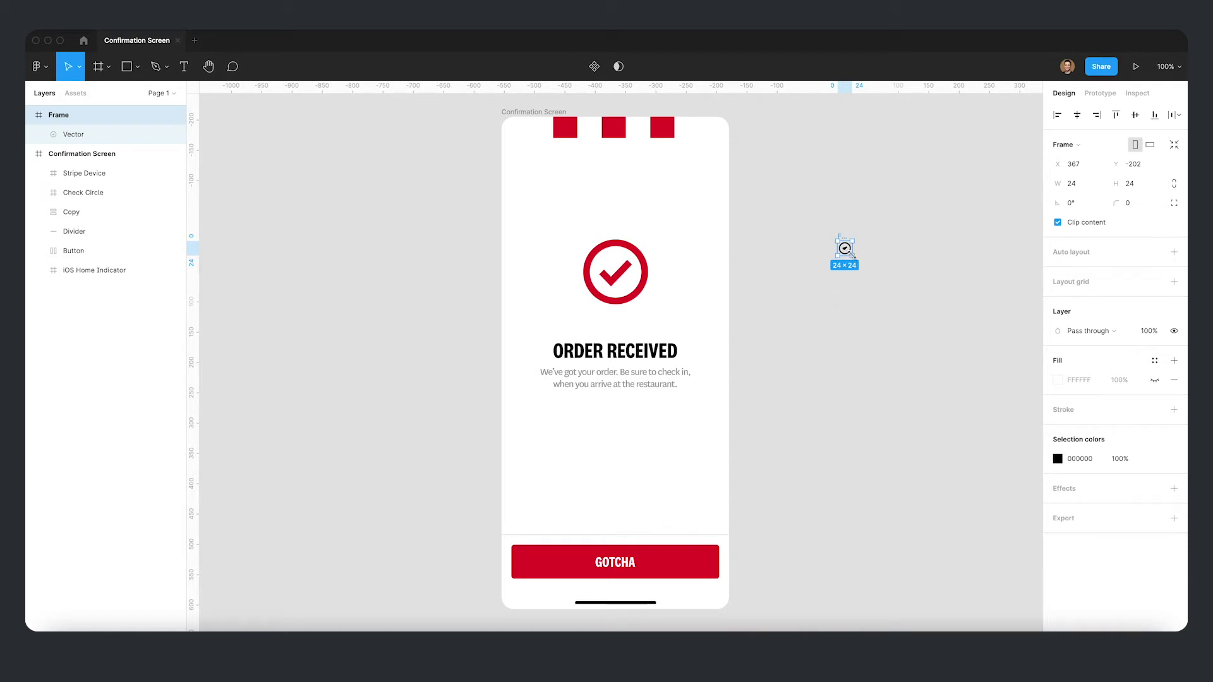
left_click_drag(853, 256, 884, 289)
left_click(907, 370)
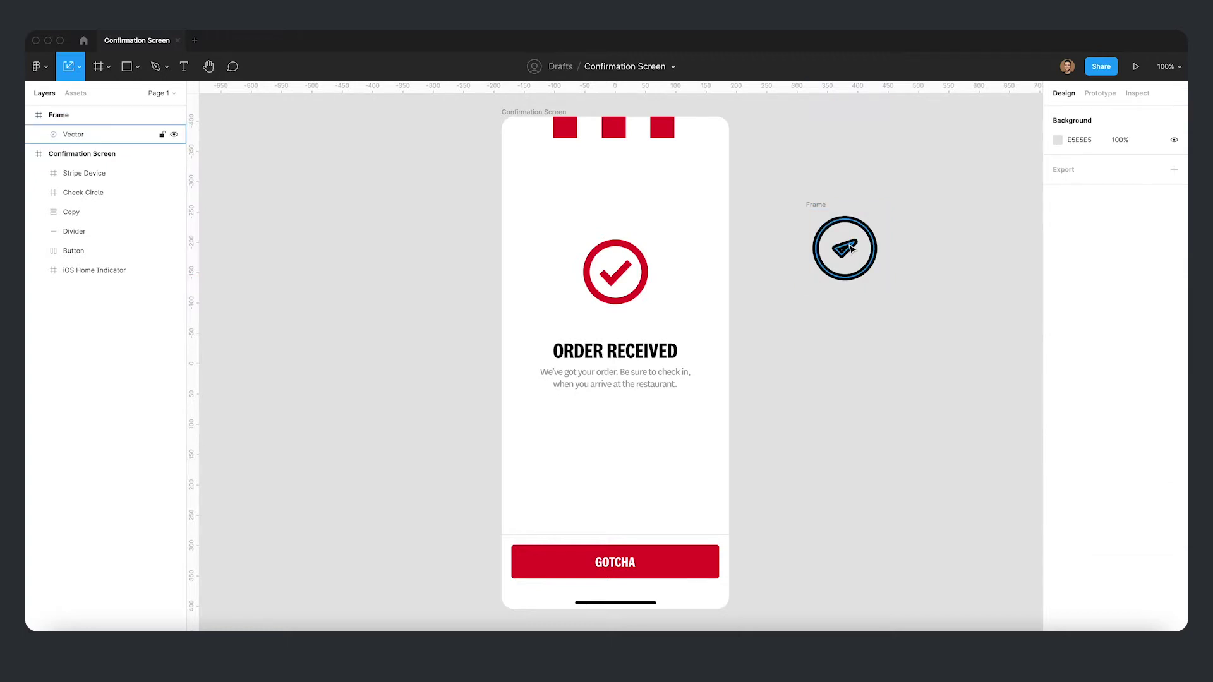
Step: Delete the checkmark's closing segment to open its path
double_click(850, 248)
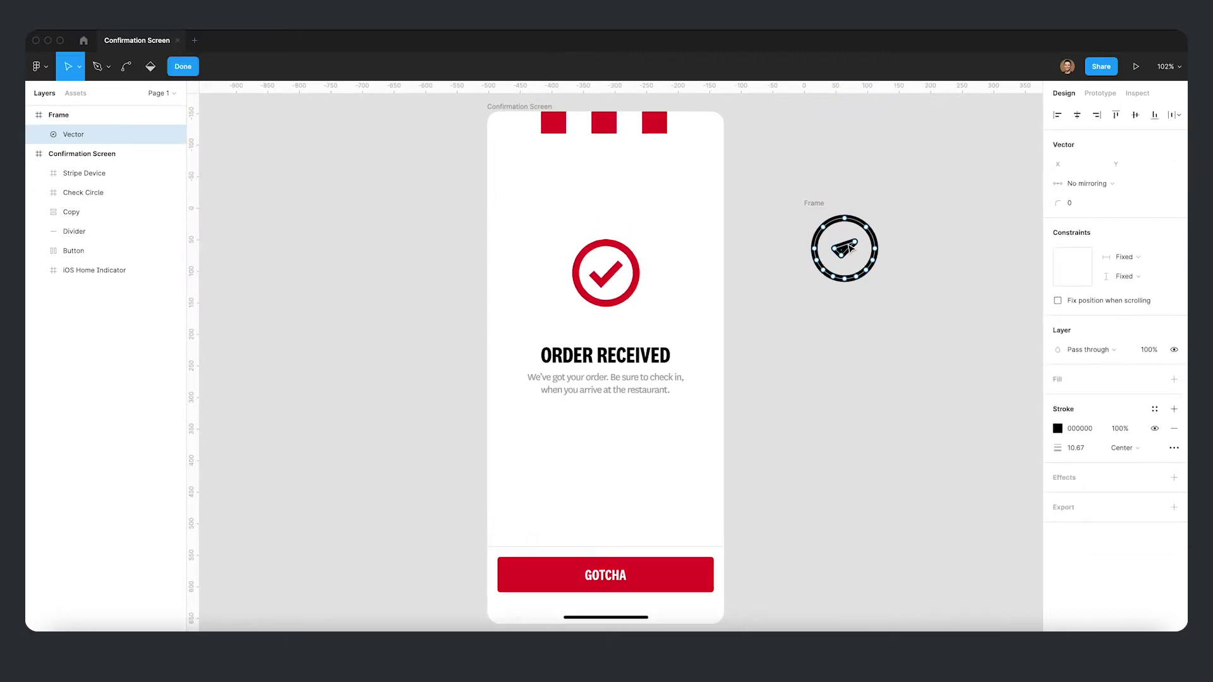
scroll(851, 248, "up", 5)
left_click(853, 249)
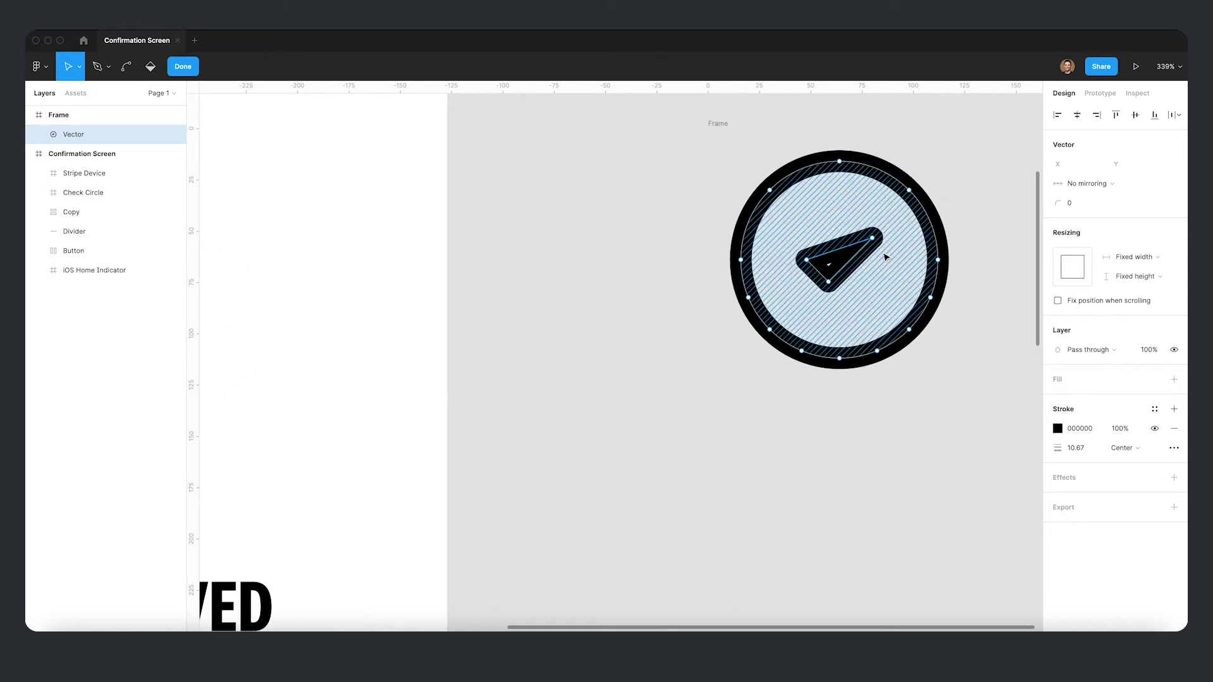
key("Delete")
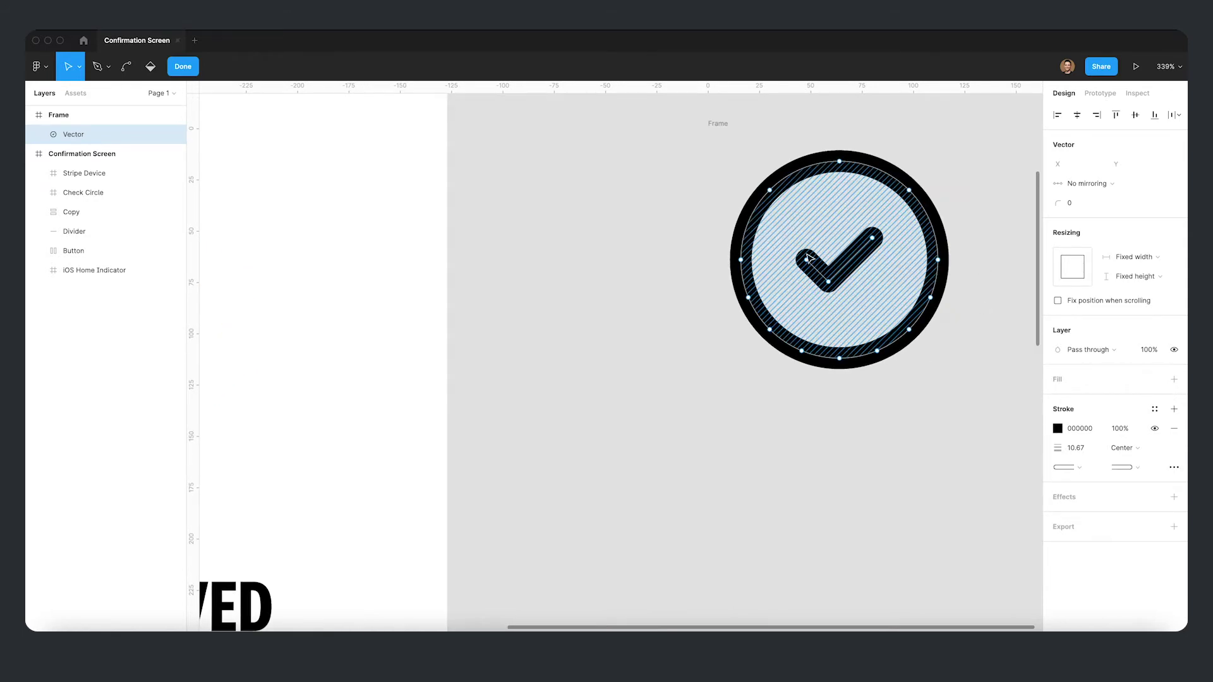
Step: Finish vector editing and move the icon frame closer to the mockup
left_click(945, 455)
scroll(915, 438, "down", 3)
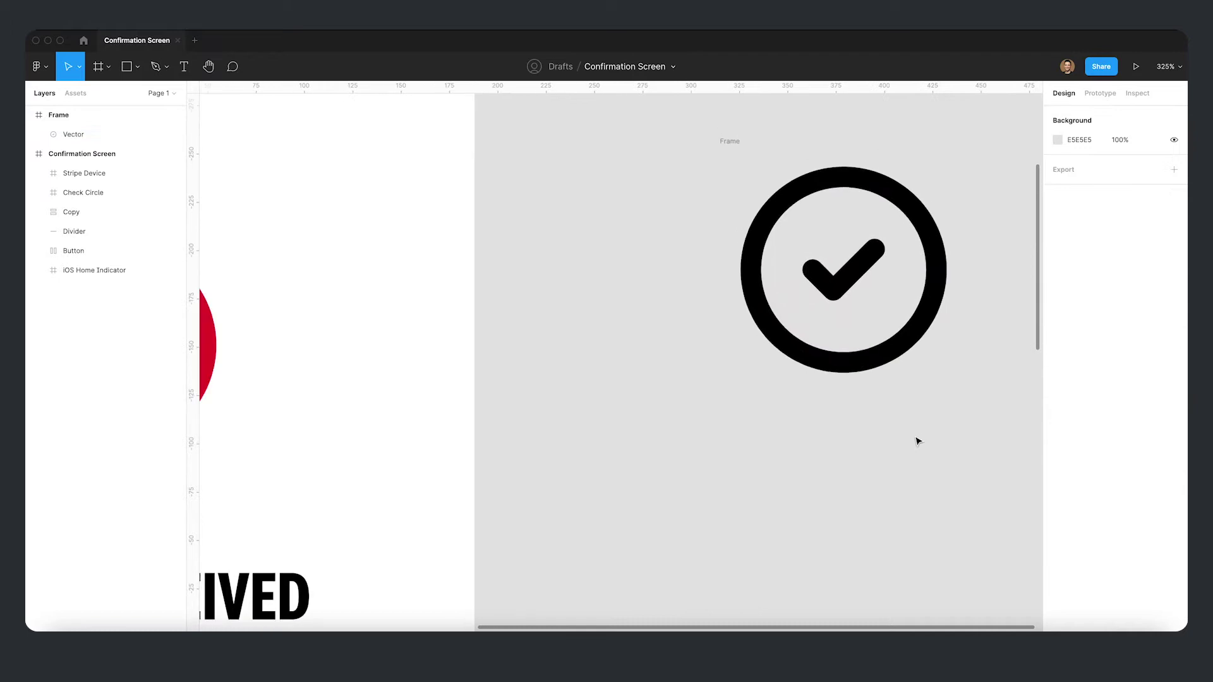
scroll(755, 409, "down", 3)
scroll(755, 408, "left", 3)
left_click(852, 136)
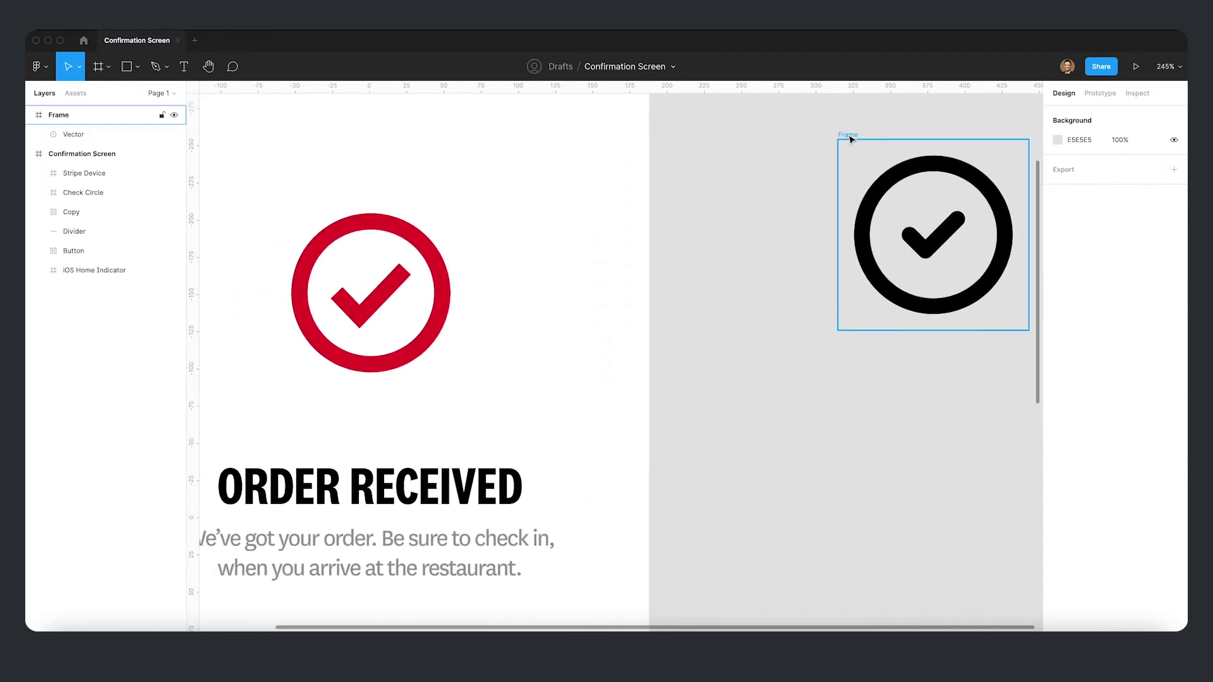
left_click_drag(853, 135, 759, 198)
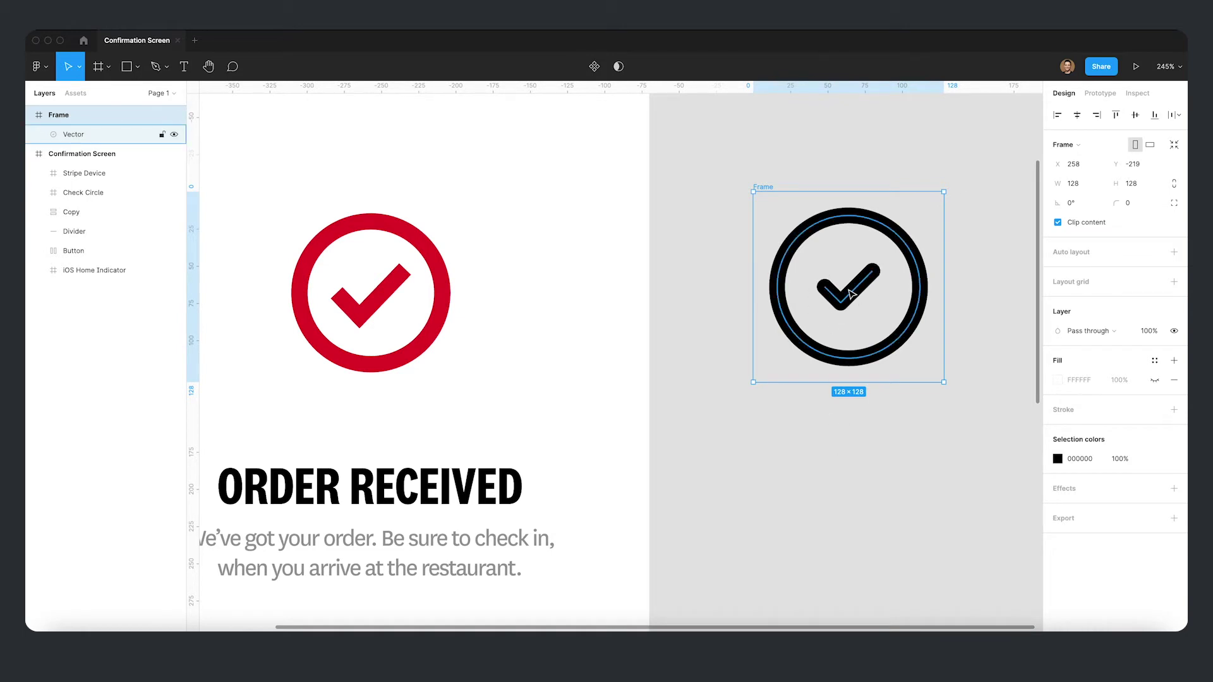
left_click(680, 344)
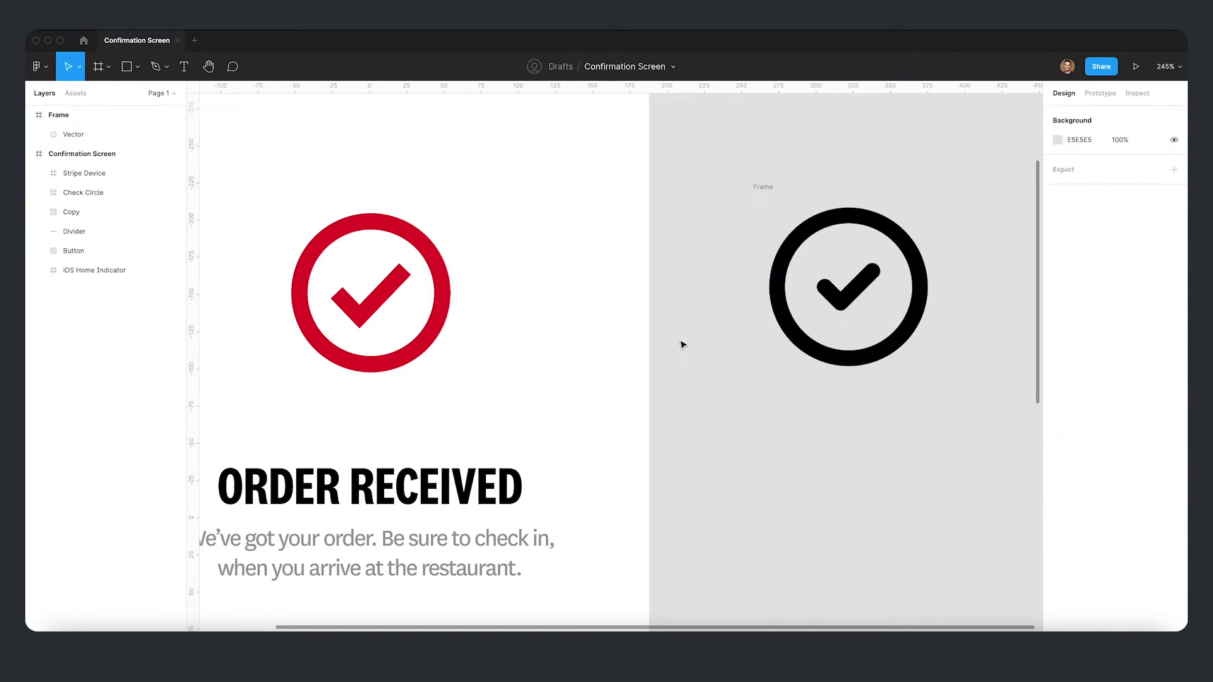
Step: Set the vector's stroke start cap to None and its join to Miter
left_click(794, 237)
left_click(1078, 444)
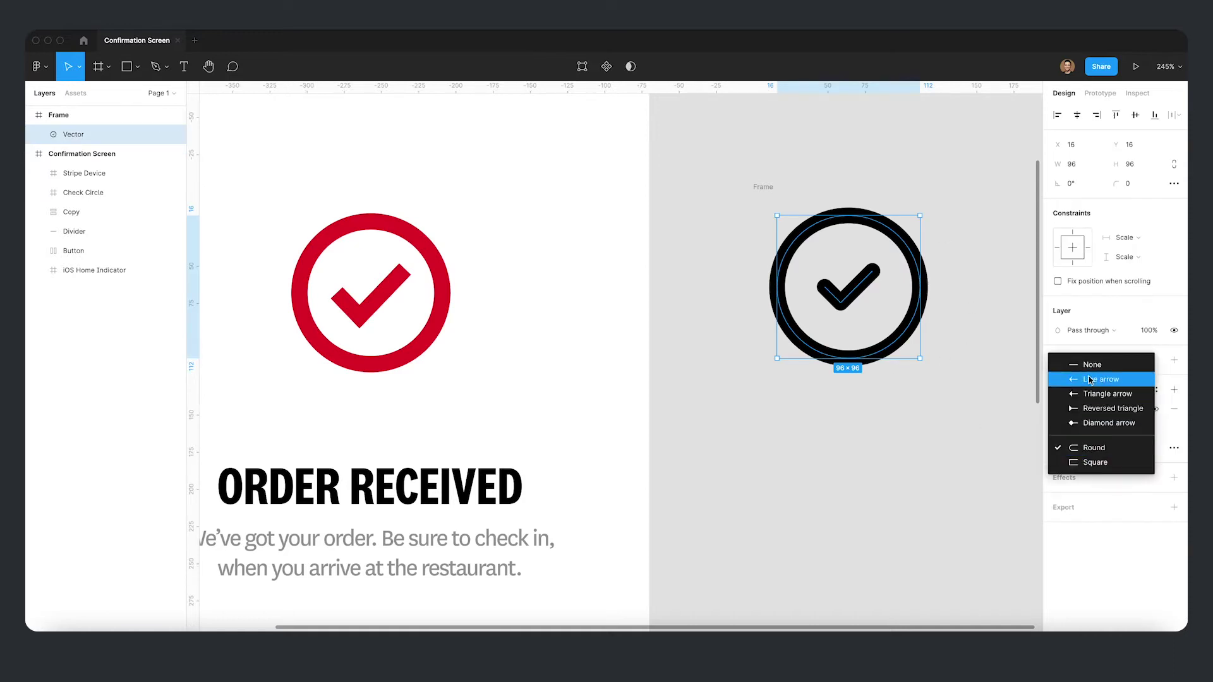
left_click(1087, 364)
left_click(1121, 452)
left_click(1123, 452)
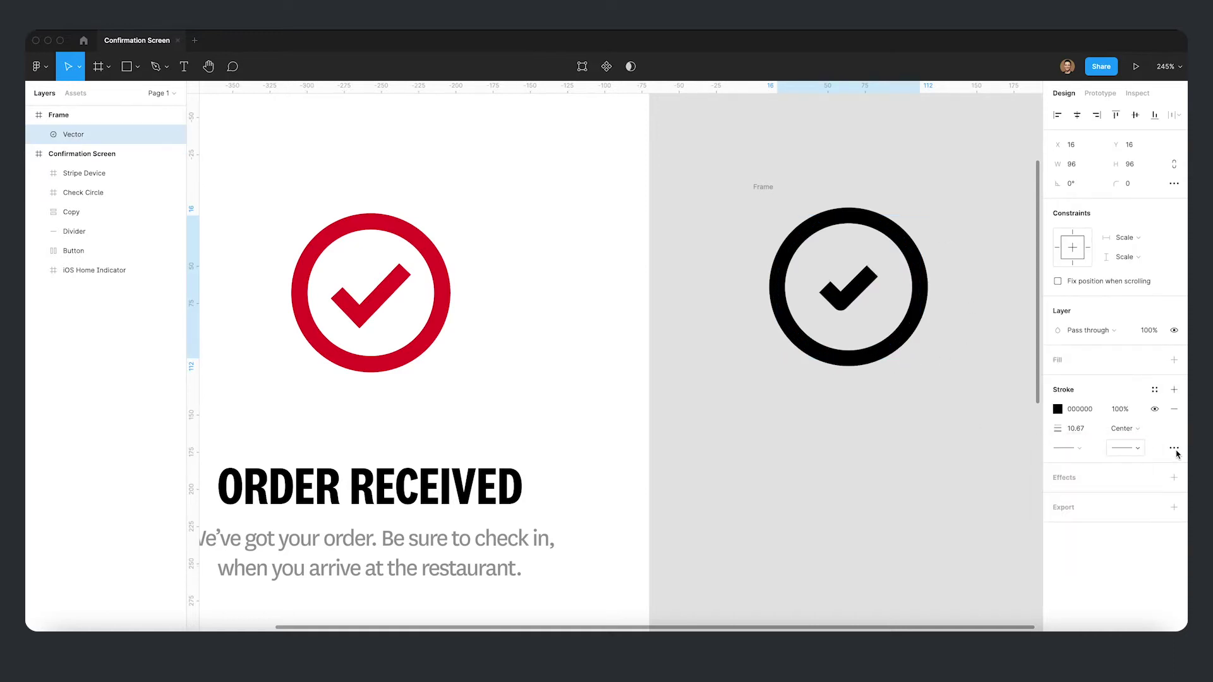
left_click(1173, 448)
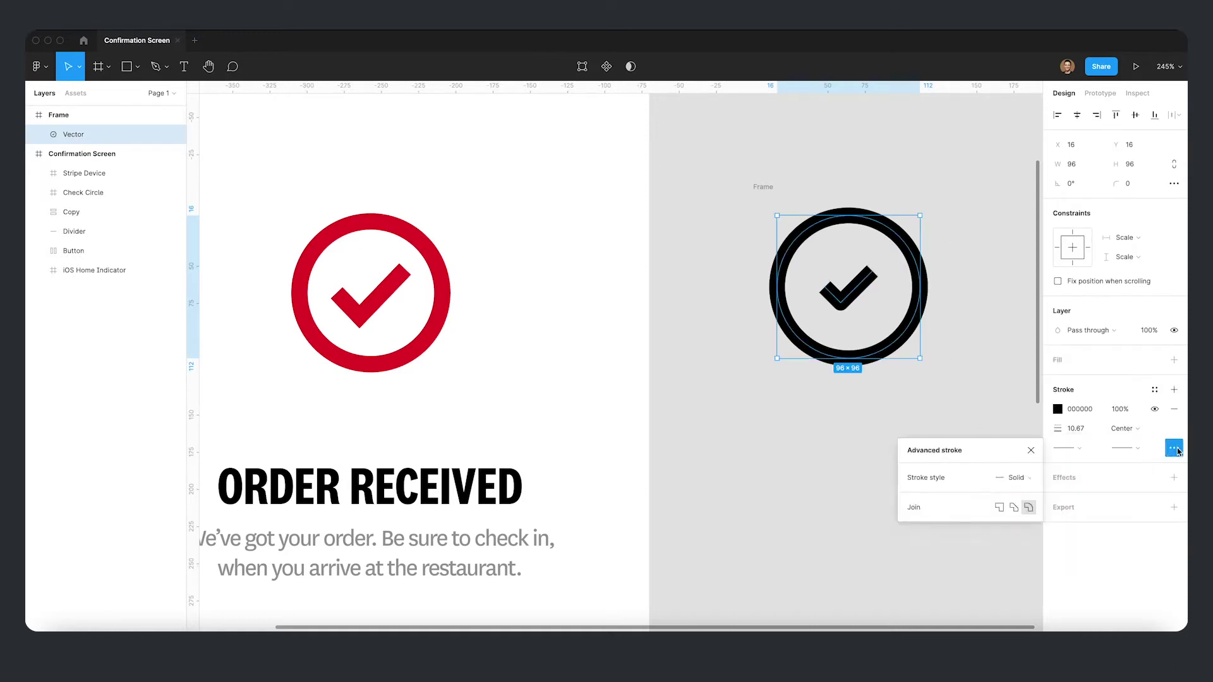
left_click(998, 511)
left_click(996, 301)
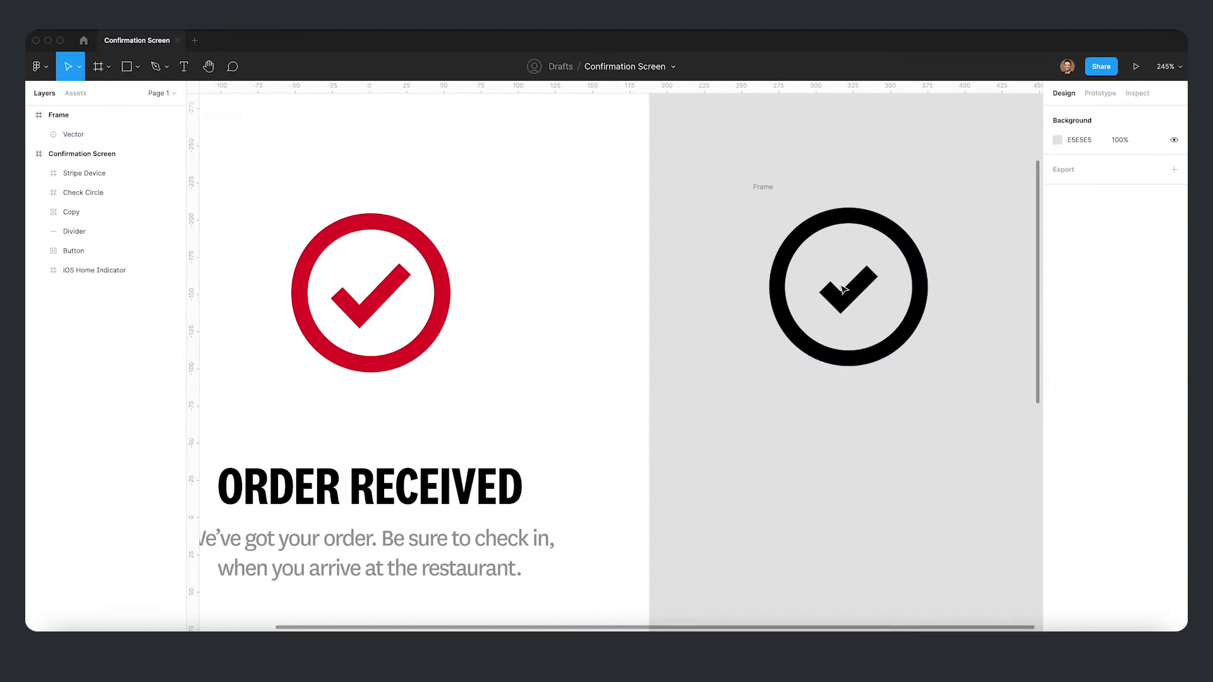
Step: Copy the checkmark's three points and delete them, leaving only the circle vector
double_click(845, 300)
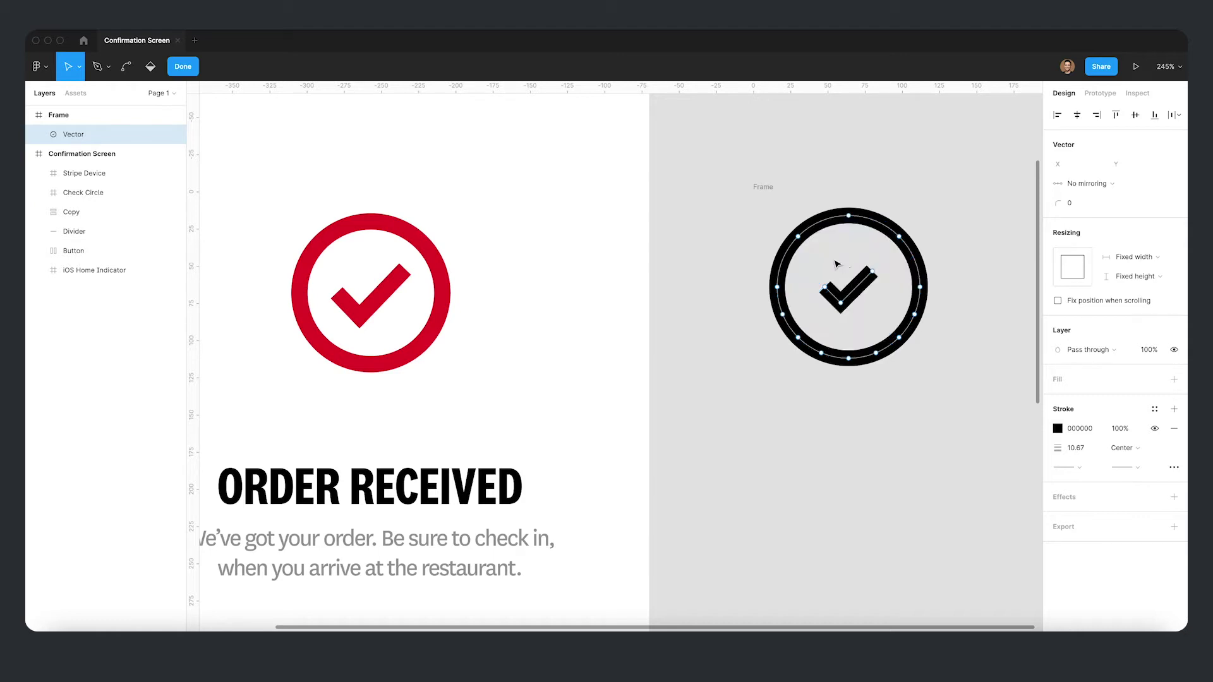
left_click_drag(807, 254, 891, 325)
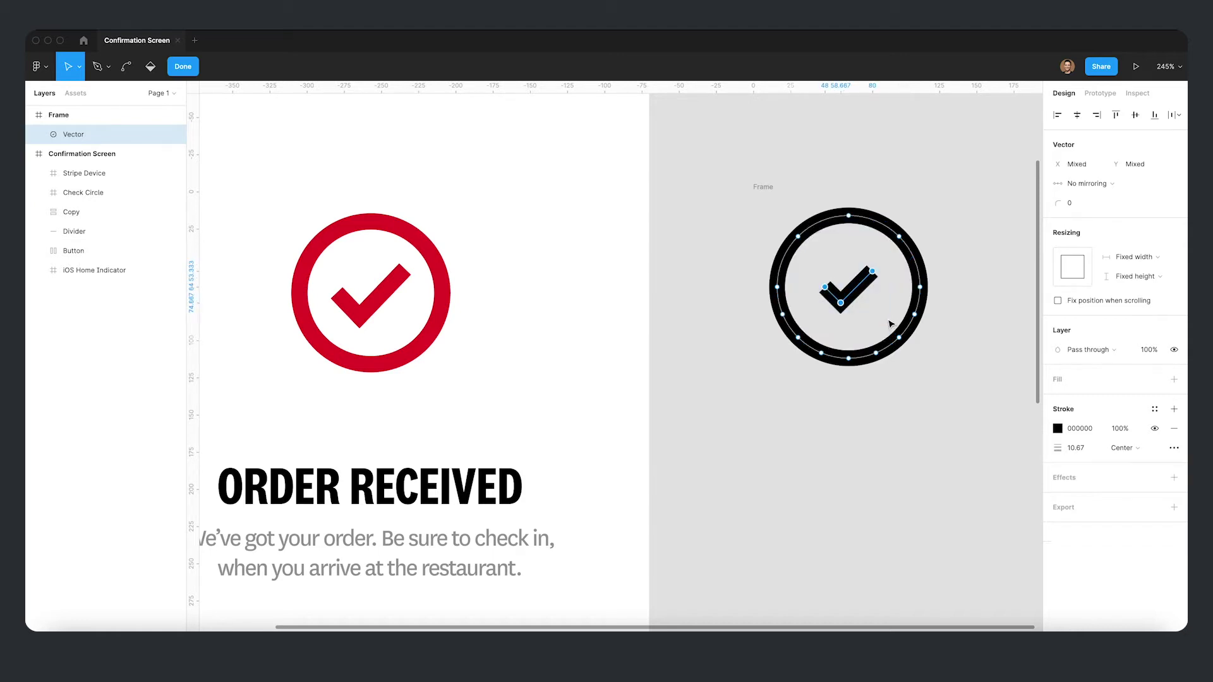
key("Escape")
left_click(854, 389)
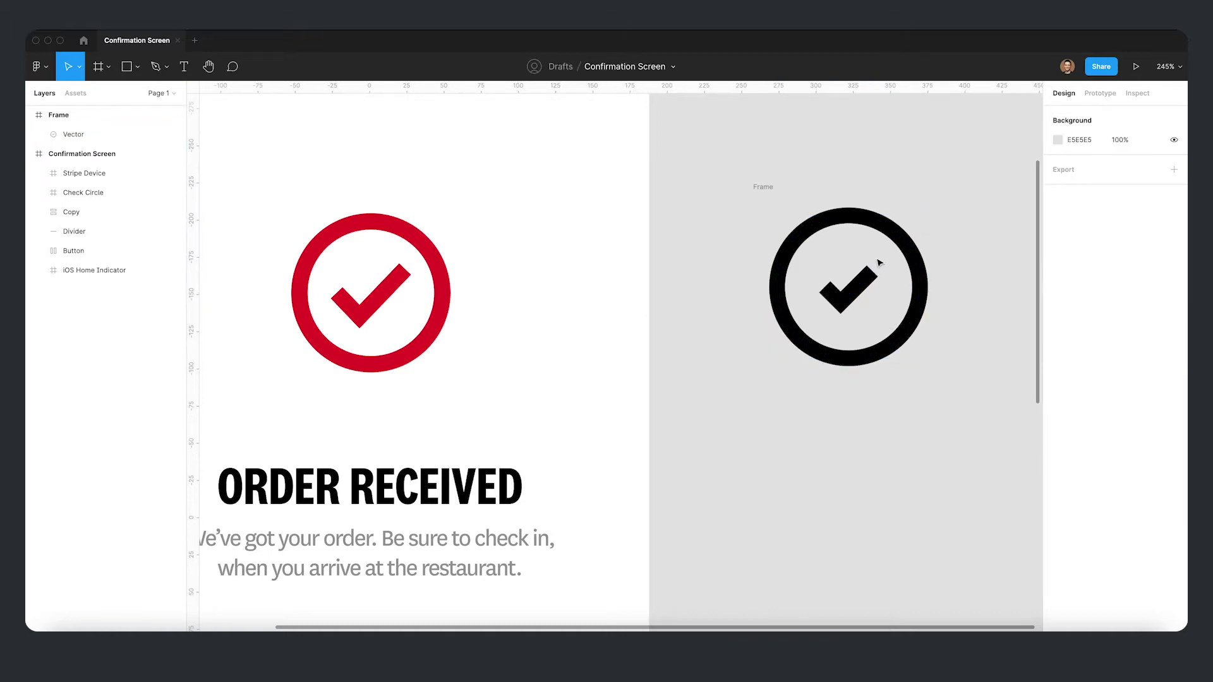
double_click(851, 290)
left_click_drag(808, 260, 884, 327)
key("super")
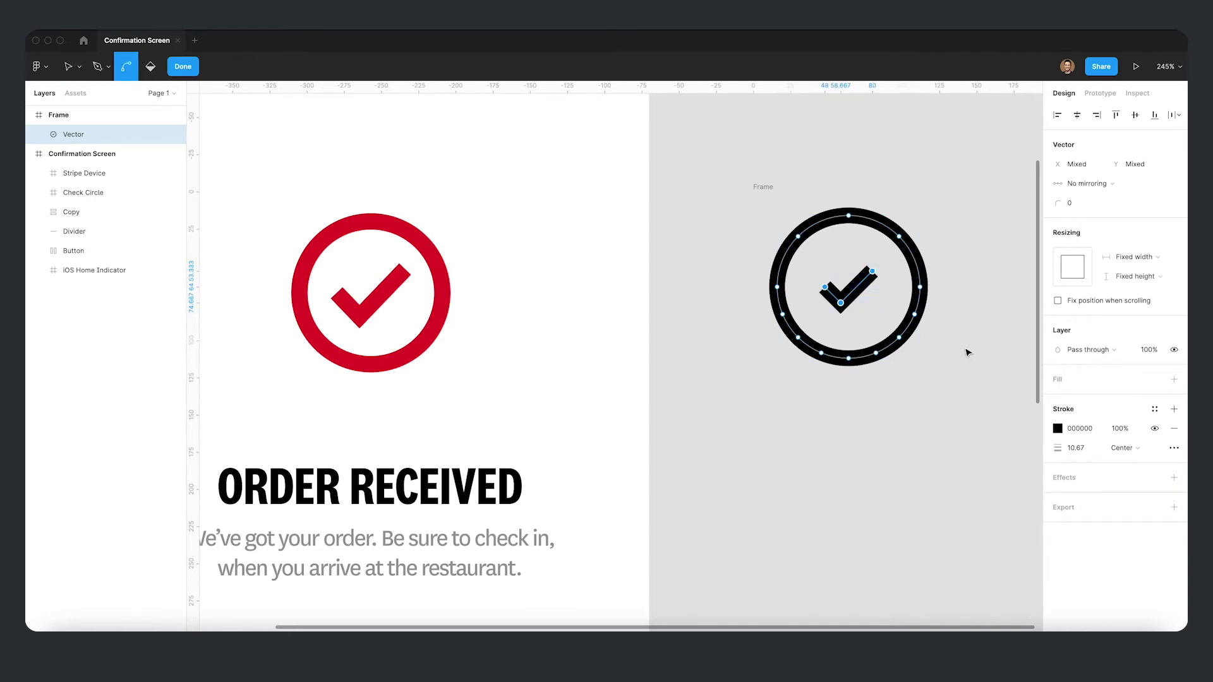
key("Delete")
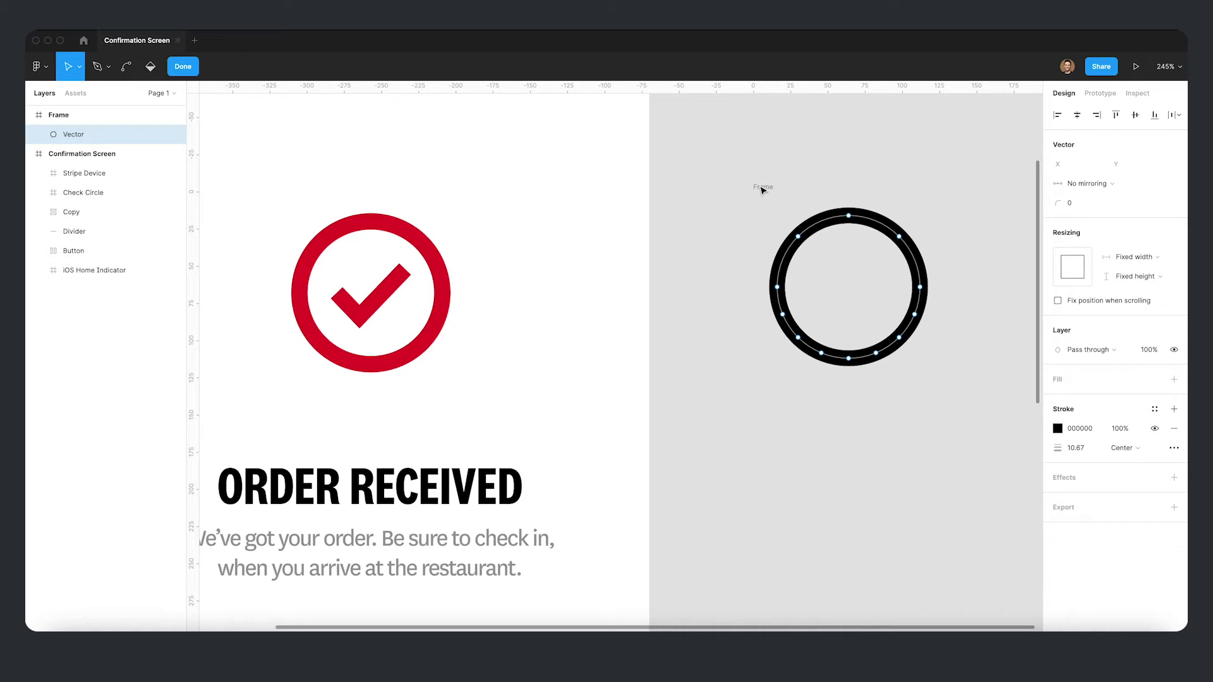
key("Escape")
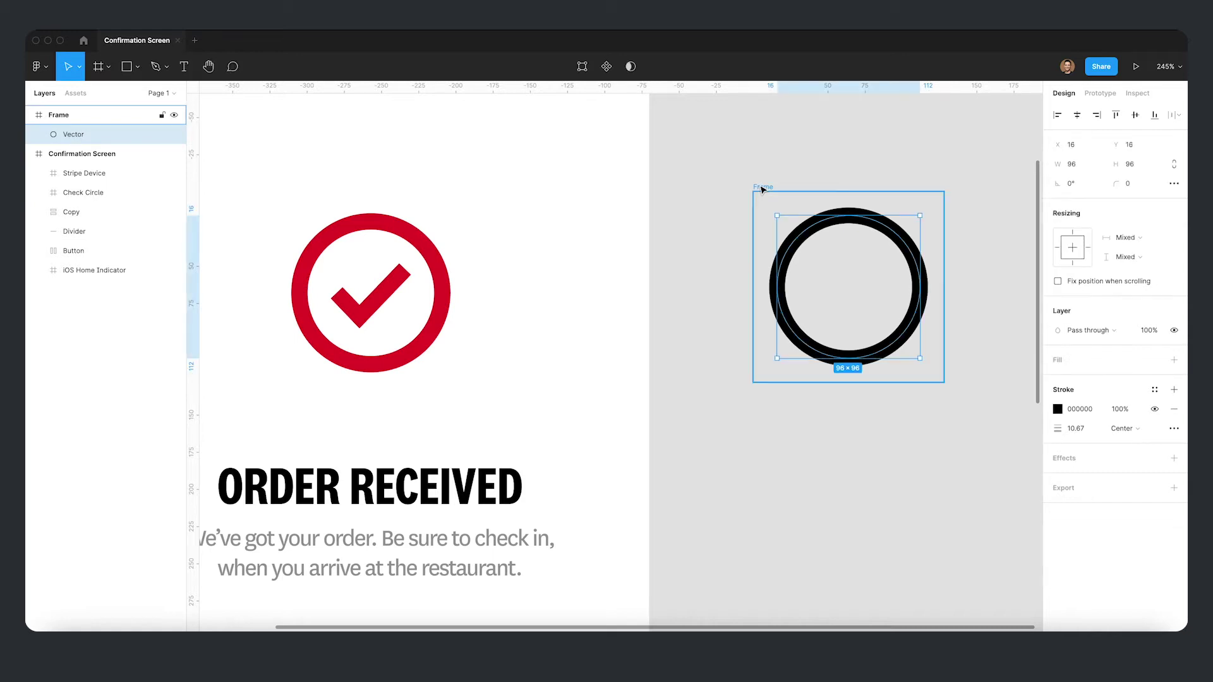
Step: Paste the checkmark into the icon frame and enlarge it inside the circle
left_click(763, 189)
key("super+v")
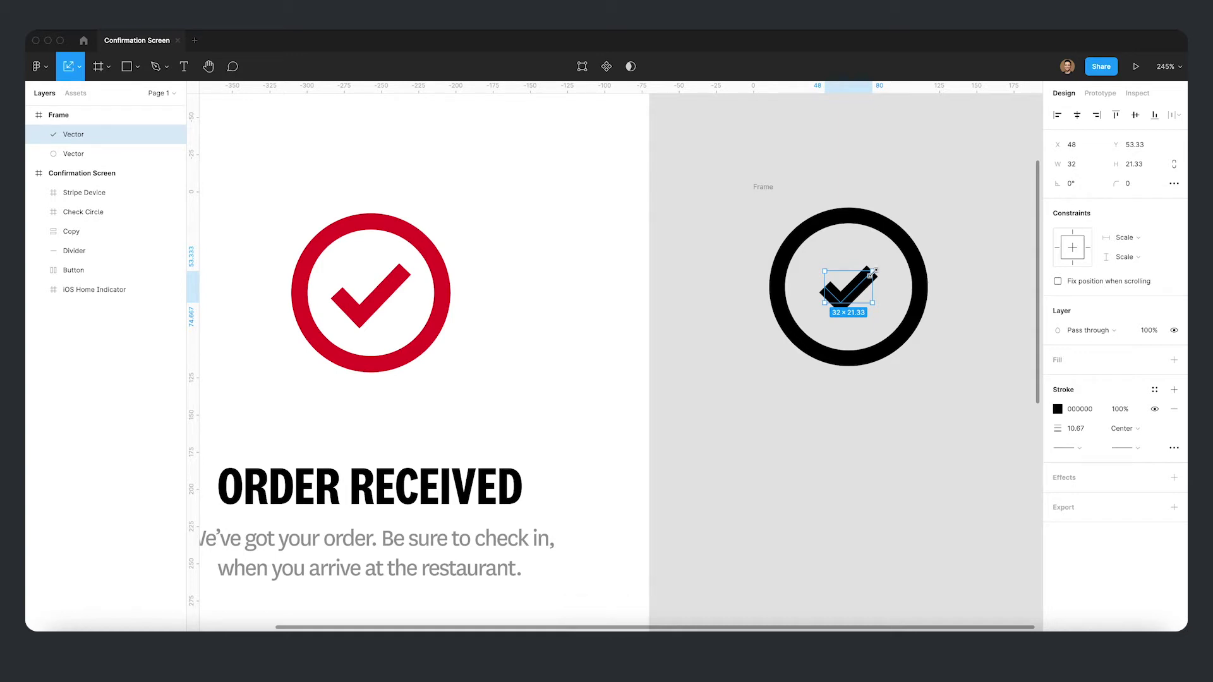
left_click_drag(873, 273, 879, 274)
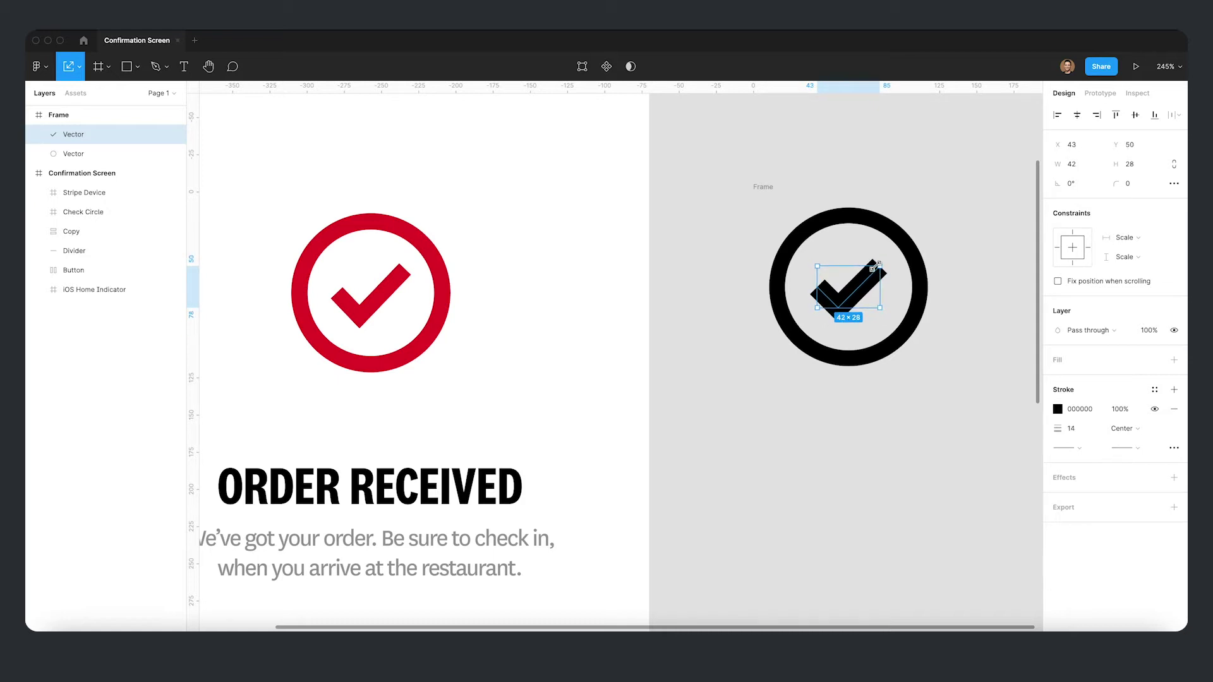
left_click(899, 465)
left_click(862, 289)
Step: Set the stroke weight of both the circle and checkmark to 10
key("Tab")
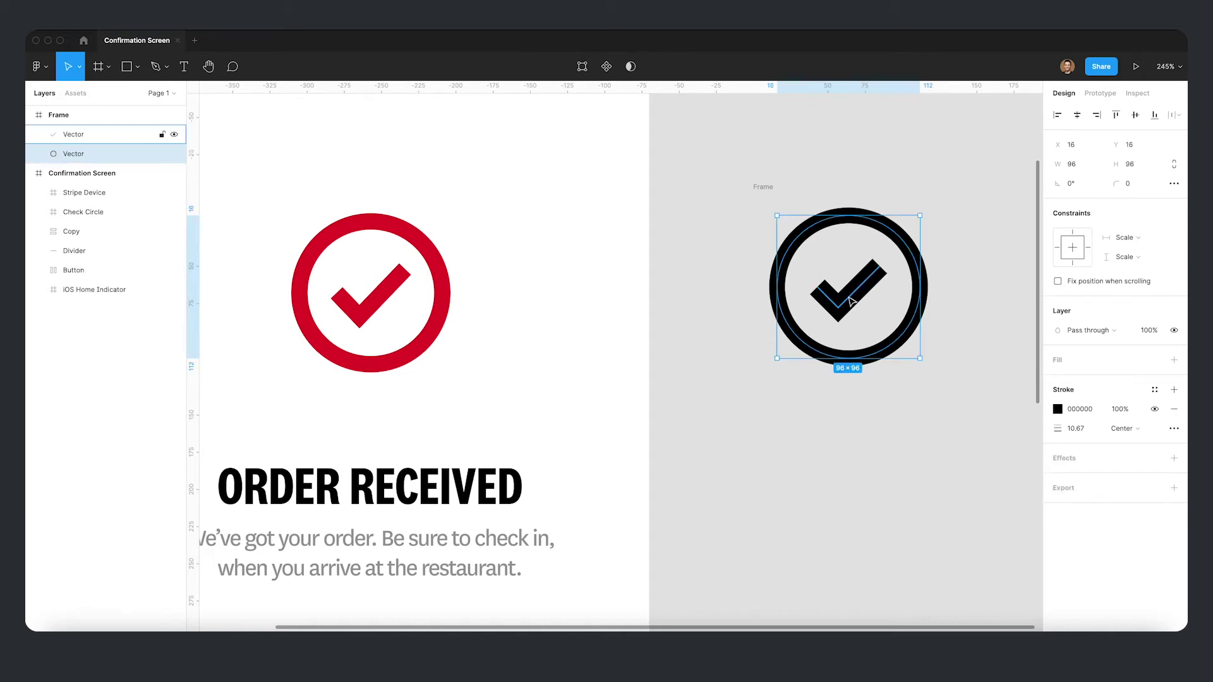
key("ctrl+a")
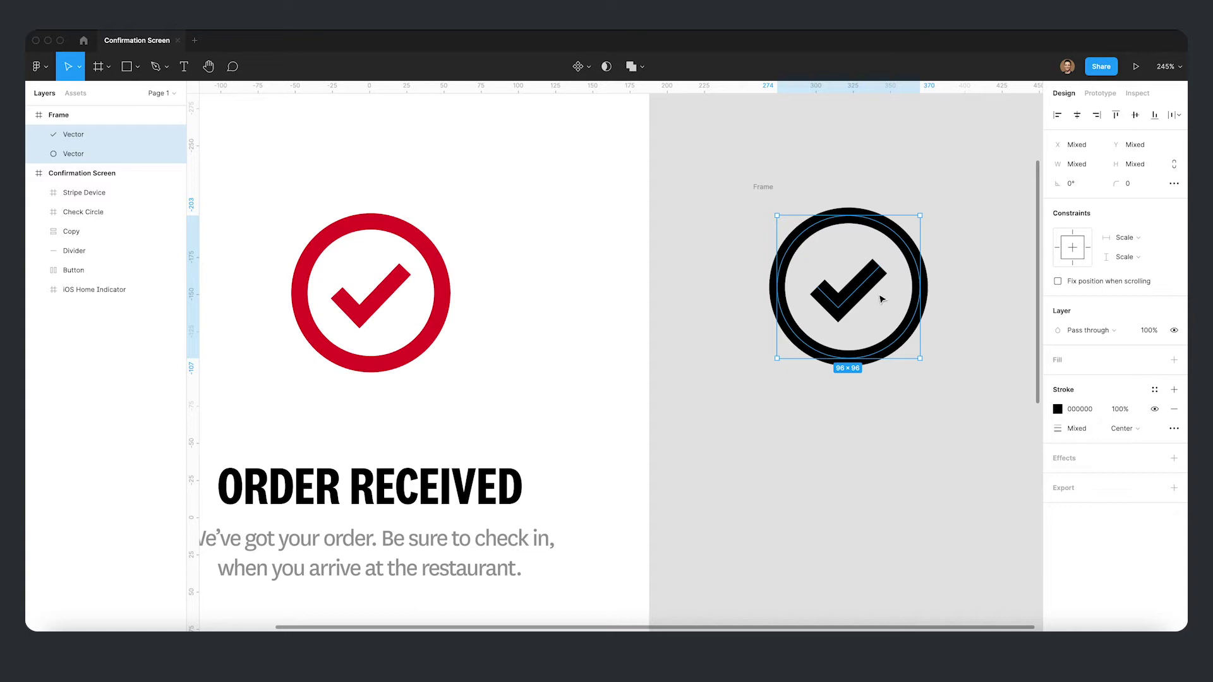
left_click(1075, 429)
type("10")
key("Return")
Step: Compare the black check mark's size and stroke with the mockup's red check mark
left_click(801, 316)
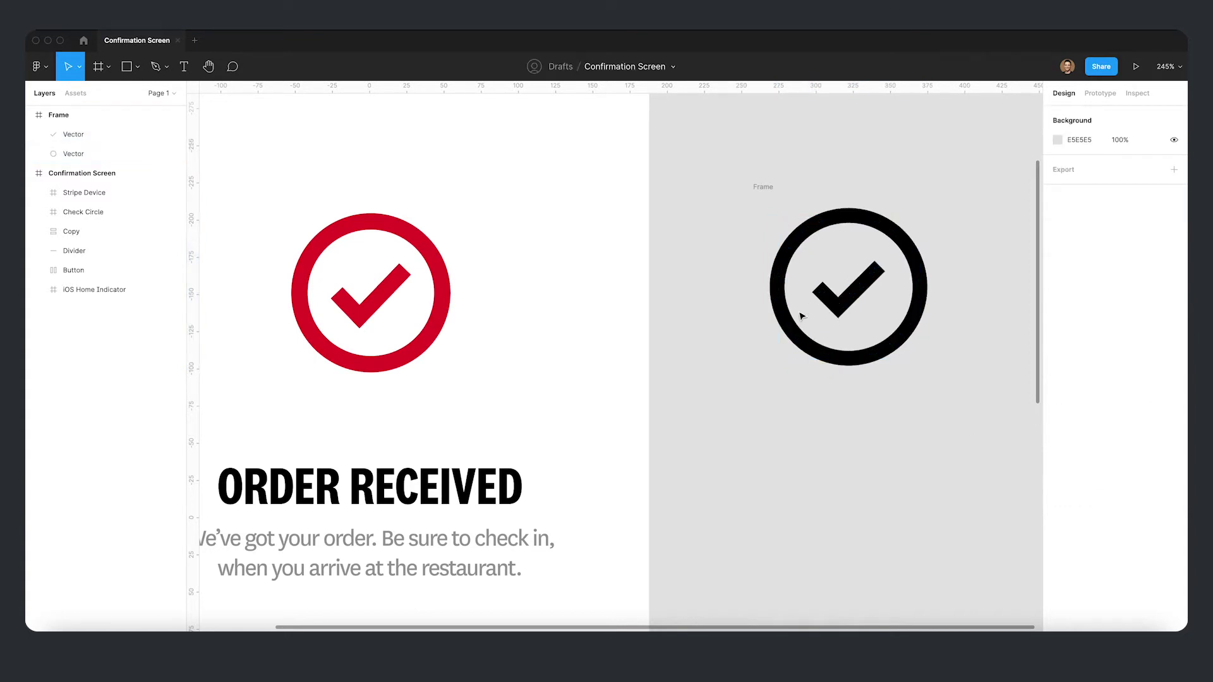
left_click(852, 304)
left_click(747, 413)
scroll(790, 398, "left", 5)
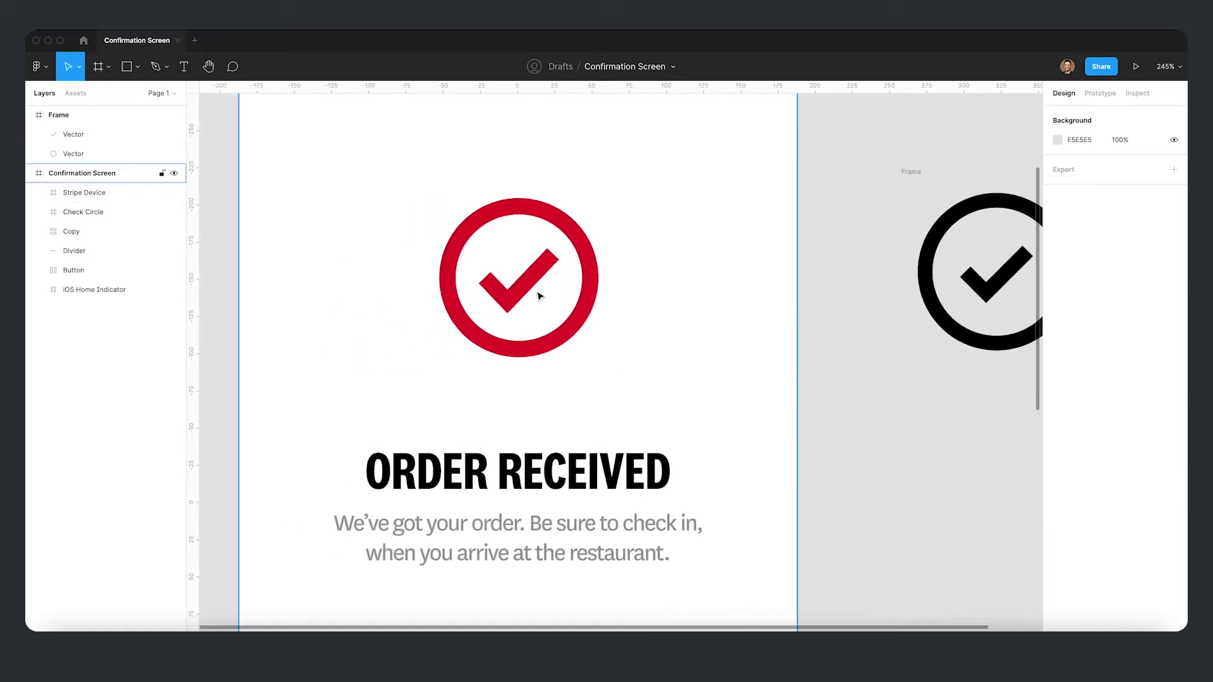
left_click(531, 288)
left_click(936, 417)
scroll(794, 352, "right", 6)
left_click(834, 271)
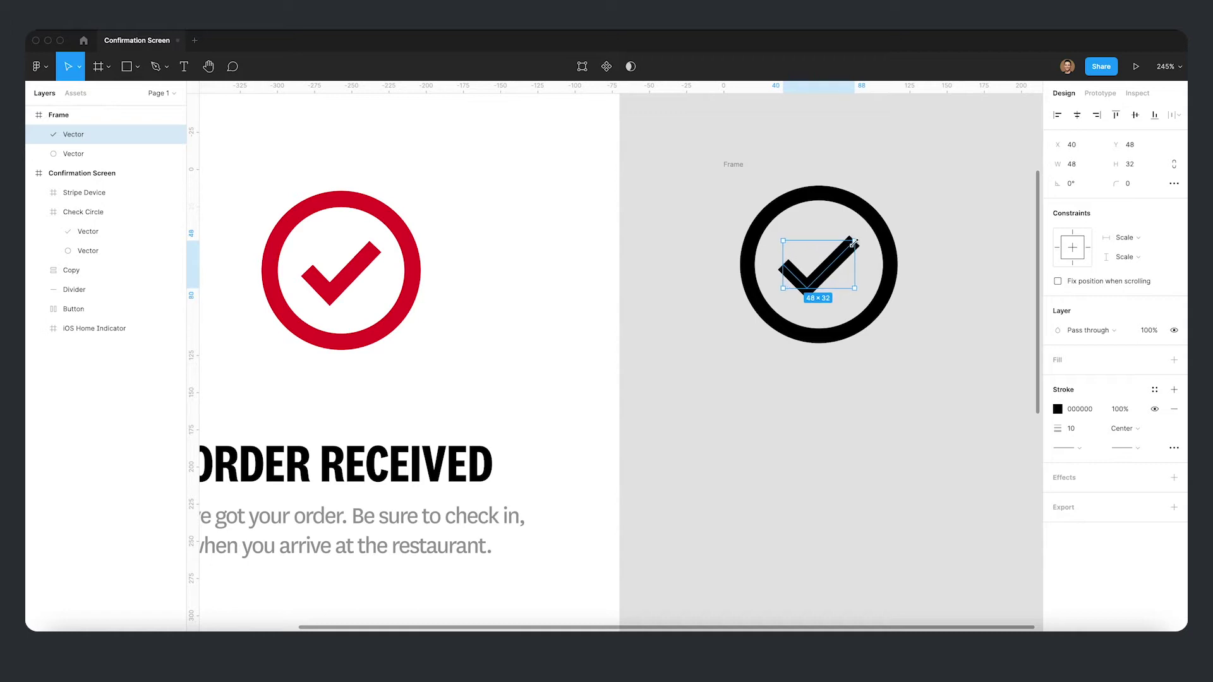
Step: View the canvas at actual size and nudge the icon frame closer to the mockup
left_click(826, 395)
scroll(828, 404, "down", 2)
scroll(833, 429, "down", 3)
scroll(891, 426, "left", 2)
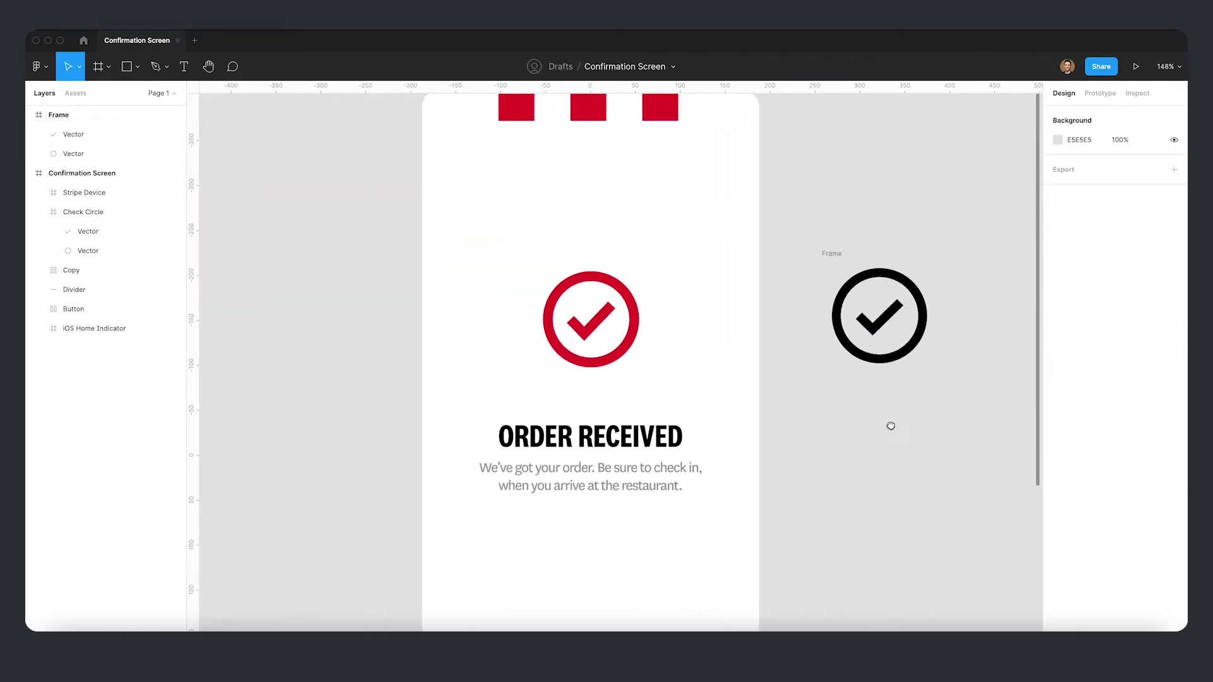
key("shift+0")
left_click_drag(898, 398, 888, 341)
left_click(758, 228)
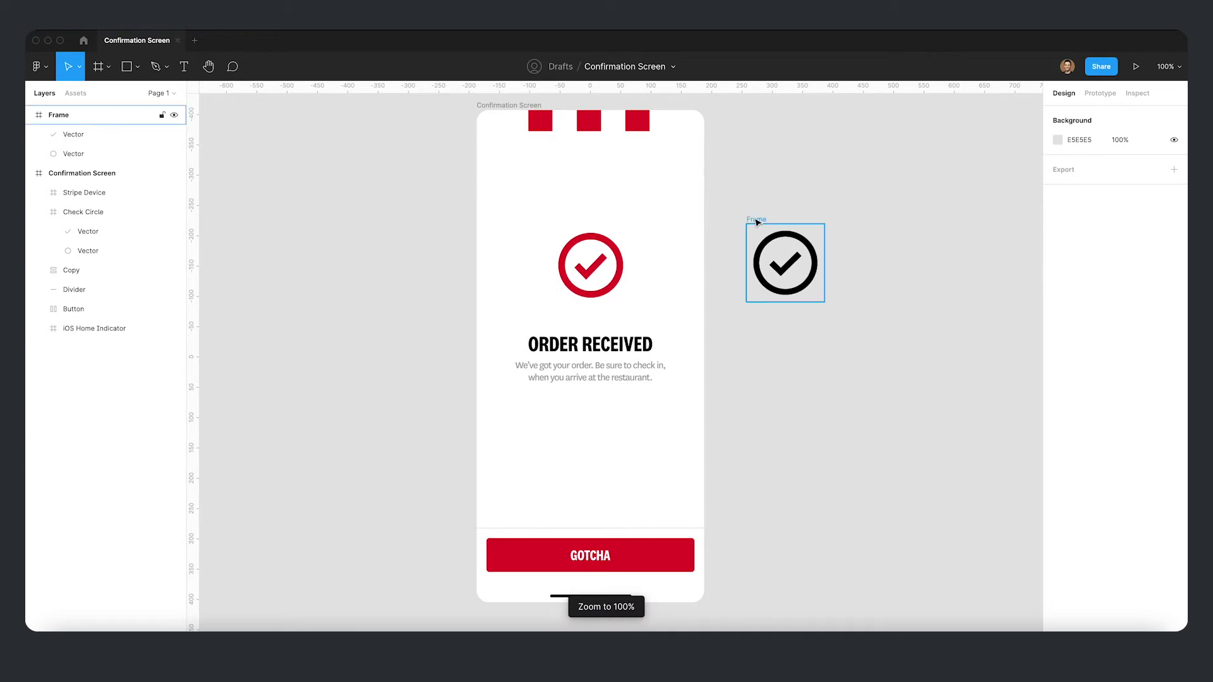
left_click_drag(758, 228, 745, 231)
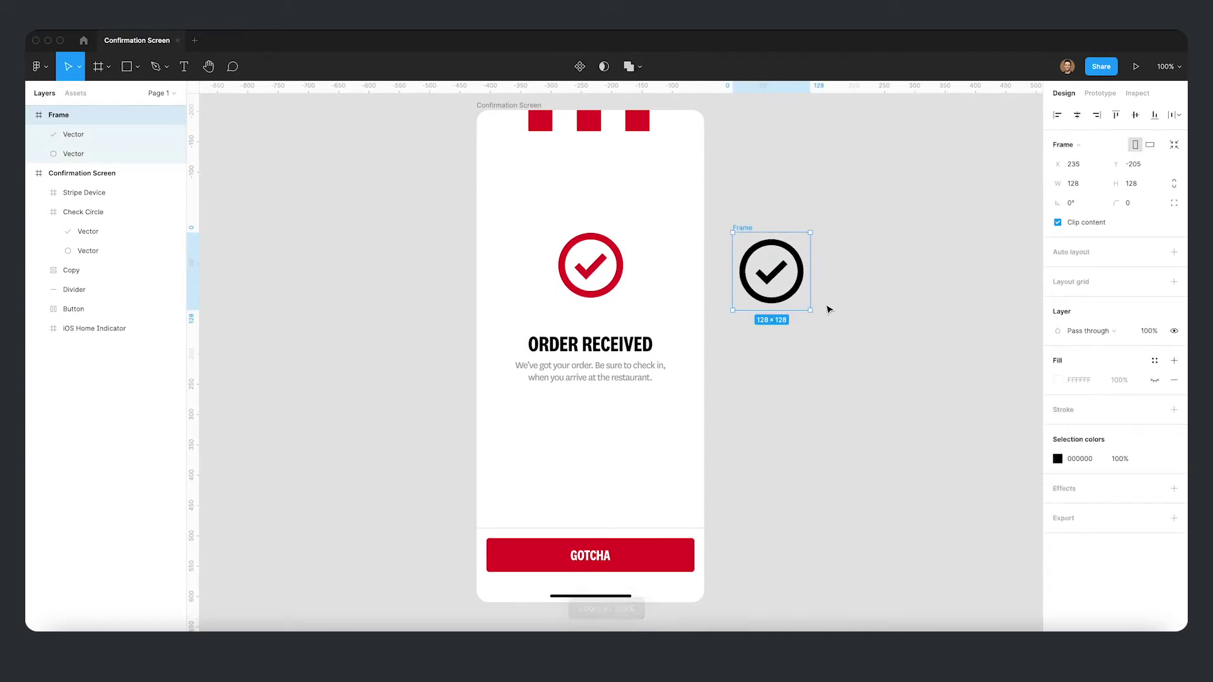
Step: Sample the GOTCHA button's red onto both icon shapes with the eyedropper
key("Return")
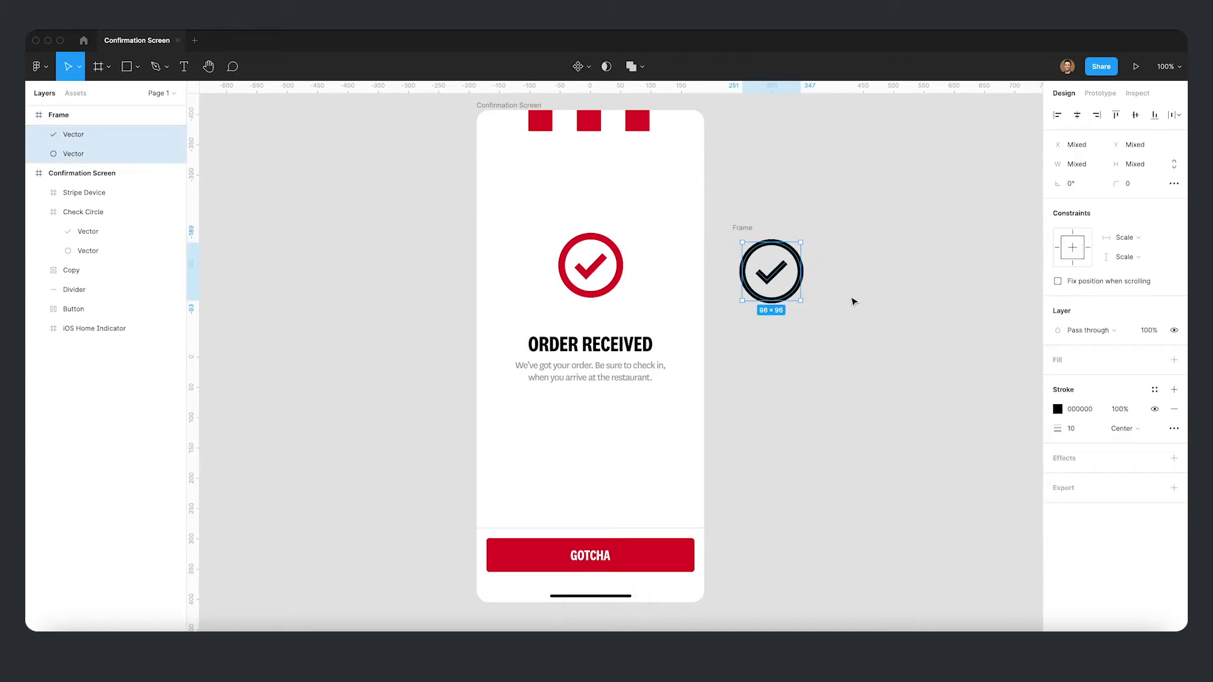
key("i")
left_click(672, 554)
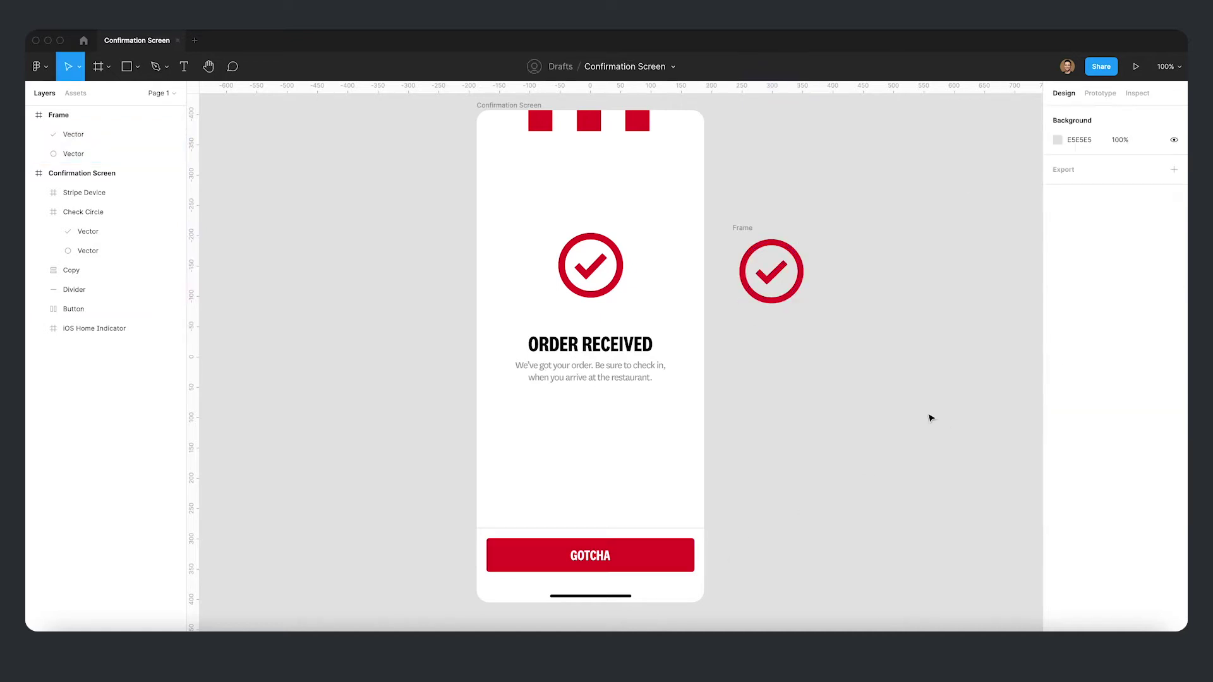
key("shift+2")
Step: Duplicate the red icon frame and convert the copy's strokes with Outline stroke
left_click(918, 358)
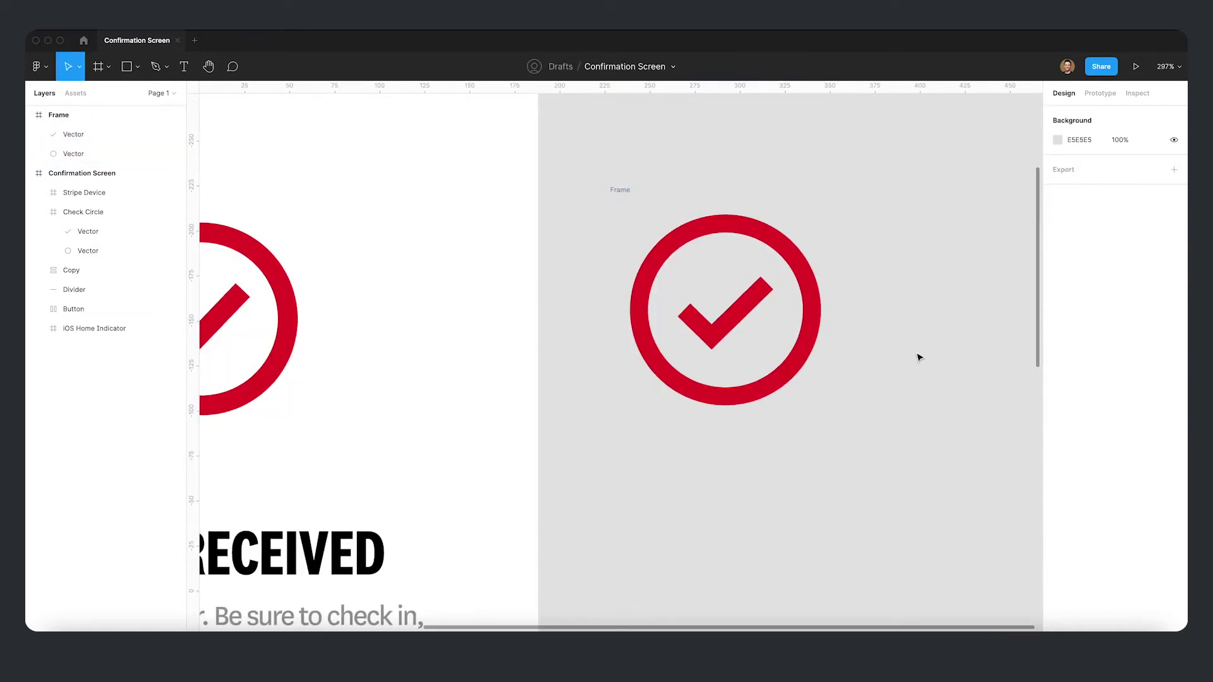
double_click(737, 317)
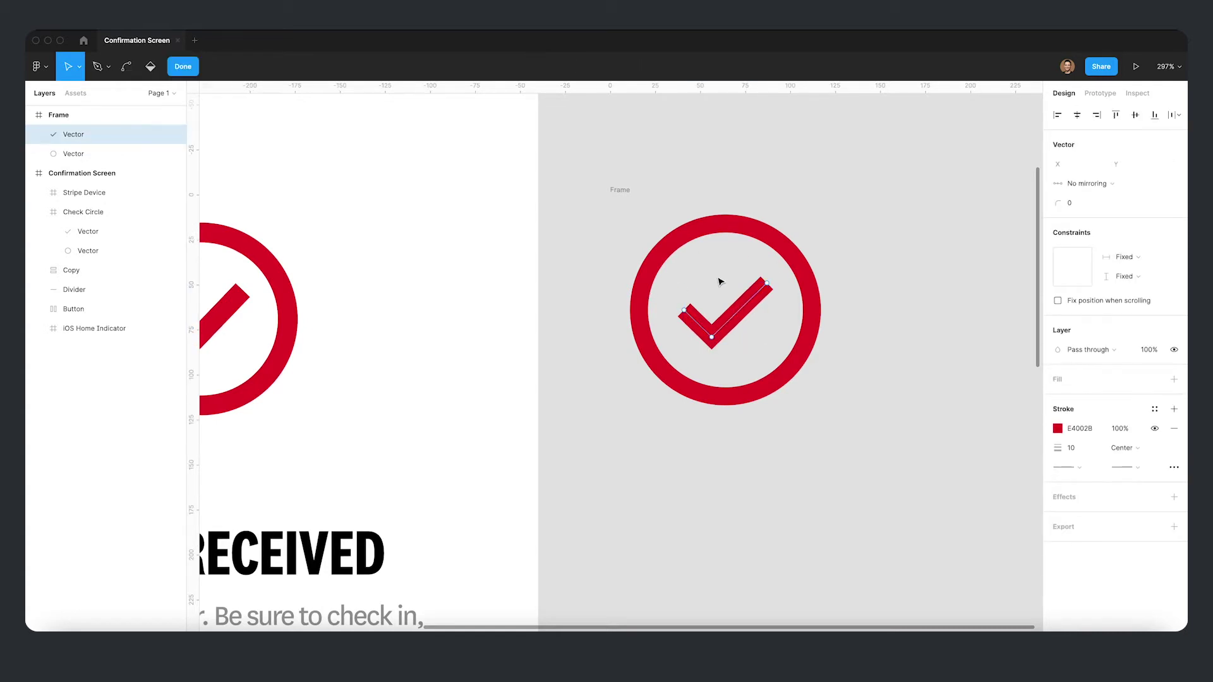
key("Escape")
left_click(616, 189)
key("super+d")
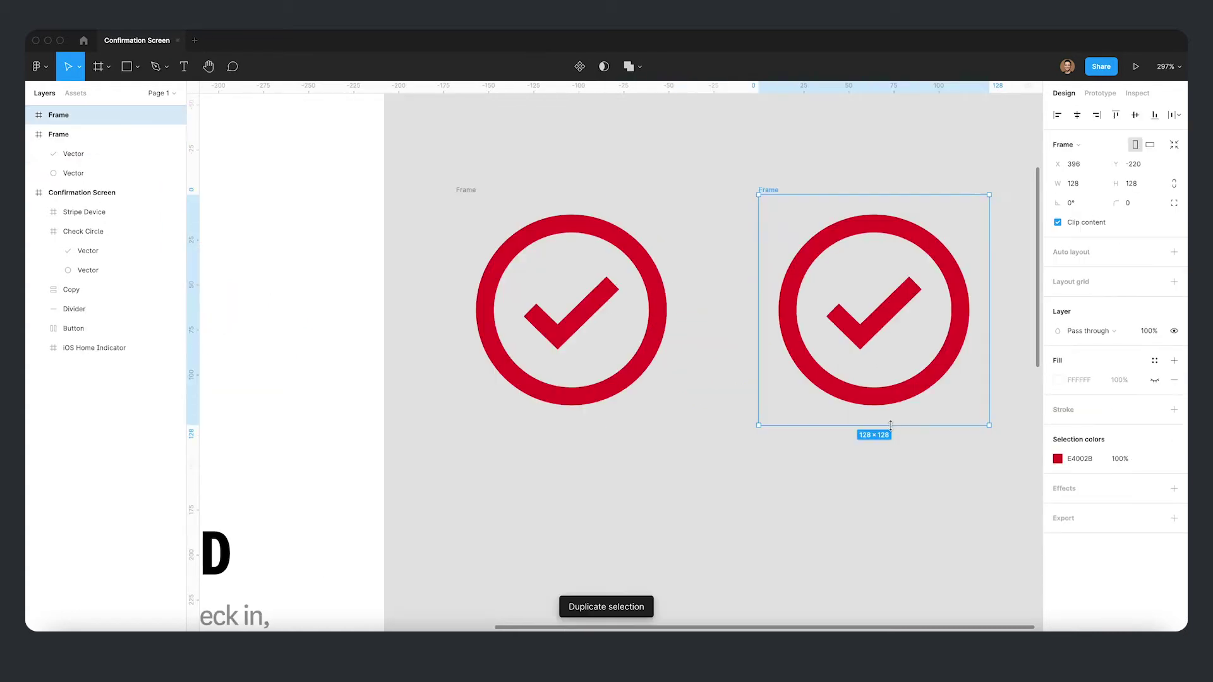
key("Return")
right_click(878, 324)
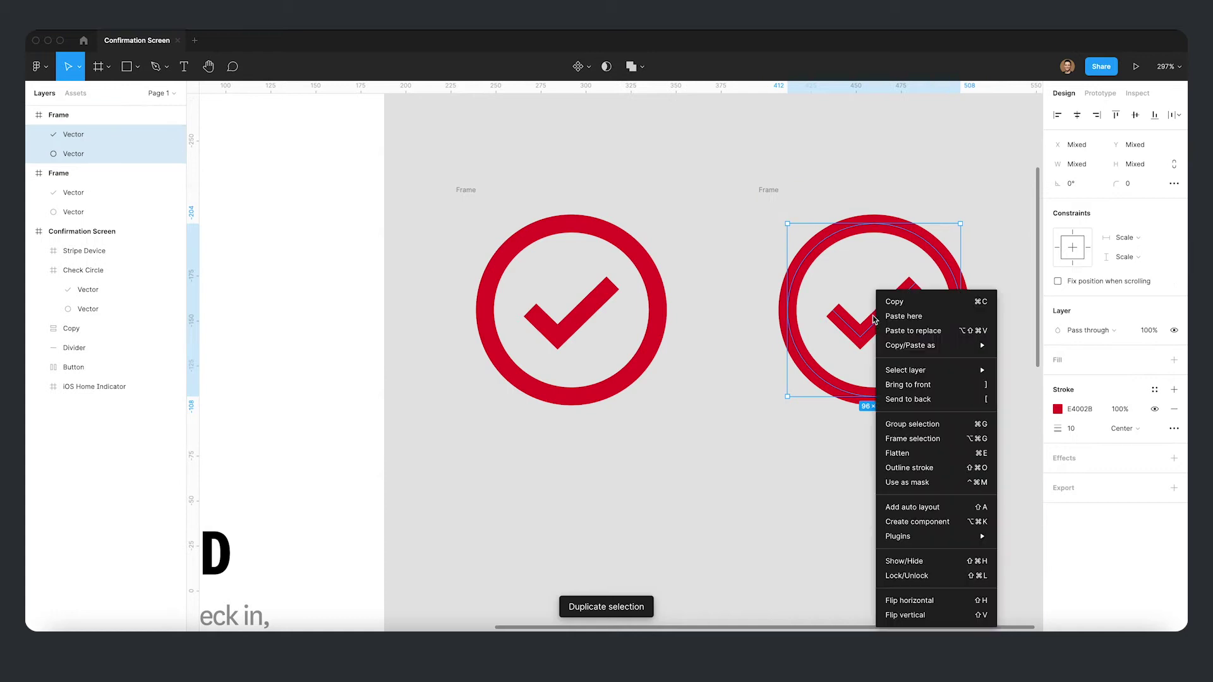
left_click(919, 469)
key("Escape")
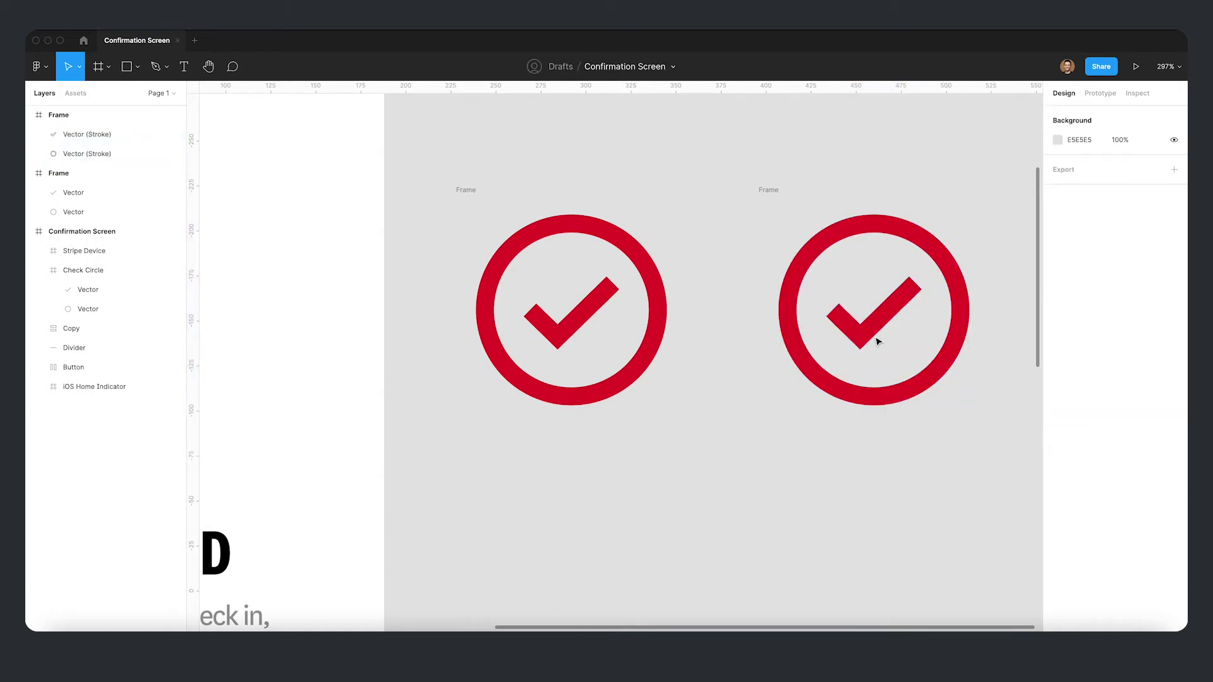
Step: Compare the outlined copy's check mark with the original check mark's path points
left_click(874, 327)
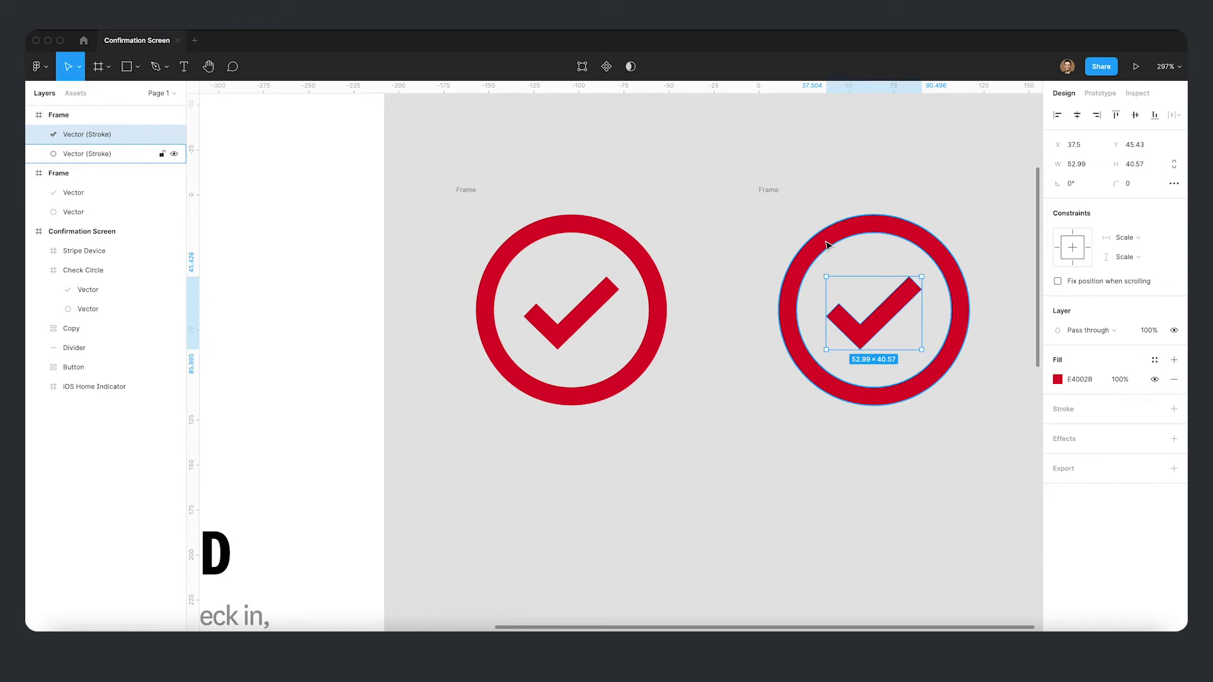
left_click(542, 331)
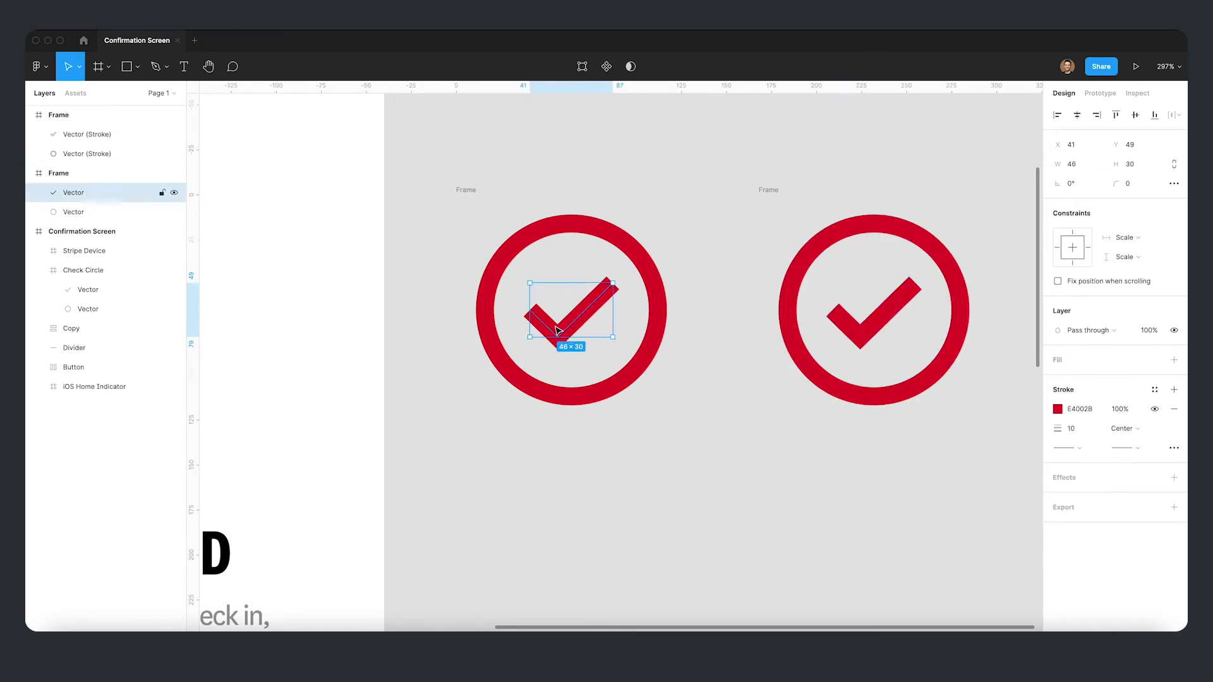
double_click(559, 331)
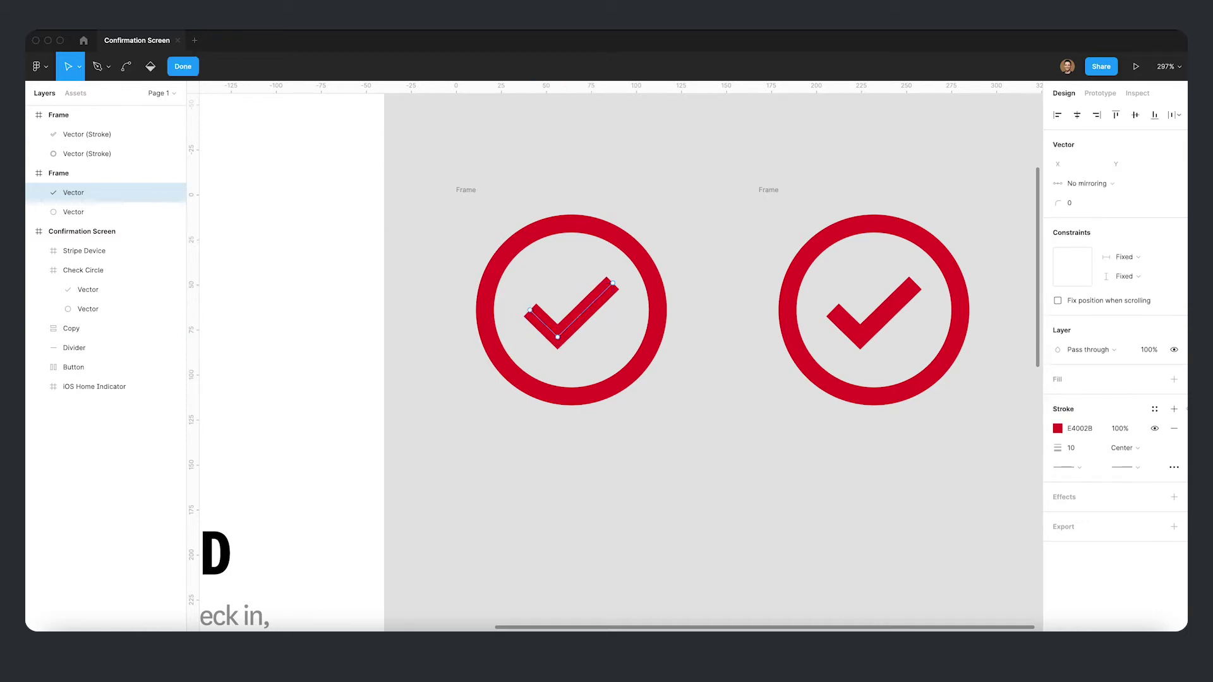
key("Escape")
left_click(894, 318)
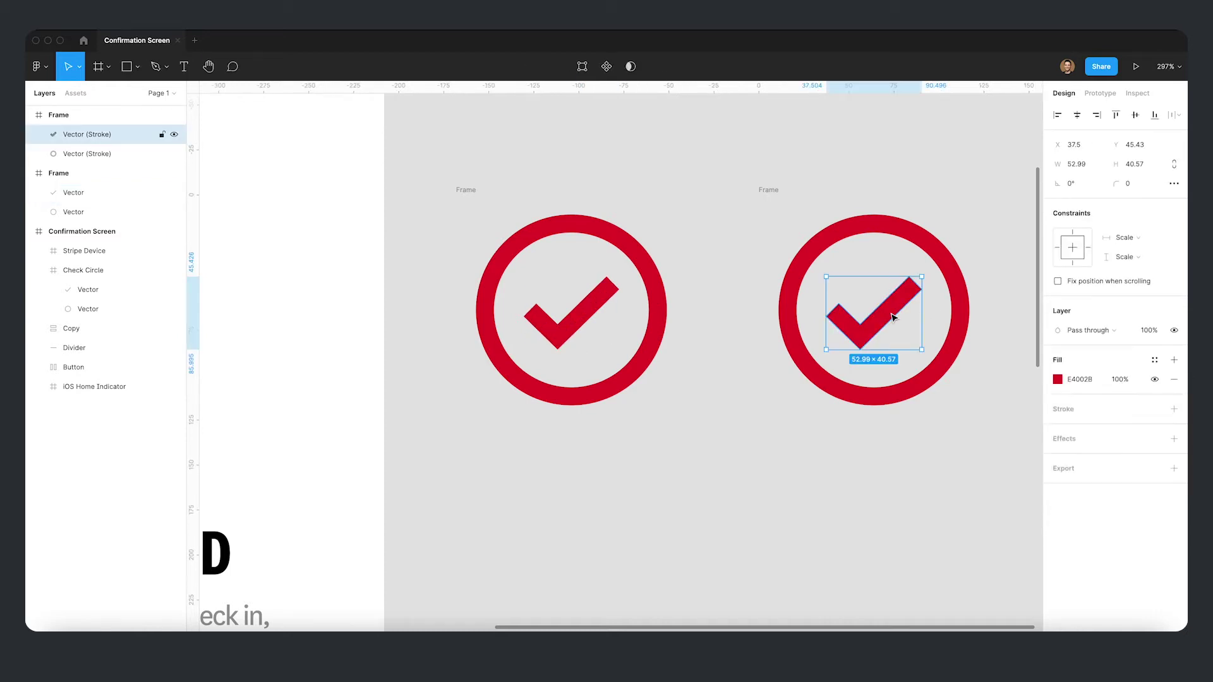
Step: Delete the outlined copy and rename the remaining icon frame to 'Check Circle'
left_click(768, 192)
key("Delete")
scroll(663, 284, "left", 3)
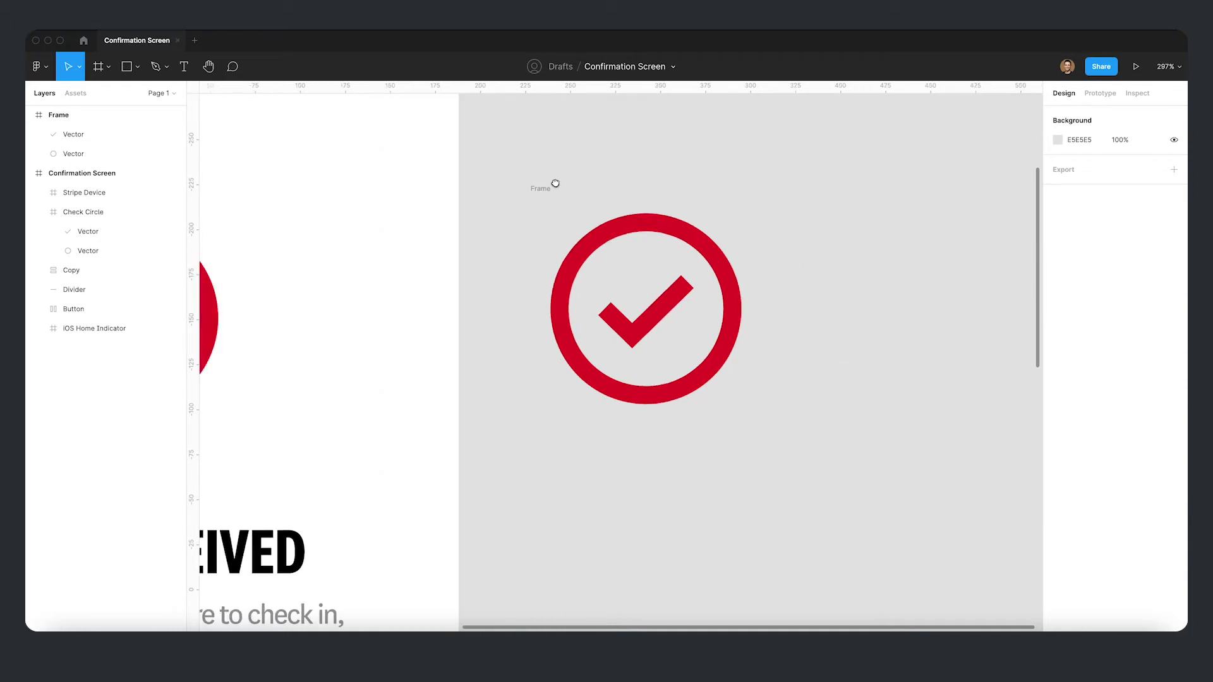
left_click_drag(552, 181, 807, 200)
left_click(806, 200)
left_click_drag(883, 190, 666, 167)
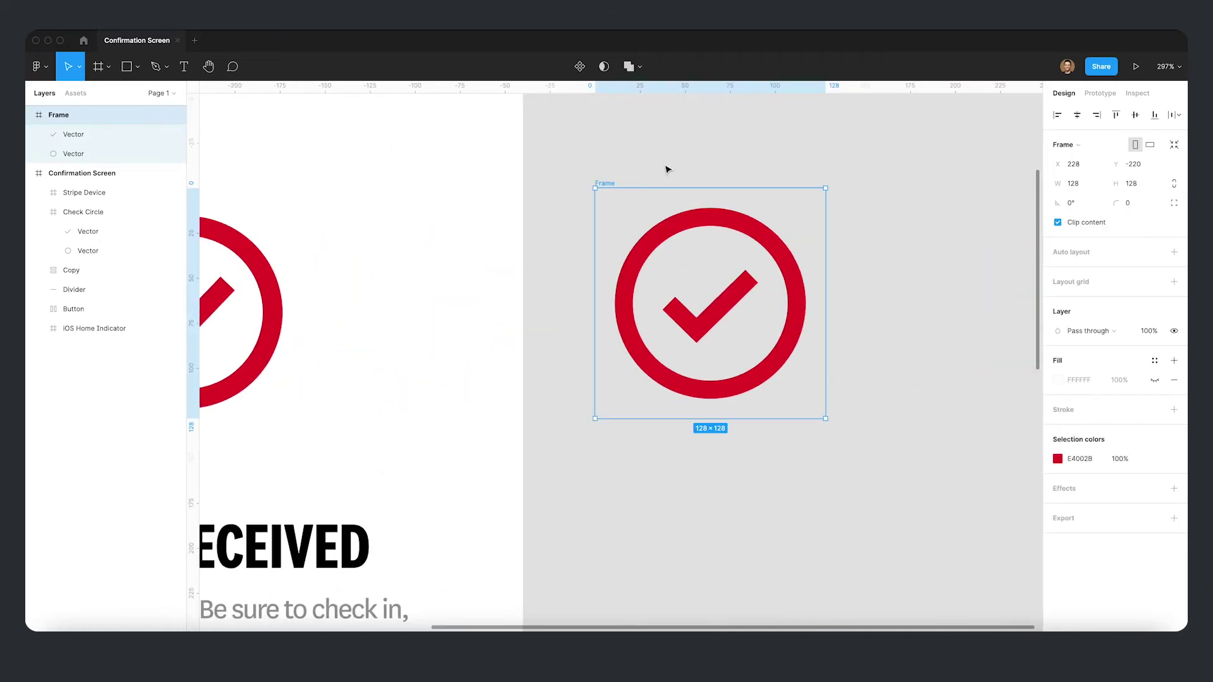
key("super+r")
type("C")
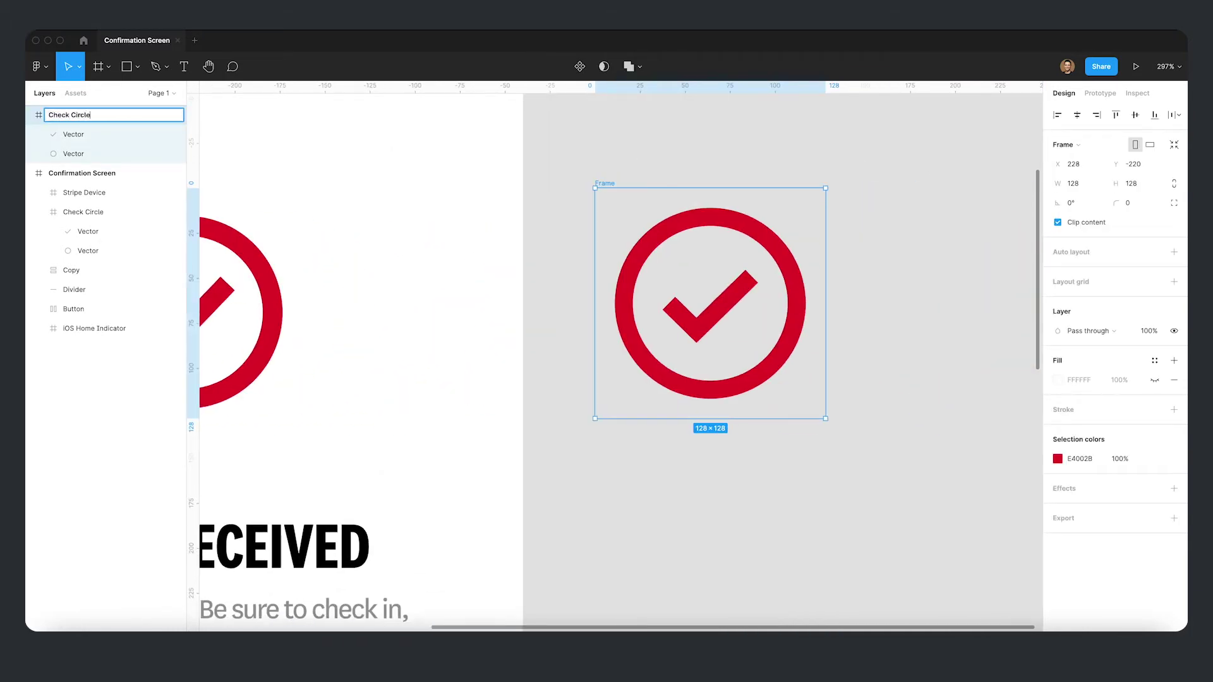
type("heck Circle")
key("Return")
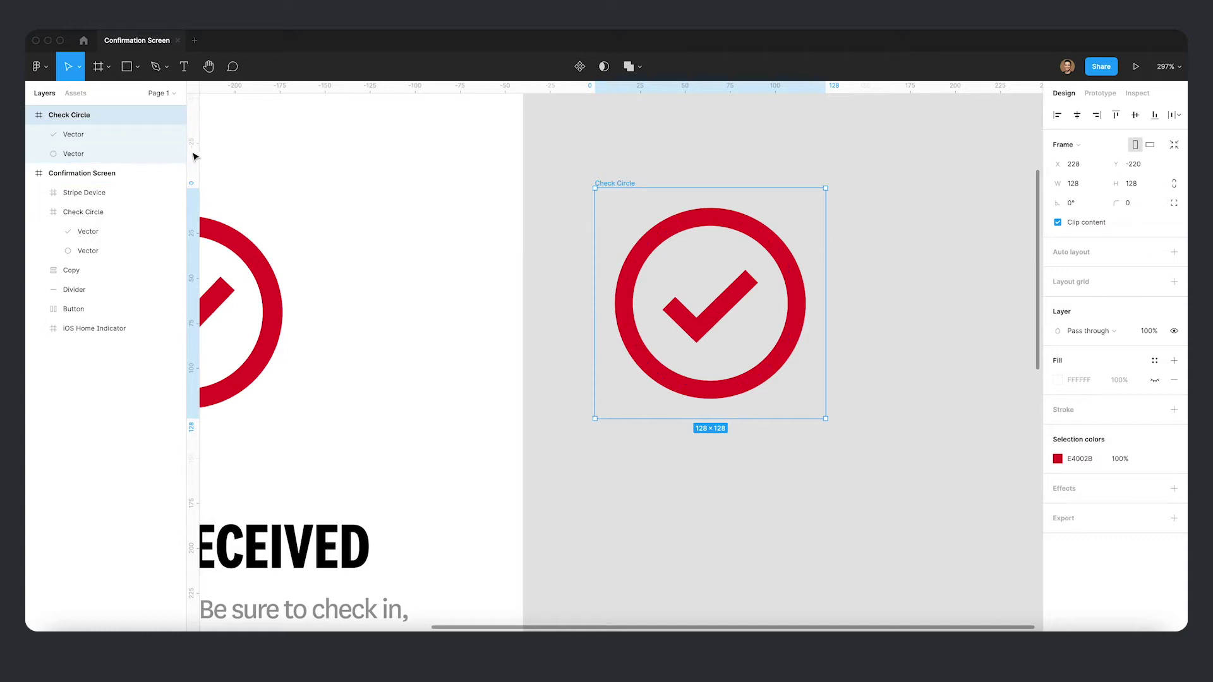
Step: Export the Check Circle frame as SVG, saving Check Circle.svg to the Desktop
left_click(82, 173, "shift")
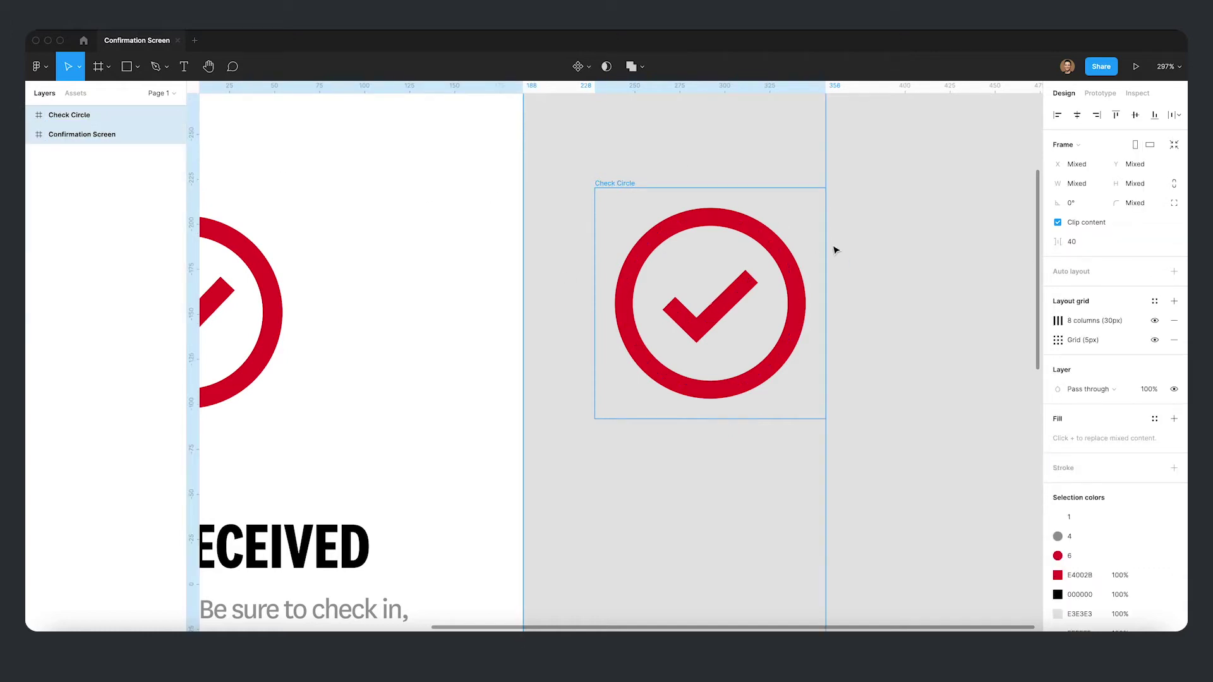
left_click(837, 169)
left_click(607, 185)
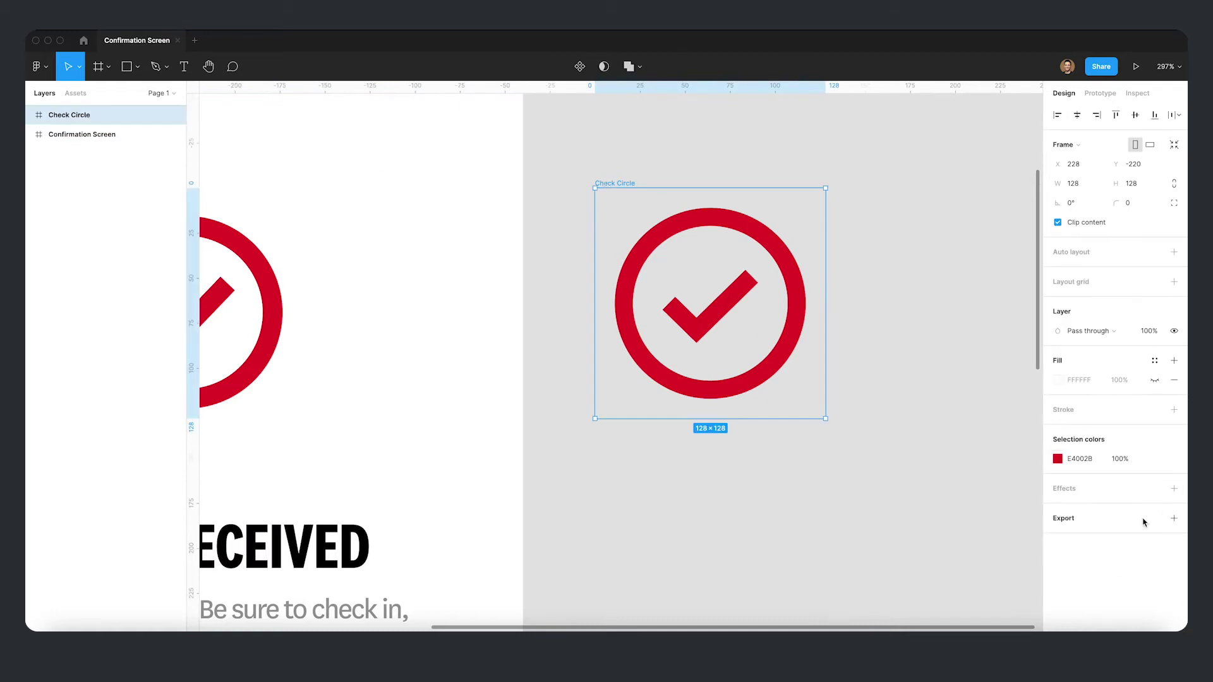
left_click(1174, 518)
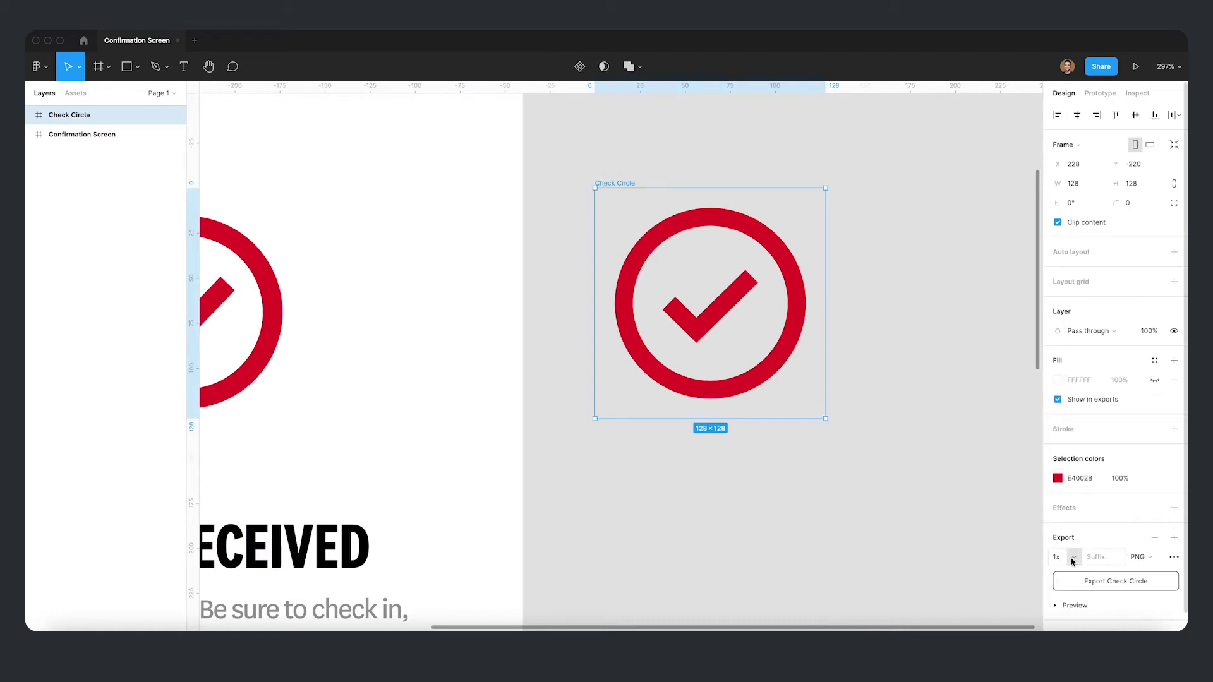
left_click(1150, 558)
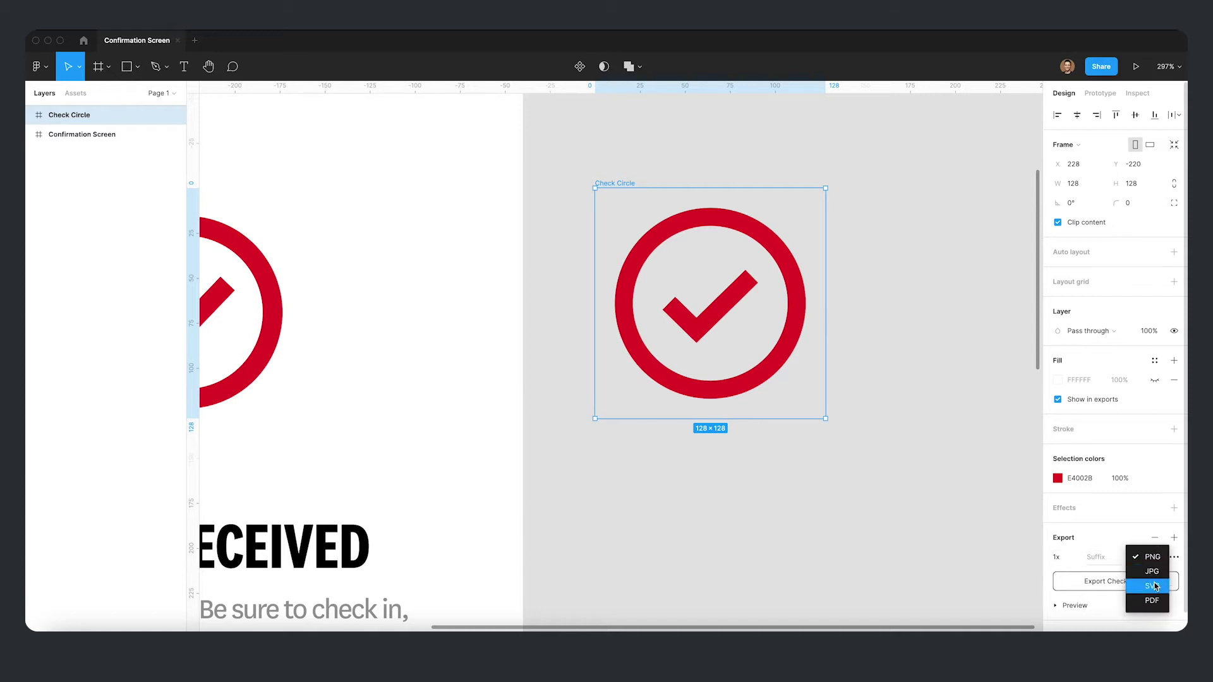
left_click(1140, 584)
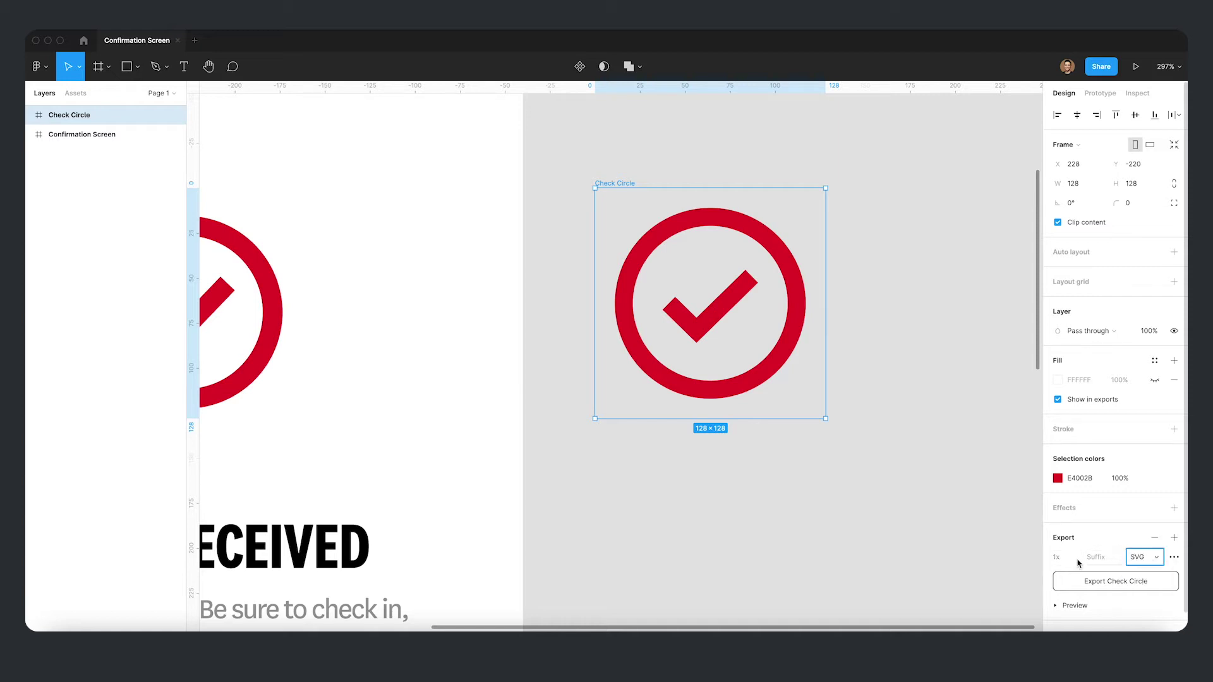
left_click(1136, 582)
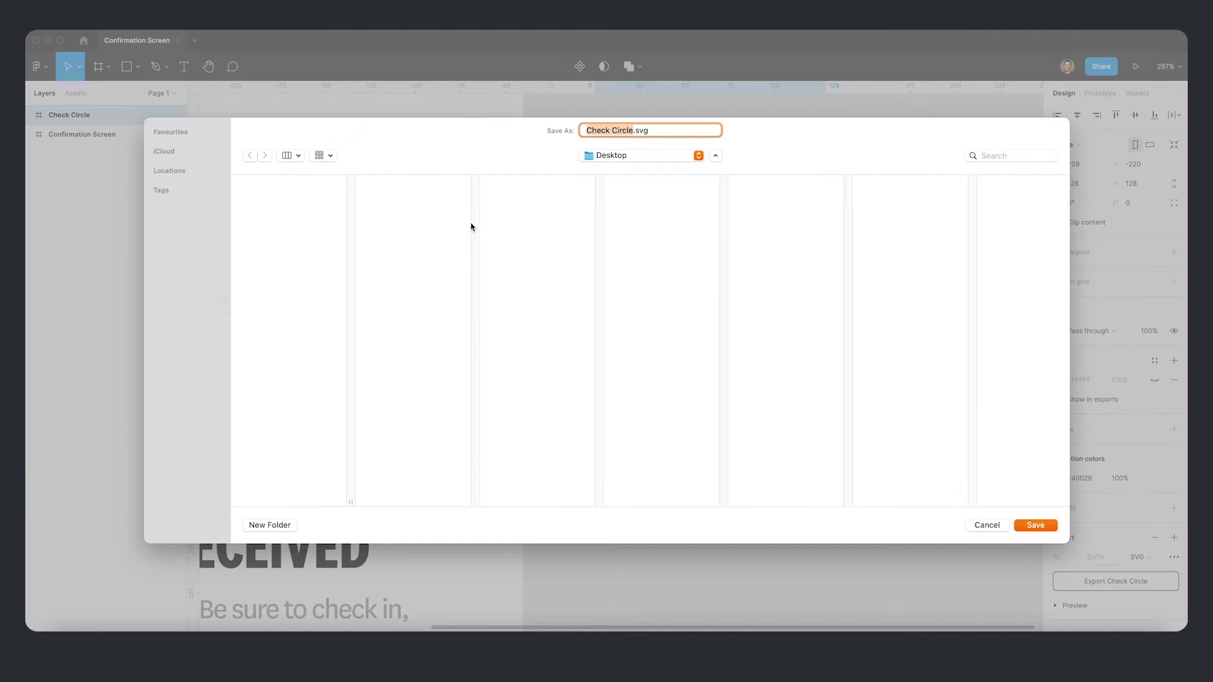
left_click(1035, 524)
left_click(883, 425)
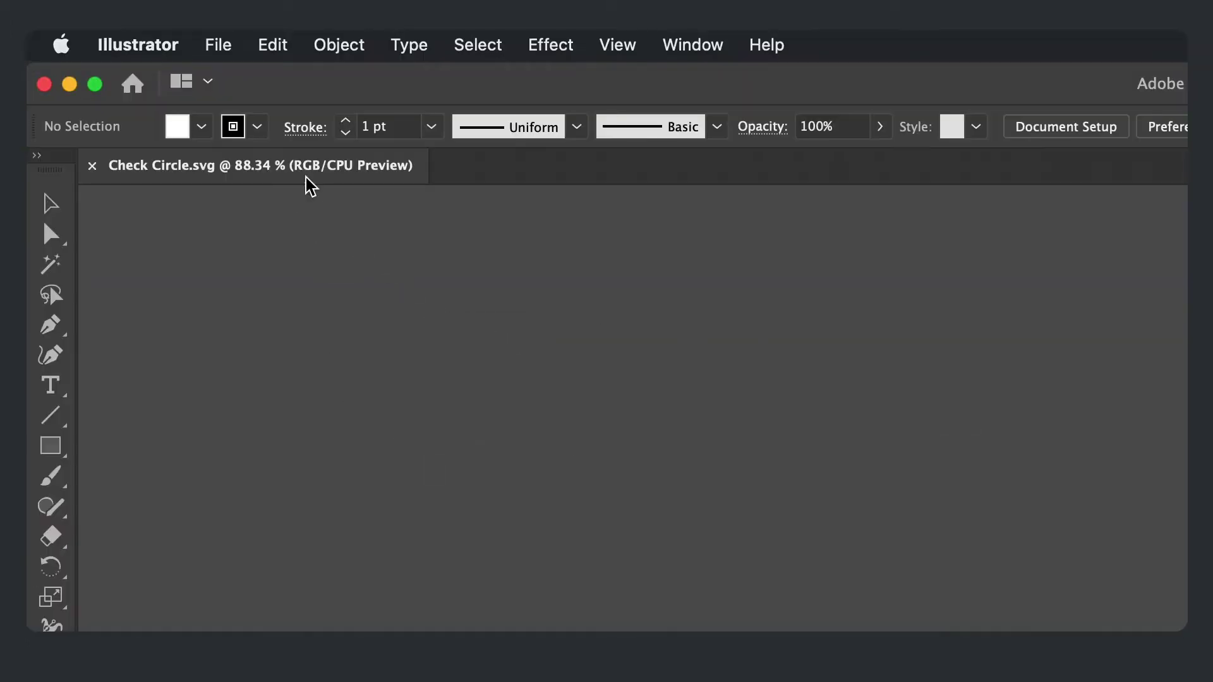
Step: Save As Check Circle.ai in Adobe Illustrator (ai) format, accepting Illustrator 2020 options
left_click(224, 47)
left_click(263, 316)
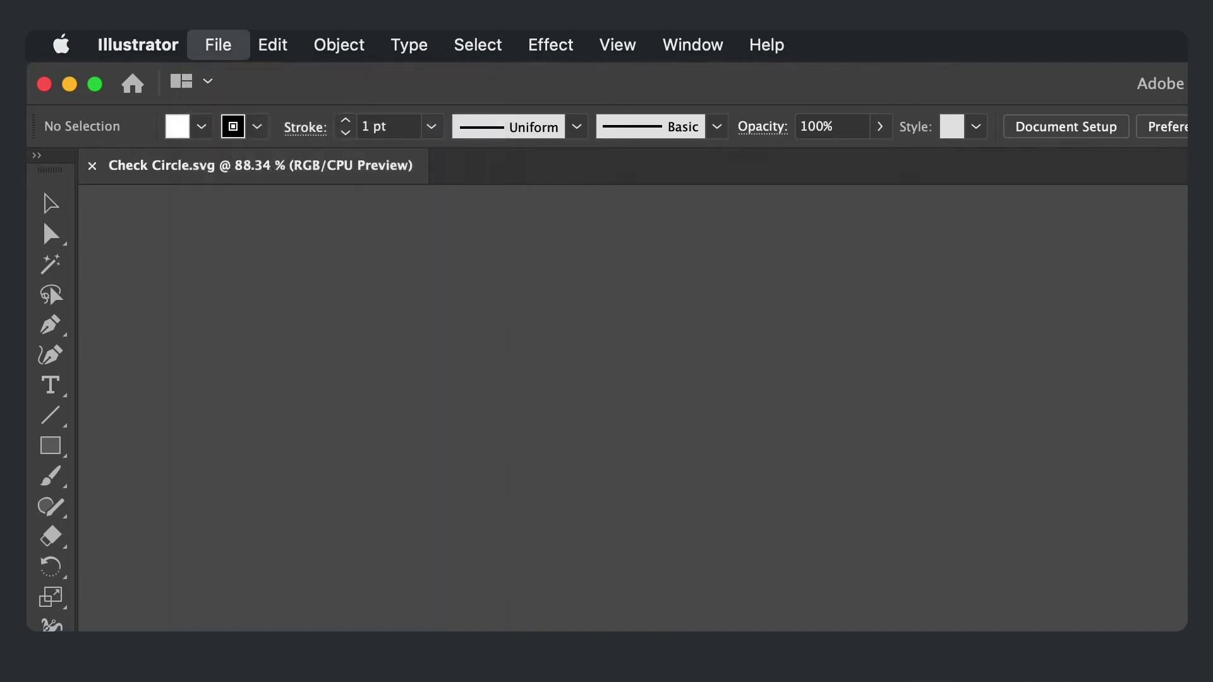
left_click(646, 387)
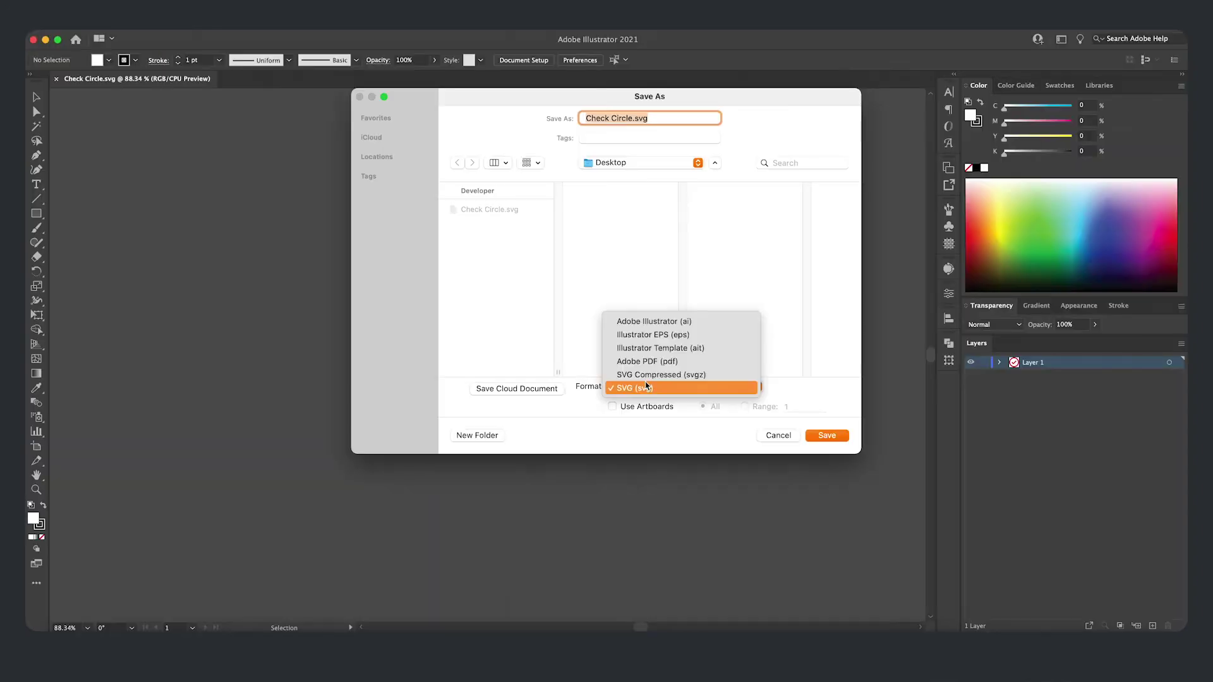
left_click(643, 323)
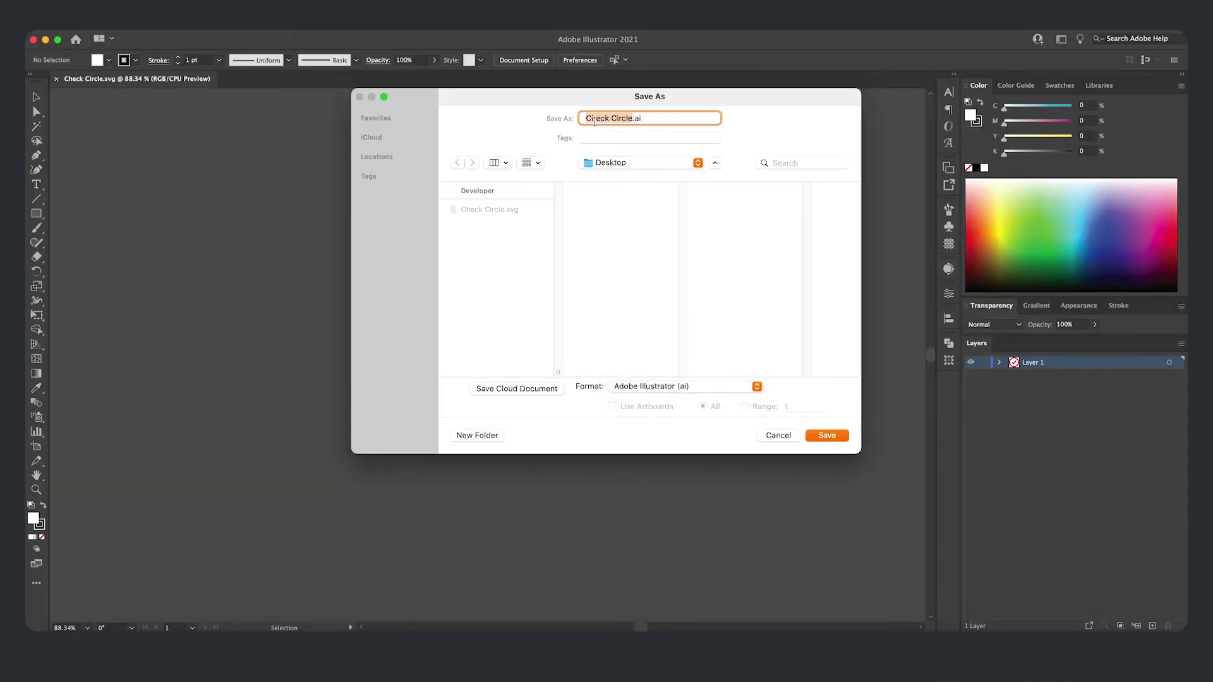
left_click(816, 435)
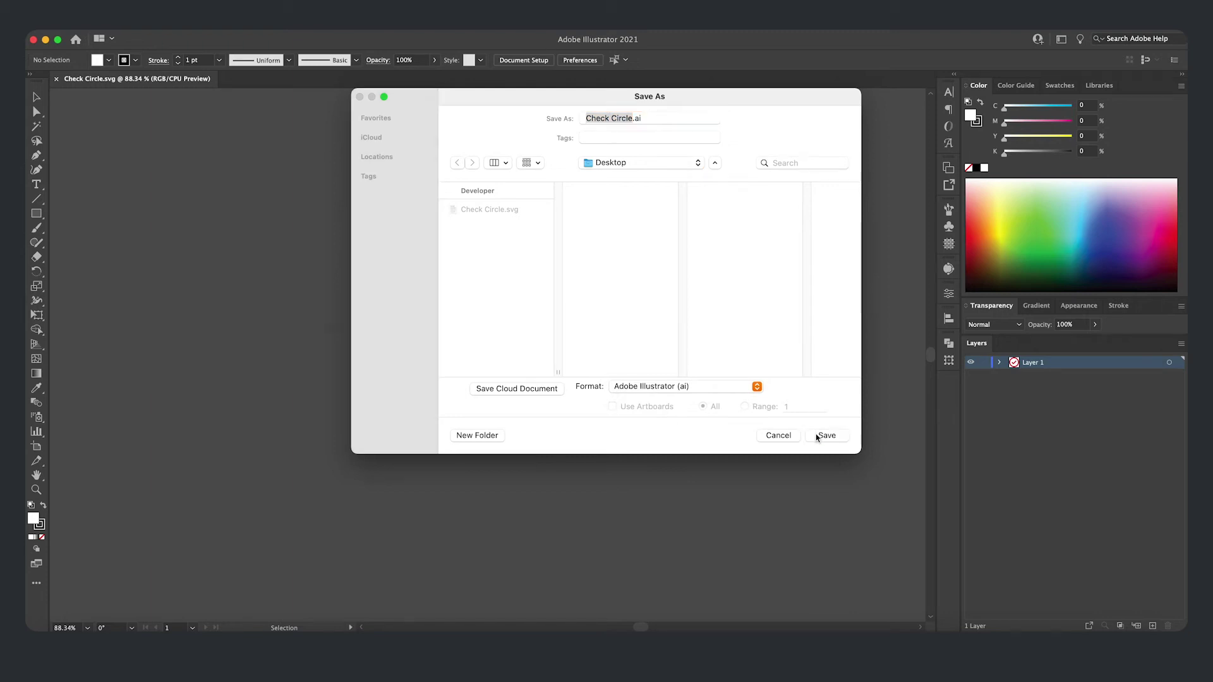
left_click_drag(396, 124, 608, 136)
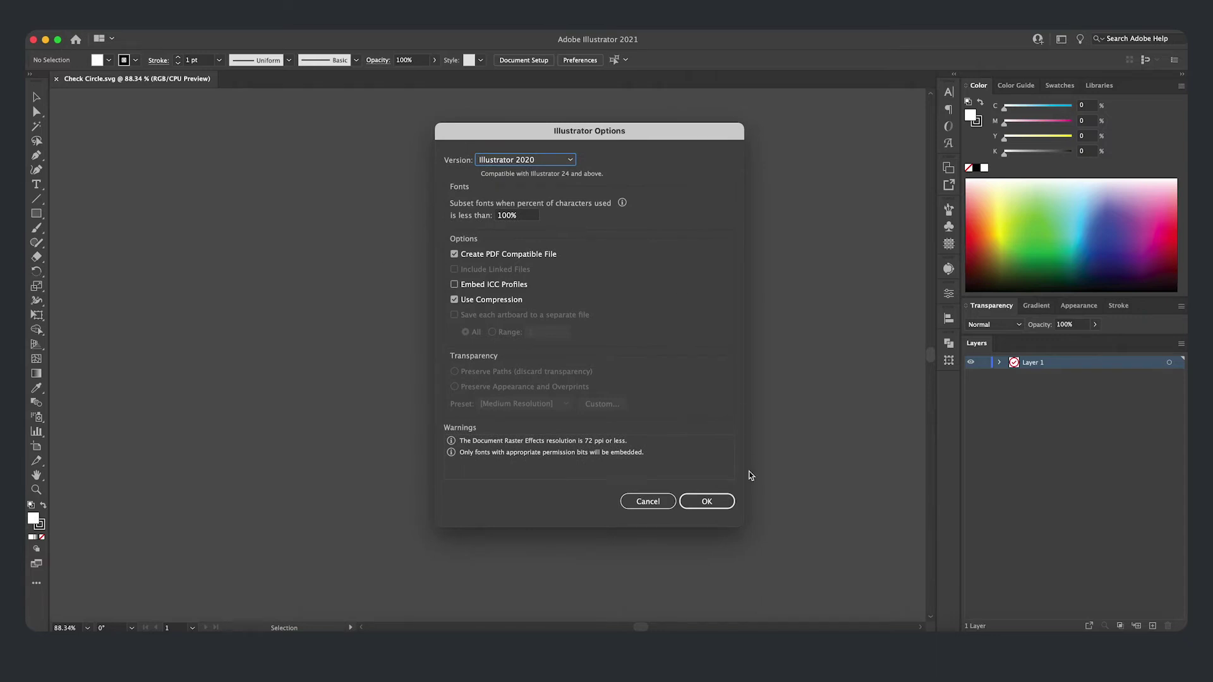
left_click(726, 502)
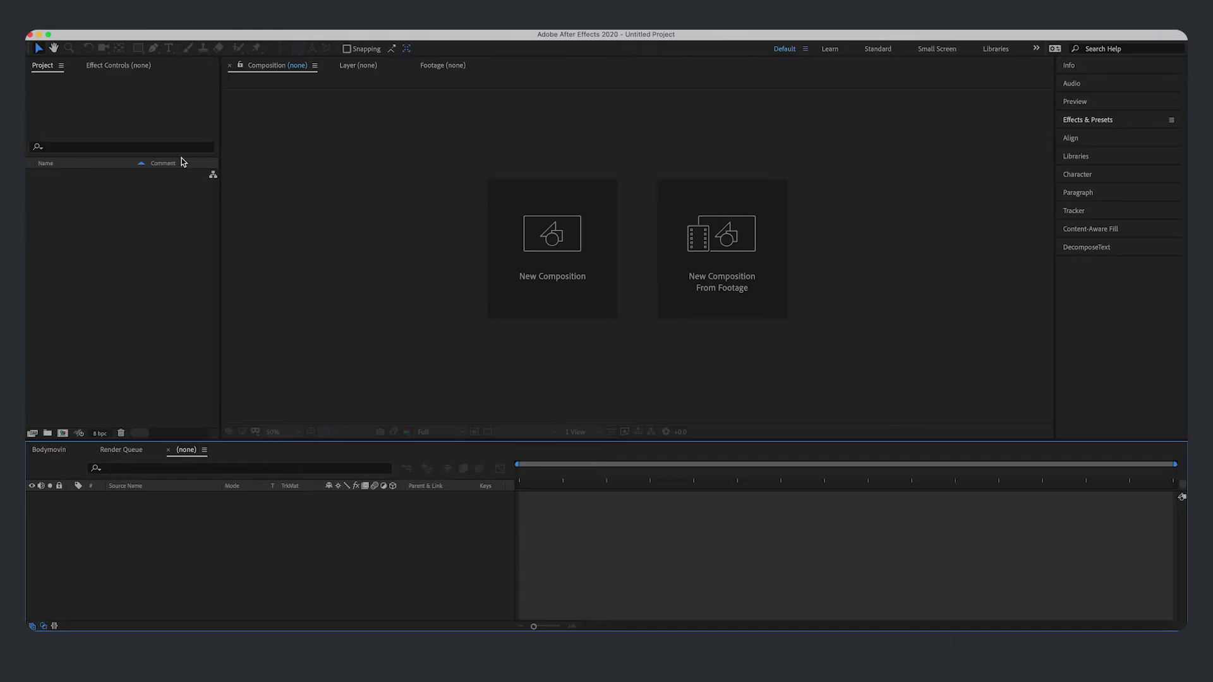
Step: Import Check Circle.ai as Footage with Merged Layers and select its layer
left_click(129, 22)
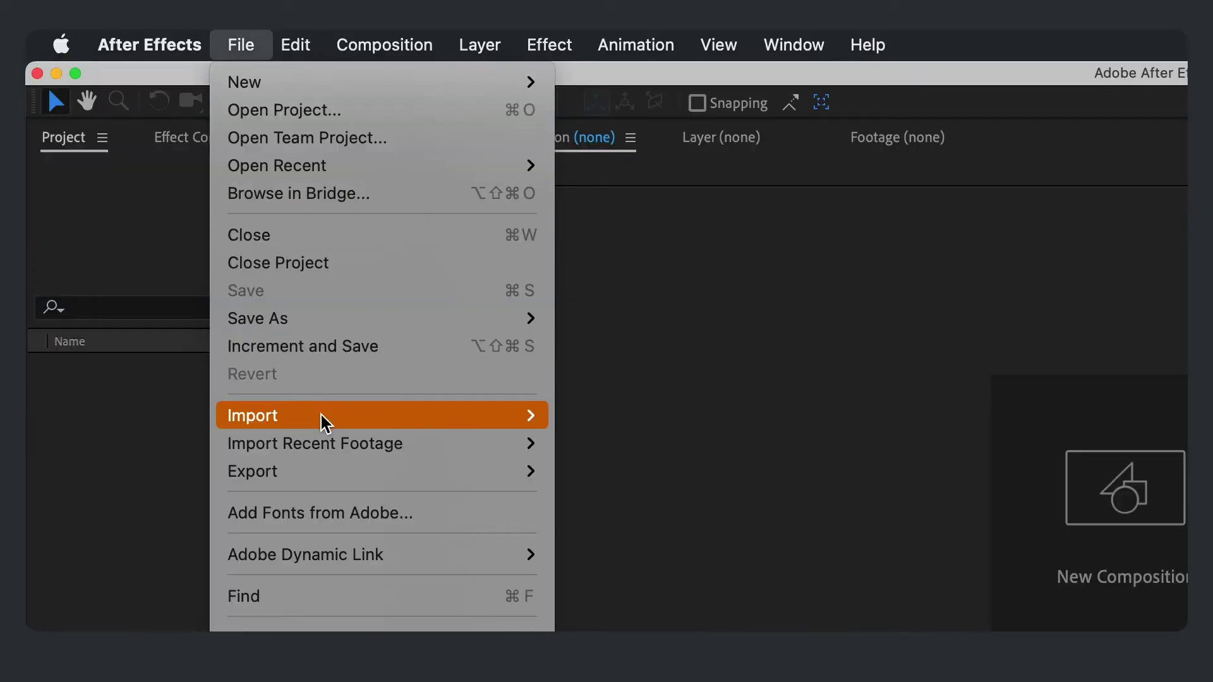
mouse_move(165, 201)
left_click(668, 414)
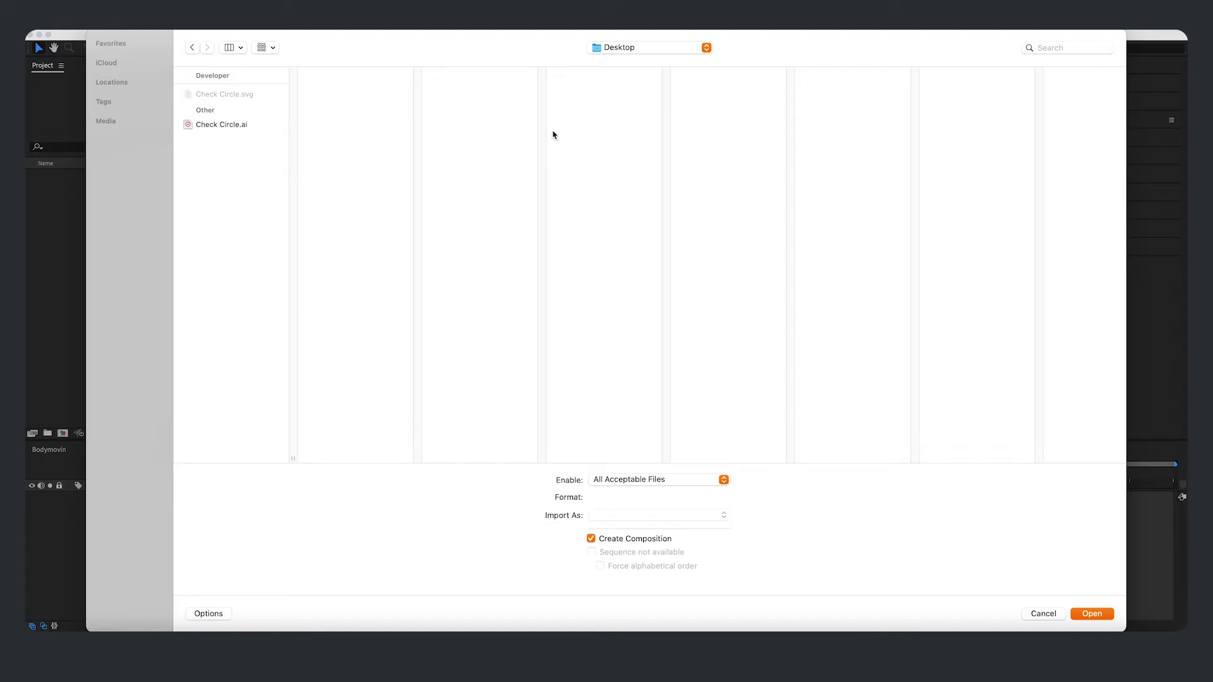
left_click(248, 125)
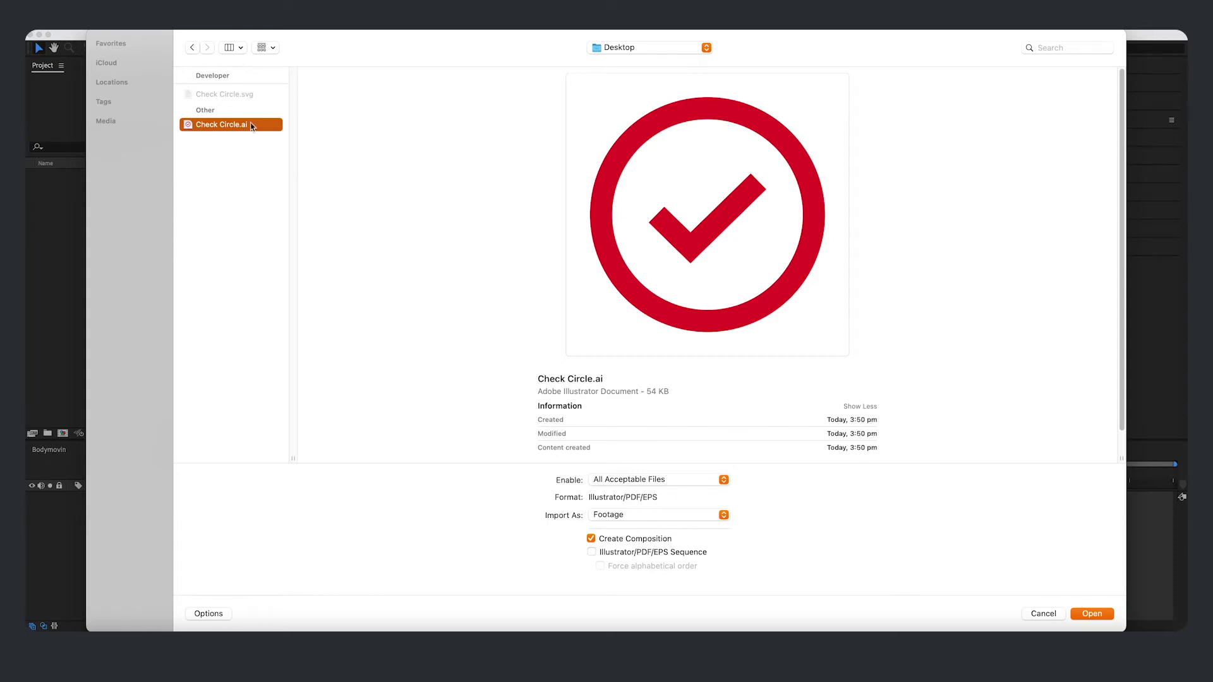
left_click(1095, 614)
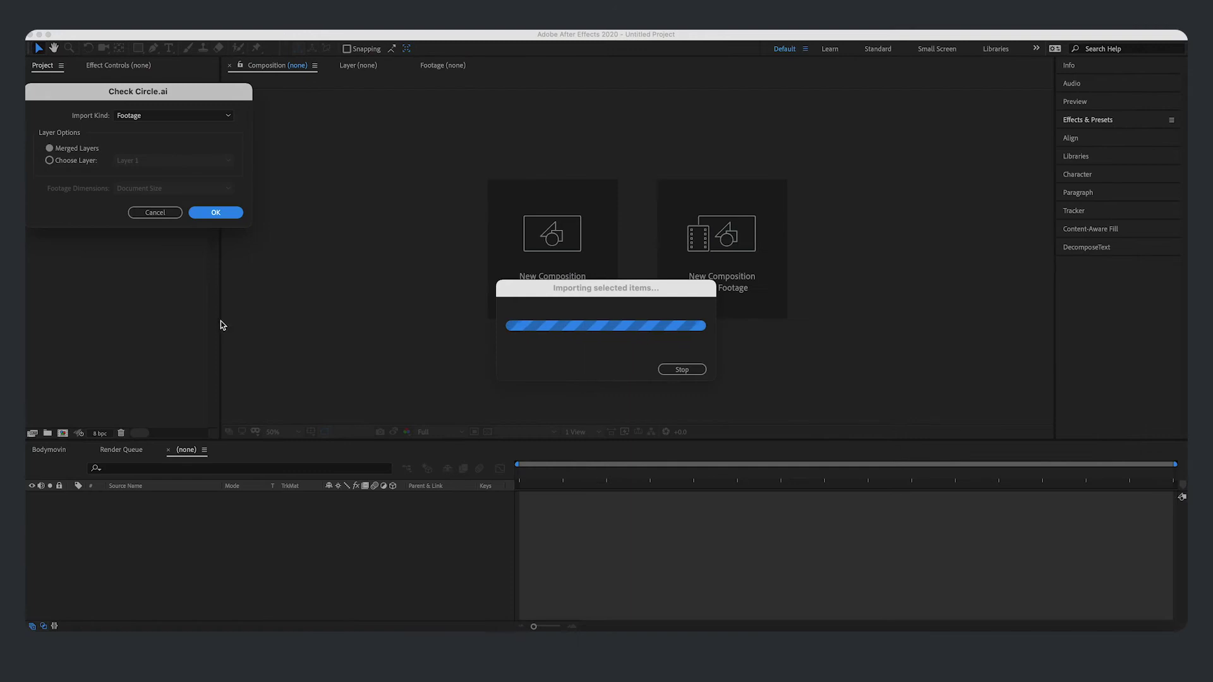
left_click(154, 115)
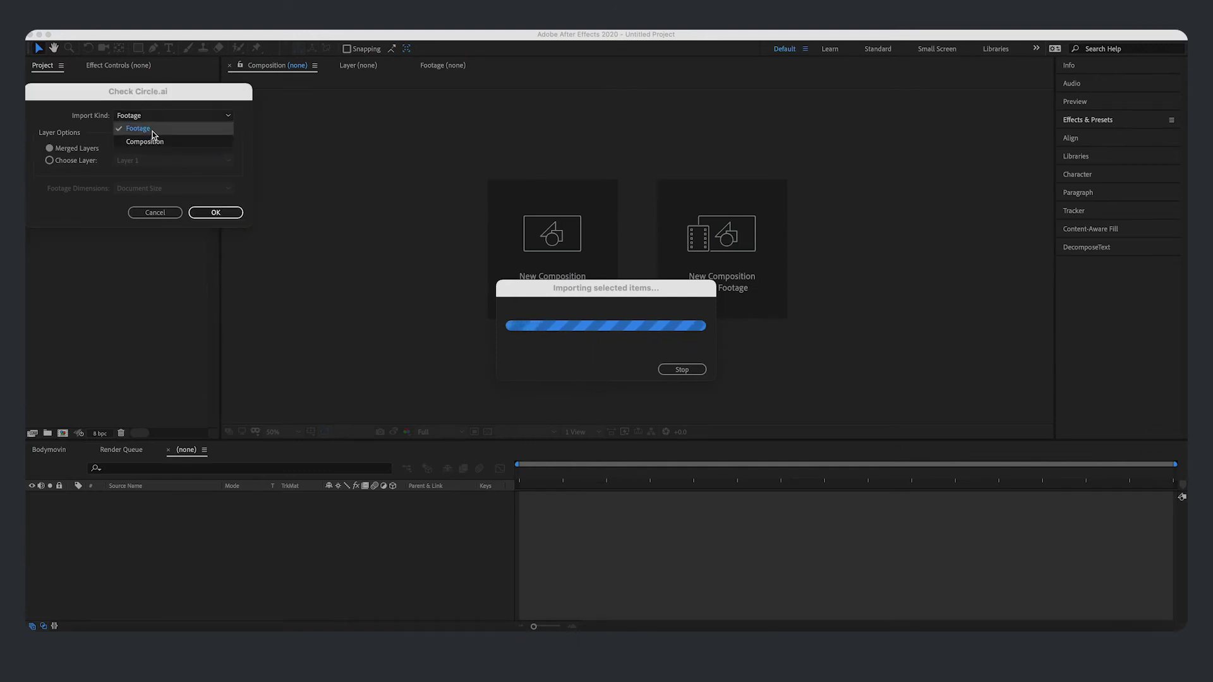
left_click(153, 130)
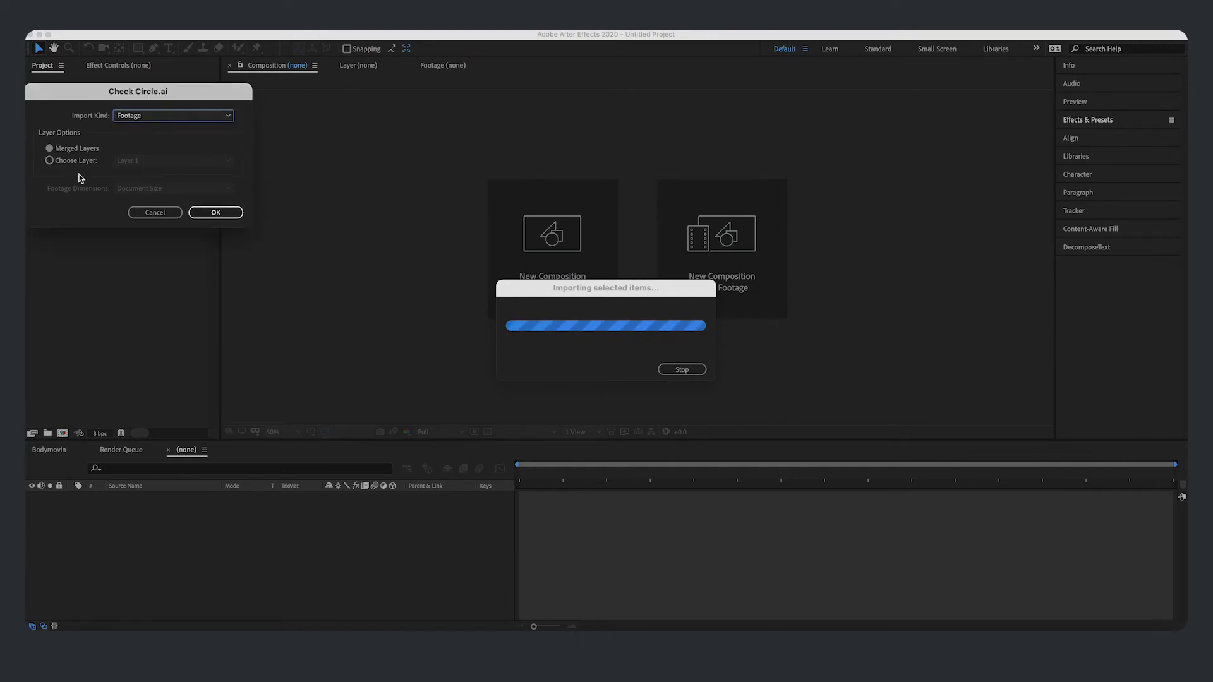
left_click_drag(110, 106, 320, 238)
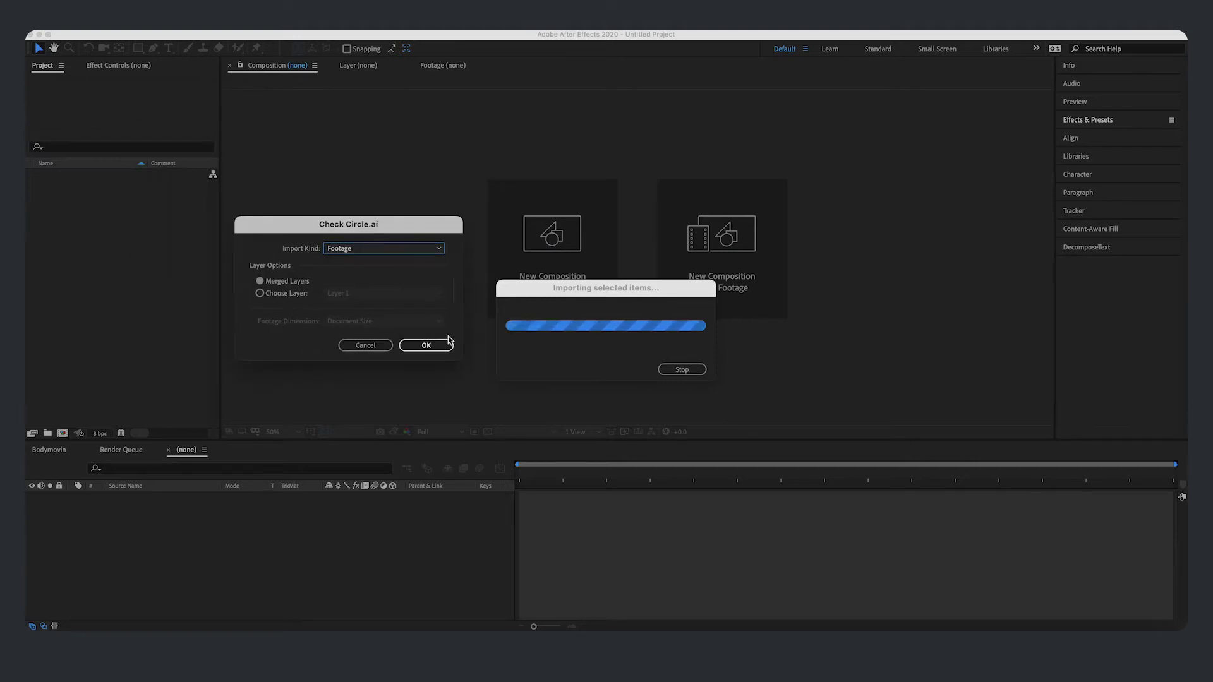
left_click(426, 345)
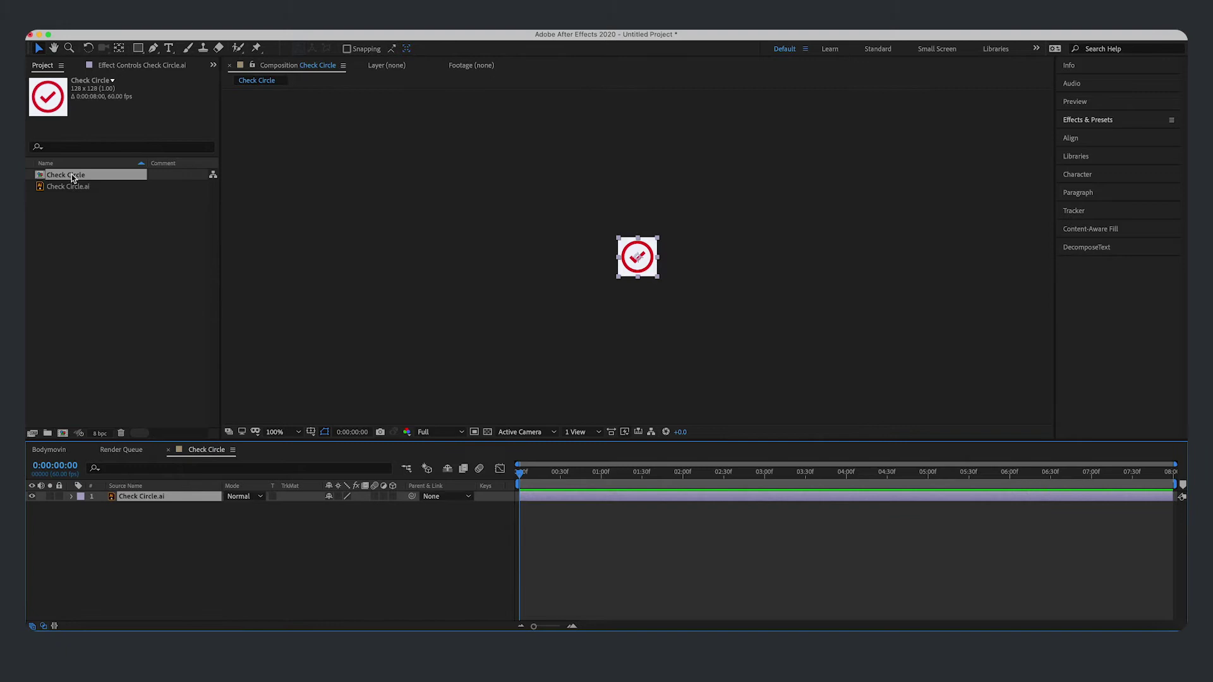
left_click(151, 538)
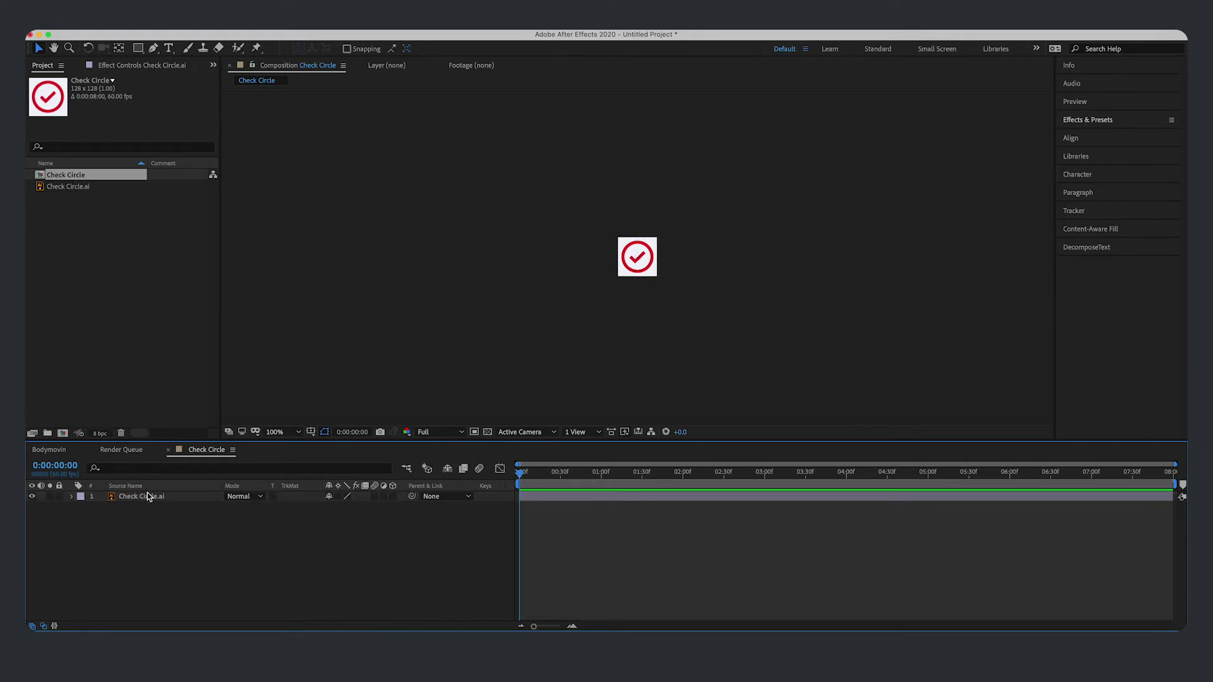
left_click(147, 497)
left_click(69, 172)
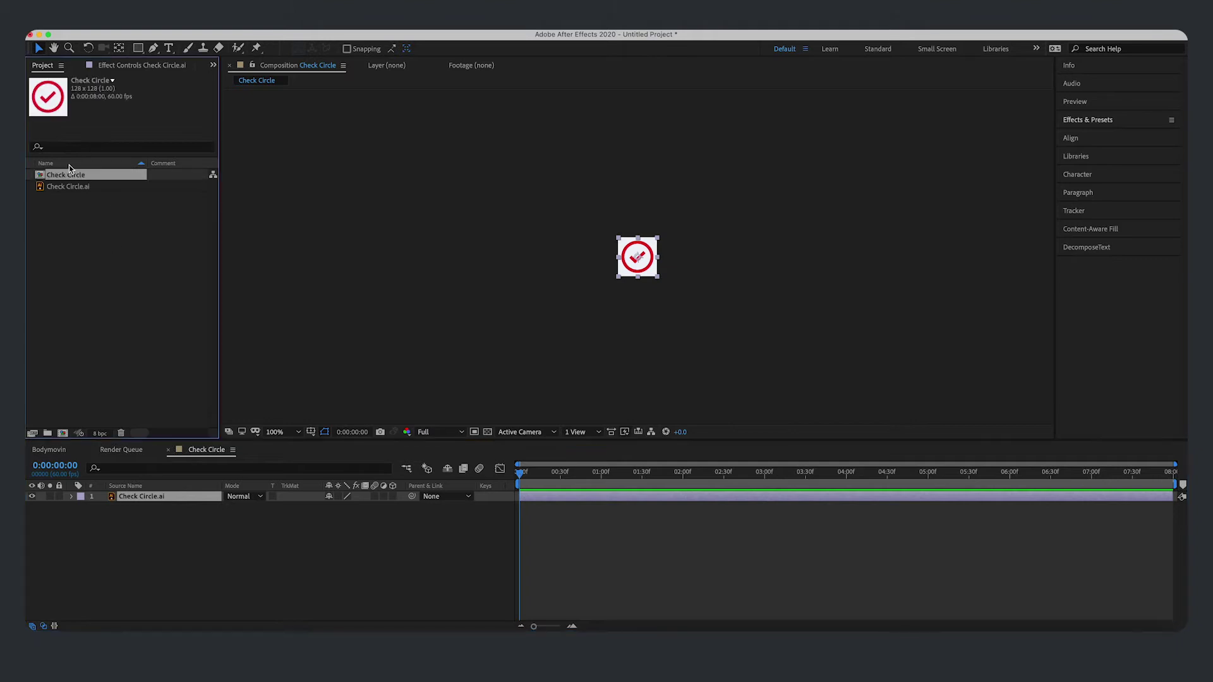
Step: Convert the Check Circle.ai layer into a shape layer with Create Shapes from Vector Layer
left_click(154, 509)
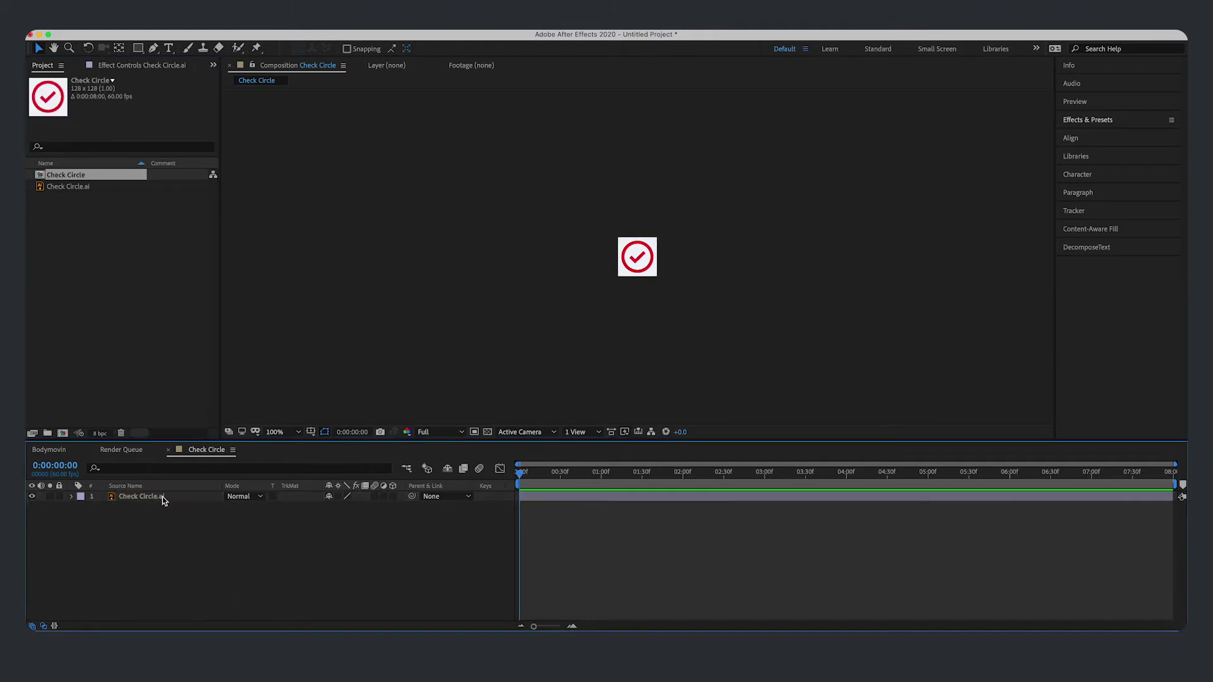
right_click(162, 497)
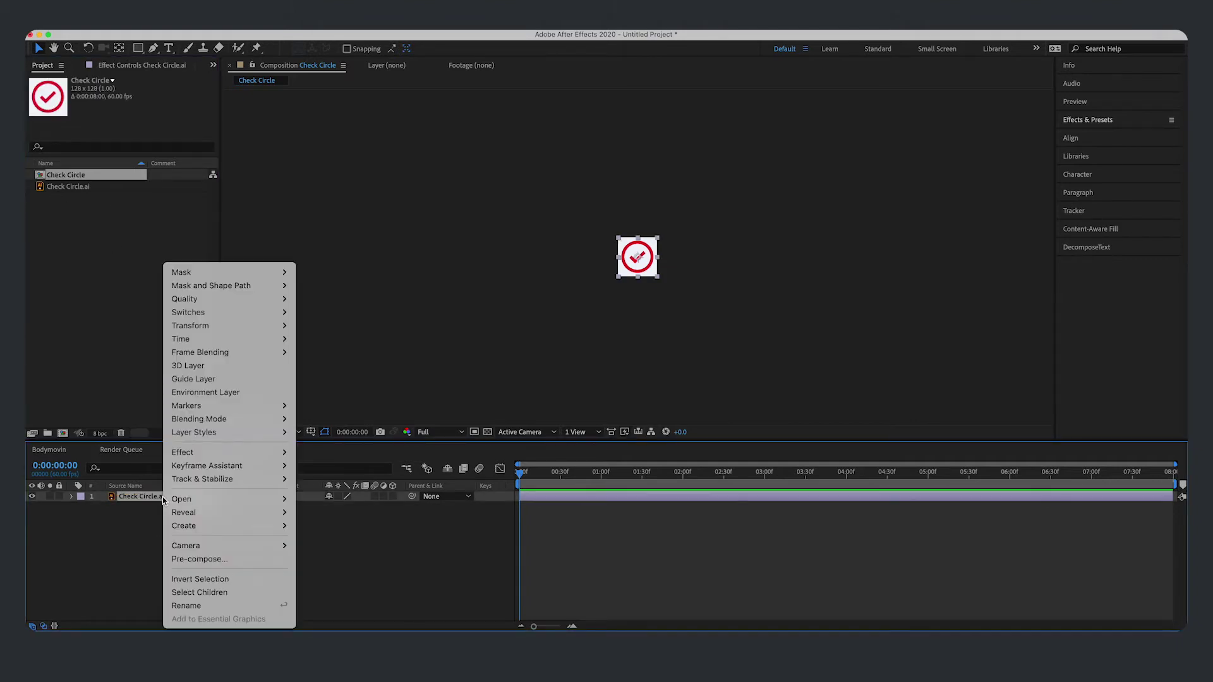
mouse_move(240, 525)
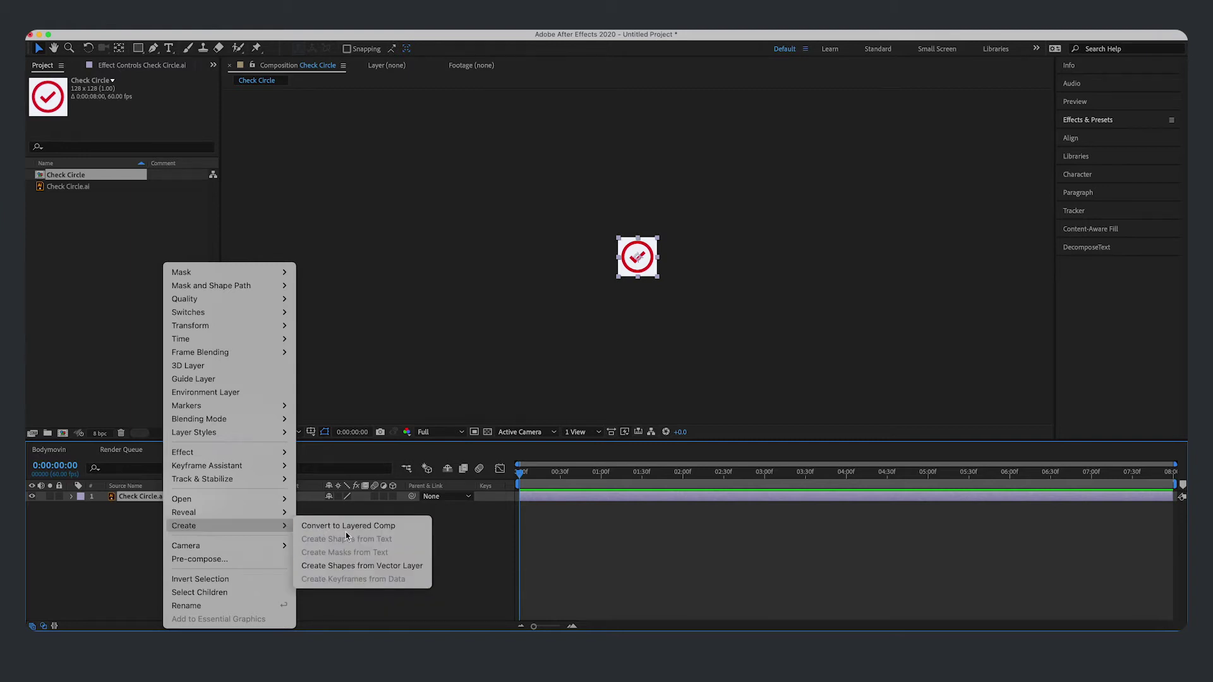
left_click(350, 569)
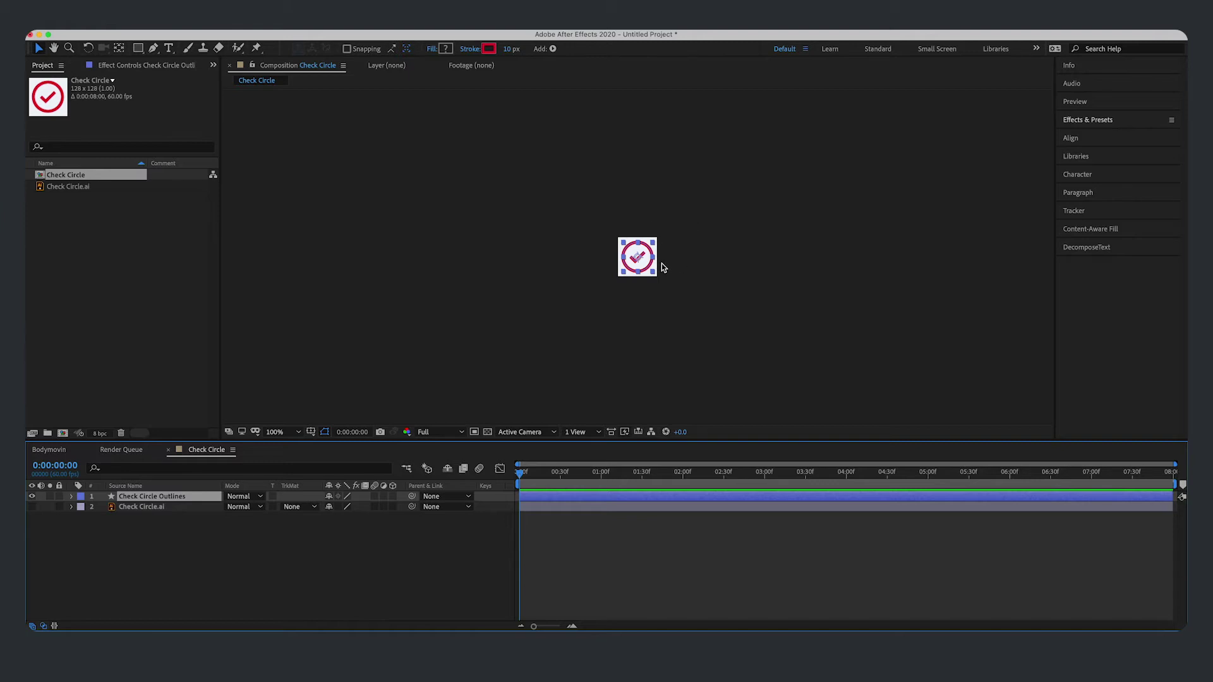
Step: Zoom in and expand the outlines layer to show its checkmark and circle groups
key("period")
key("period")
key("period")
key("period")
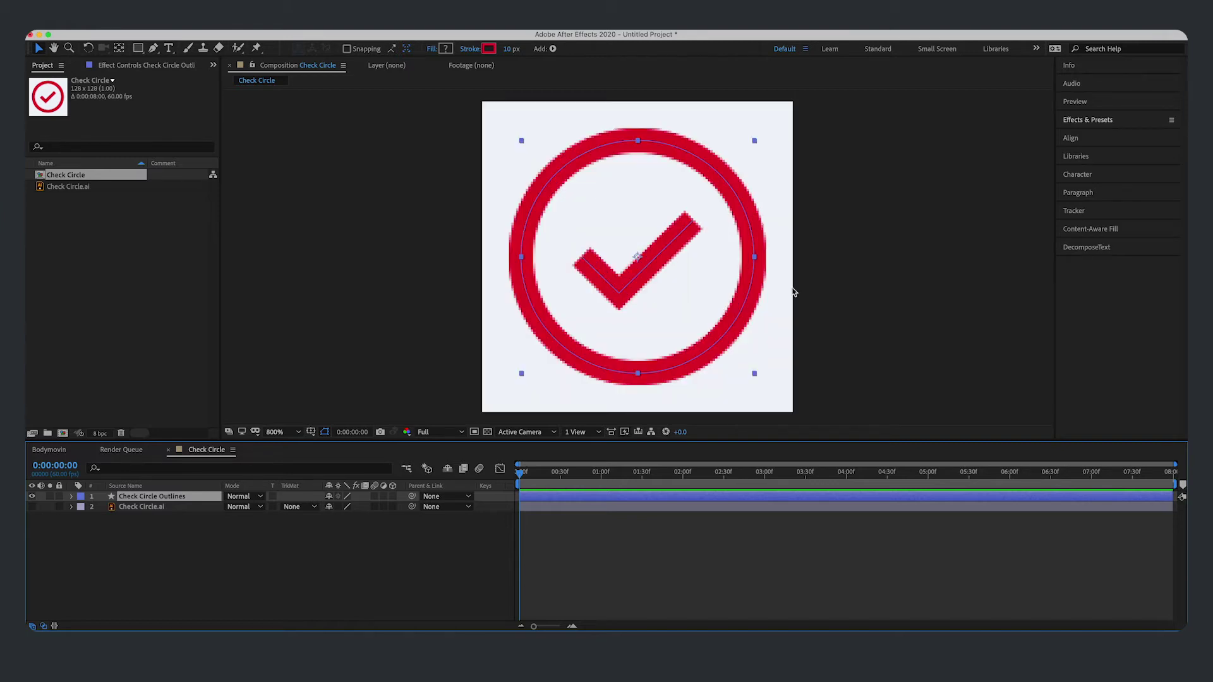
left_click(135, 582)
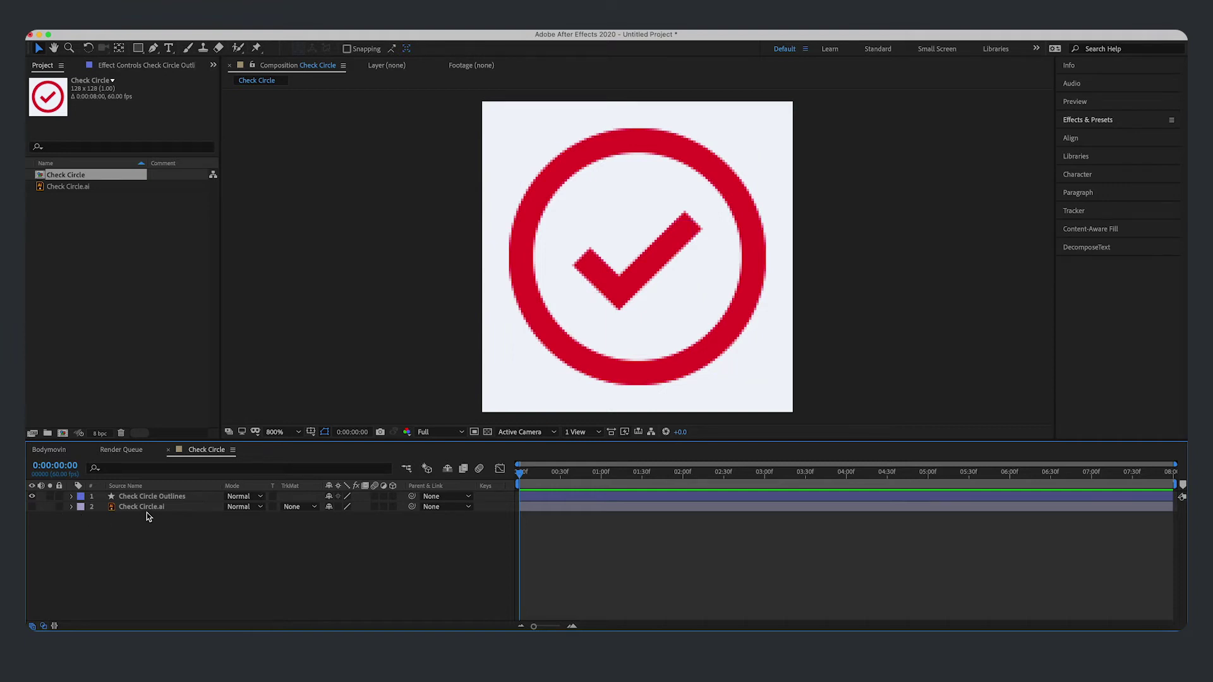
left_click(71, 496)
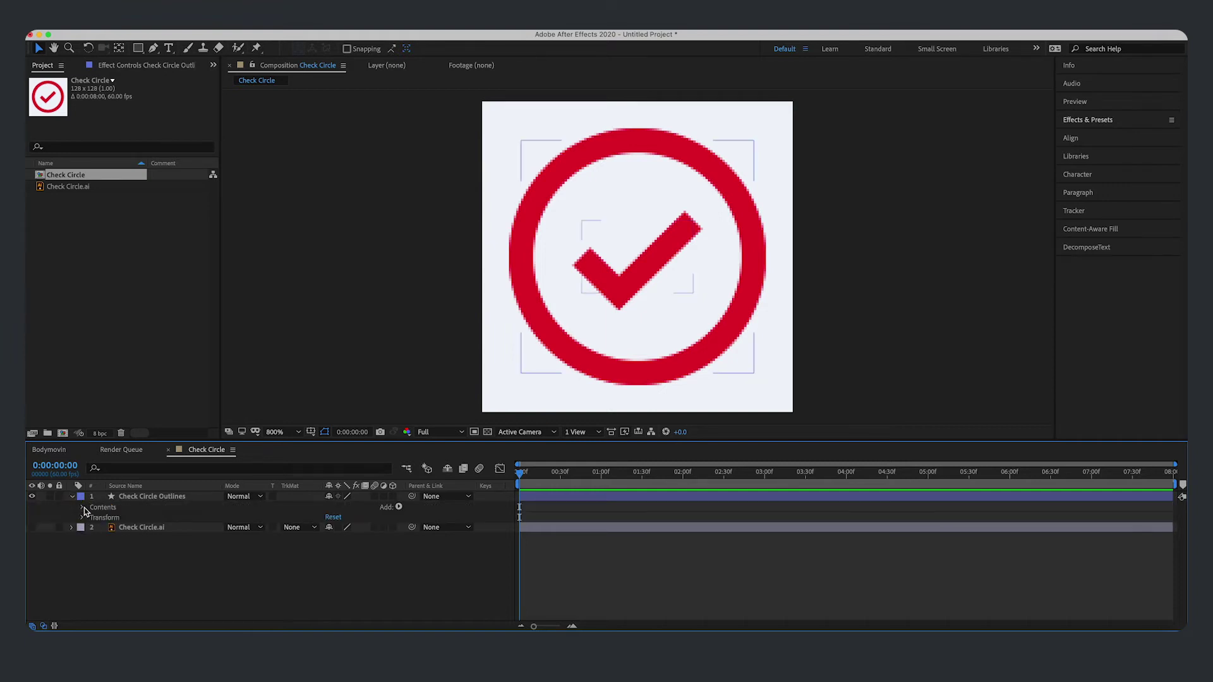
left_click(83, 507)
left_click(111, 518)
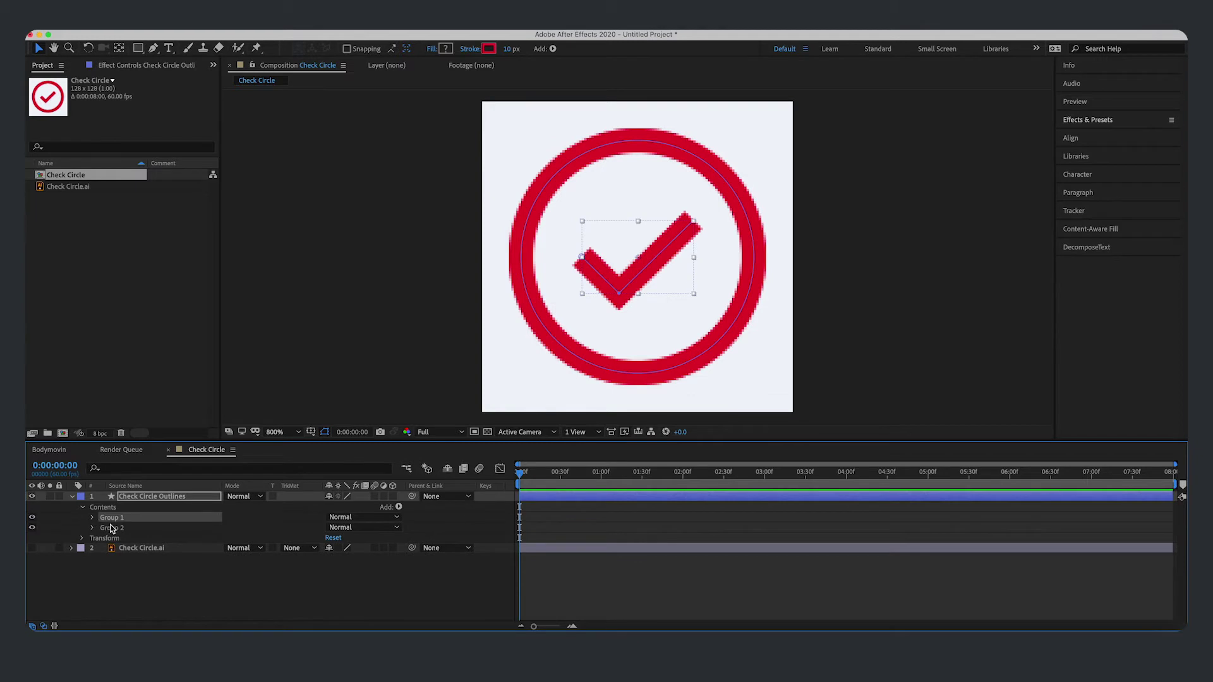
left_click(117, 528)
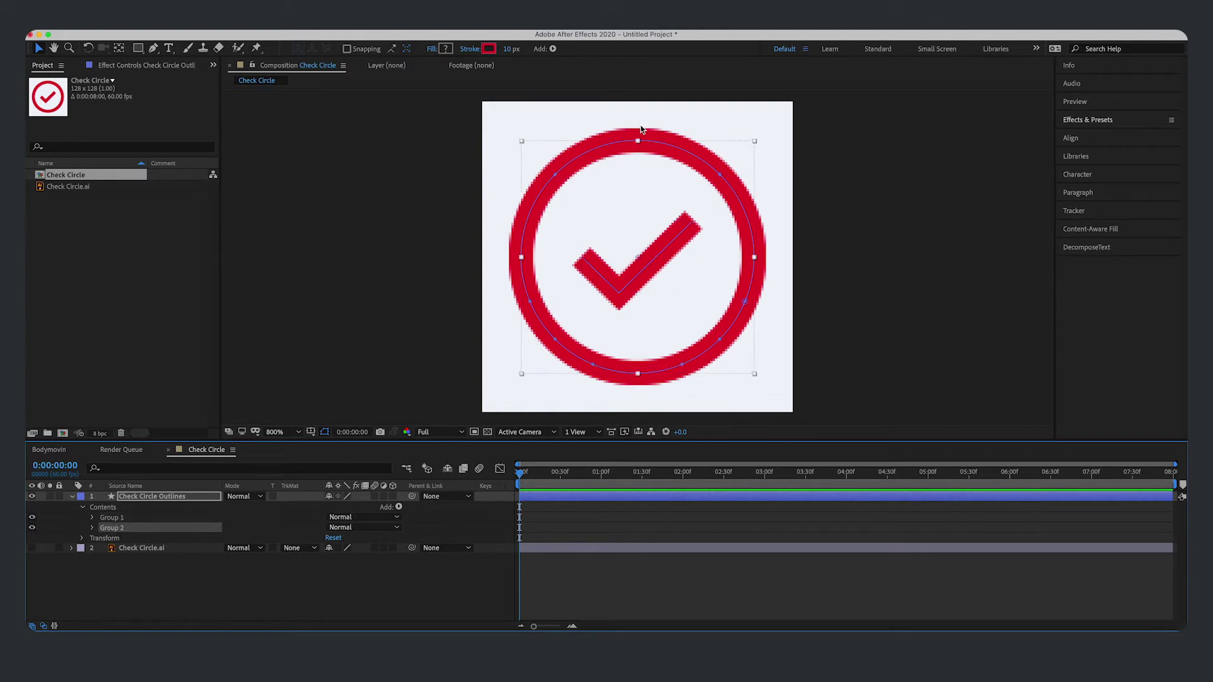
Step: Duplicate the outlines layer and delete the circle group from the original copy
left_click(172, 498)
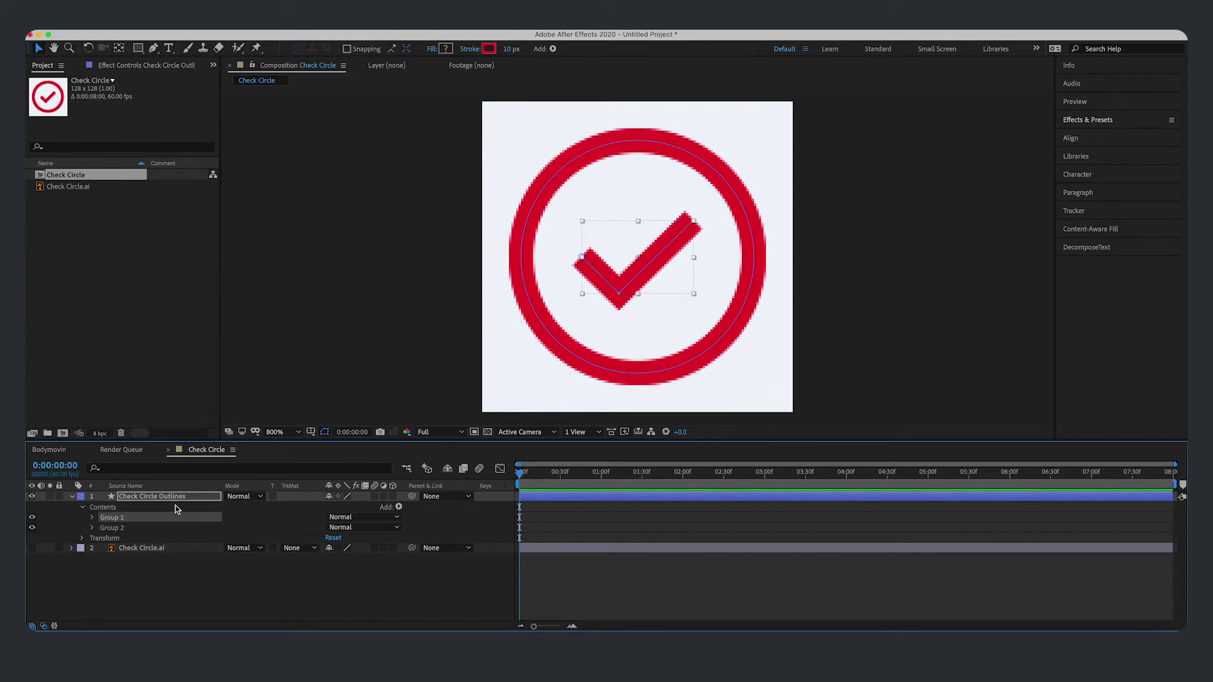
key("super+d")
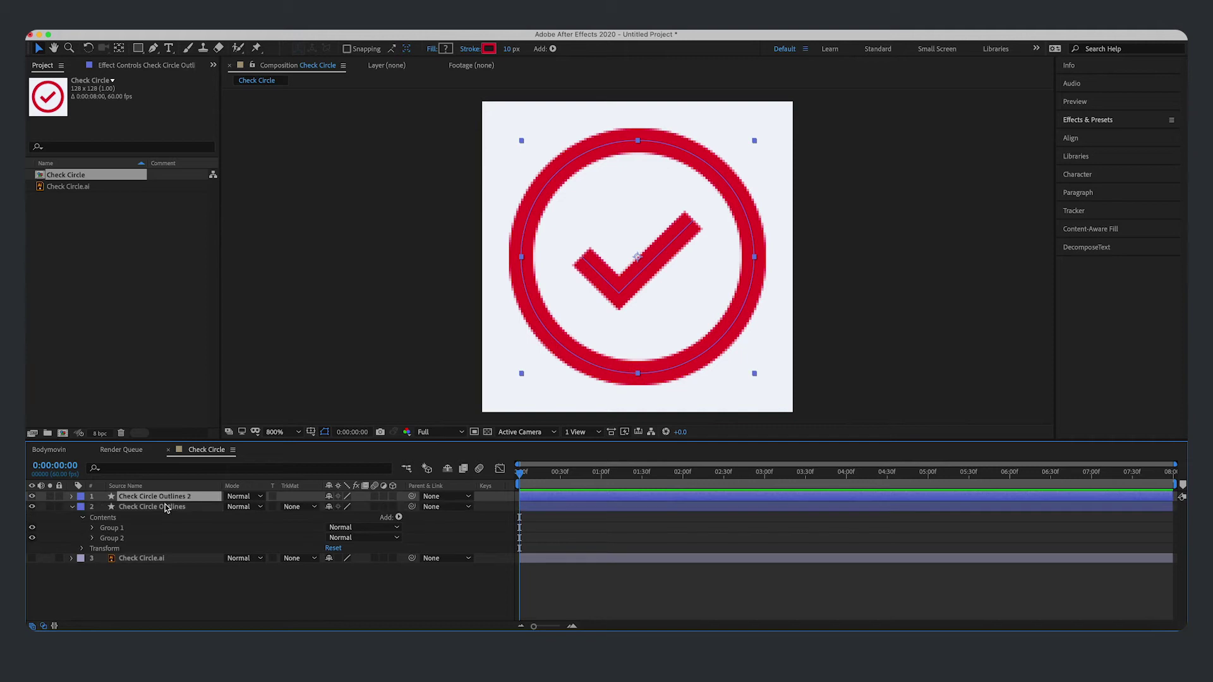
left_click(114, 539)
key("Delete")
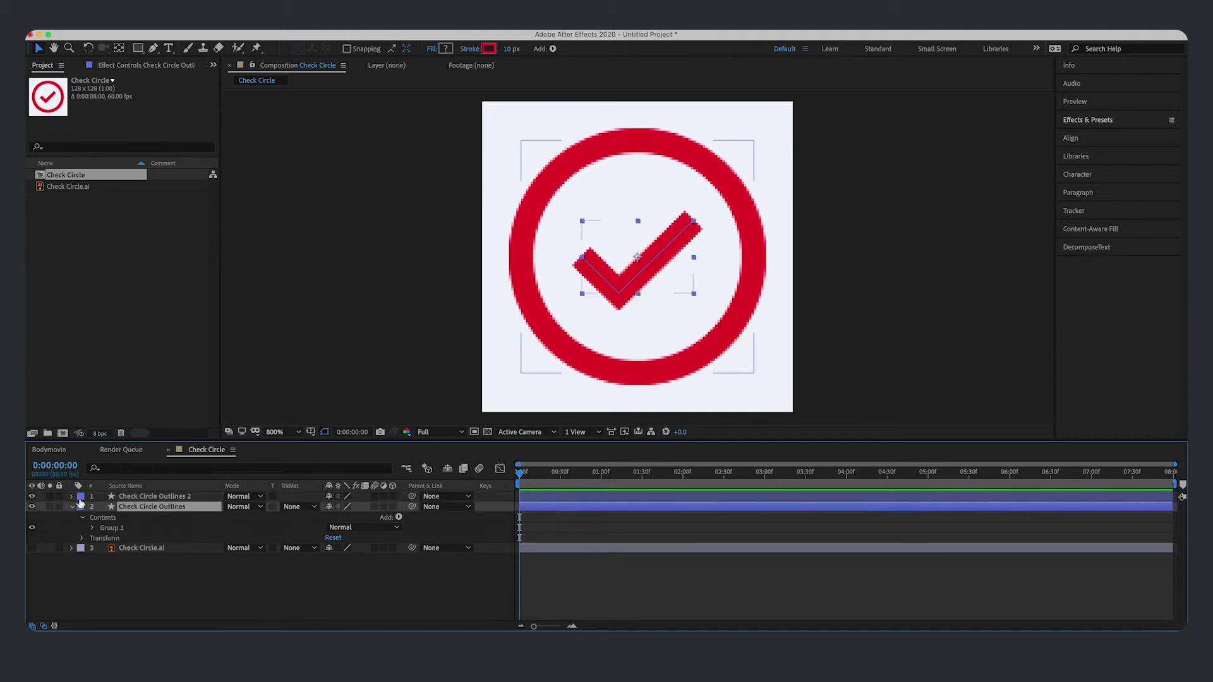
Step: Expand the duplicated outlines layer's groups so it becomes the circle-only layer
left_click(72, 506)
left_click(72, 497)
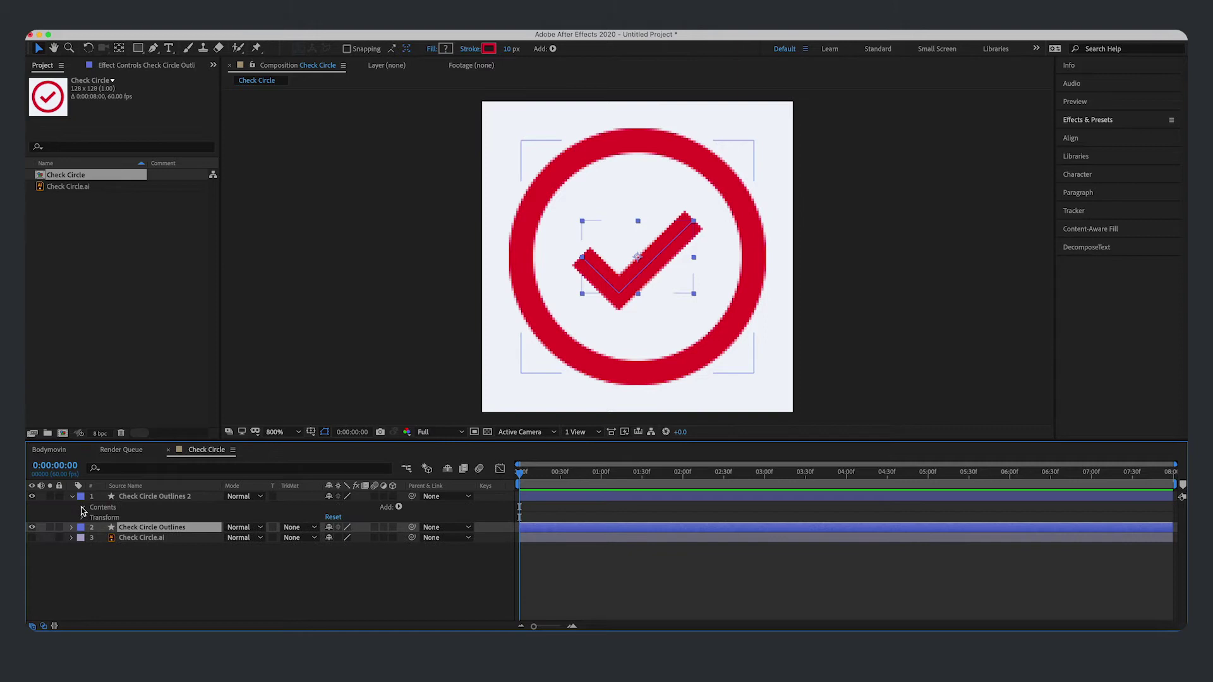
left_click(88, 509)
left_click(82, 507)
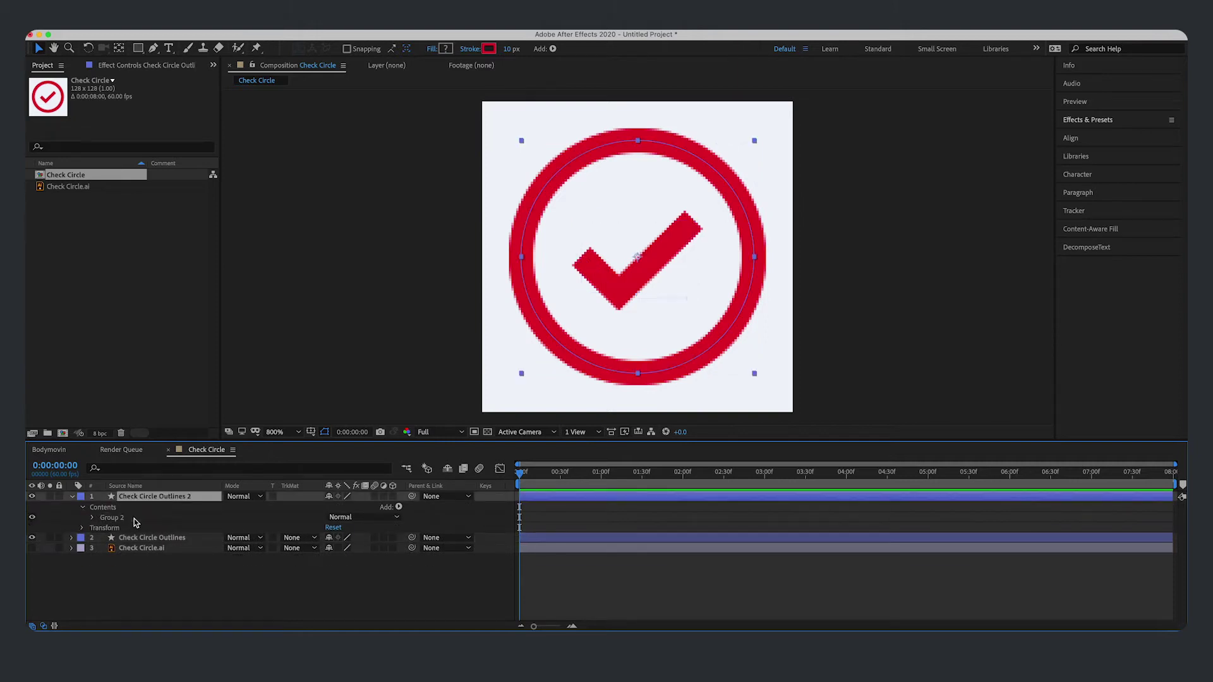
left_click(164, 568)
left_click(72, 497)
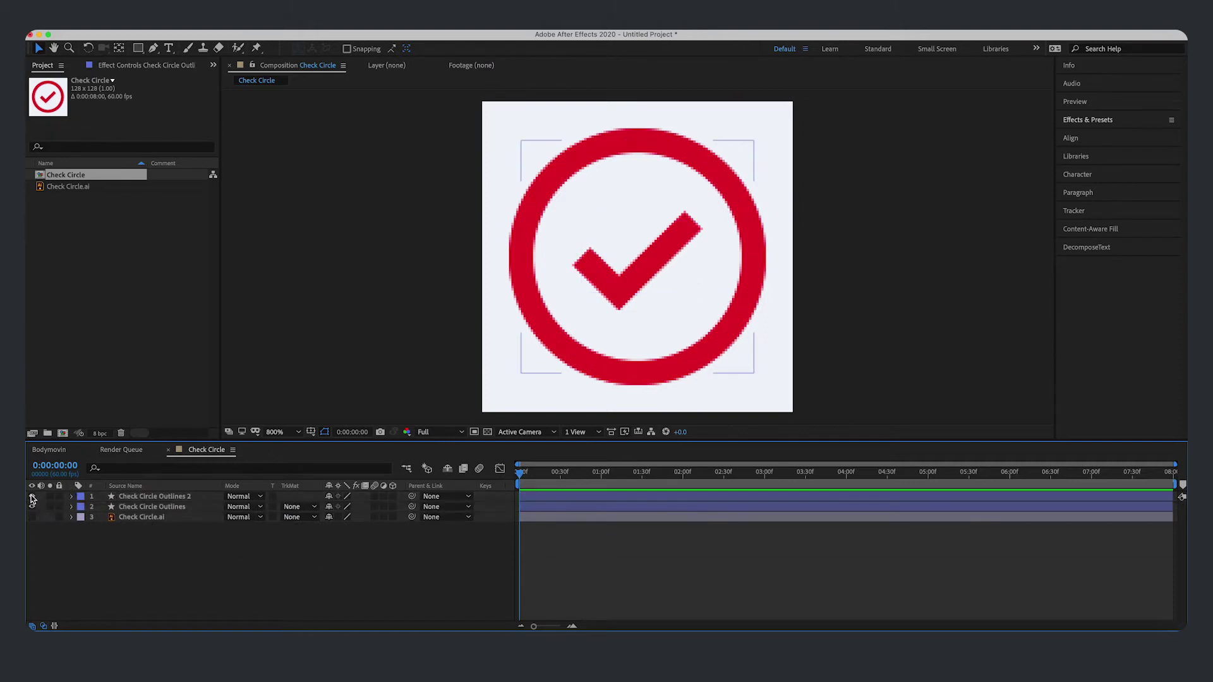
Step: Toggle each layer's visibility to confirm one shows only the checkmark, the other only the circle
left_click(31, 497)
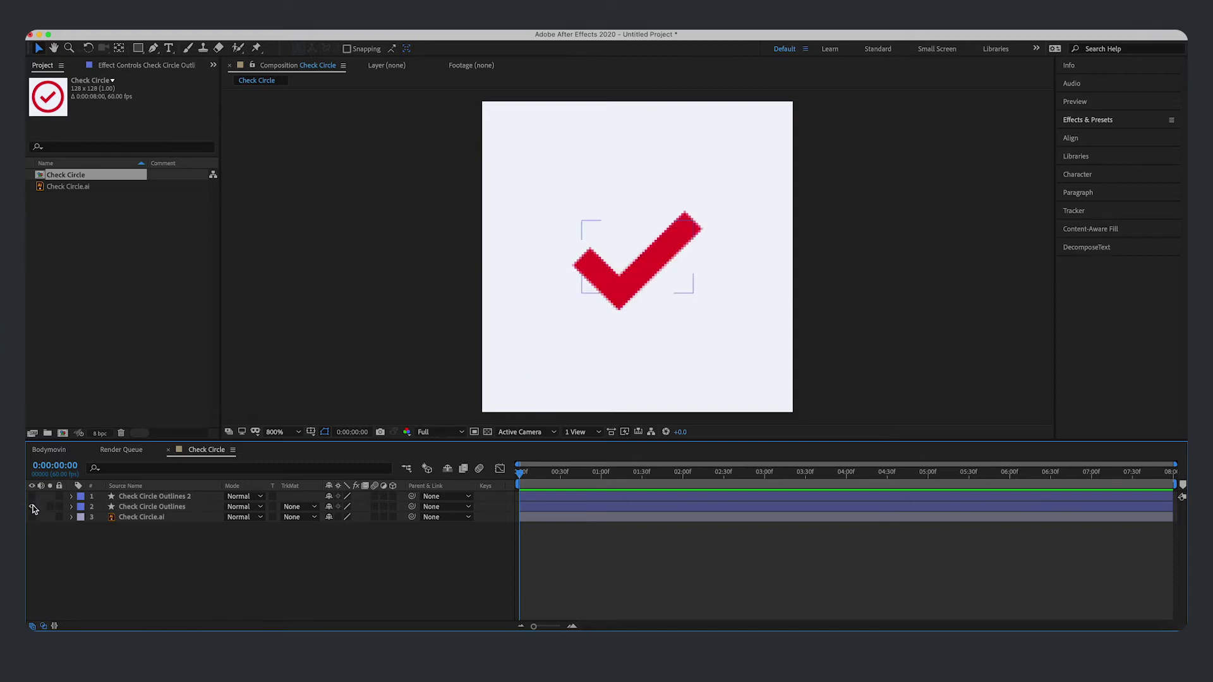
left_click(32, 506)
left_click(32, 497)
left_click(32, 496)
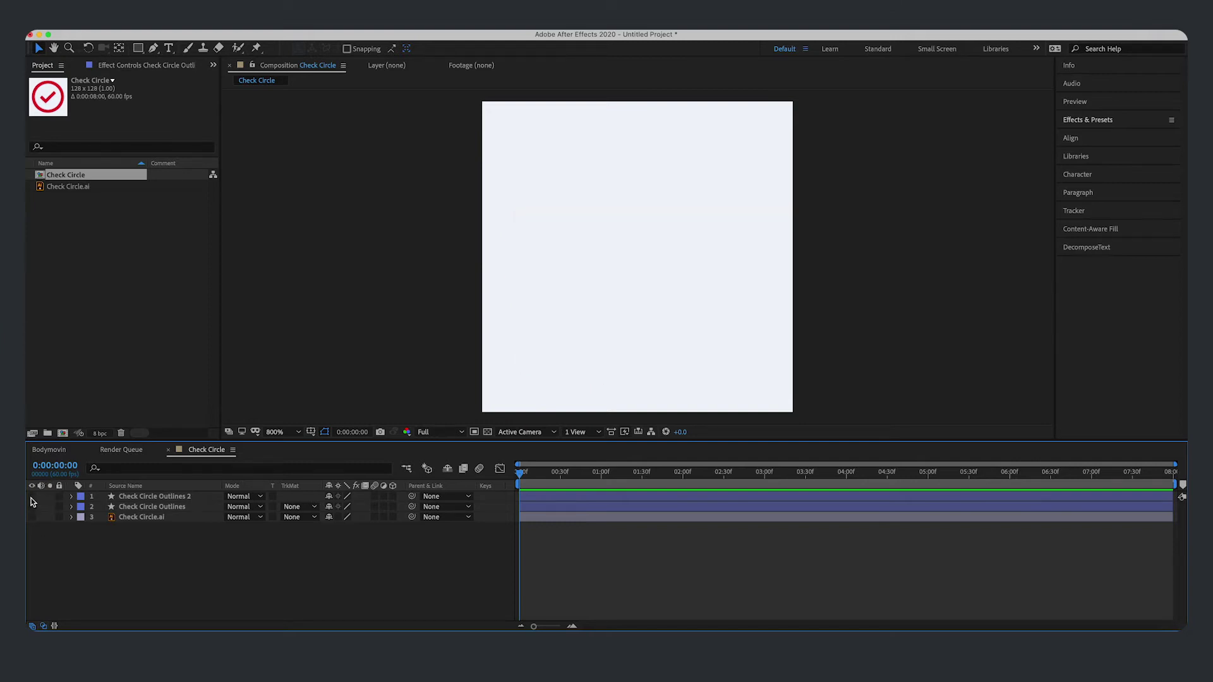
Step: Change the Check Circle composition's Duration from 8 seconds to 0:00:05:00 in Composition Settings
left_click(31, 497)
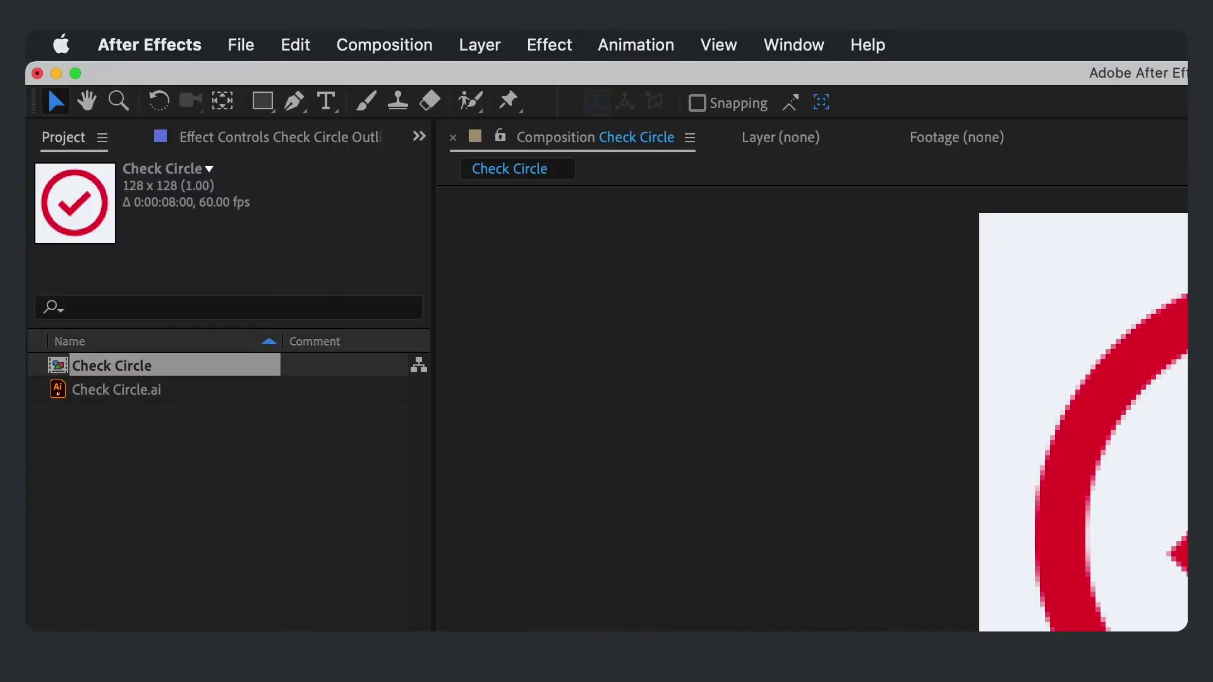
left_click(397, 43)
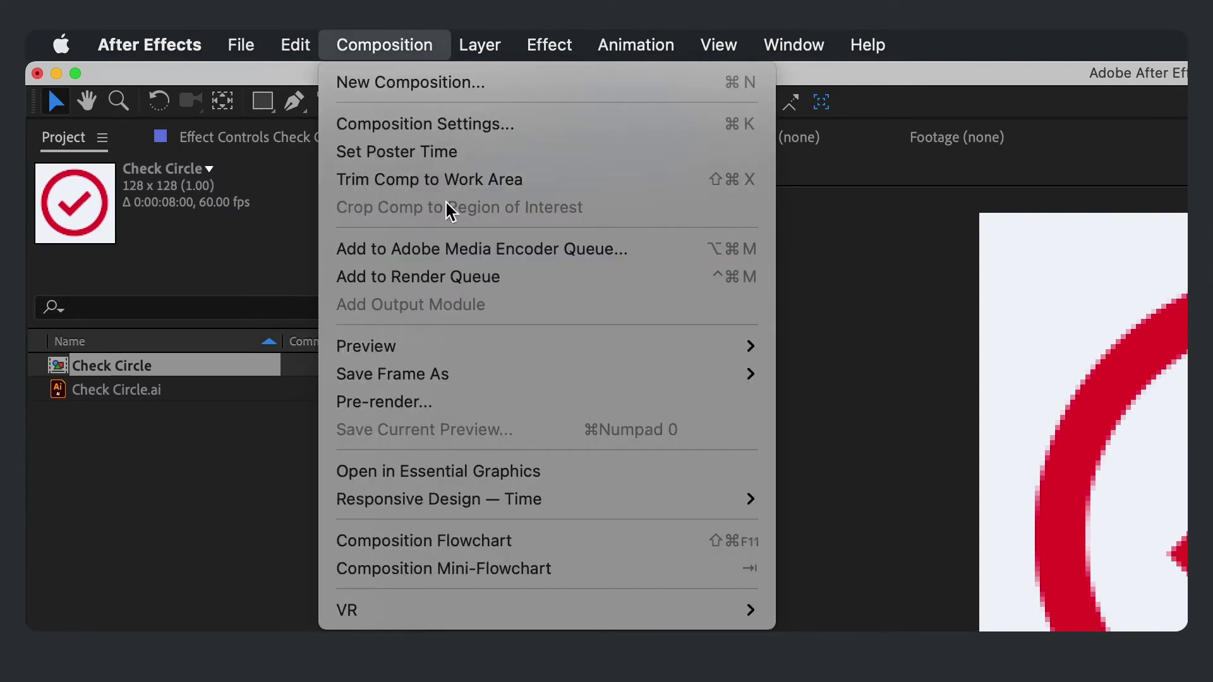
left_click(451, 125)
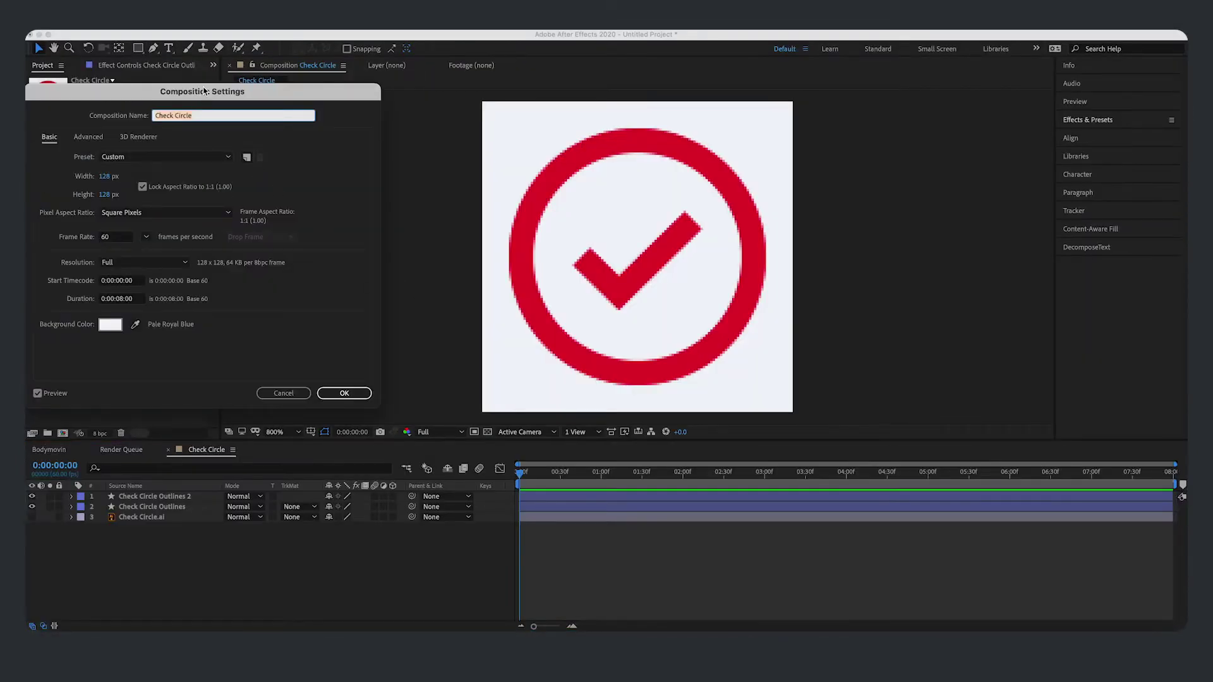
left_click_drag(203, 91, 690, 191)
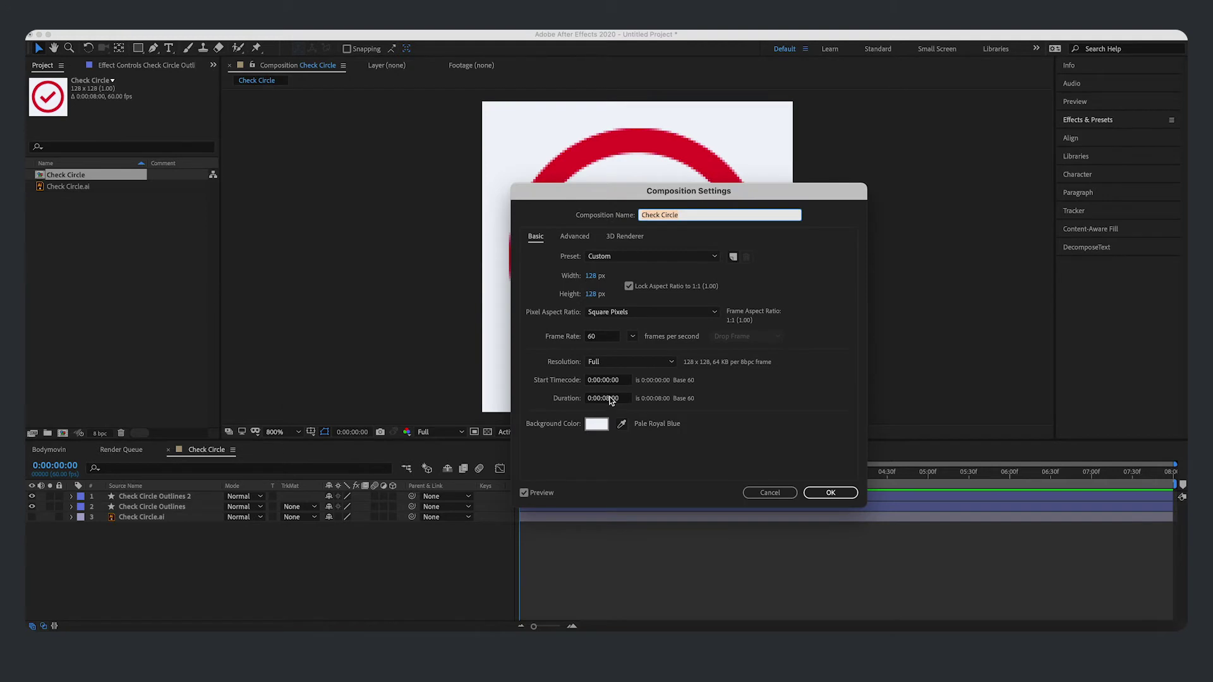
left_click(611, 399)
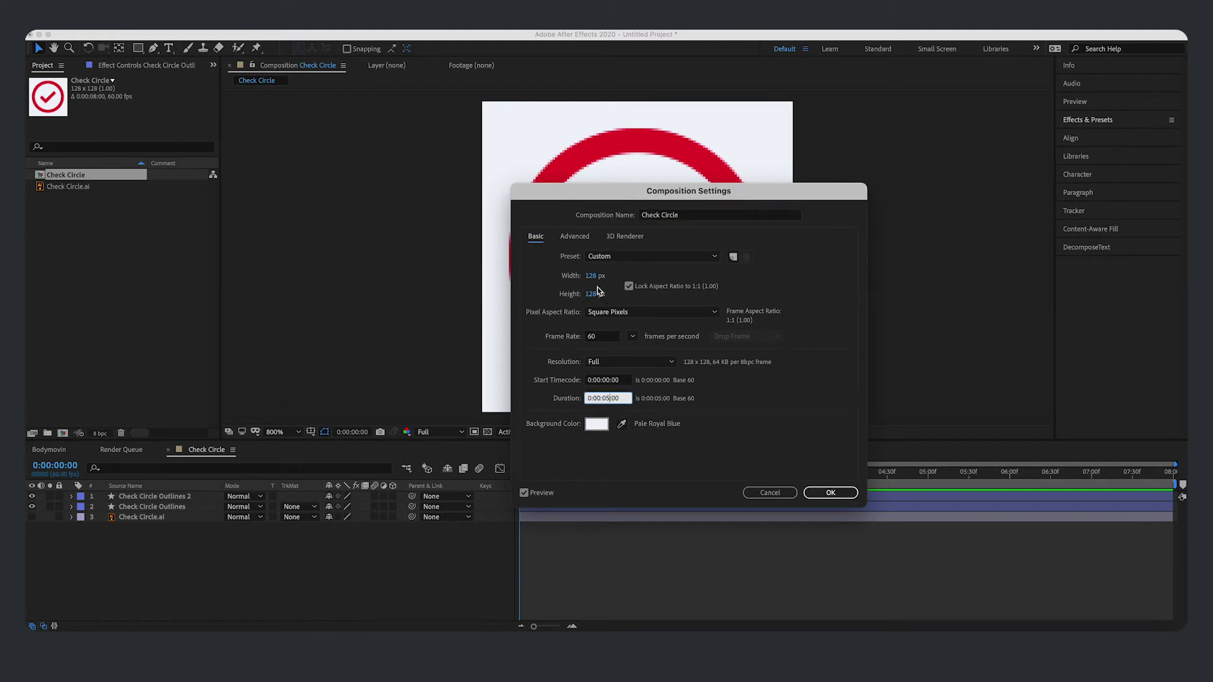
left_click(830, 493)
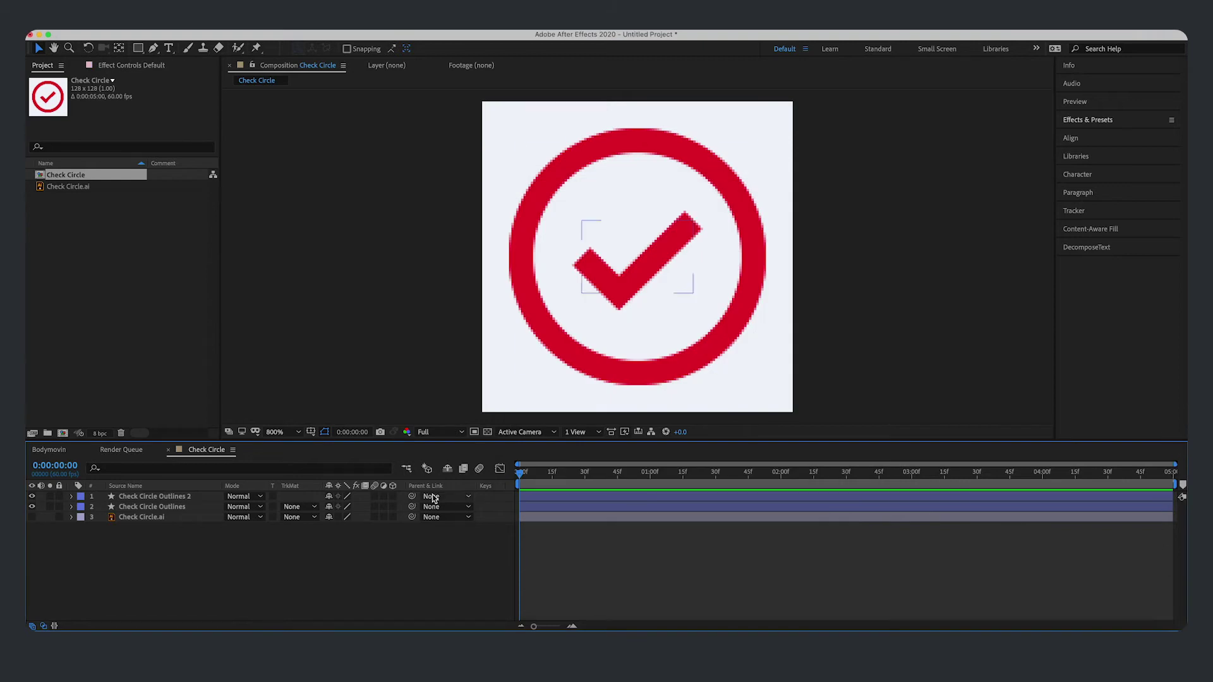
Step: Delete the original Check Circle.ai layer and expand the checkmark outlines layer's contents
left_click(130, 517)
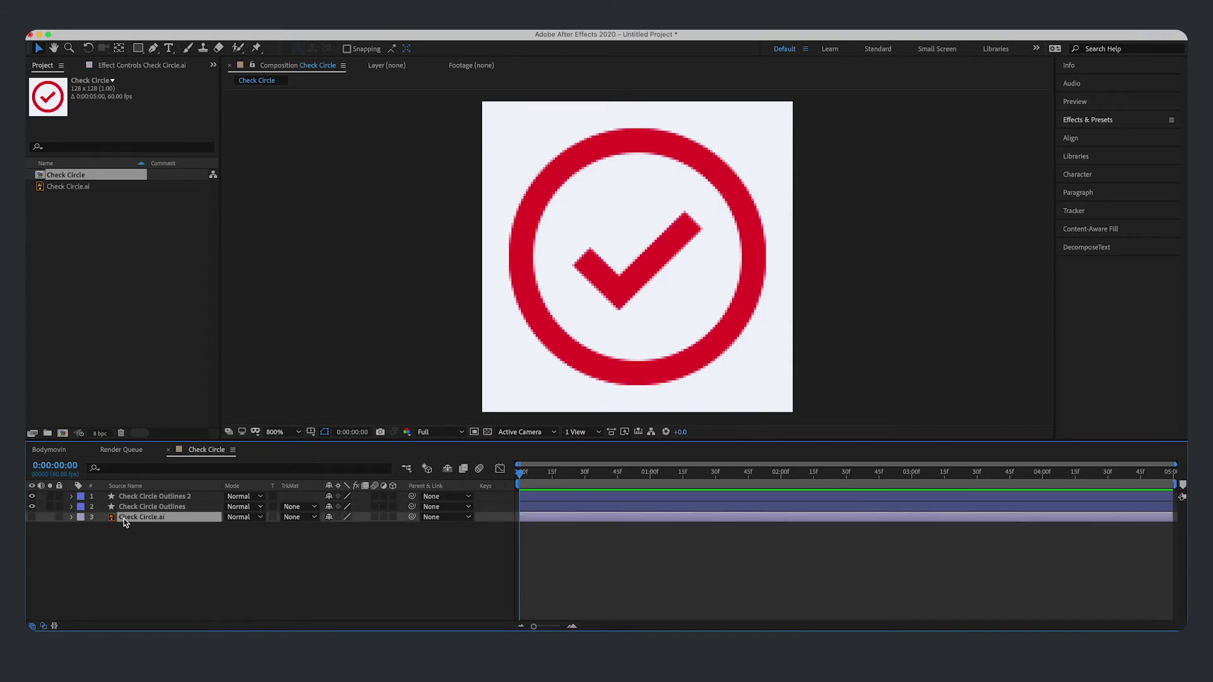
key("Delete")
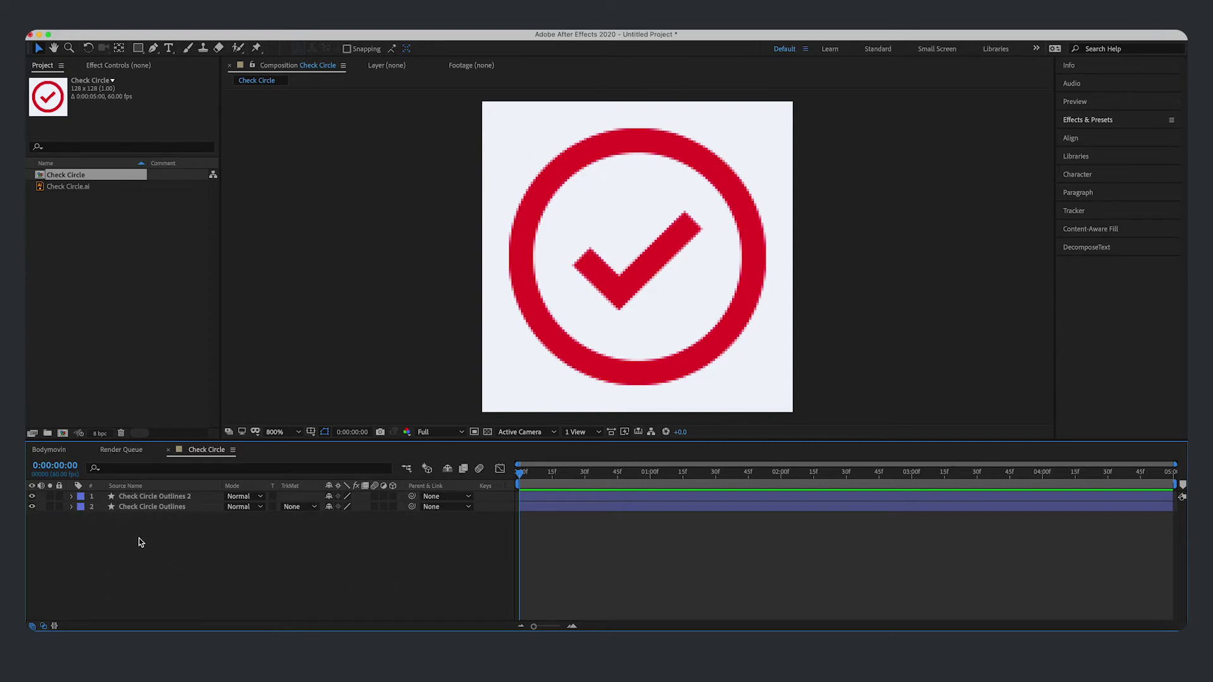
left_click(71, 507)
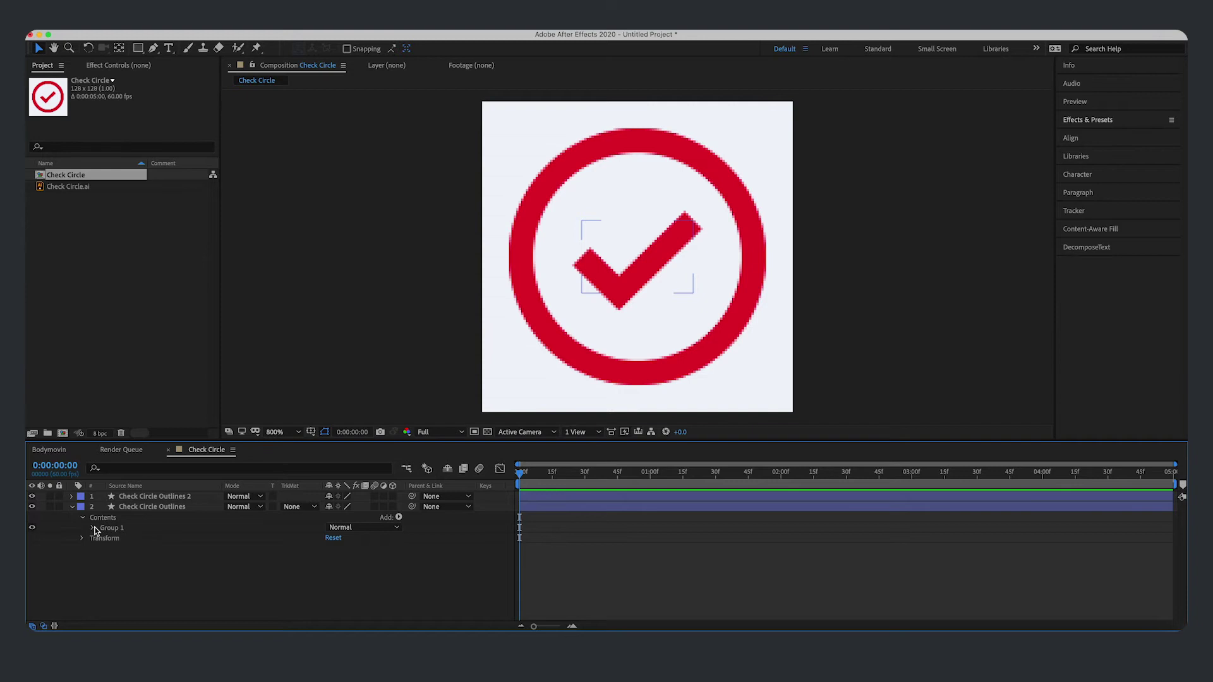
Step: Add Trim Paths to the checkmark outlines layer and drag End down to 0%
left_click(398, 517)
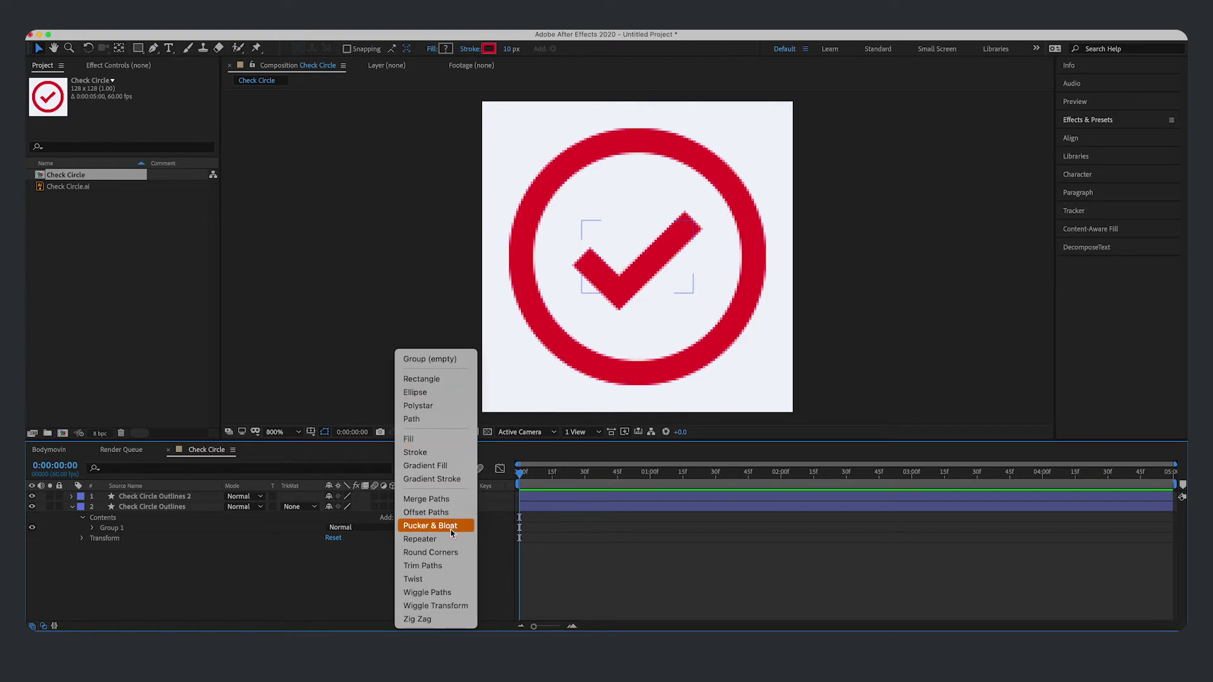
left_click(449, 567)
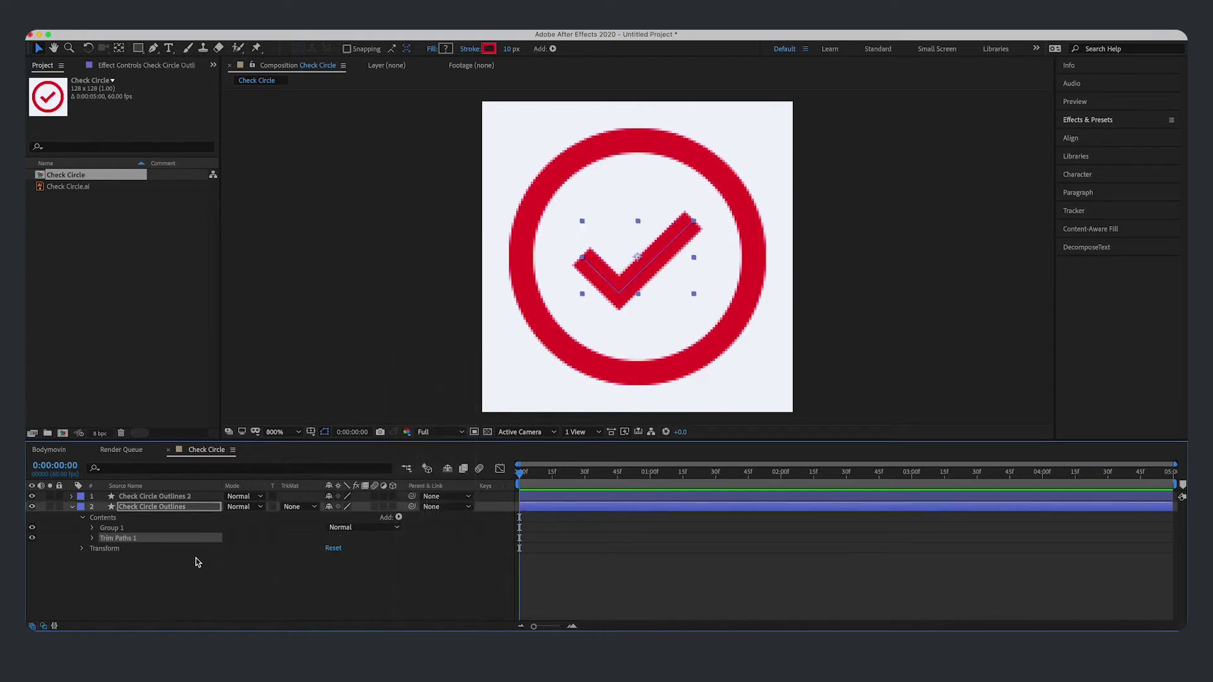
left_click(92, 538)
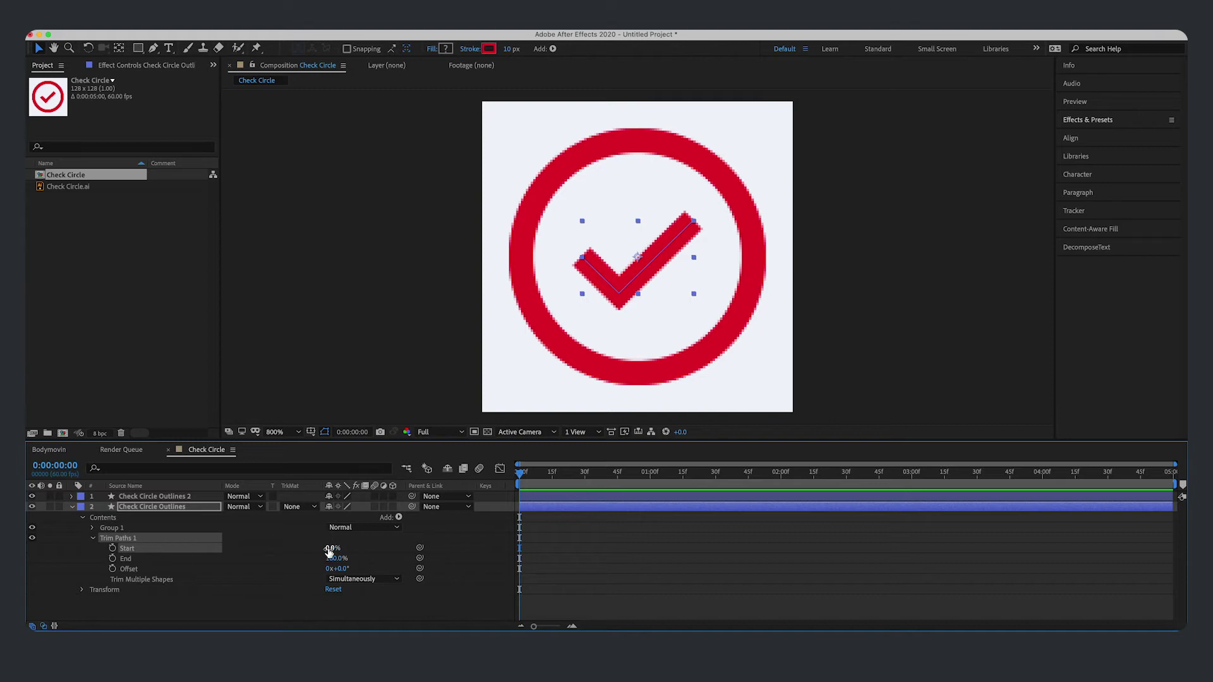
mouse_move(328, 552)
left_mouse_down()
mouse_move(377, 538)
mouse_move(318, 541)
mouse_move(318, 550)
left_mouse_up()
mouse_move(333, 554)
left_mouse_down()
mouse_move(374, 541)
mouse_move(277, 564)
left_mouse_up()
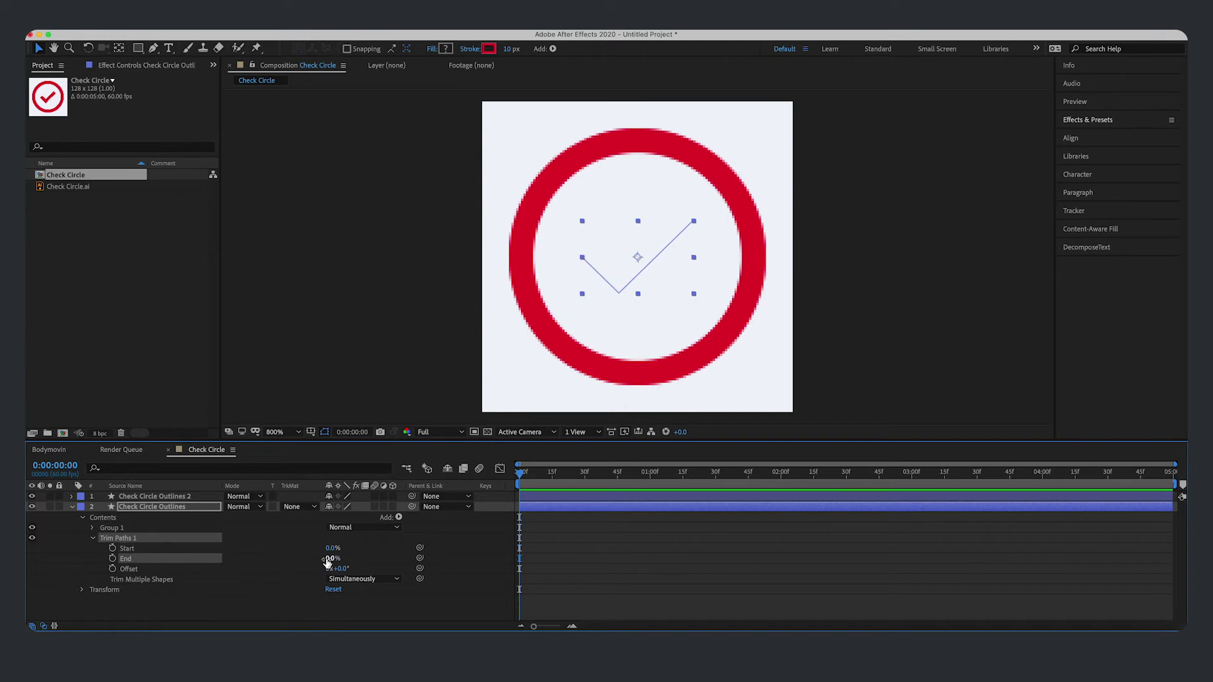
Step: Keyframe the checkmark's Trim Paths End at 0% on frame 0 and 100% at 45f
left_click(113, 560)
left_click_drag(671, 475, 650, 489)
left_click_drag(571, 489, 617, 486)
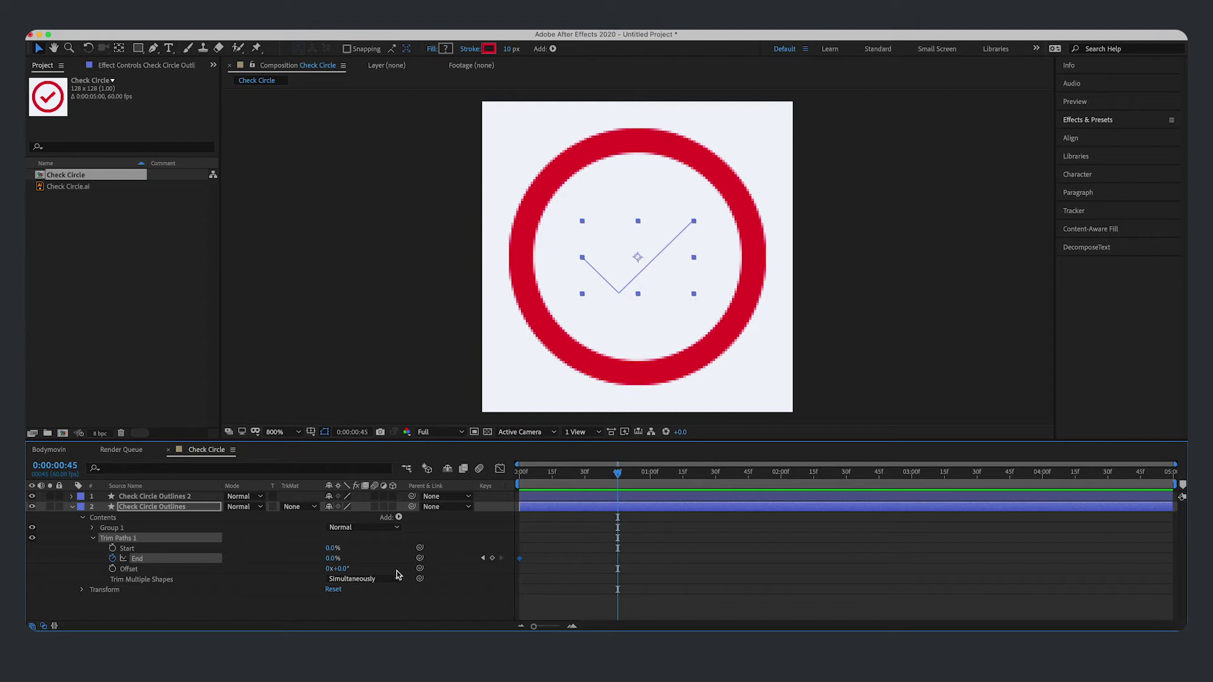
left_click(330, 560)
type("100")
key("Return")
Step: Preview the checkmark drawing itself in from the start of the composition
key("Home")
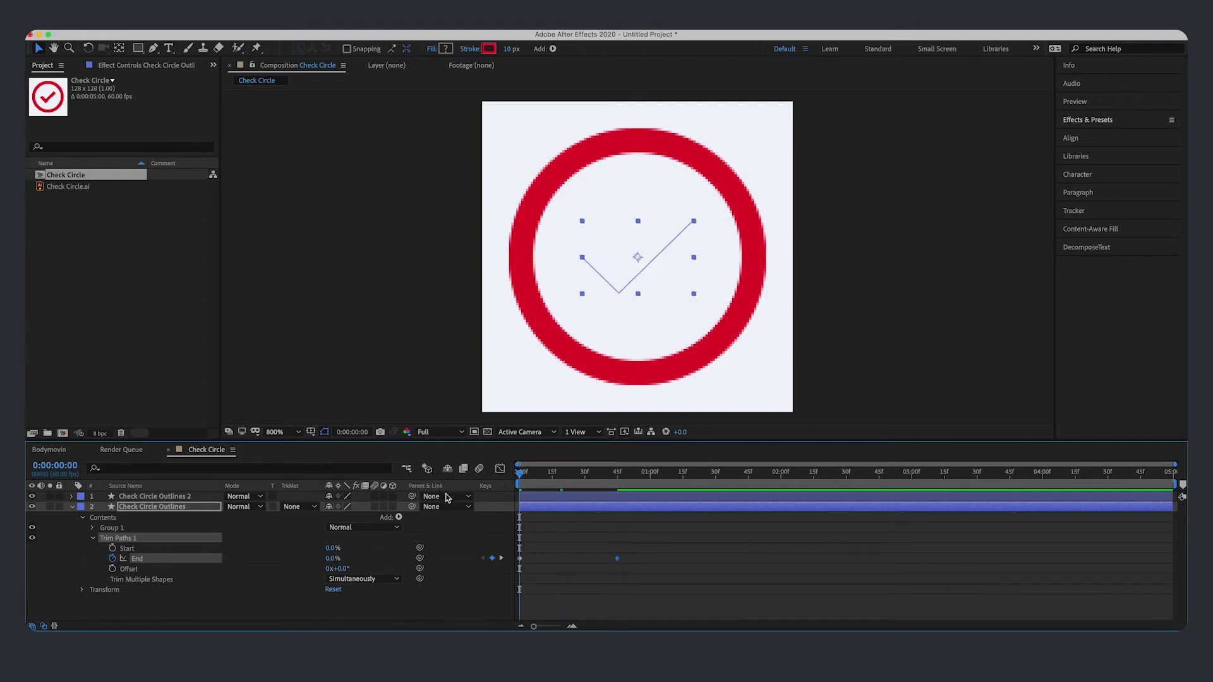
key("space")
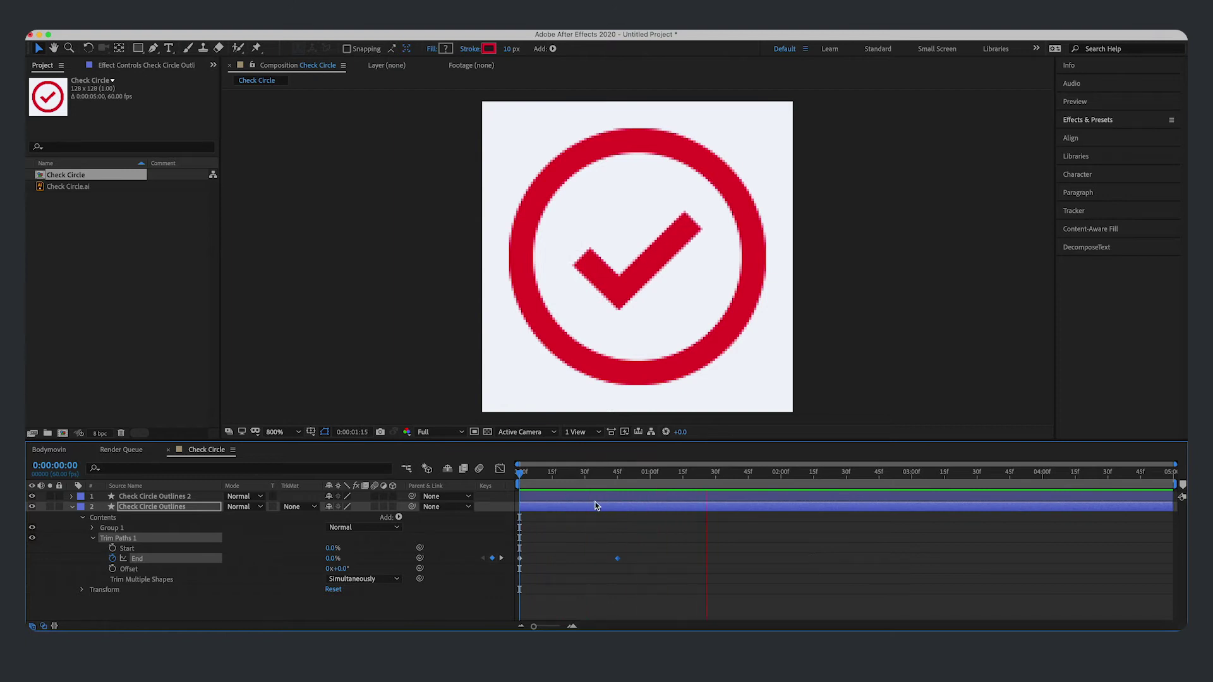
key("space")
left_click(225, 610)
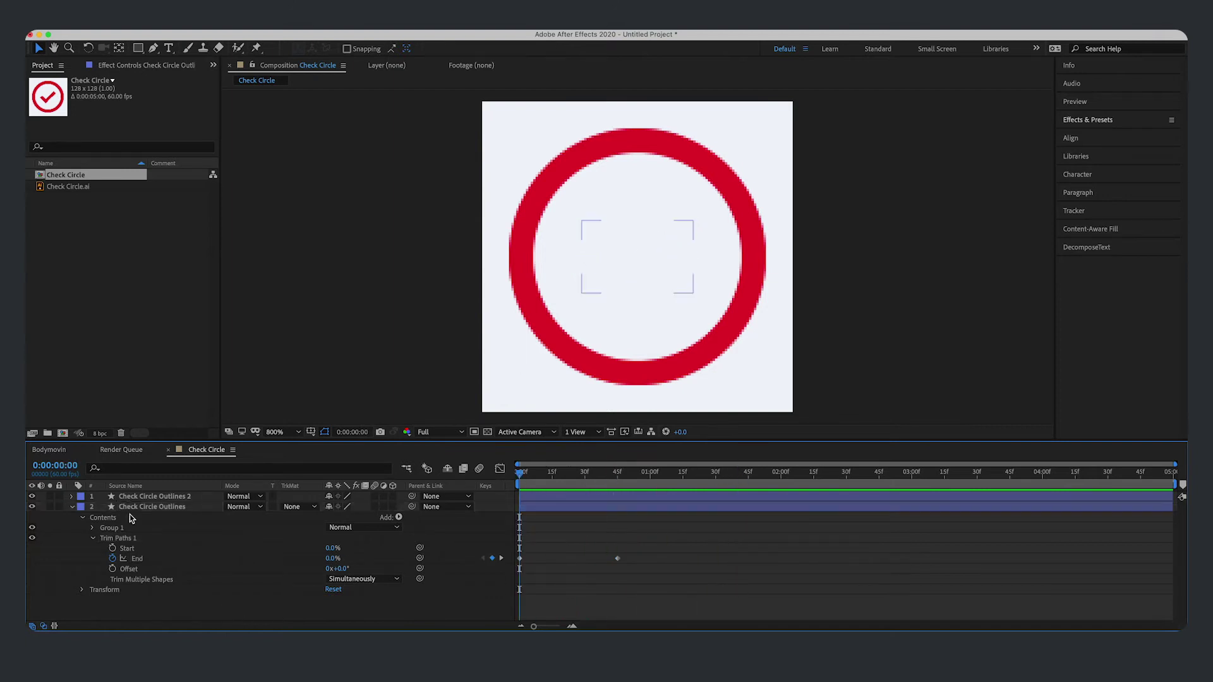
left_click(115, 543)
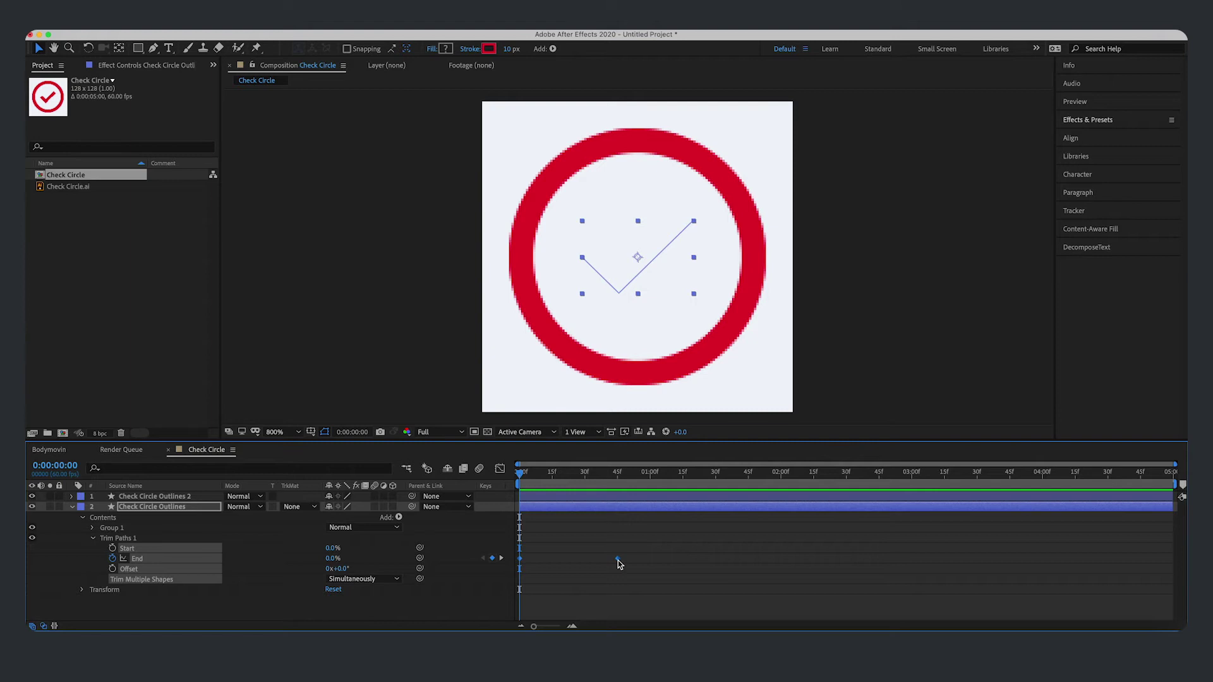
left_click(701, 566)
key("space")
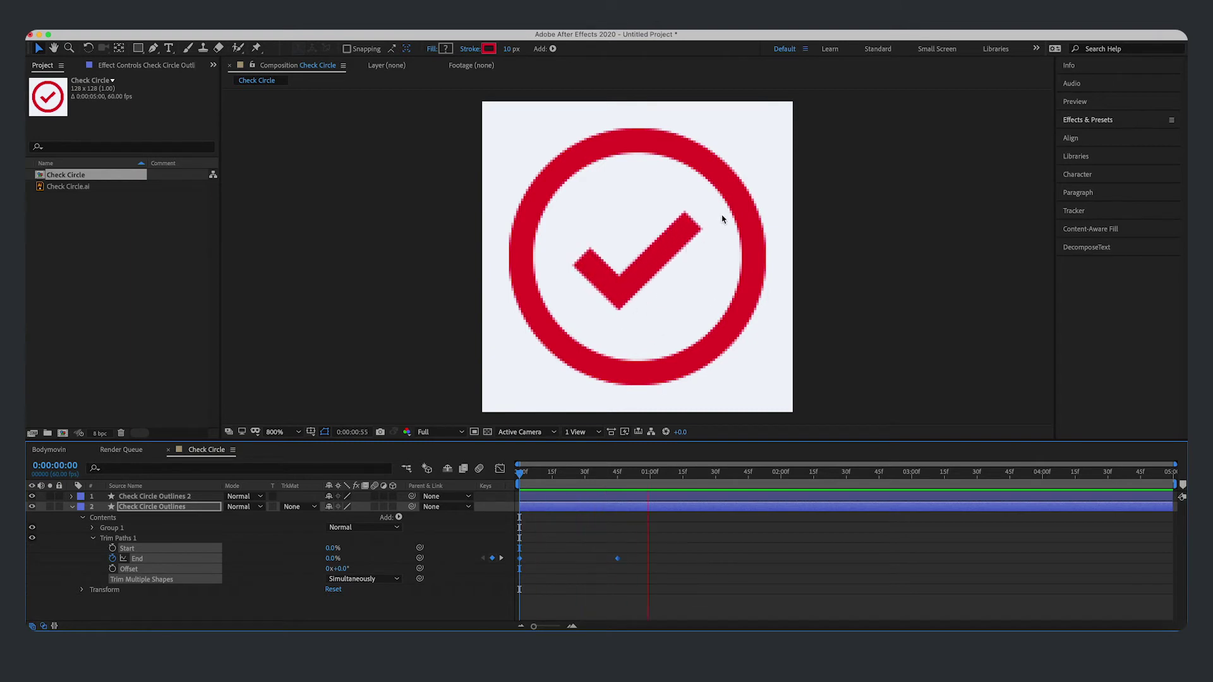
key("space")
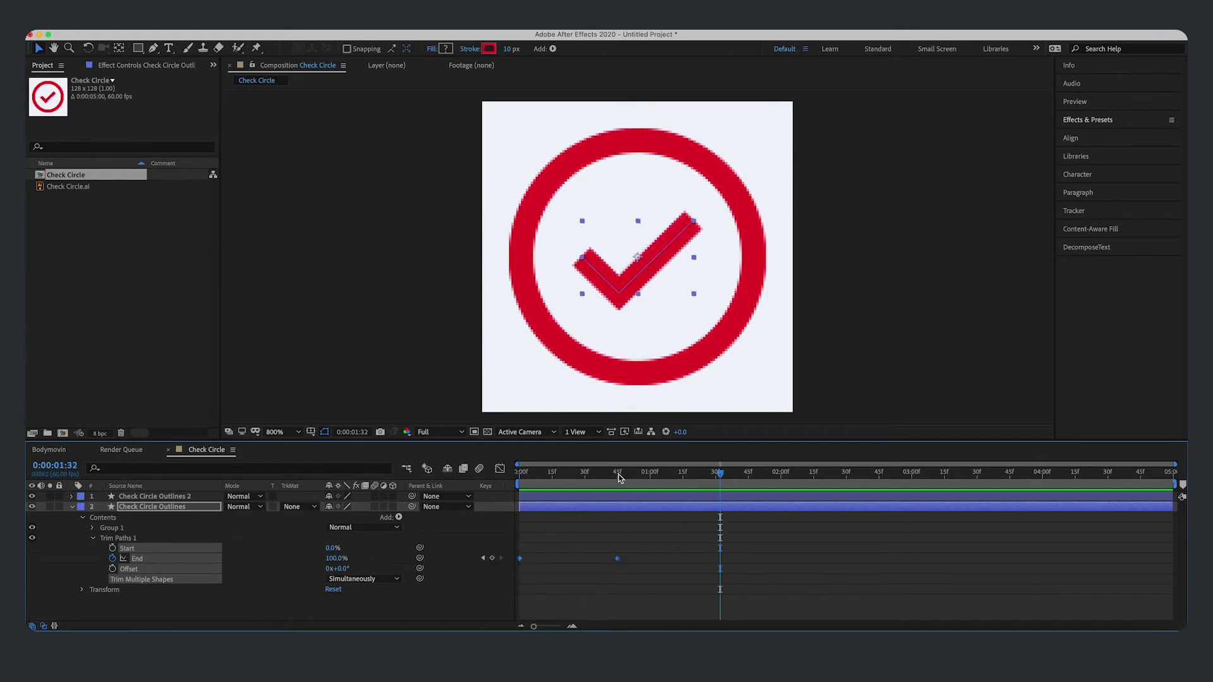
Step: Apply Easy Ease to both checkmark End keyframes and preview the smoother draw-on
right_click(619, 558)
mouse_move(670, 619)
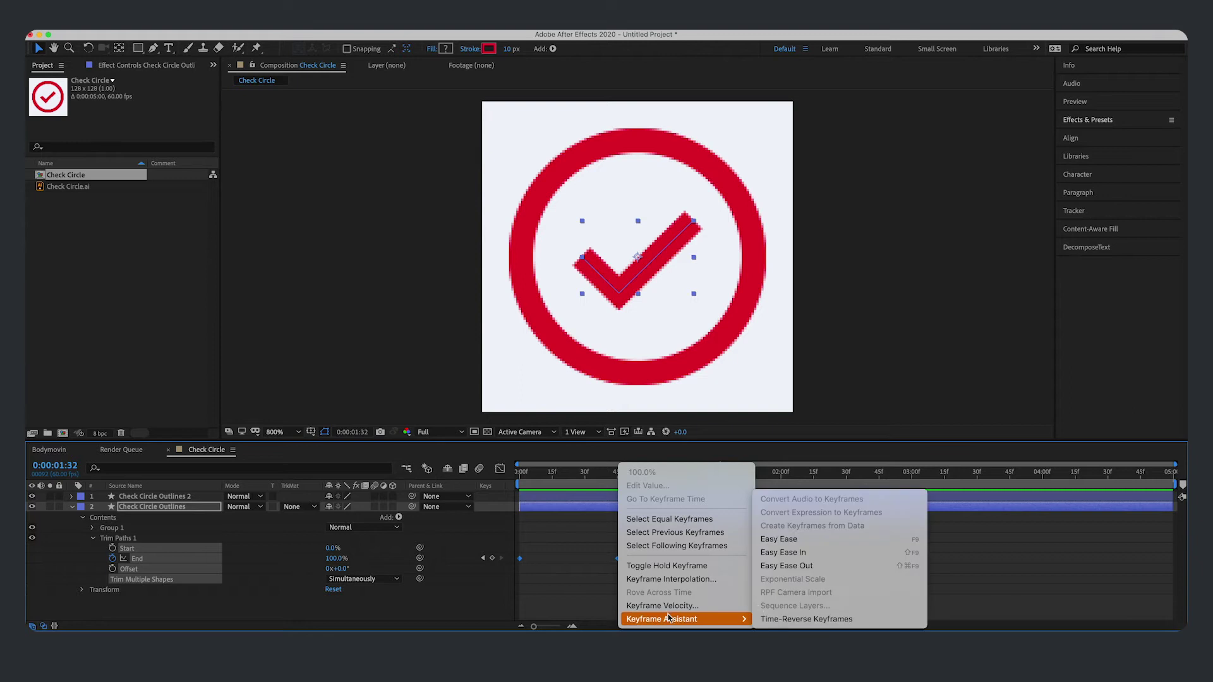
left_click(795, 545)
left_click(672, 563)
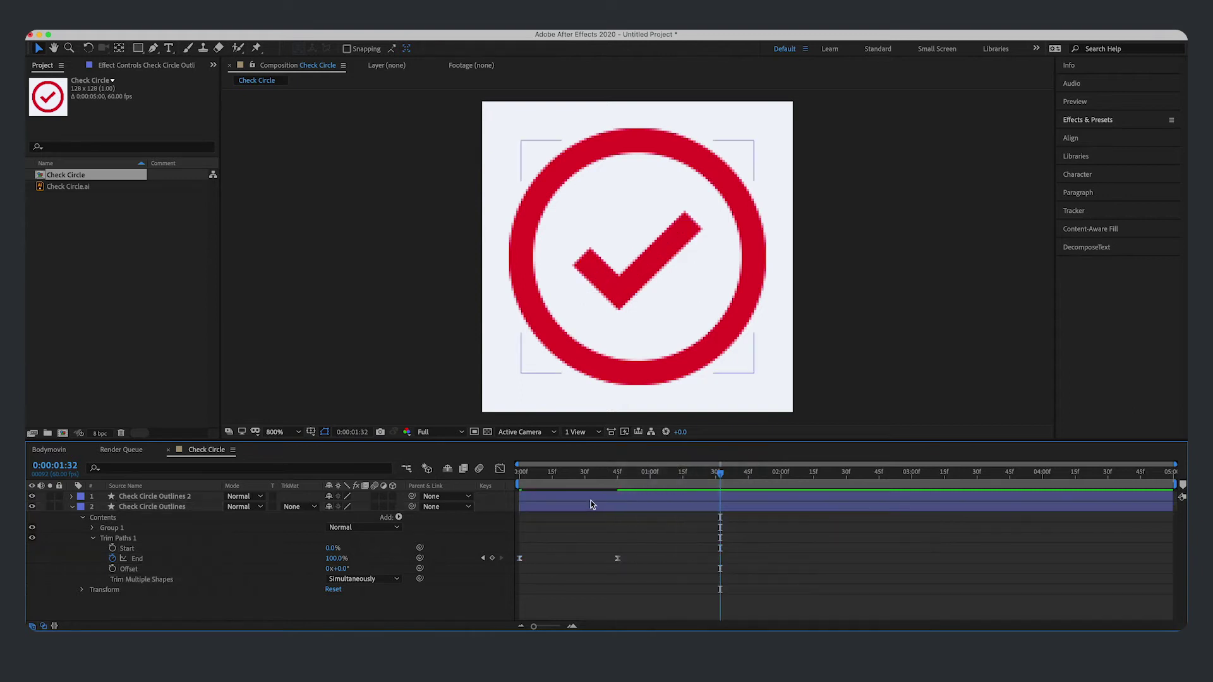
left_click(591, 473)
key("Home")
key("space")
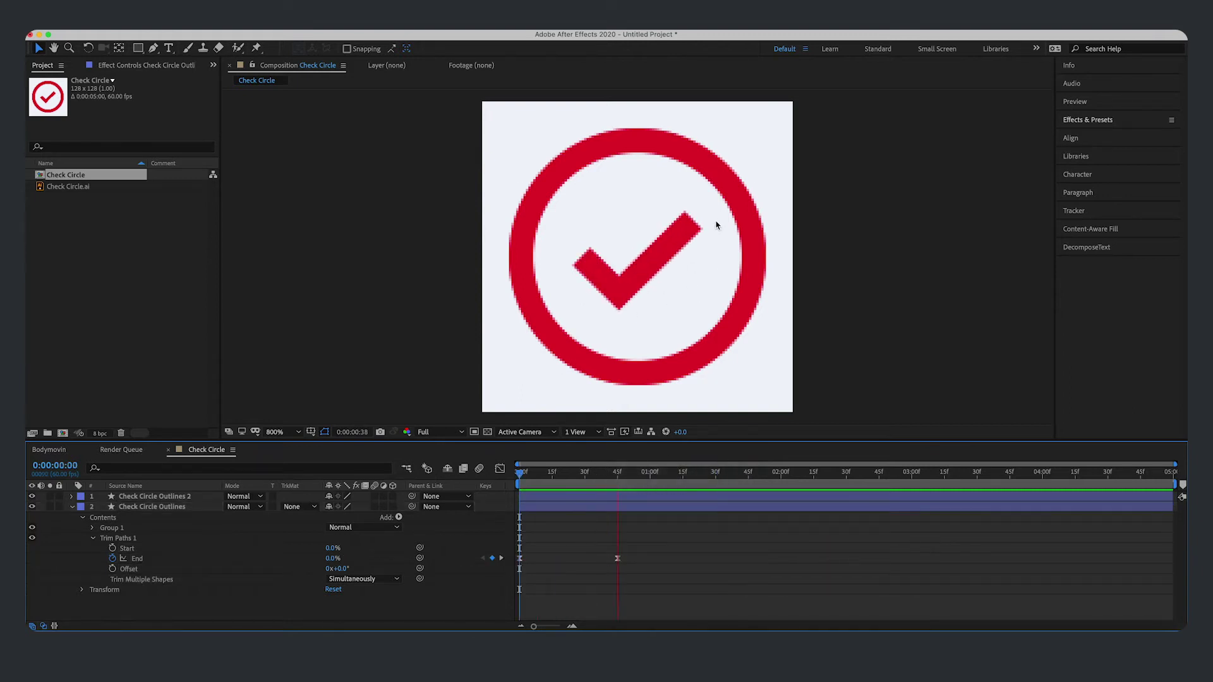
key("space")
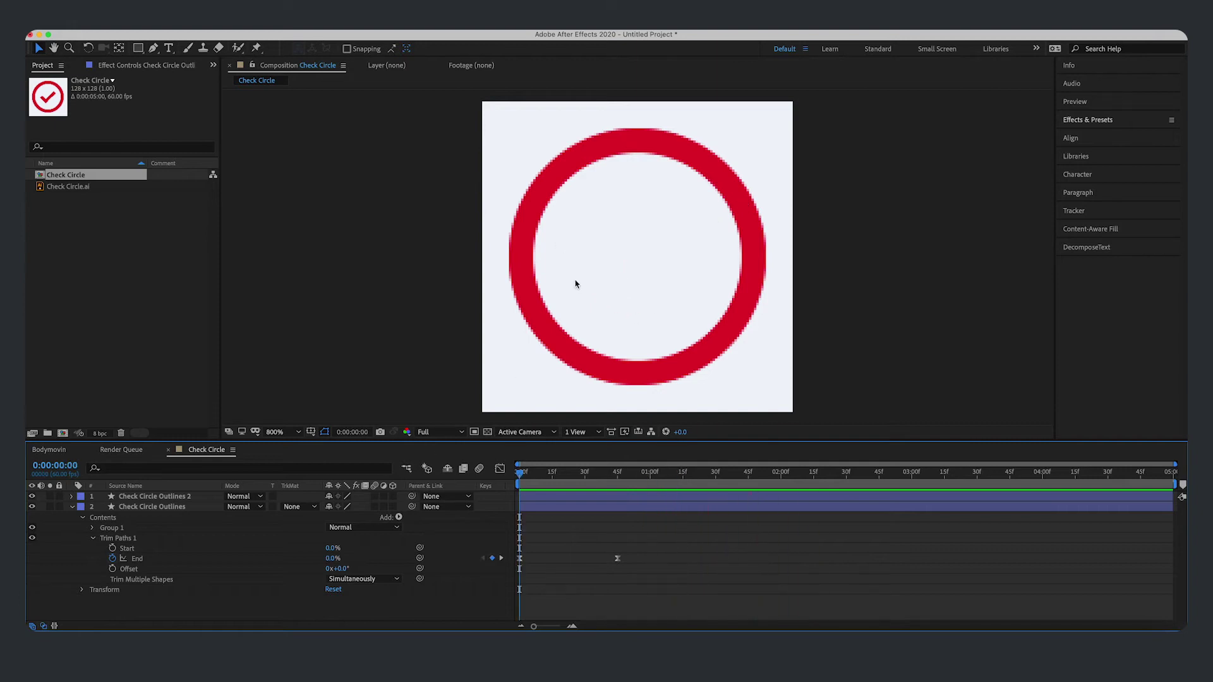
key("space")
Step: In the speed graph, stretch the final End keyframe's incoming ease to about 91% influence
left_click(617, 559)
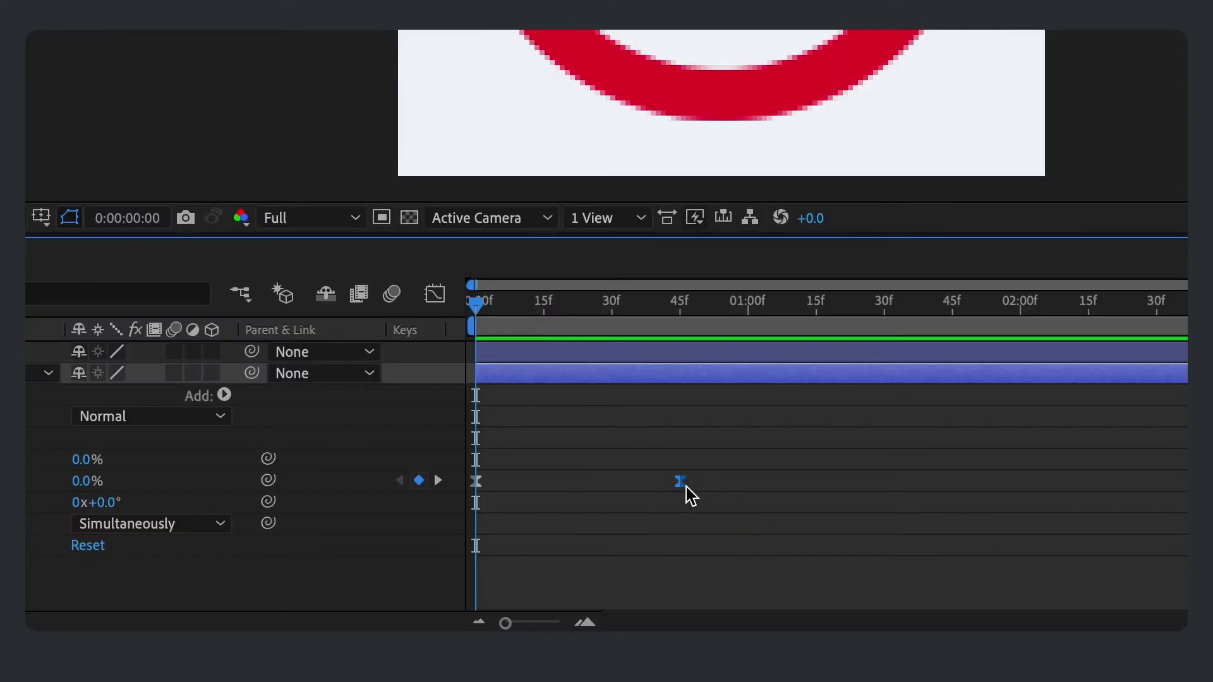
left_click(436, 295)
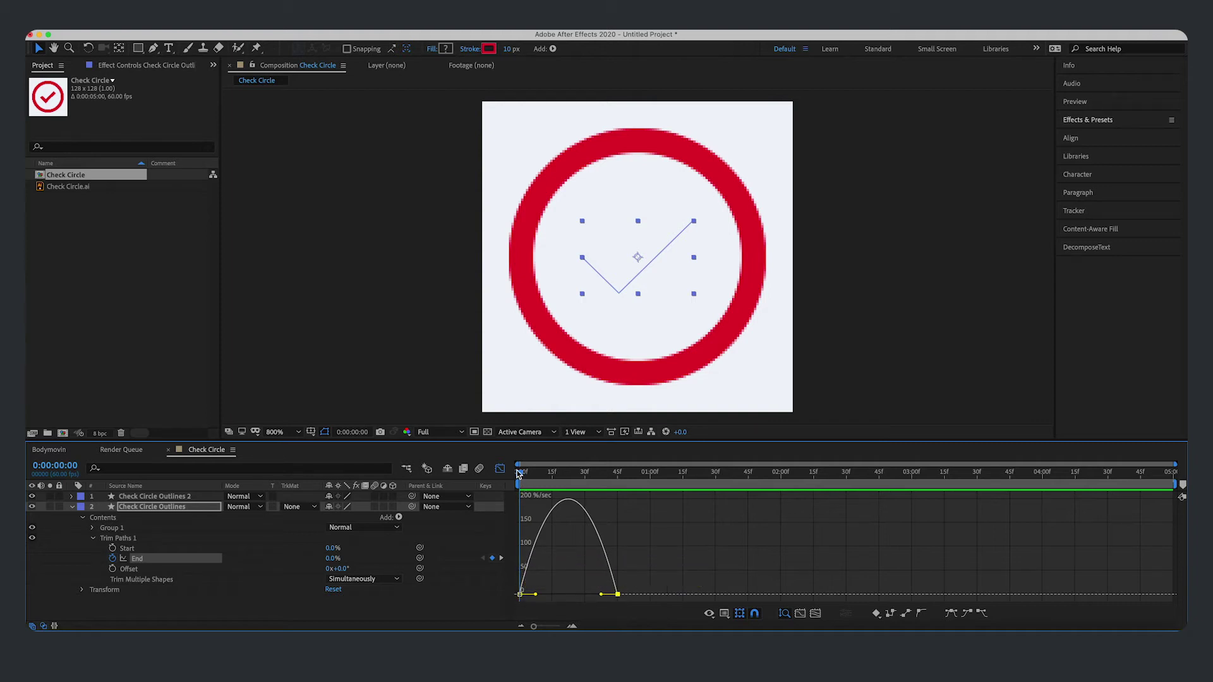
left_click_drag(520, 472, 618, 472)
mouse_move(618, 595)
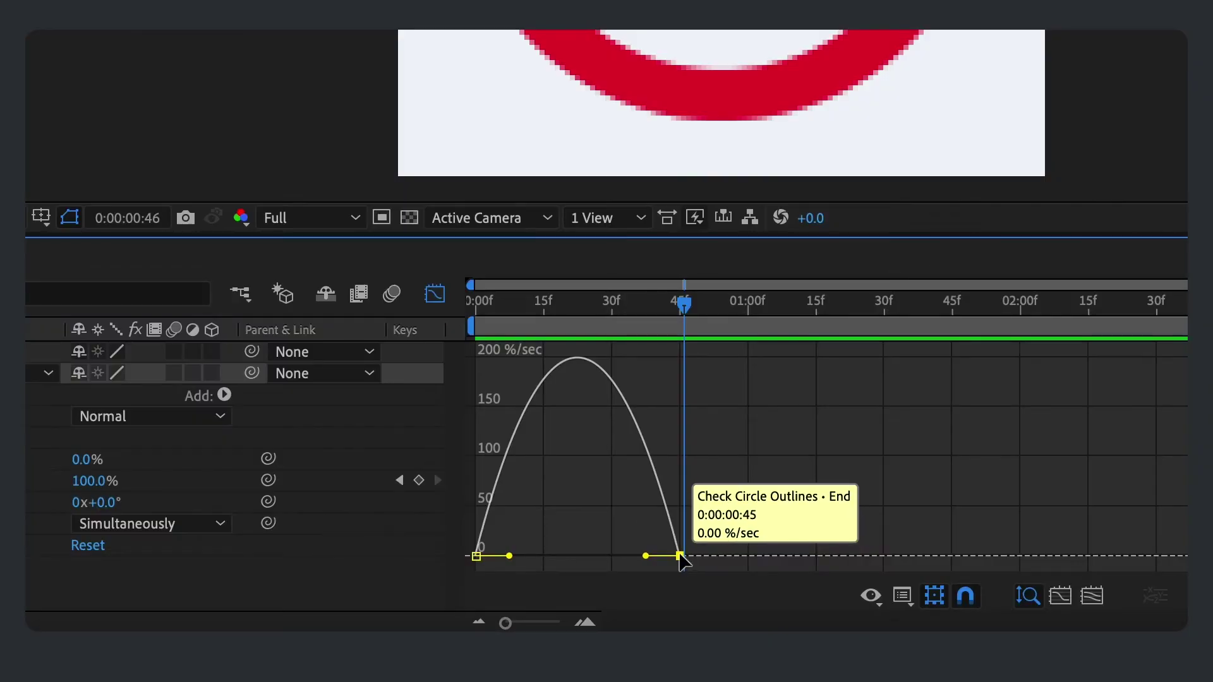
left_click_drag(643, 556, 586, 557)
Step: Preview the reshaped checkmark draw-on from the beginning
left_click_drag(636, 305, 425, 306)
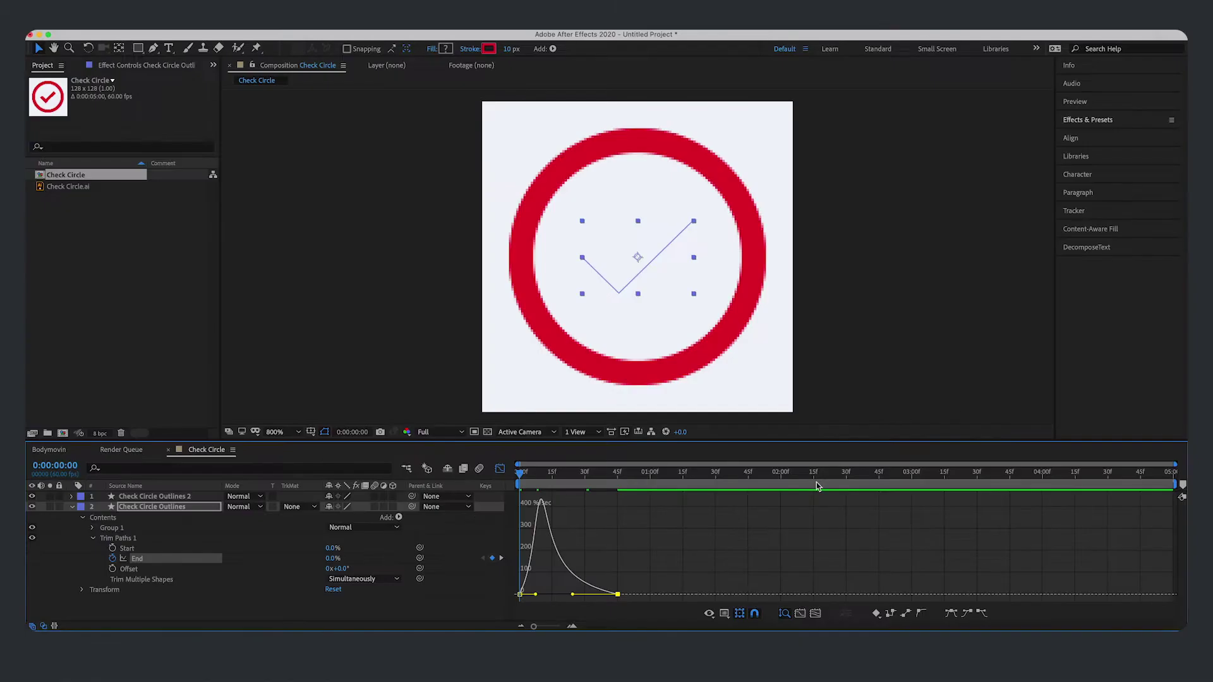
key("space")
key("space")
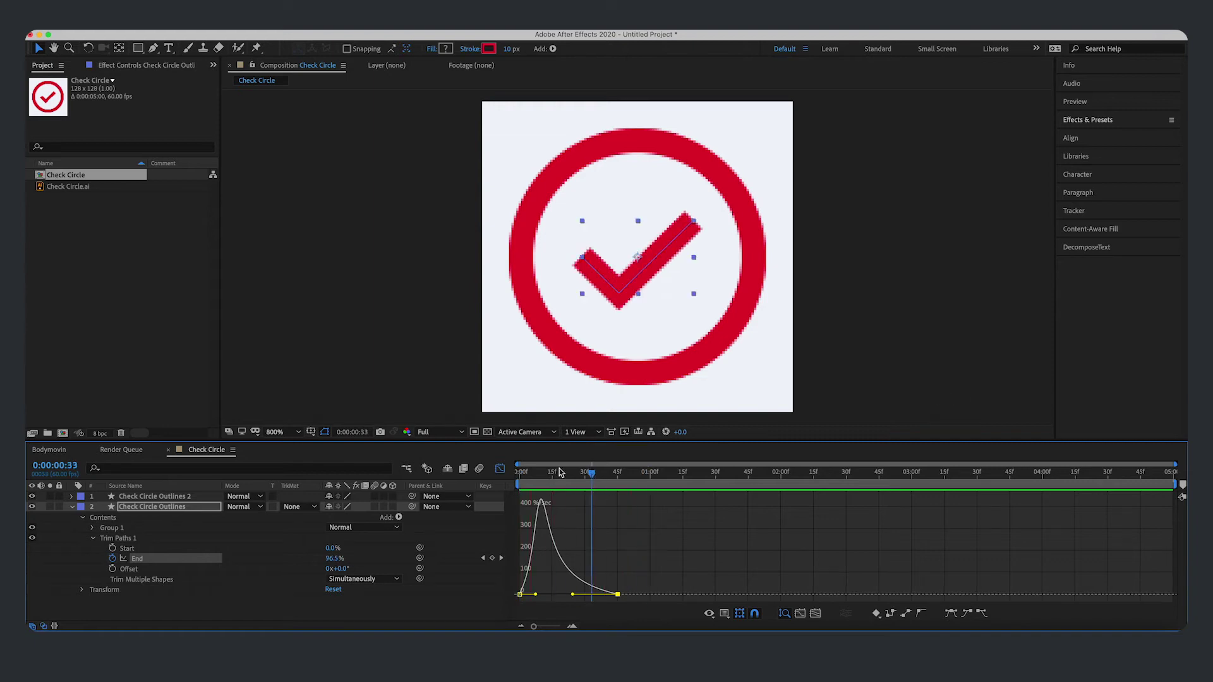
key("space")
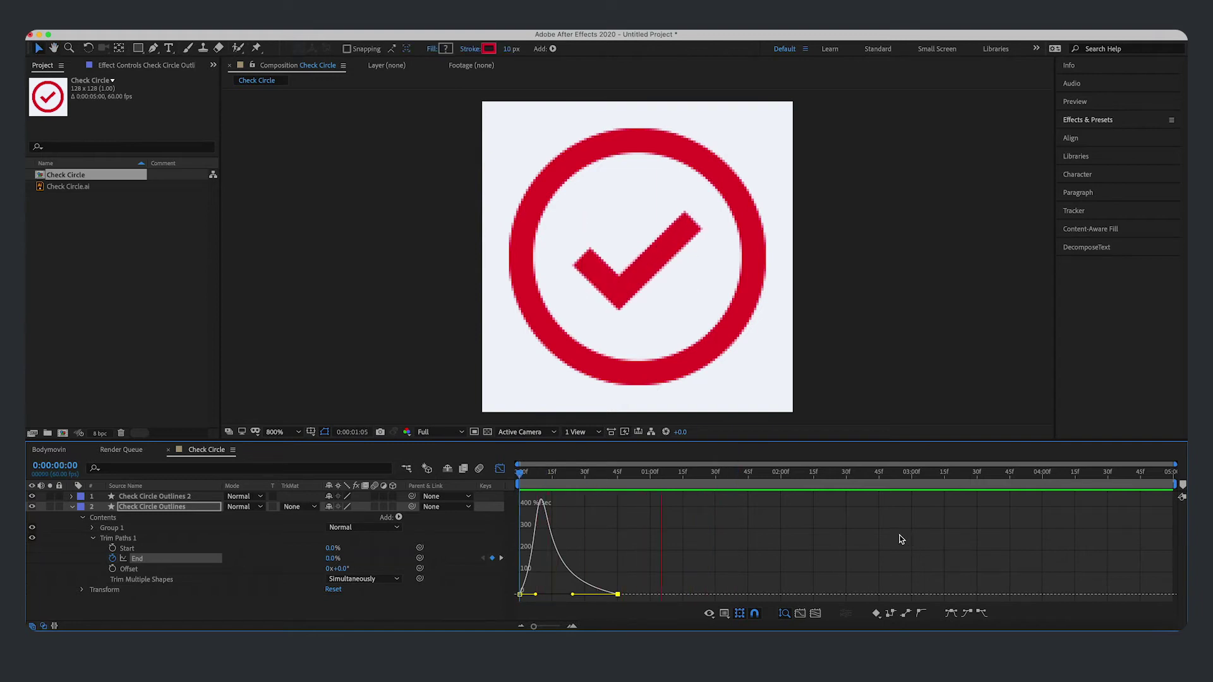
key("space")
Step: Add Trim Paths to the Check Circle Outlines 2 ring and drag its Start to 100%
left_click(499, 471)
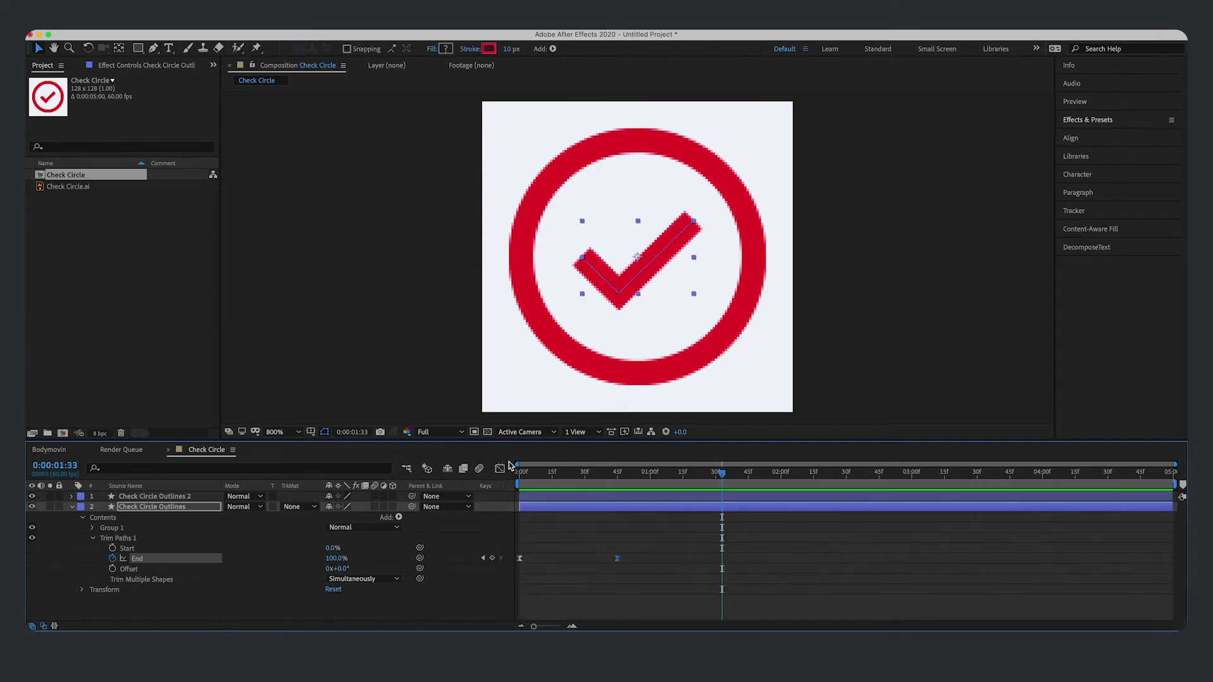
left_click(72, 506)
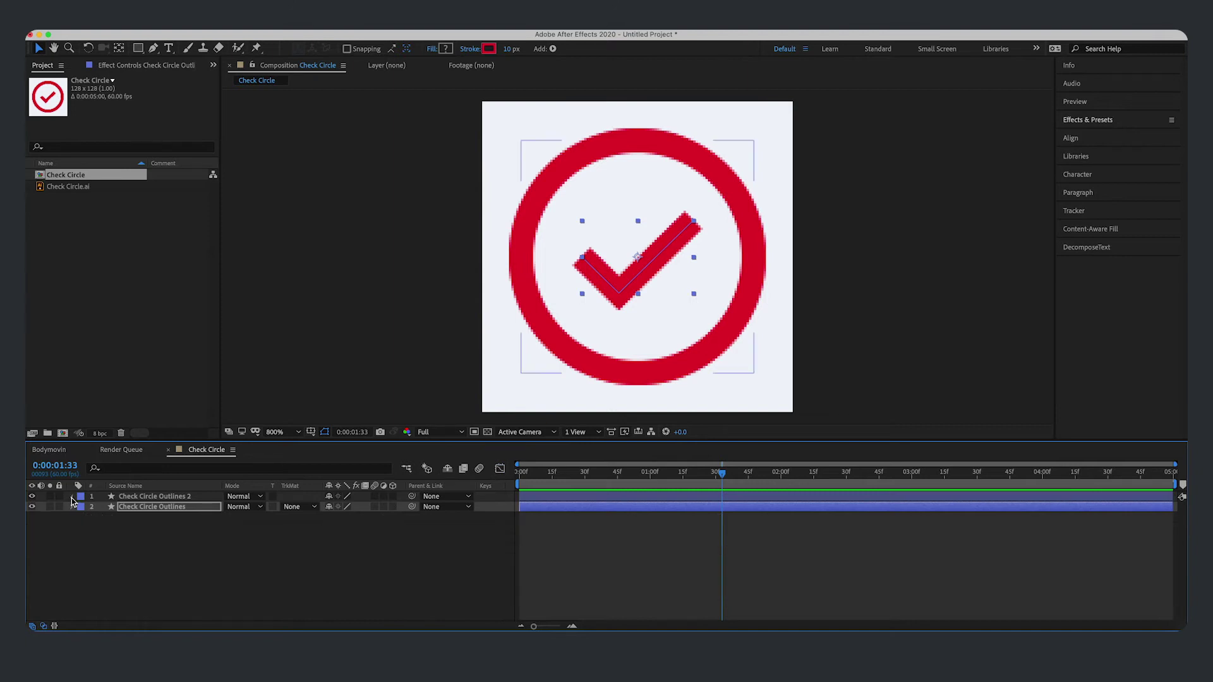
left_click(72, 497)
left_click(399, 506)
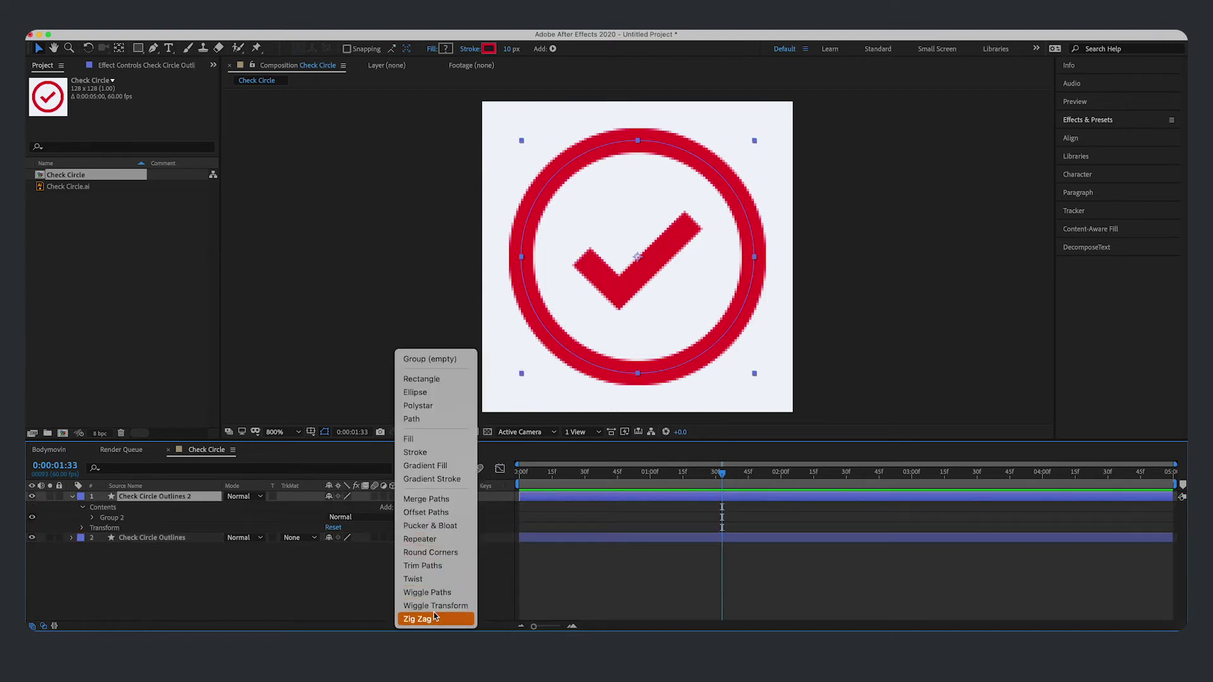
left_click(434, 566)
key("Home")
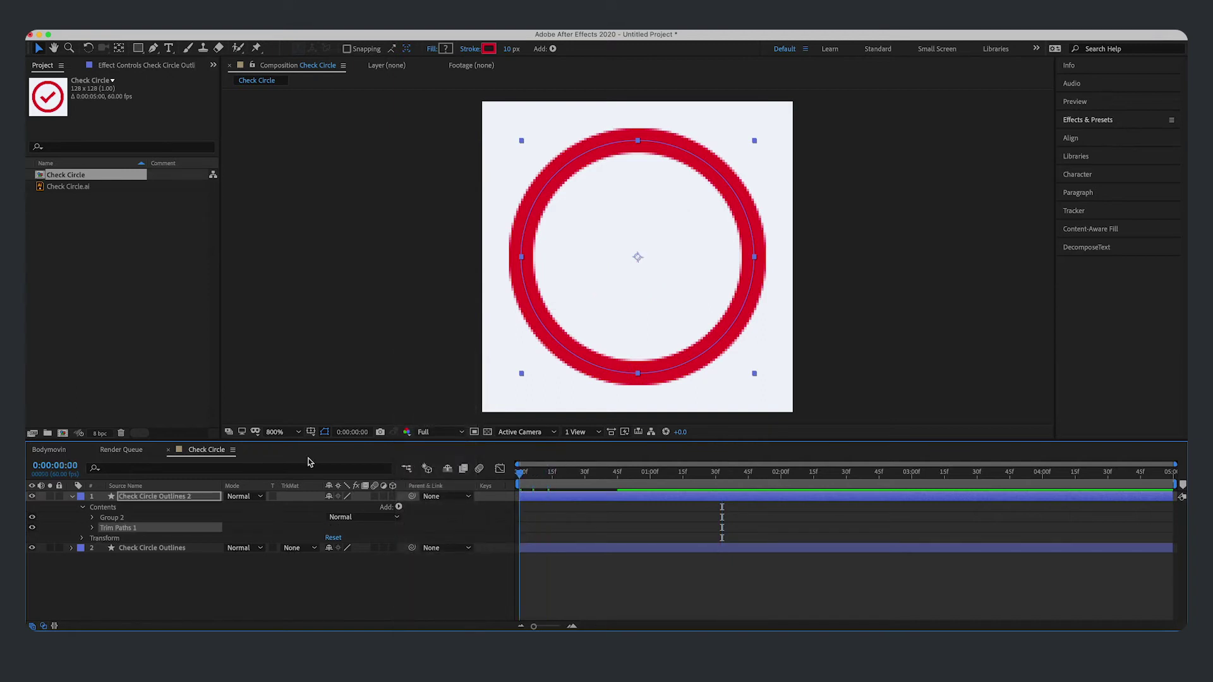
left_click(93, 529)
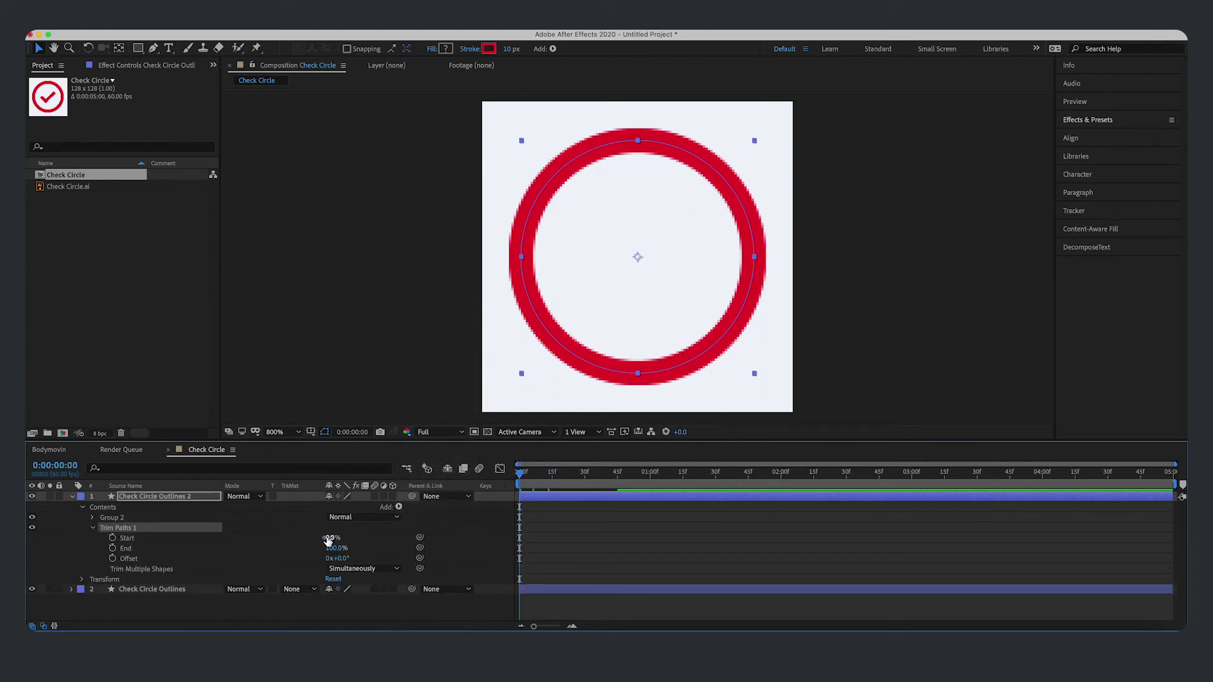
left_click_drag(328, 540, 384, 536)
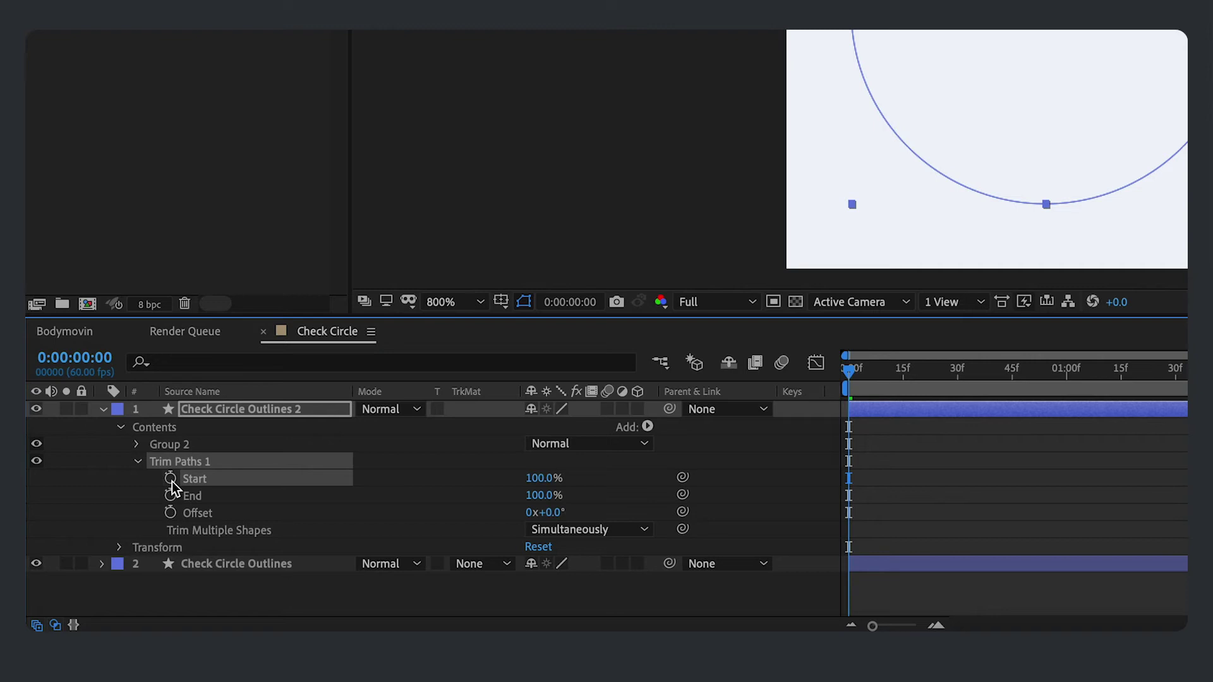
Step: Keyframe the ring's trim Start at 100% on frame 0 and 0% at 0:00:01:00
left_click(170, 479)
left_click(1012, 374)
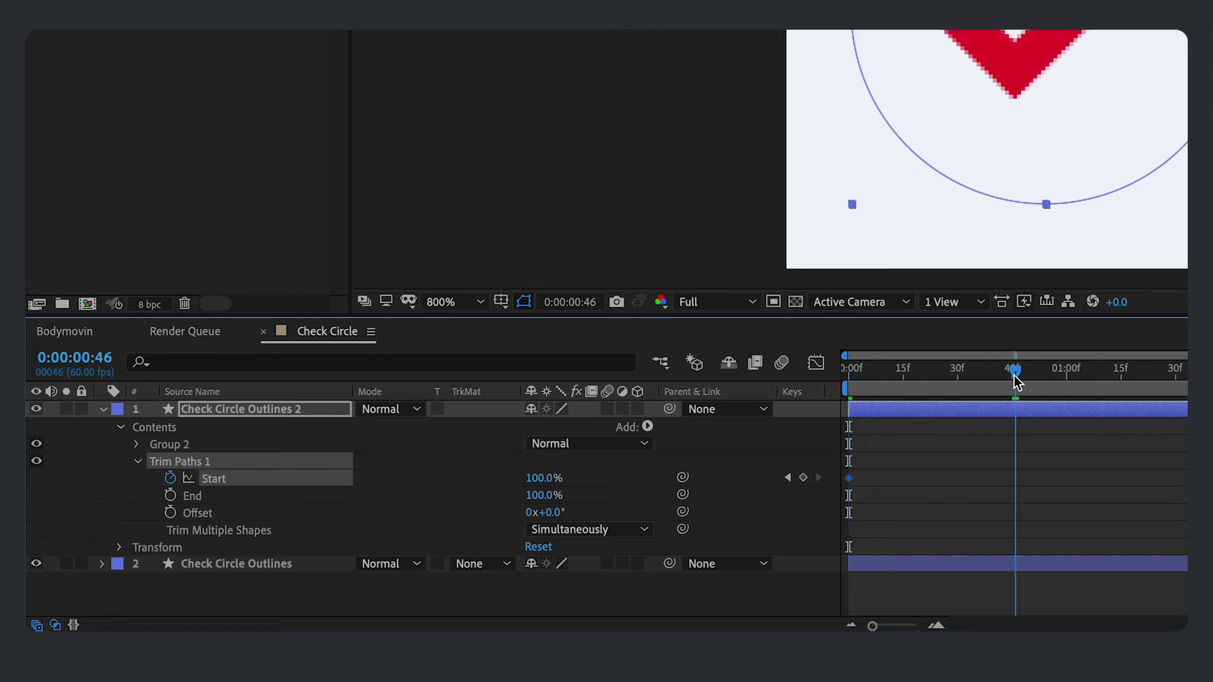
left_click(1067, 378)
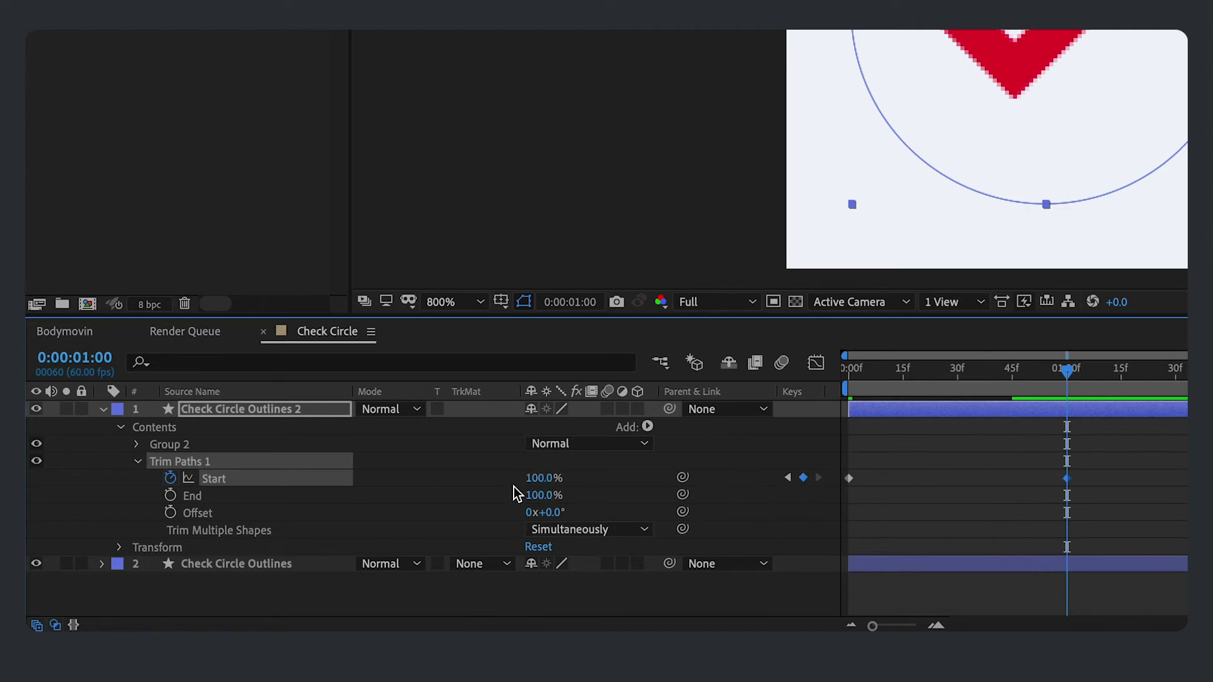
left_click(546, 478)
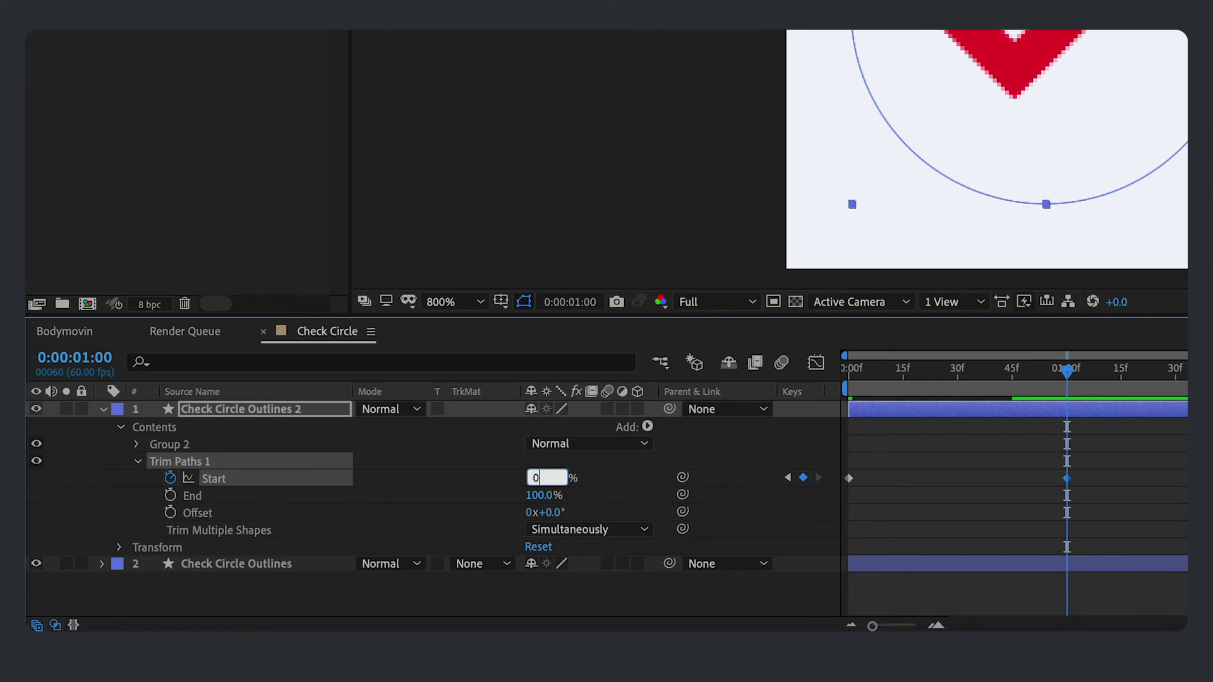
type("0")
key("Return")
Step: Preview the ring draw-on, then select both Start keyframes
key("space")
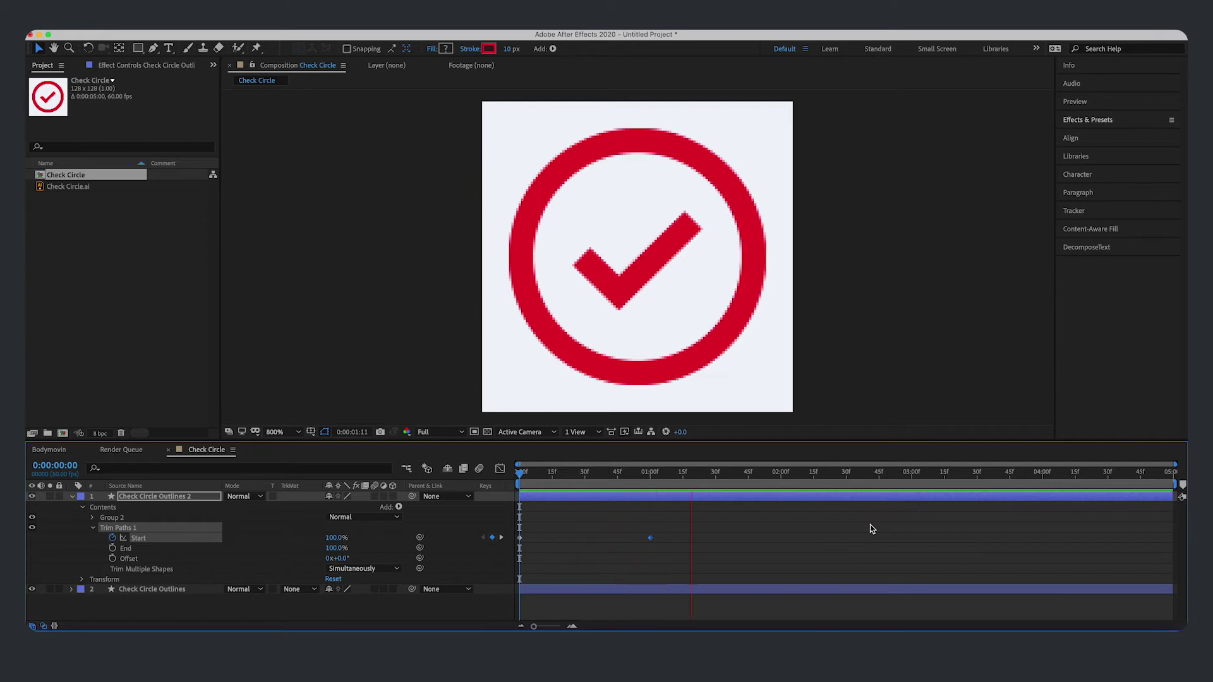
key("space")
left_click(776, 561)
key("j")
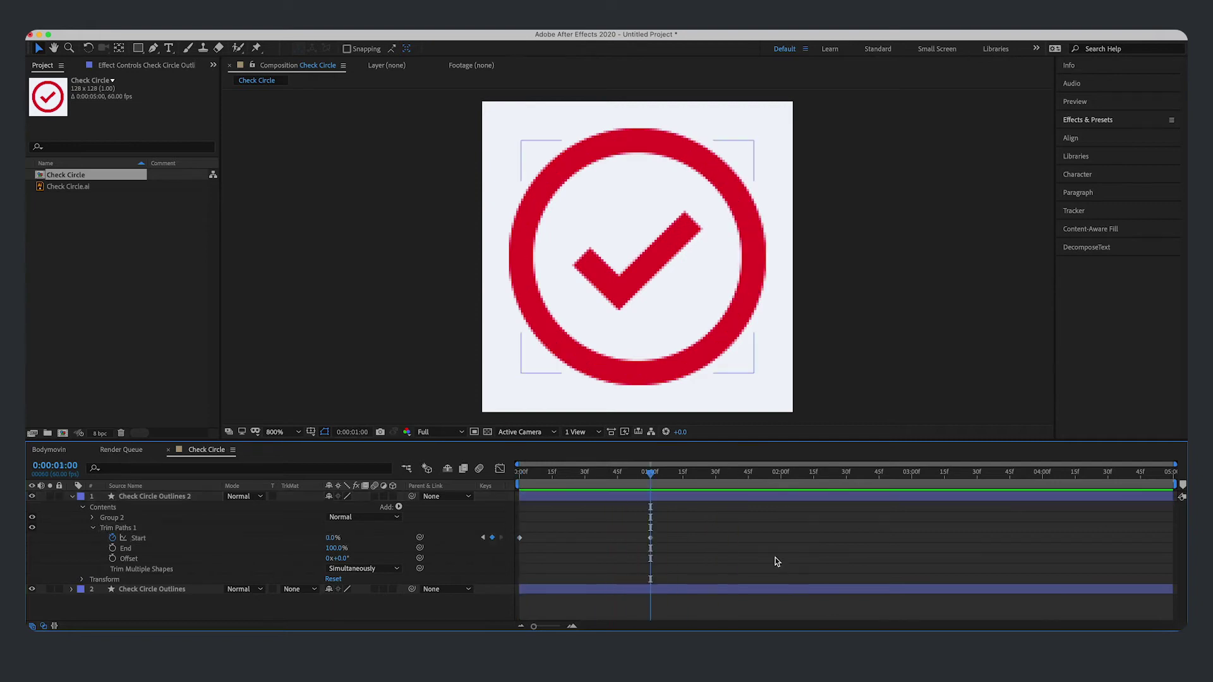
left_click_drag(709, 559, 518, 535)
Step: Easy Ease the ring's Start keyframes, lengthen the one-second keyframe's ease to 89.61%, and preview
right_click(520, 540)
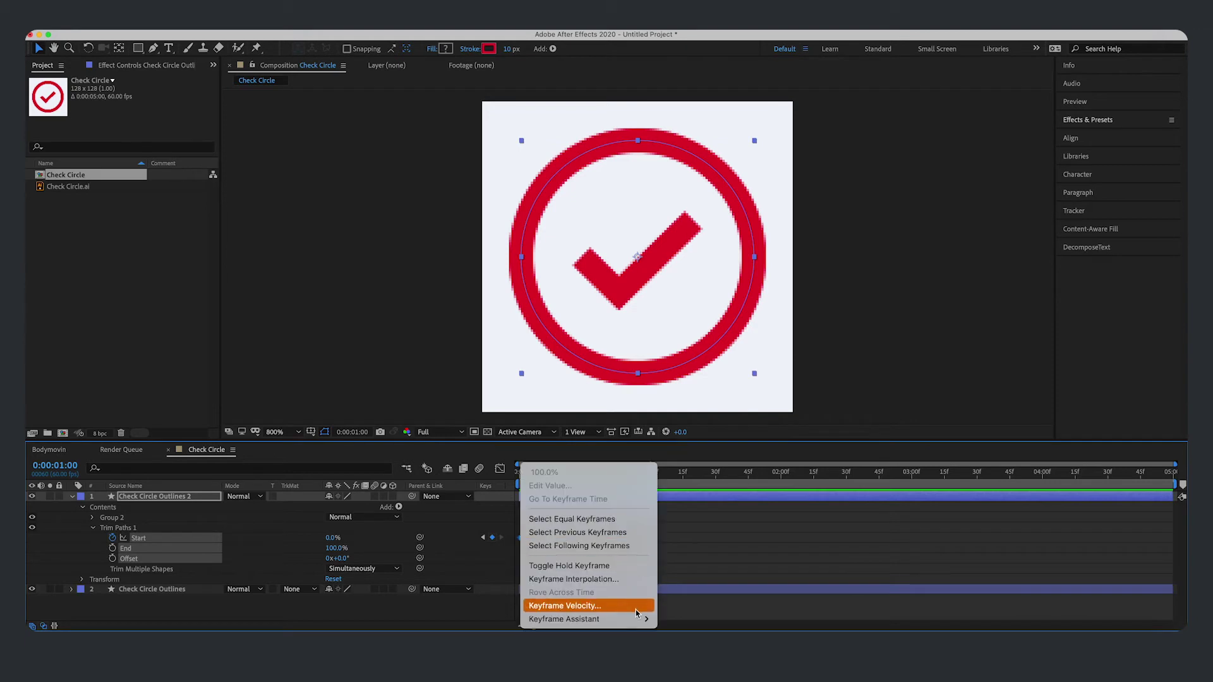
mouse_move(635, 619)
left_click(711, 541)
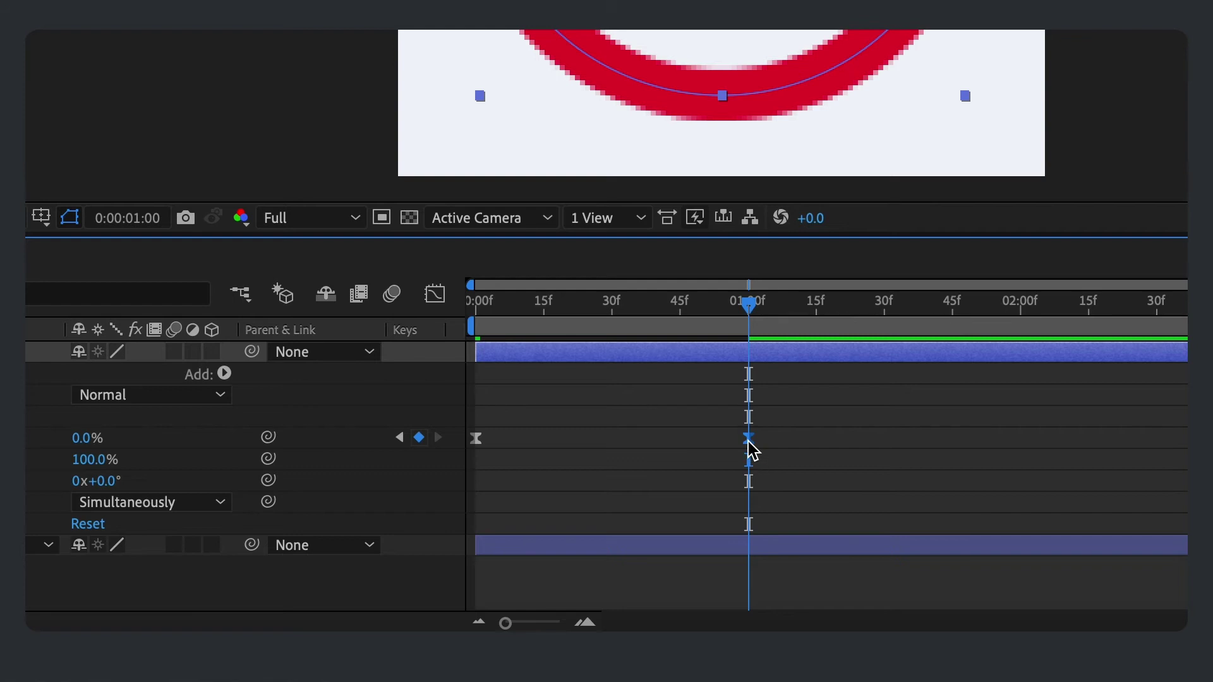
left_click(436, 296)
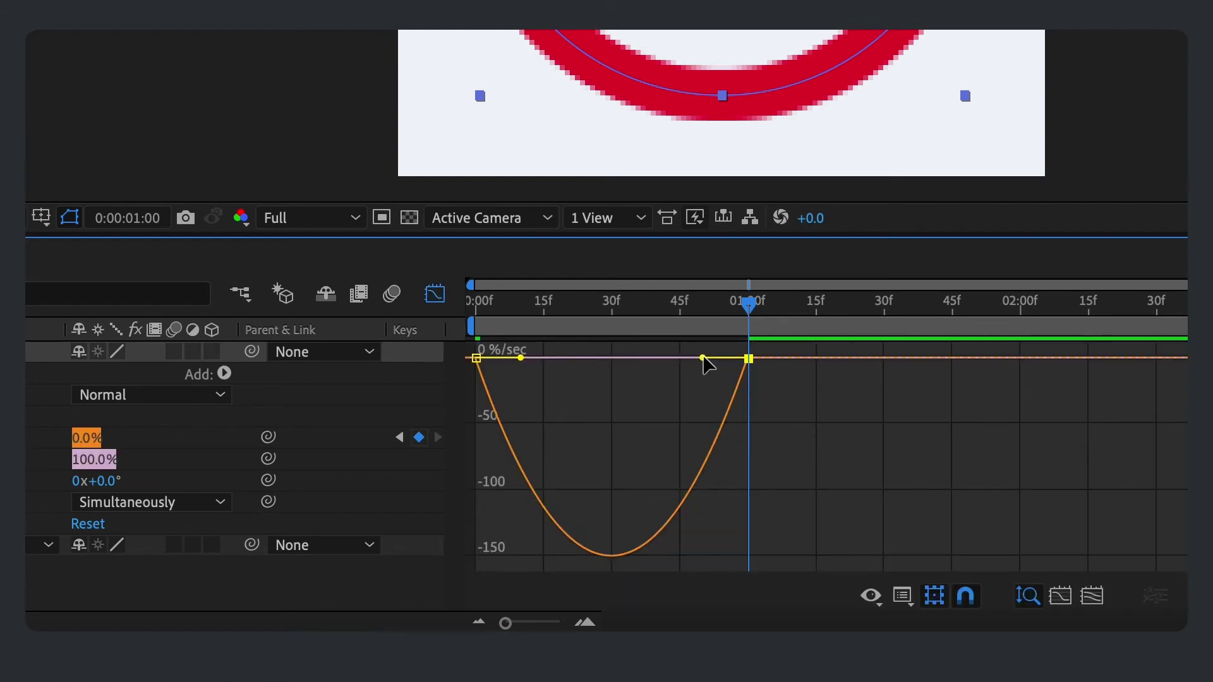
left_click_drag(703, 358, 627, 359)
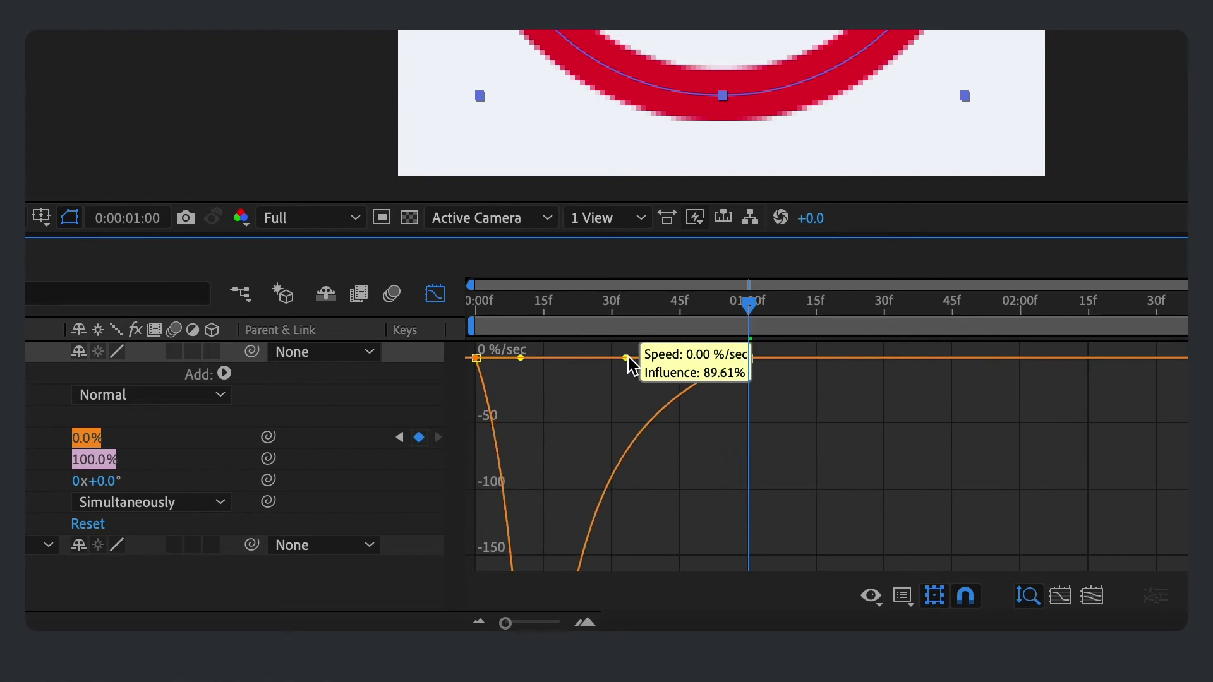
left_click(446, 293)
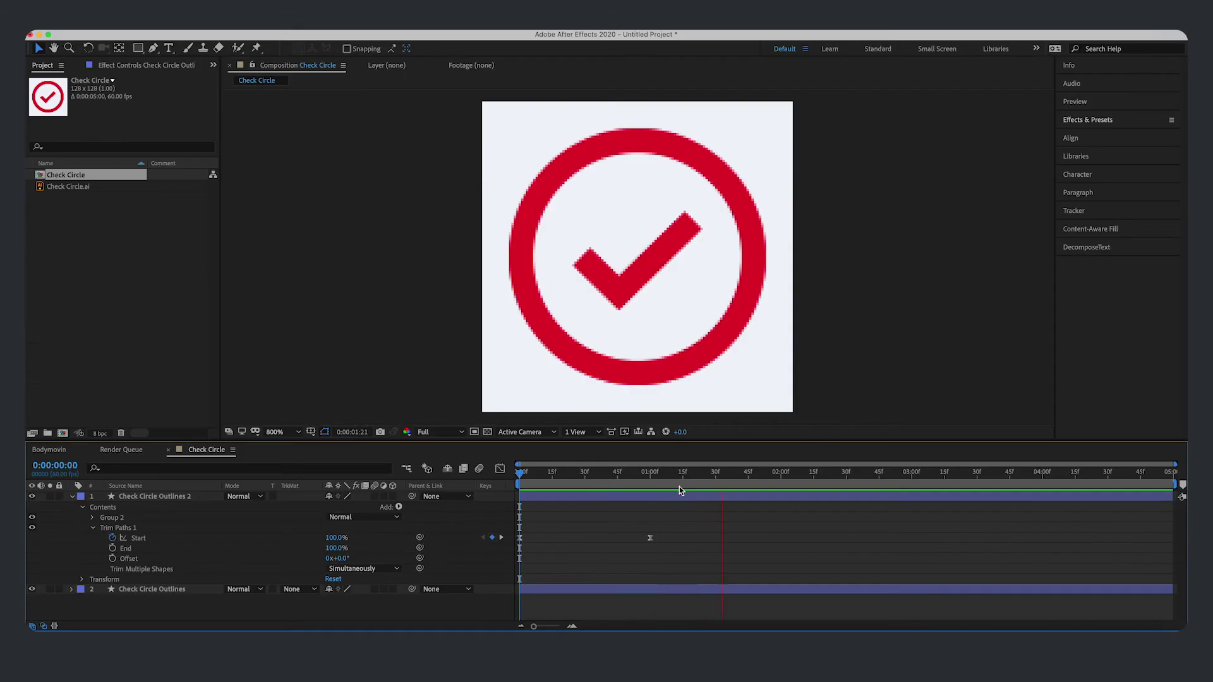
key("space")
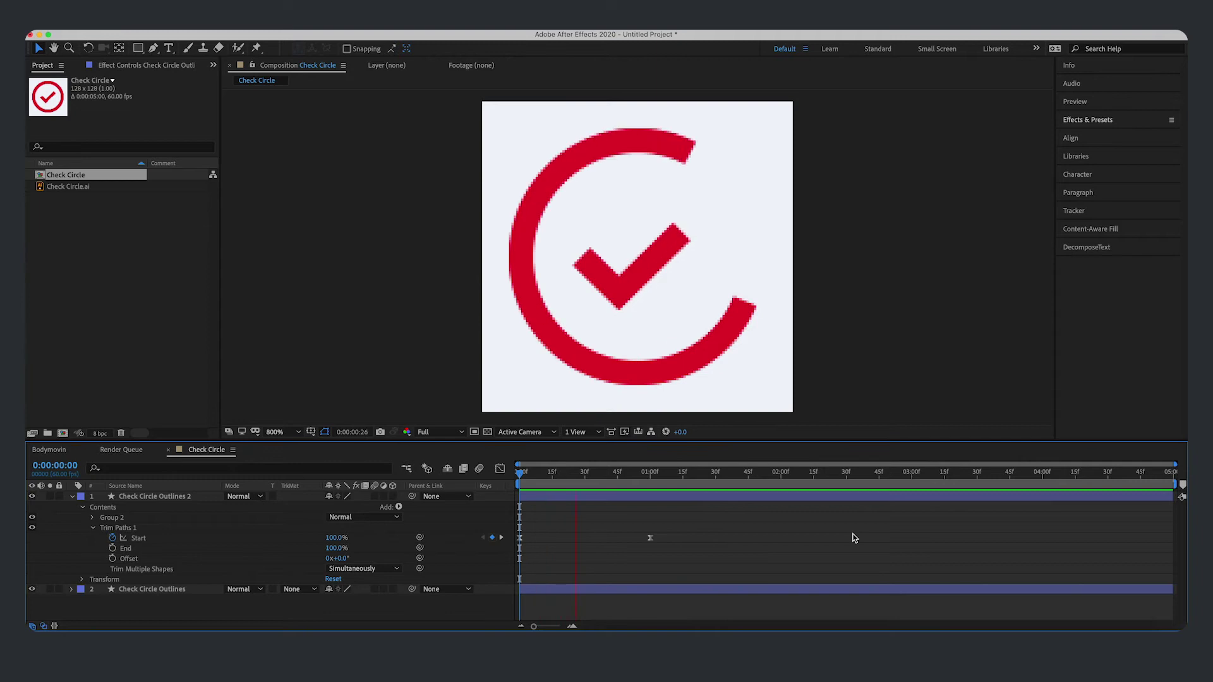
Step: Keyframe the ring's trim Offset at frame 10 and raise it to 100° at frame 22
key("space")
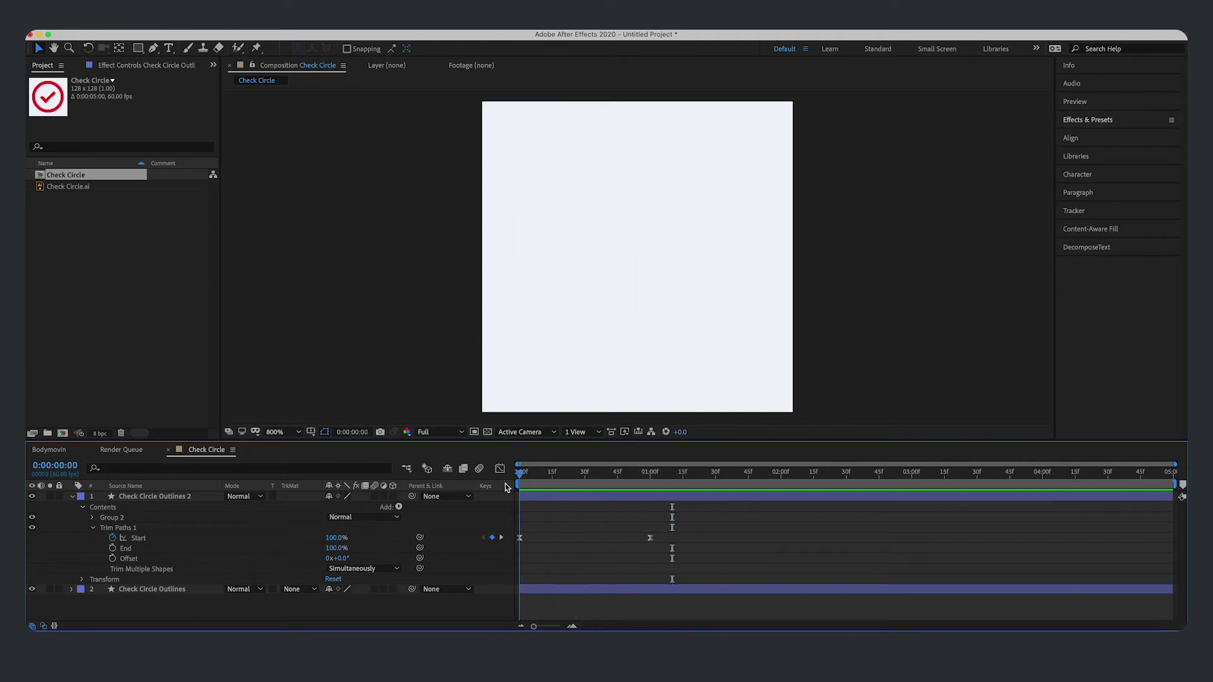
mouse_move(547, 480)
left_mouse_down()
mouse_move(561, 480)
mouse_move(542, 479)
left_mouse_up()
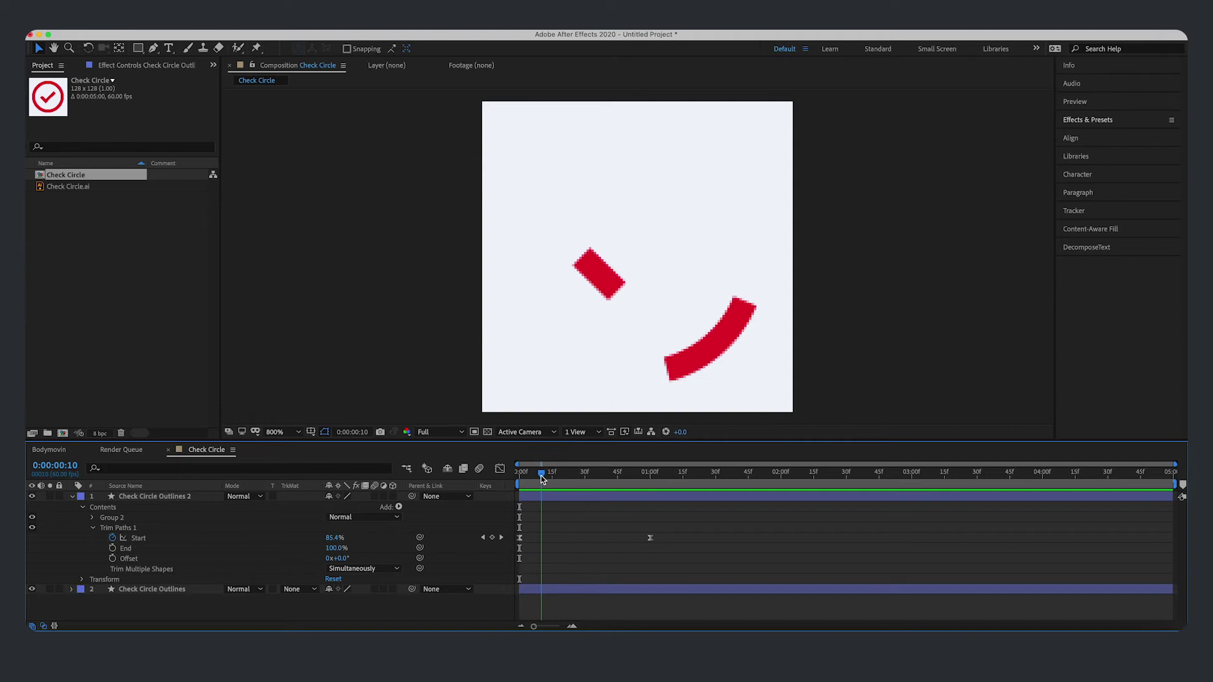
left_click(113, 559)
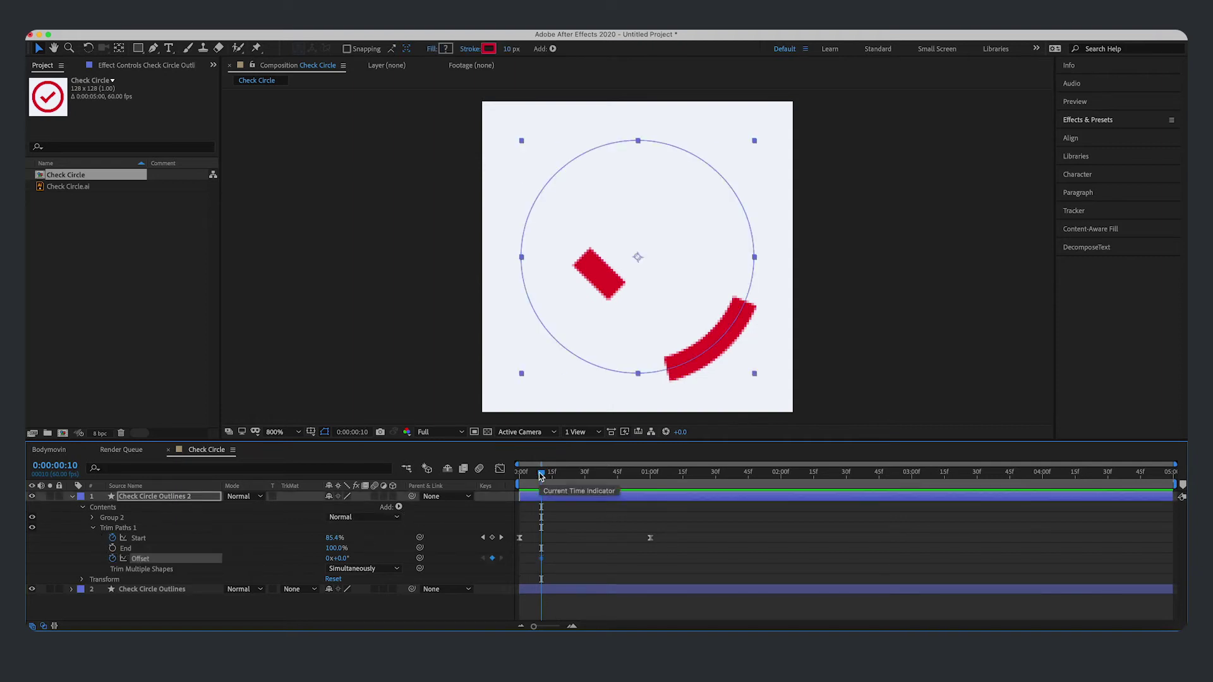
left_click_drag(542, 476, 567, 477)
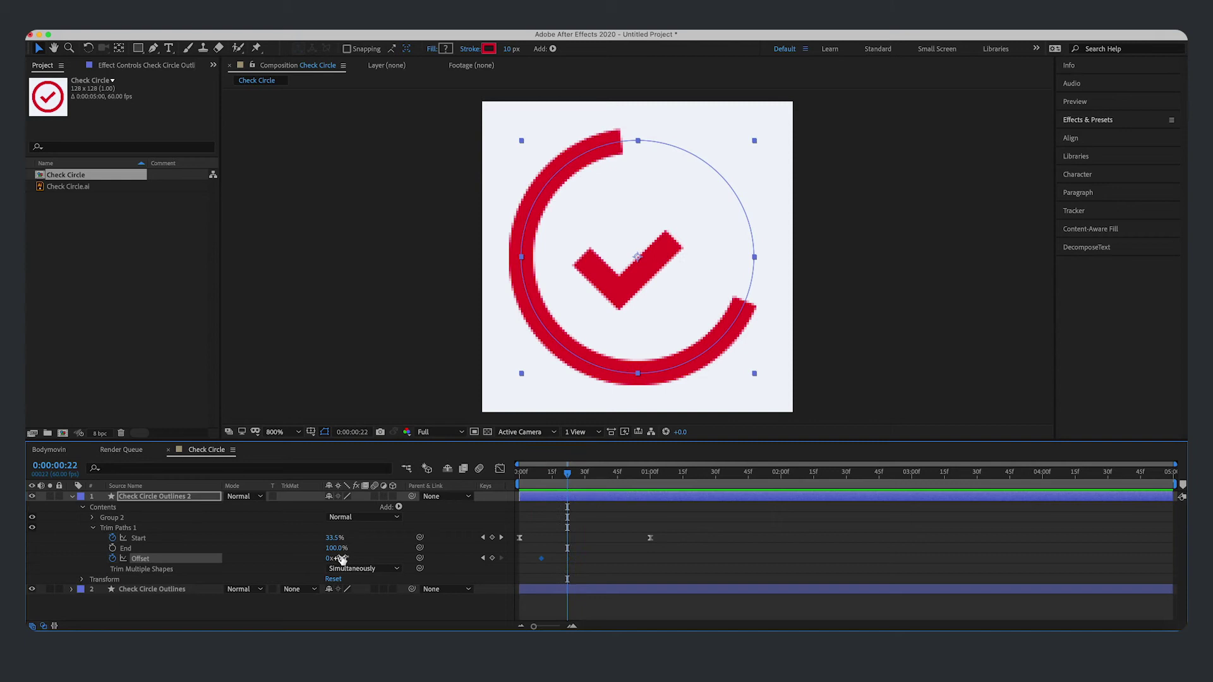
left_click_drag(342, 558, 399, 558)
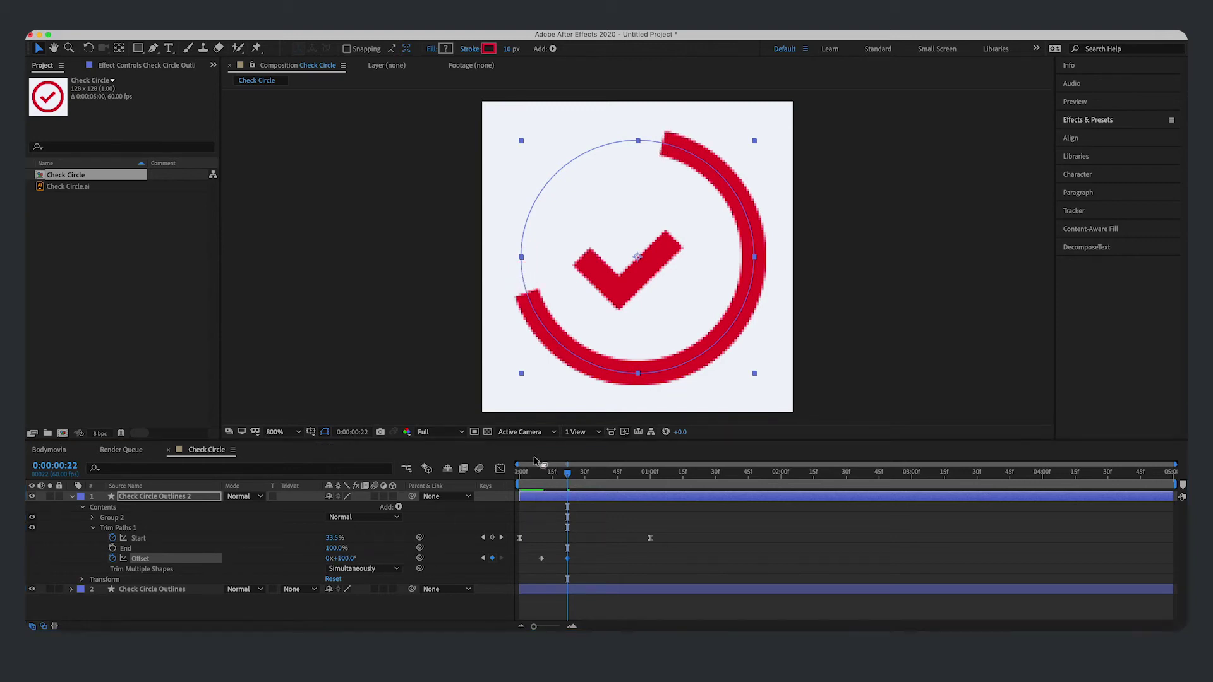
Step: Apply Easy Ease to both Offset keyframes
key("Home")
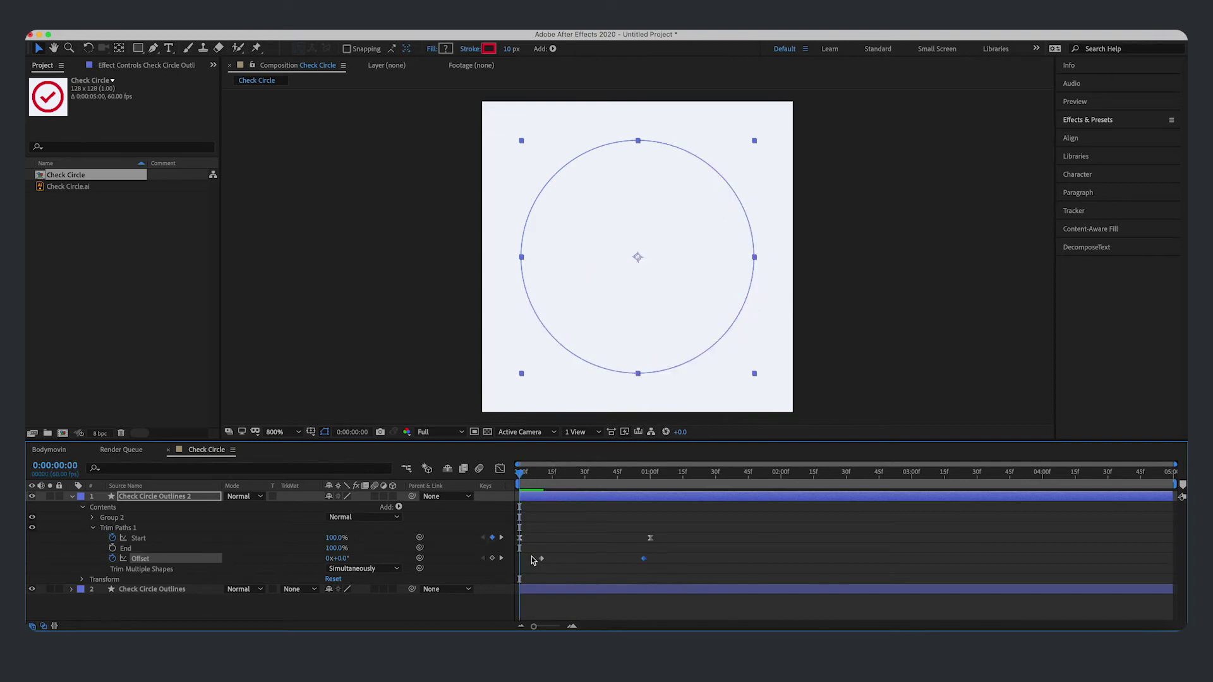
left_click_drag(532, 551, 666, 568)
right_click(642, 561)
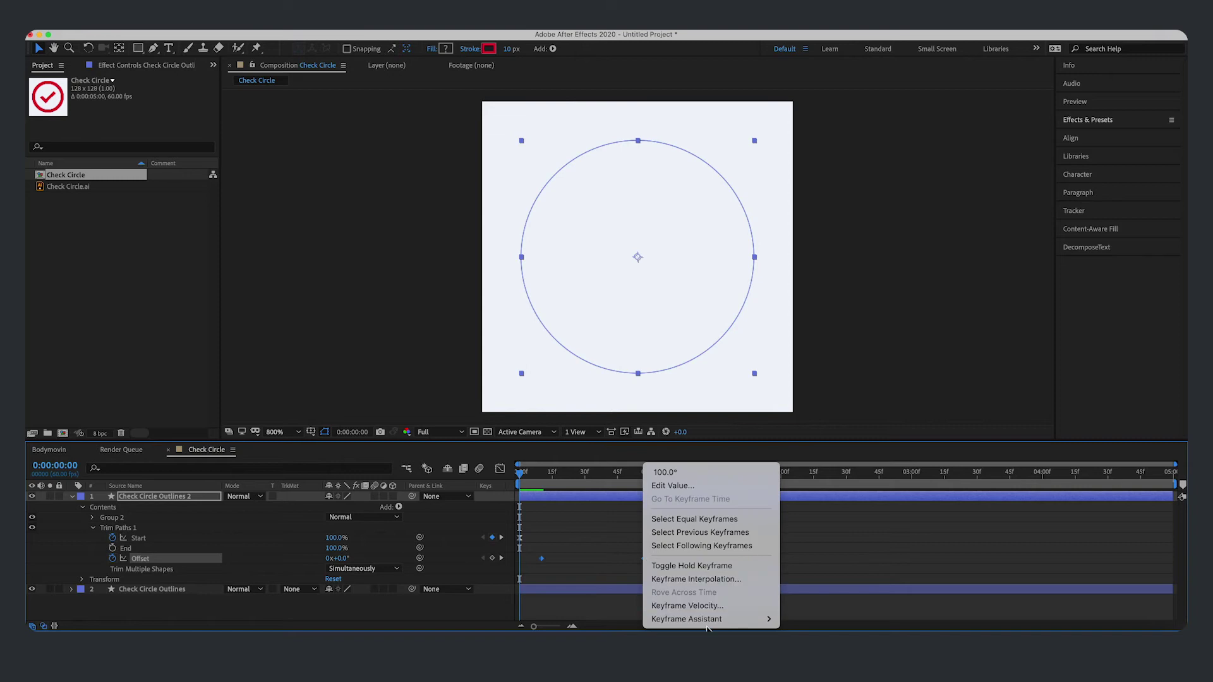
mouse_move(707, 621)
left_click(804, 539)
Step: Preview the eased Offset rotation and return to its start
left_click(753, 536)
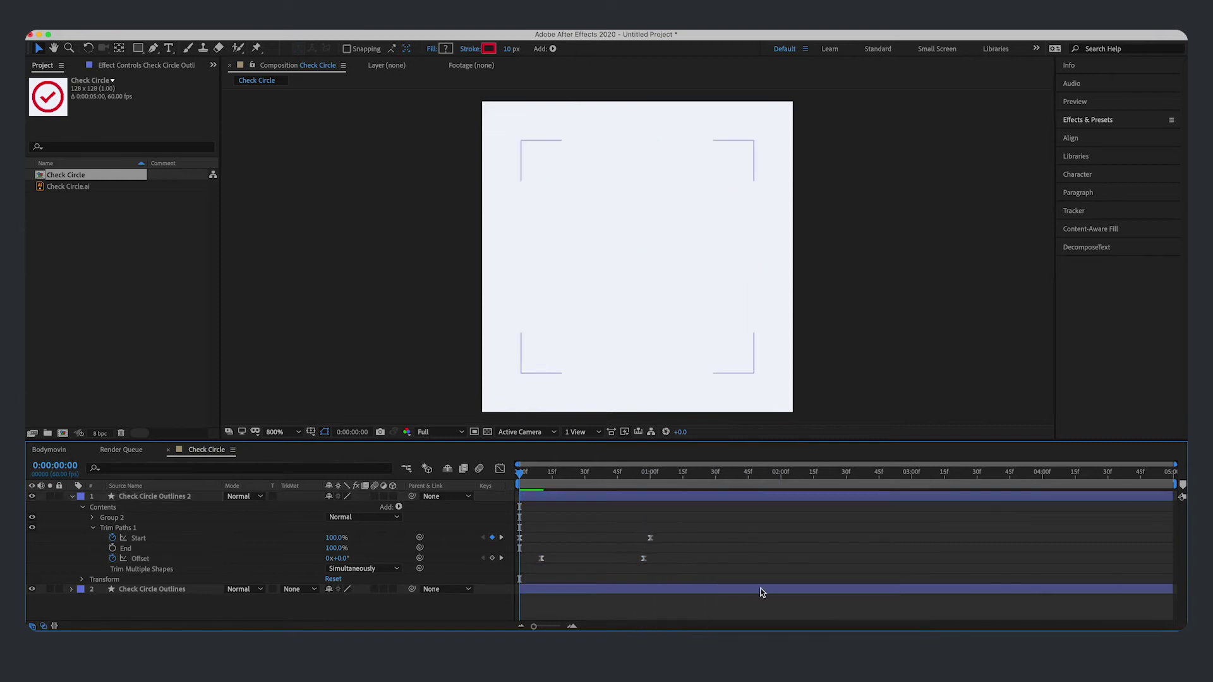
key("space")
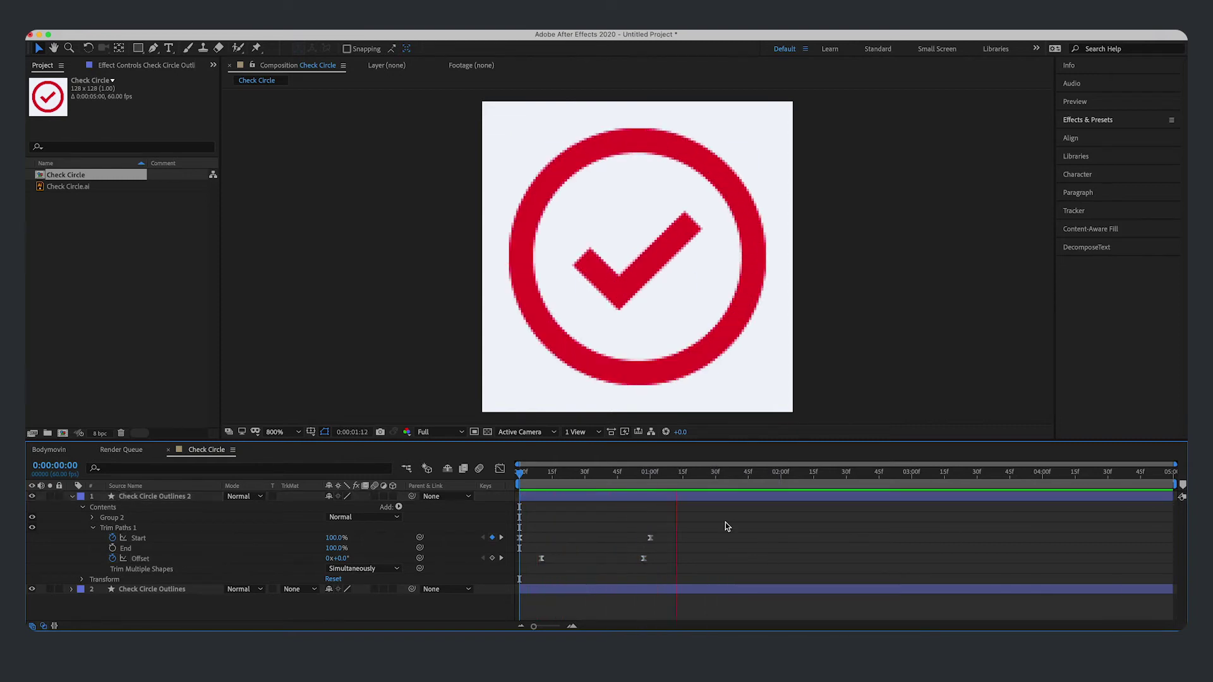
key("space")
left_click_drag(619, 481, 519, 474)
Step: Move the first Offset keyframe to 0 s and re-enter its rotation value
left_click(541, 559)
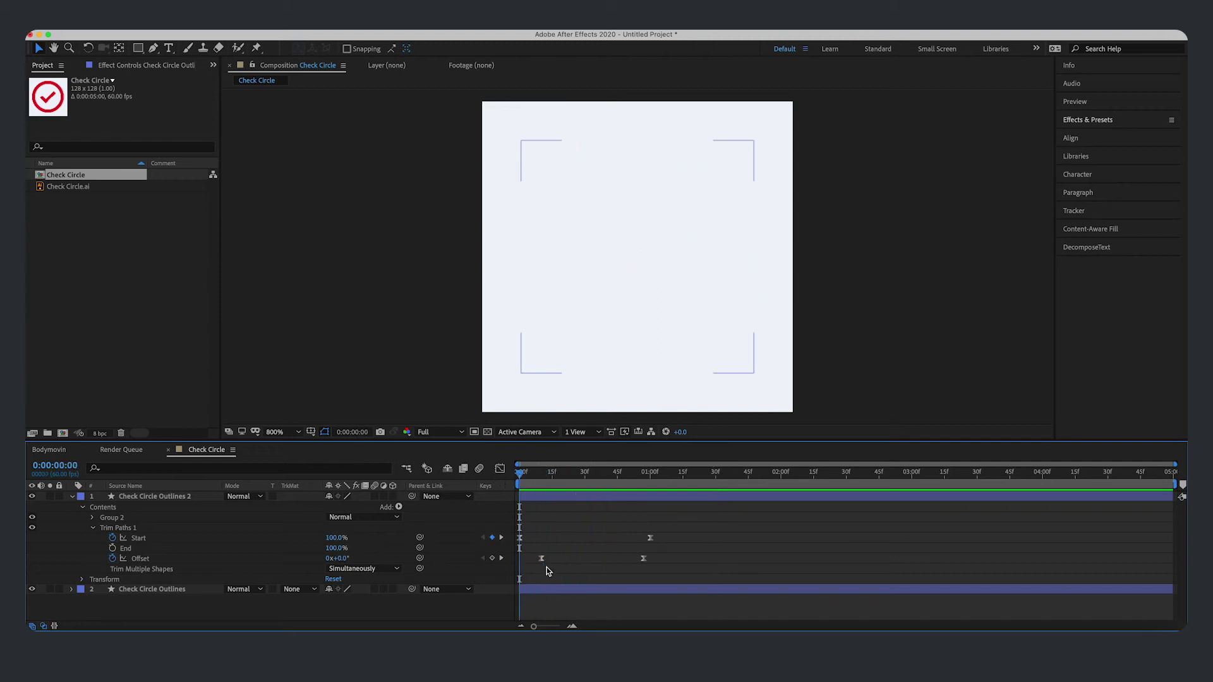
left_click_drag(534, 561, 519, 559)
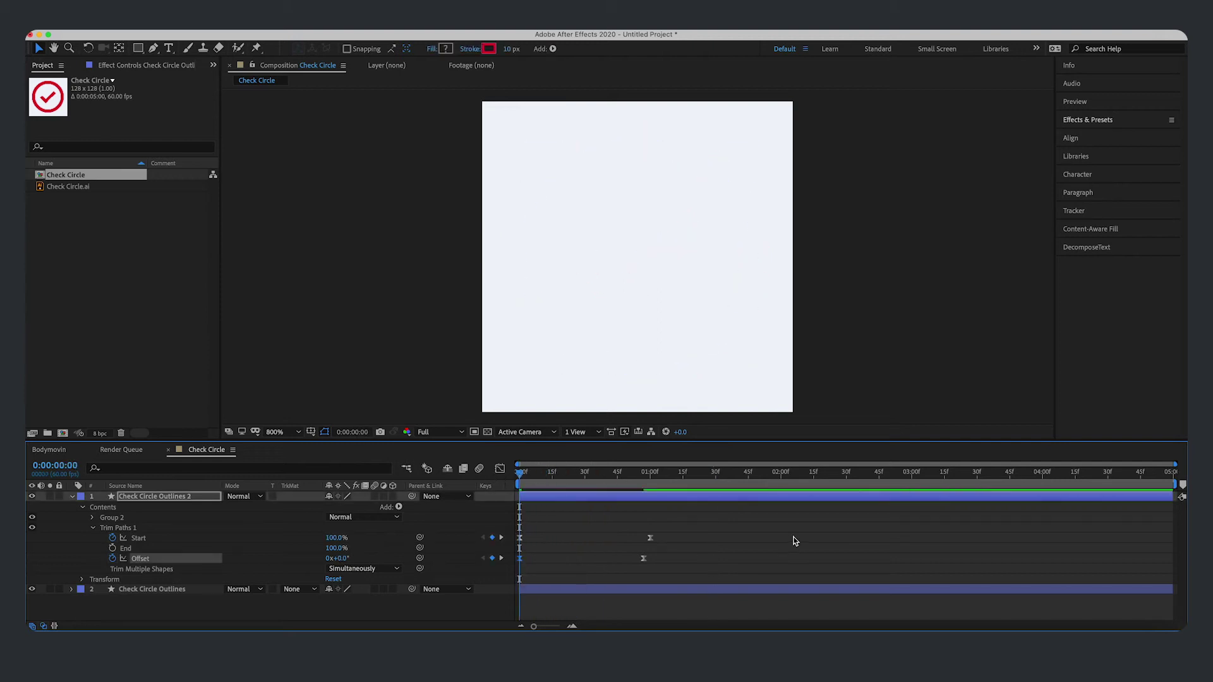
left_click(631, 475)
left_click_drag(631, 475, 645, 482)
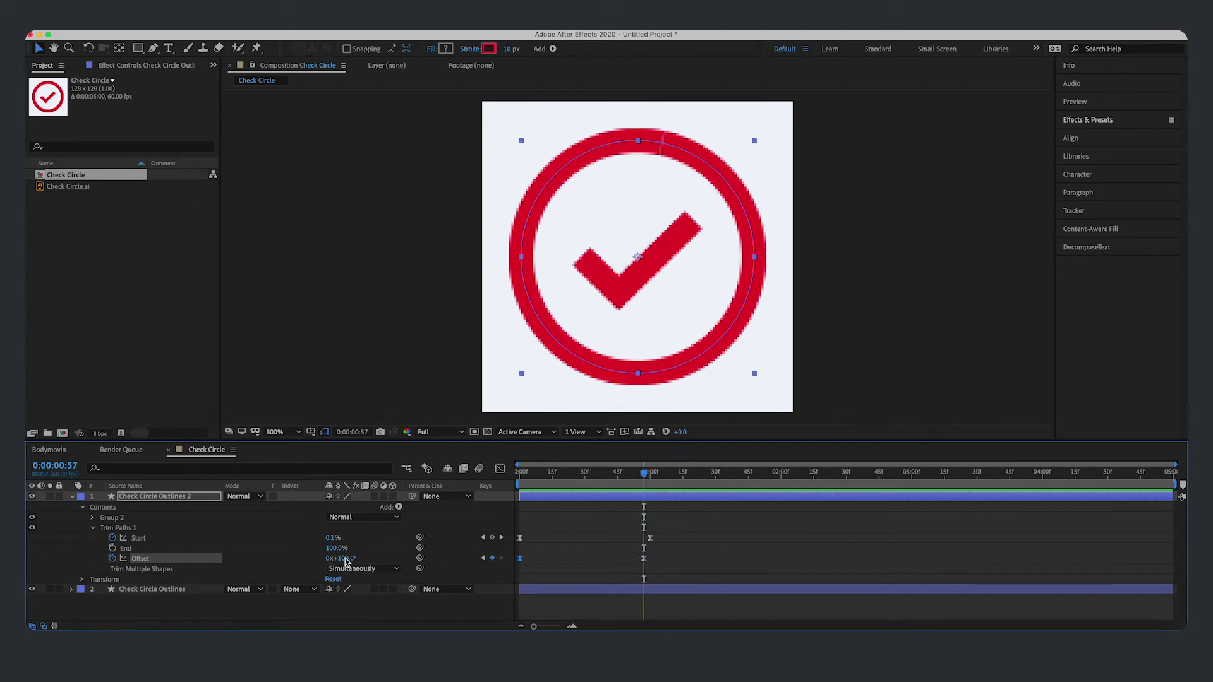
left_click(817, 554)
key("Return")
Step: Add an Offset keyframe at one second and set the starting Offset to 0°
key("Home")
key("space")
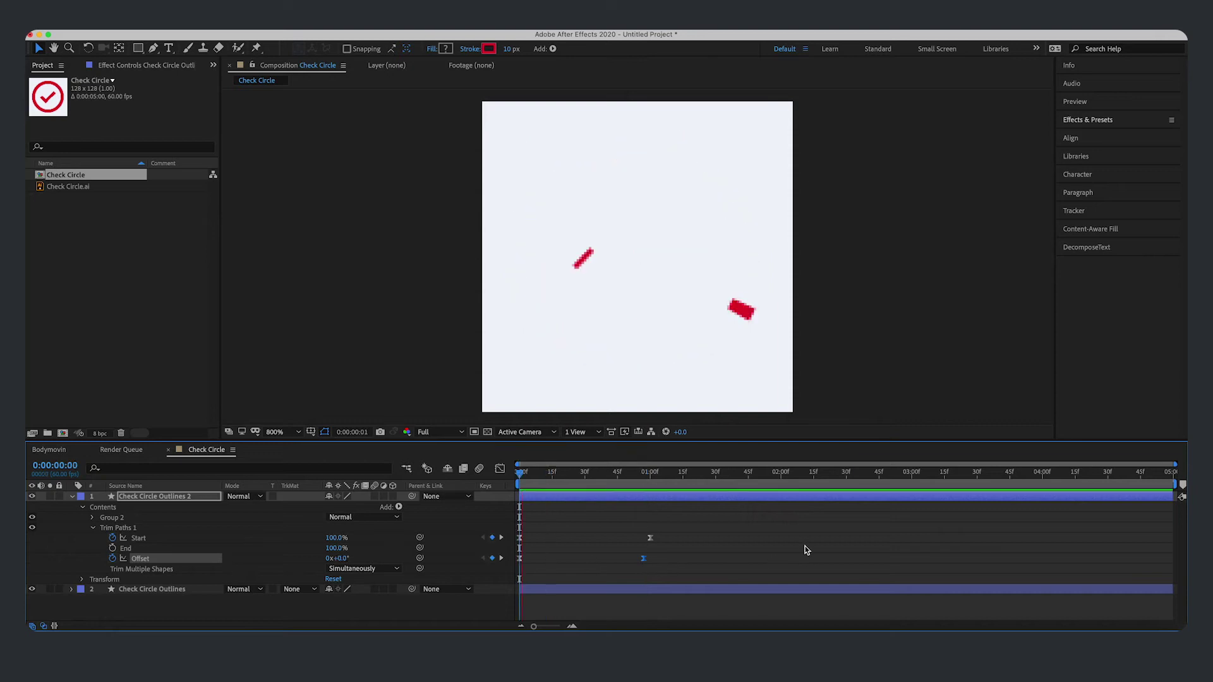
mouse_move(650, 476)
left_mouse_down()
mouse_move(639, 476)
mouse_move(651, 479)
left_mouse_up()
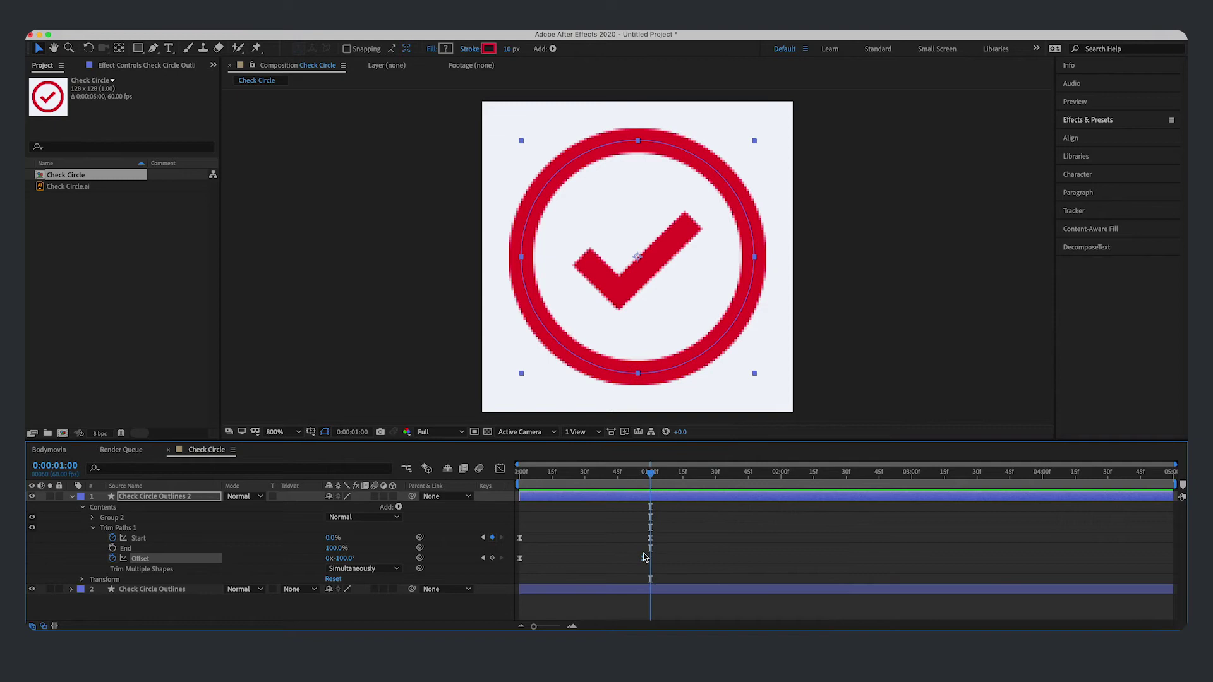
key("super+v")
key("Home")
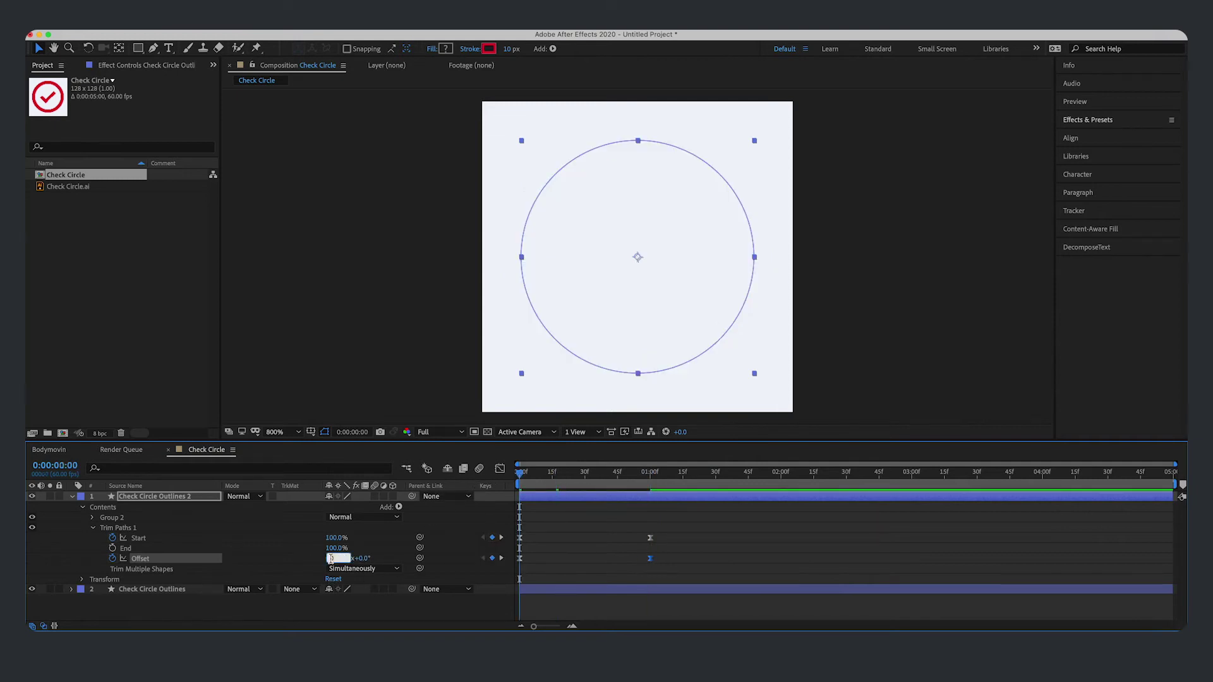
left_click(726, 578)
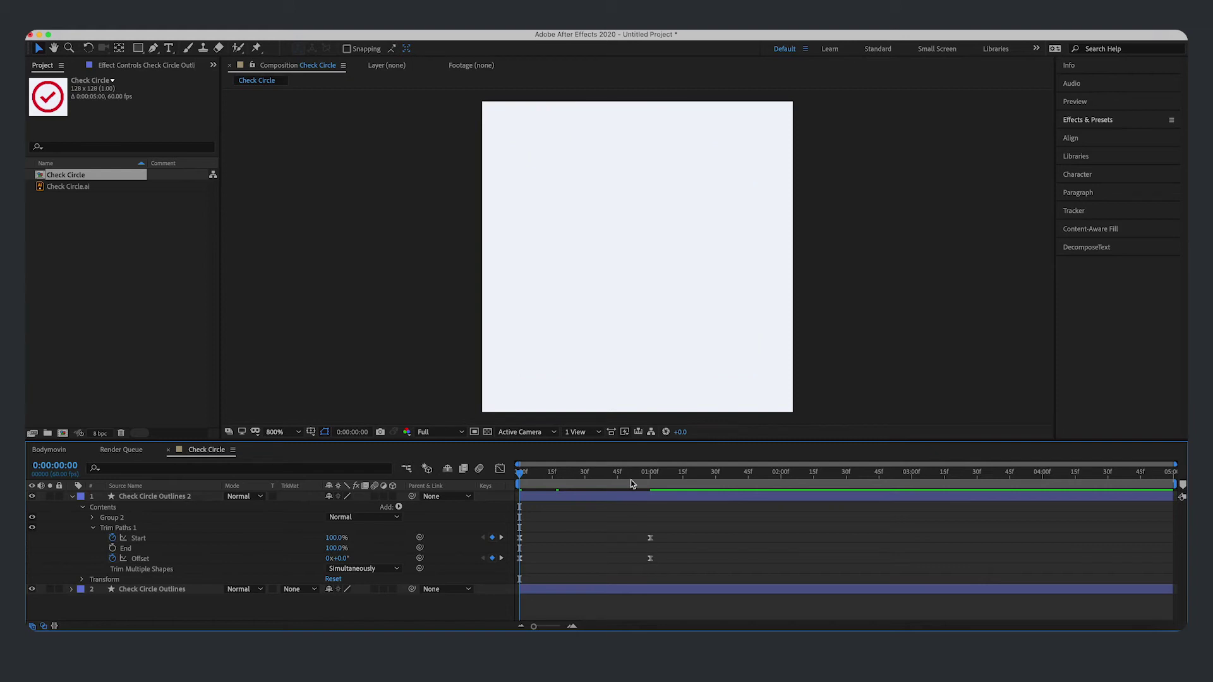
Step: Steepen the Offset speed curve into its one-second keyframe in the Graph Editor
left_click(650, 559)
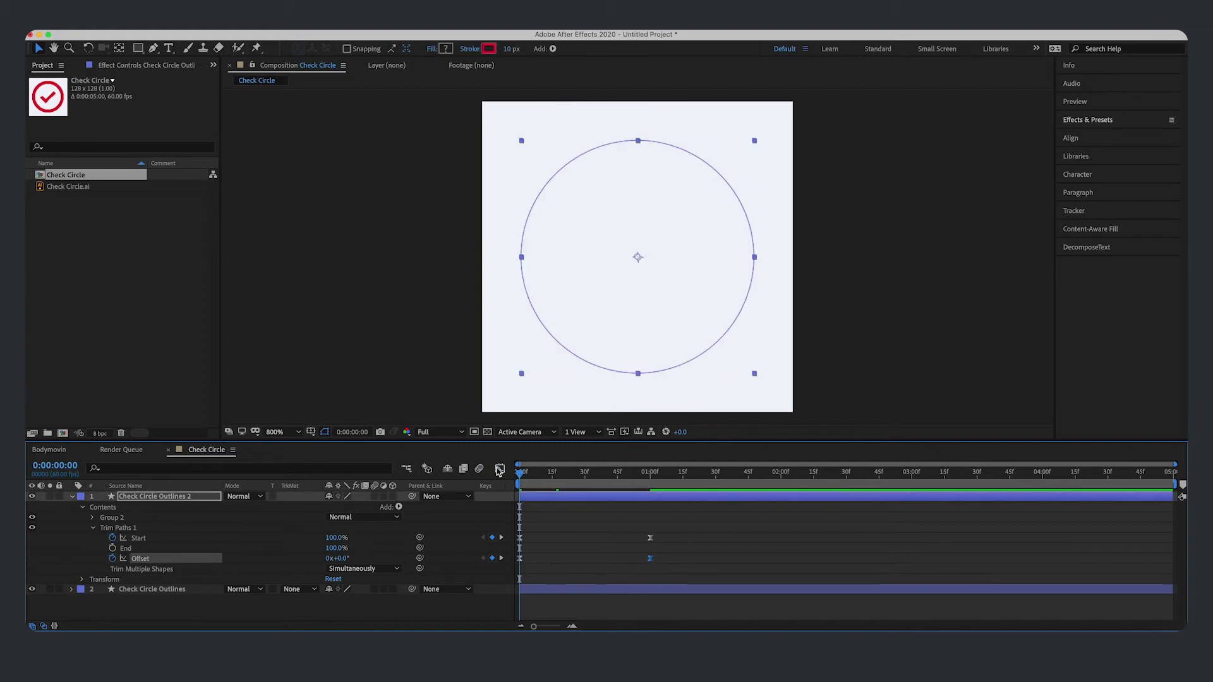
left_click(499, 469)
left_click_drag(630, 501, 590, 499)
left_click(499, 468)
Step: Shift the ring's Start keyframes later and preview the draw-on up to one second
key("space")
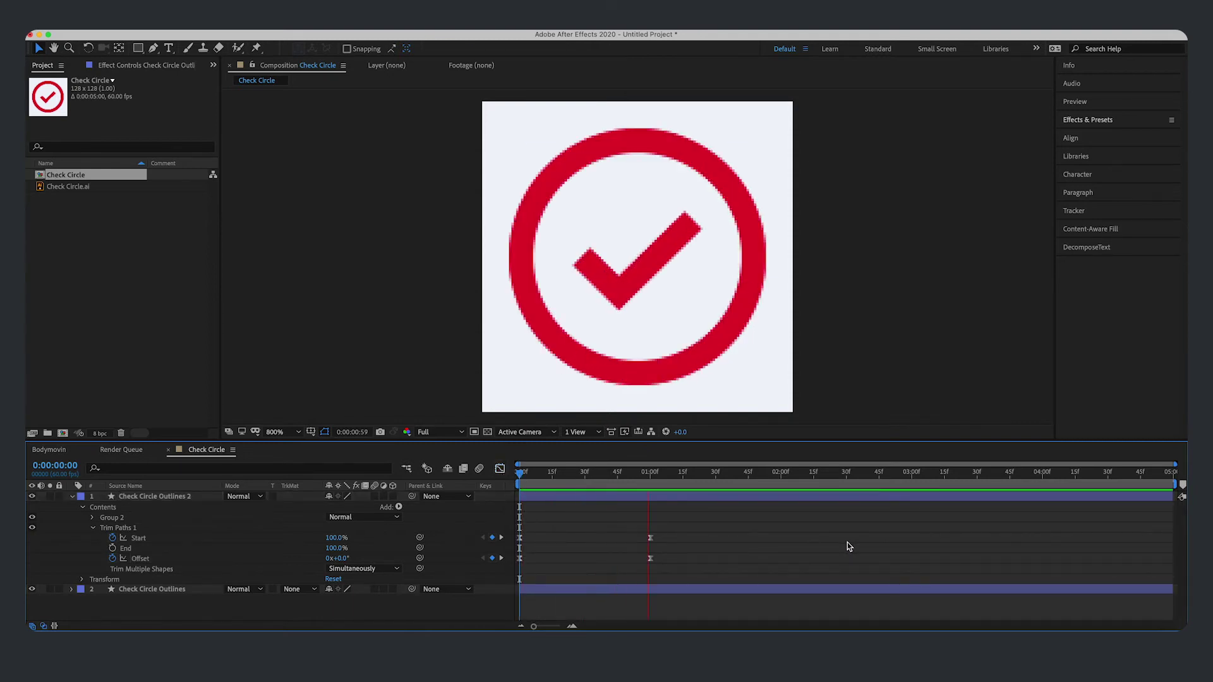
key("space")
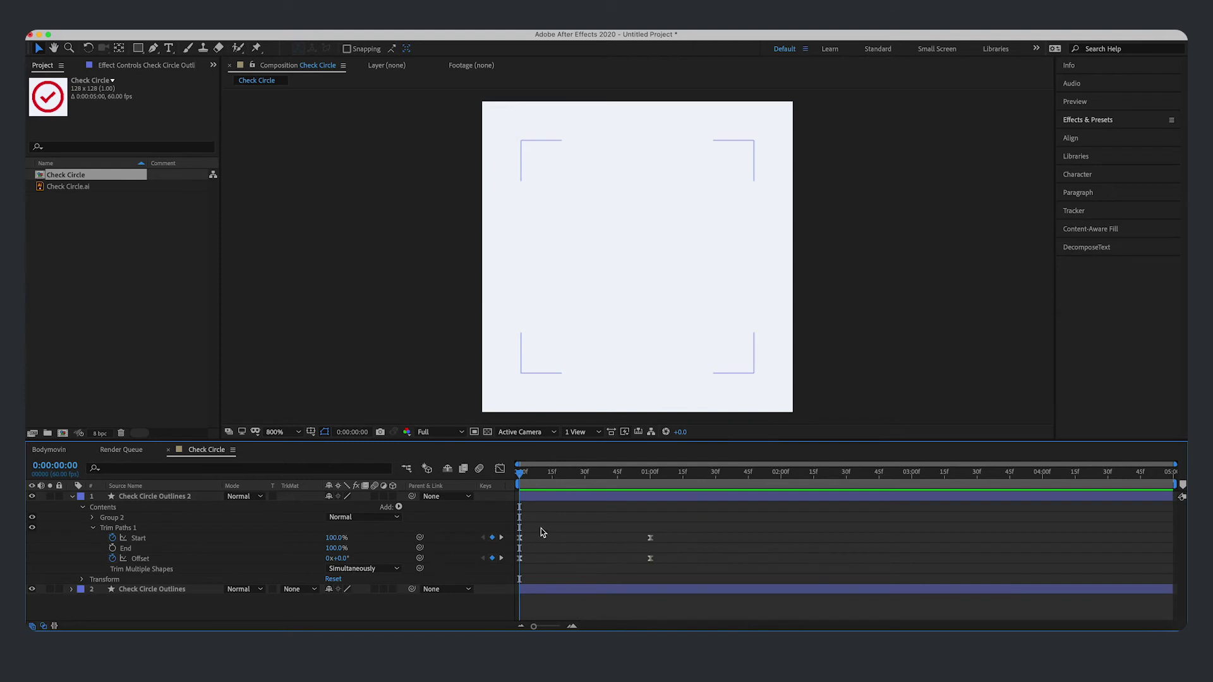
left_click_drag(690, 516, 569, 540)
left_click(831, 563)
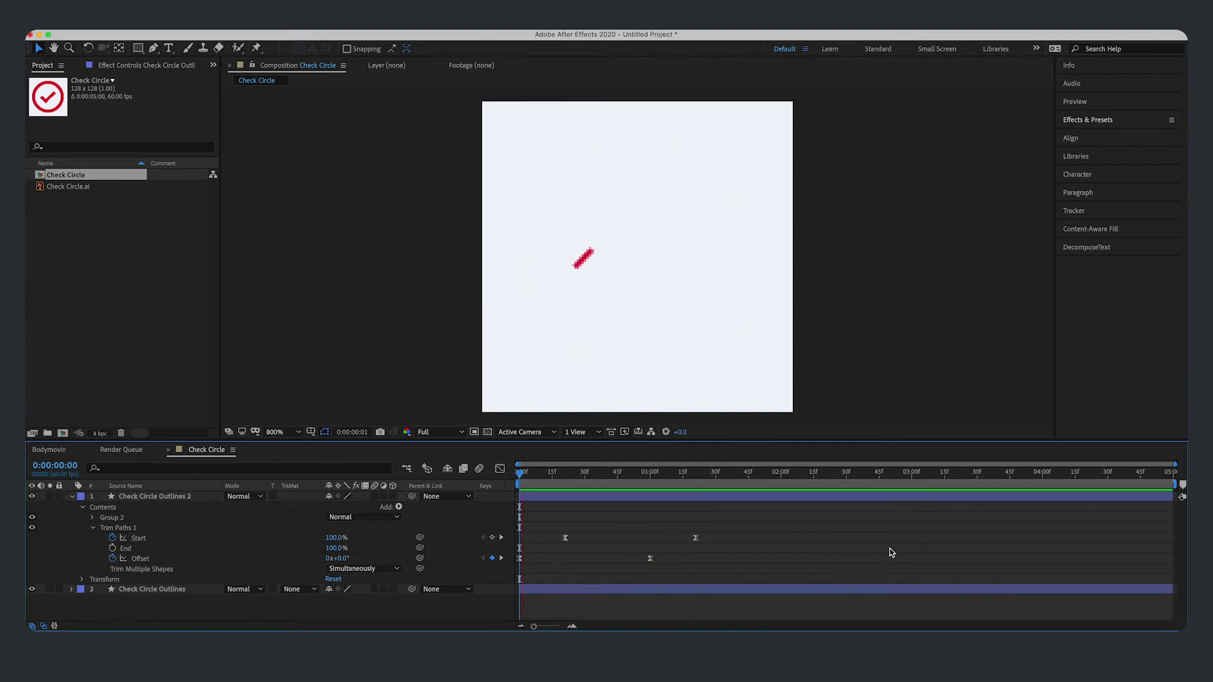
key("space")
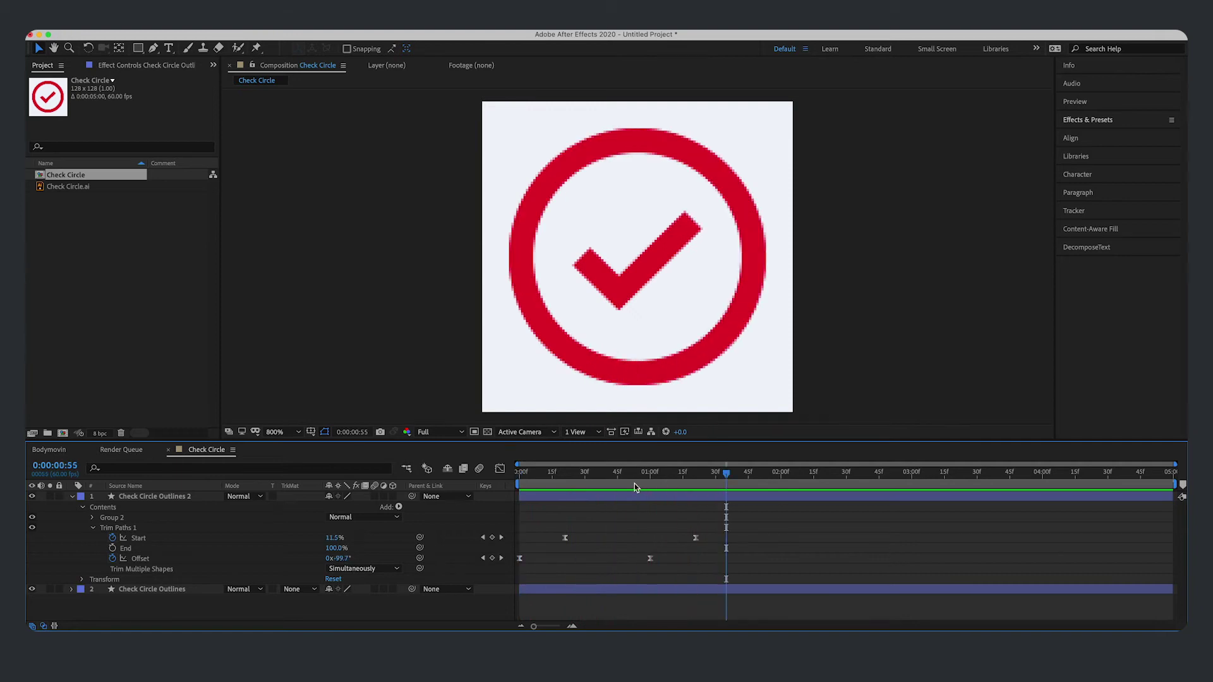
mouse_move(634, 484)
left_mouse_down()
mouse_move(570, 482)
mouse_move(651, 498)
left_mouse_up()
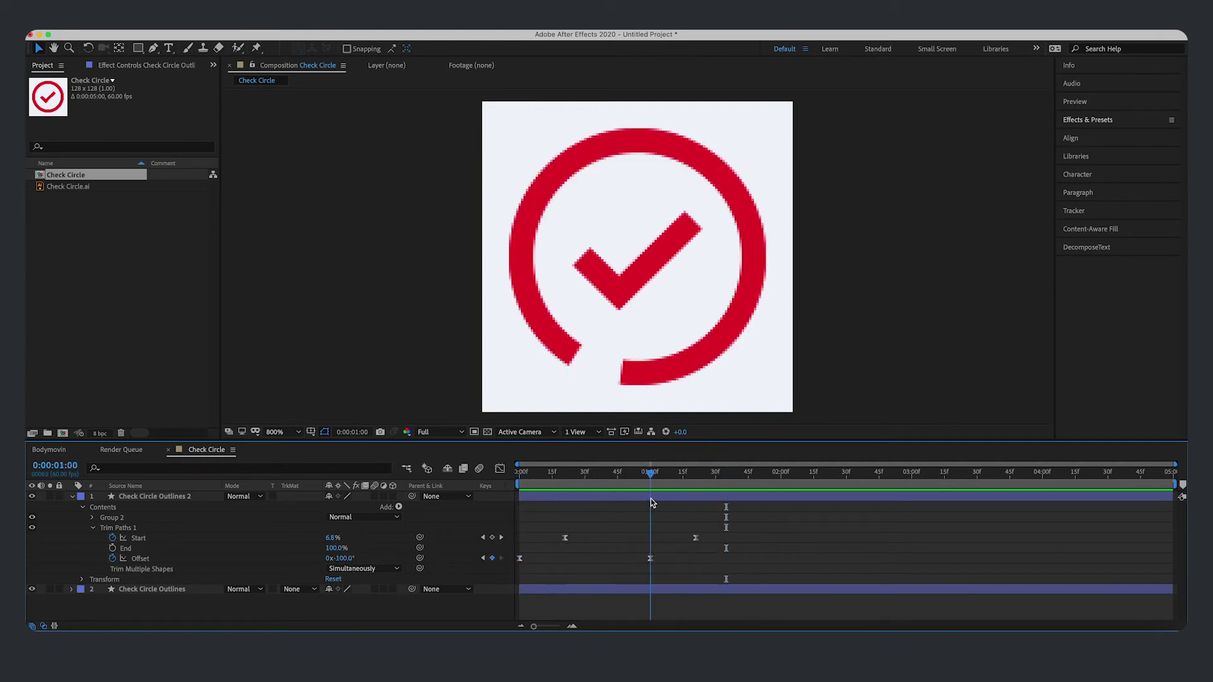
Step: Set the one-second Offset keyframe to -1x+0° and preview the spin
left_click(651, 498)
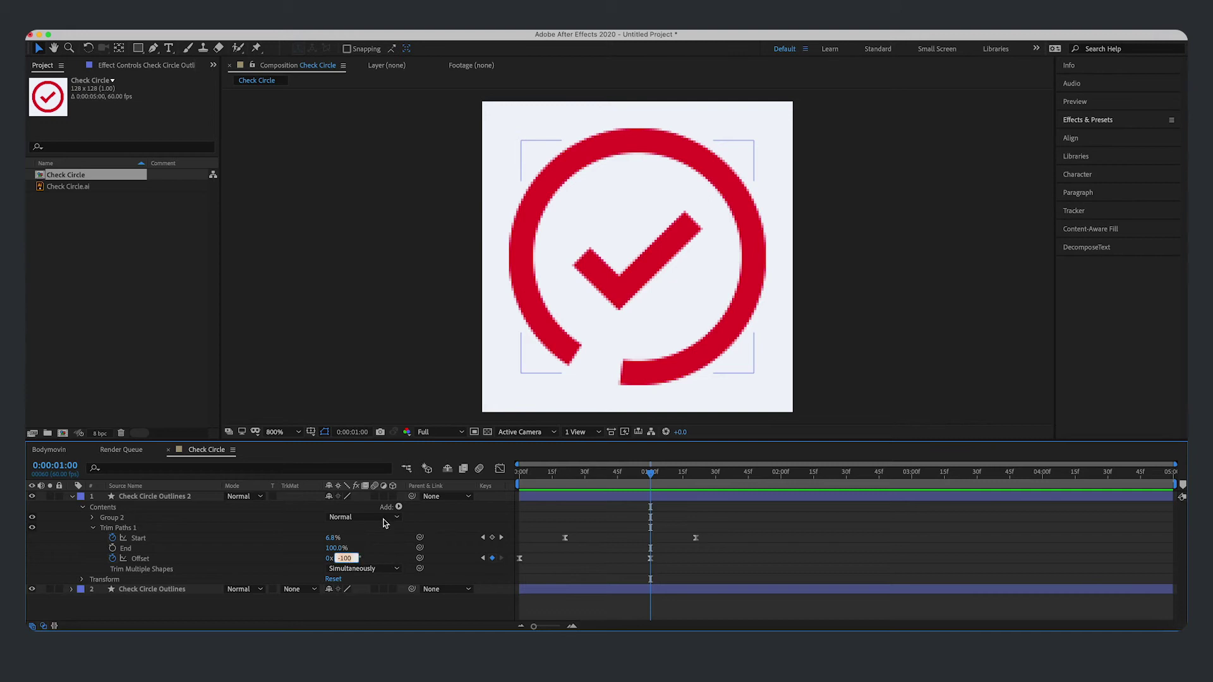
key("shift+Tab")
type("-1")
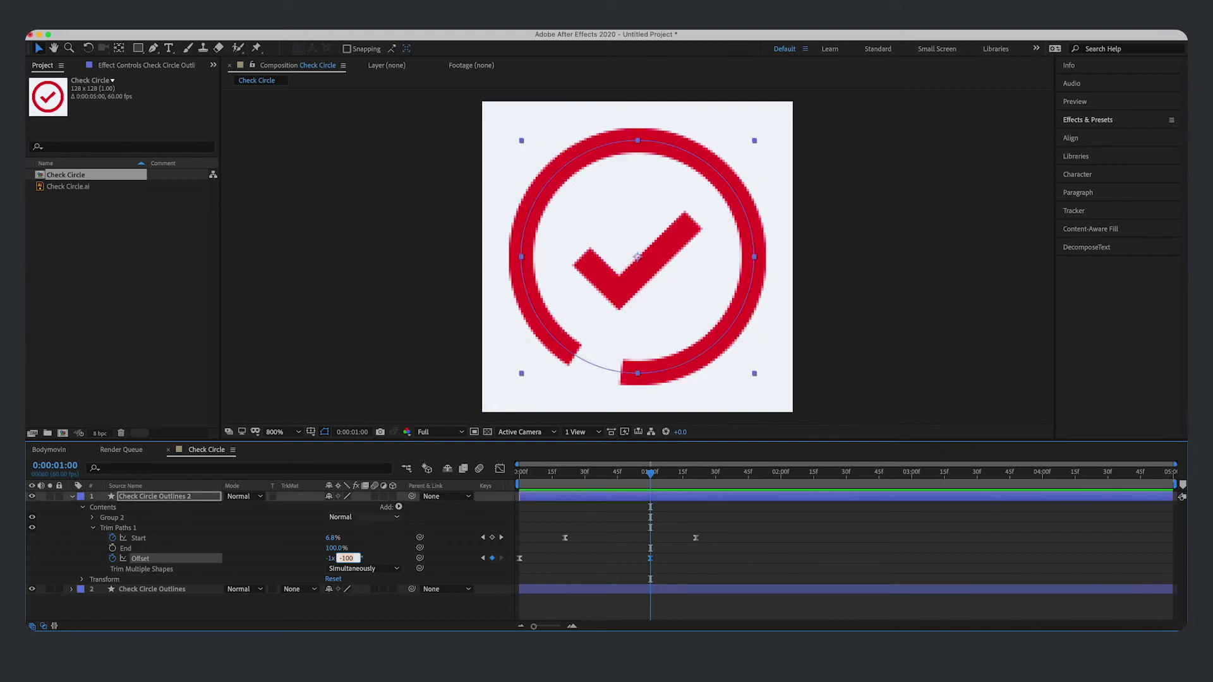
key("Tab")
type("0")
key("Return")
left_click(818, 551)
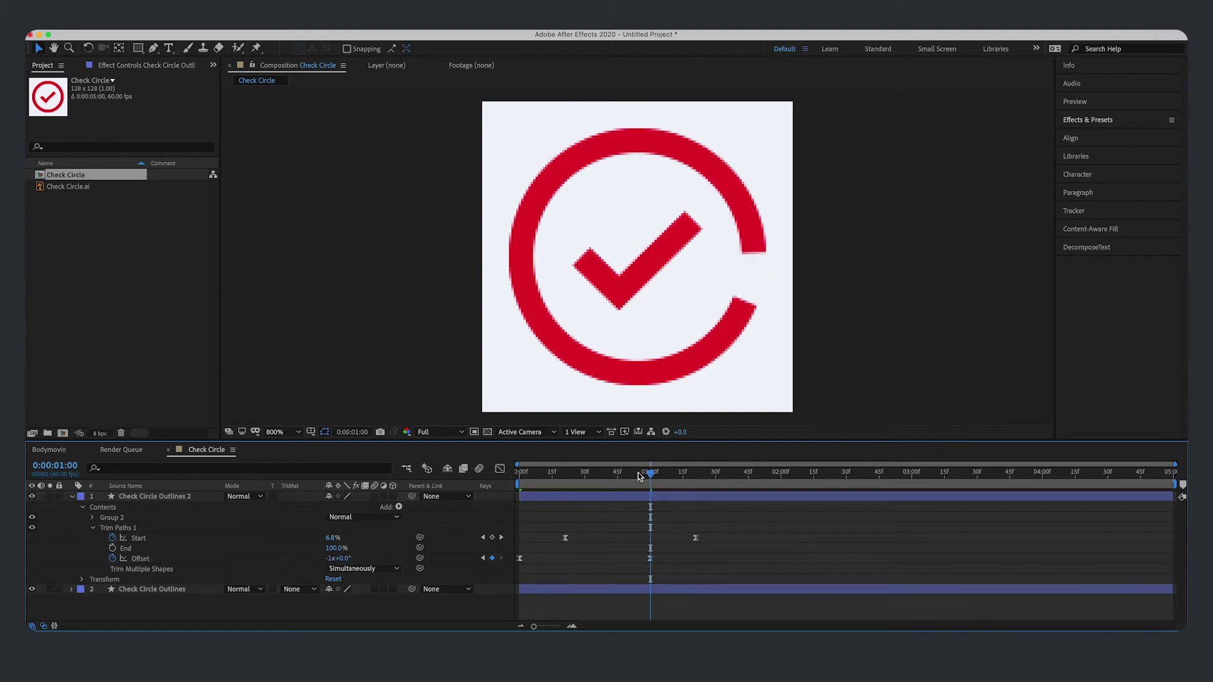
key("Home")
key("space")
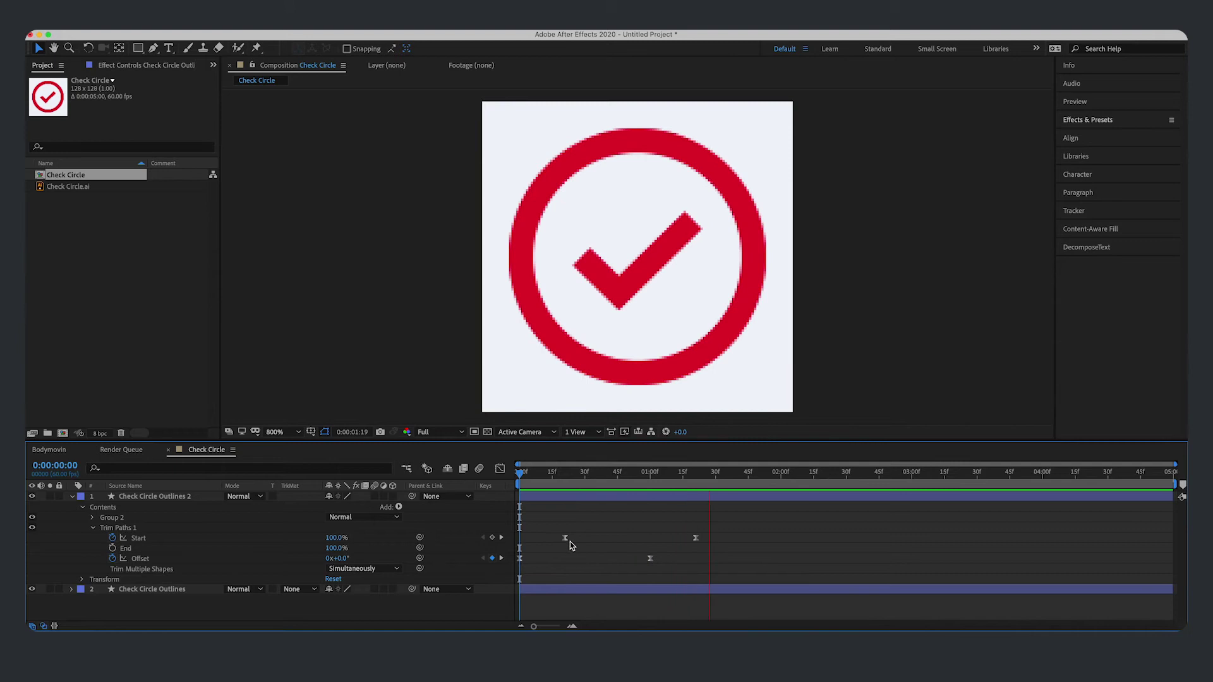
key("space")
Step: Push the ending Offset keyframe later and move the first Start keyframe to 0 s
left_click(568, 474)
key("Page_Up")
key("Page_Up")
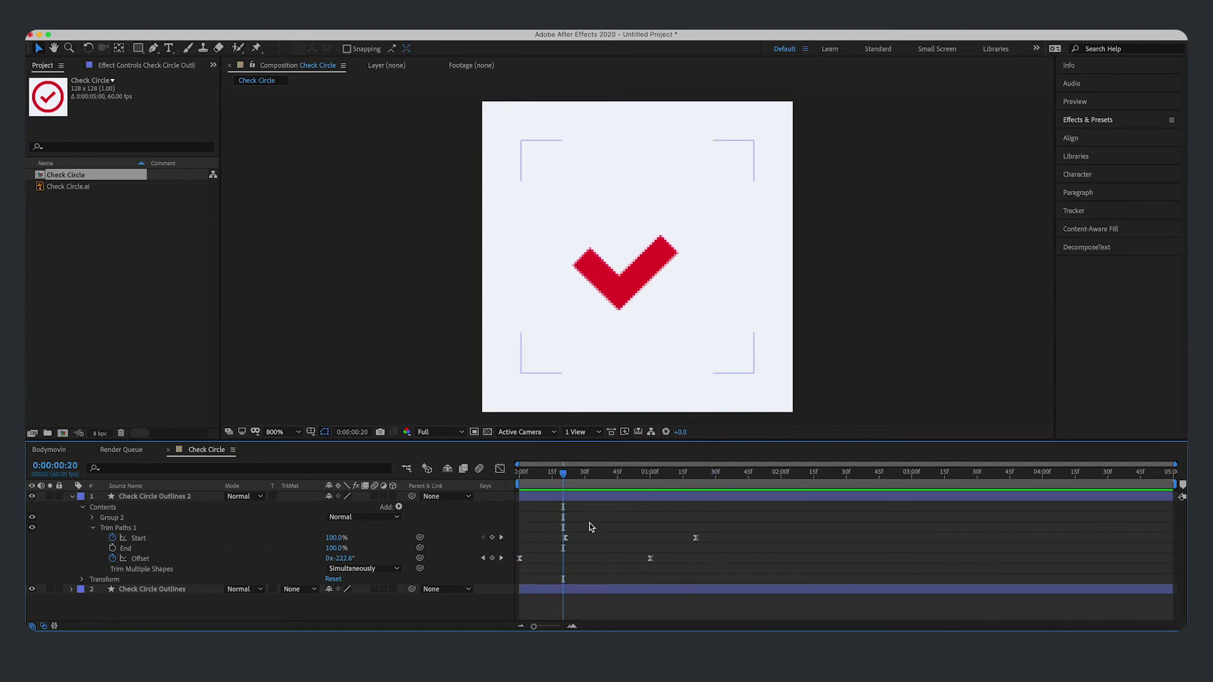
left_click_drag(652, 559, 695, 558)
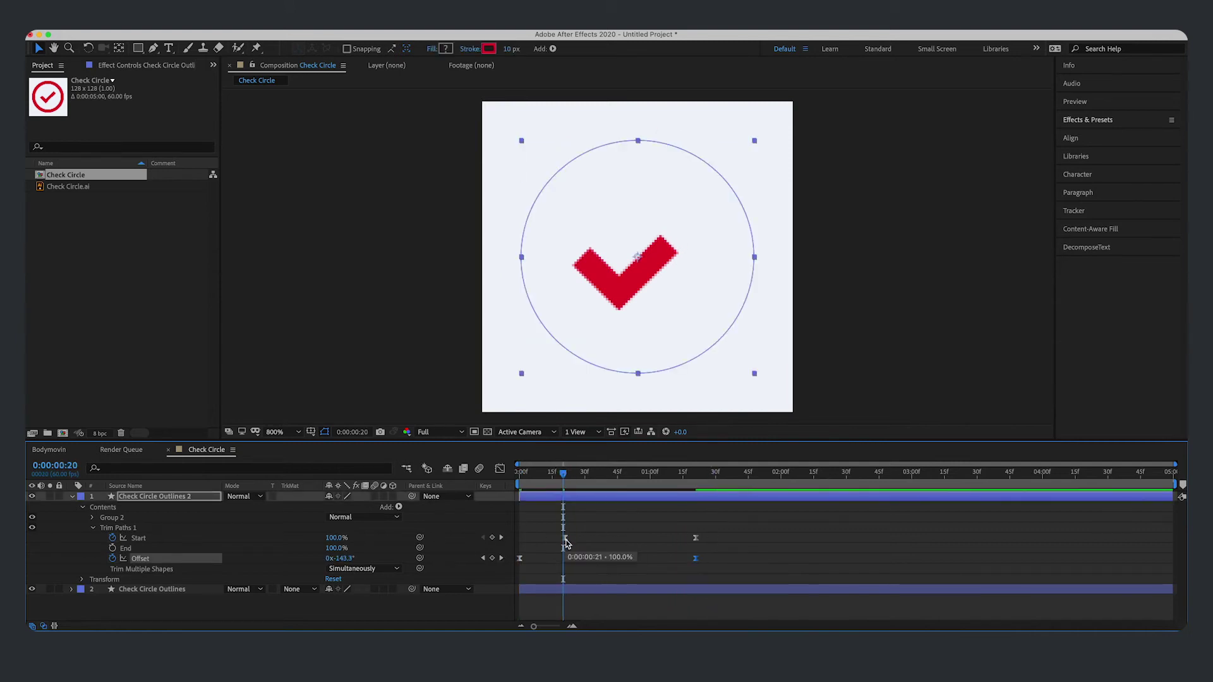
left_click_drag(566, 538, 520, 539)
key("space")
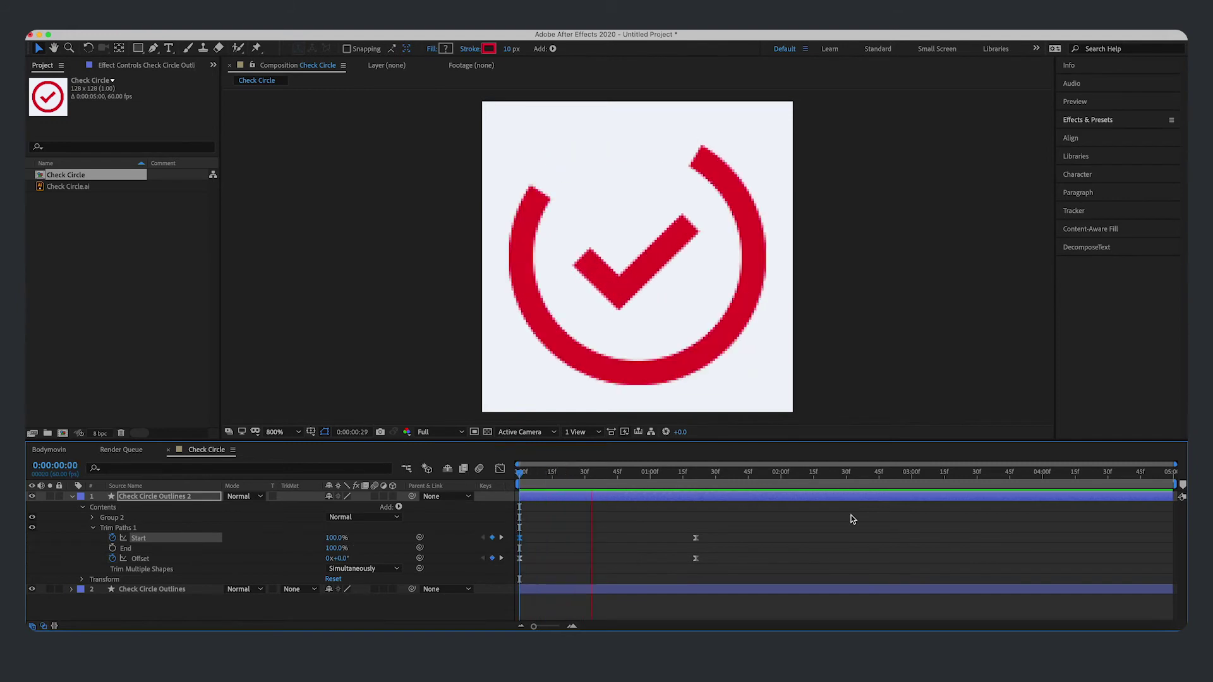
key("space")
Step: Set the final Offset keyframe near 1:21 to -220° and preview the draw-on
left_click_drag(692, 481, 695, 480)
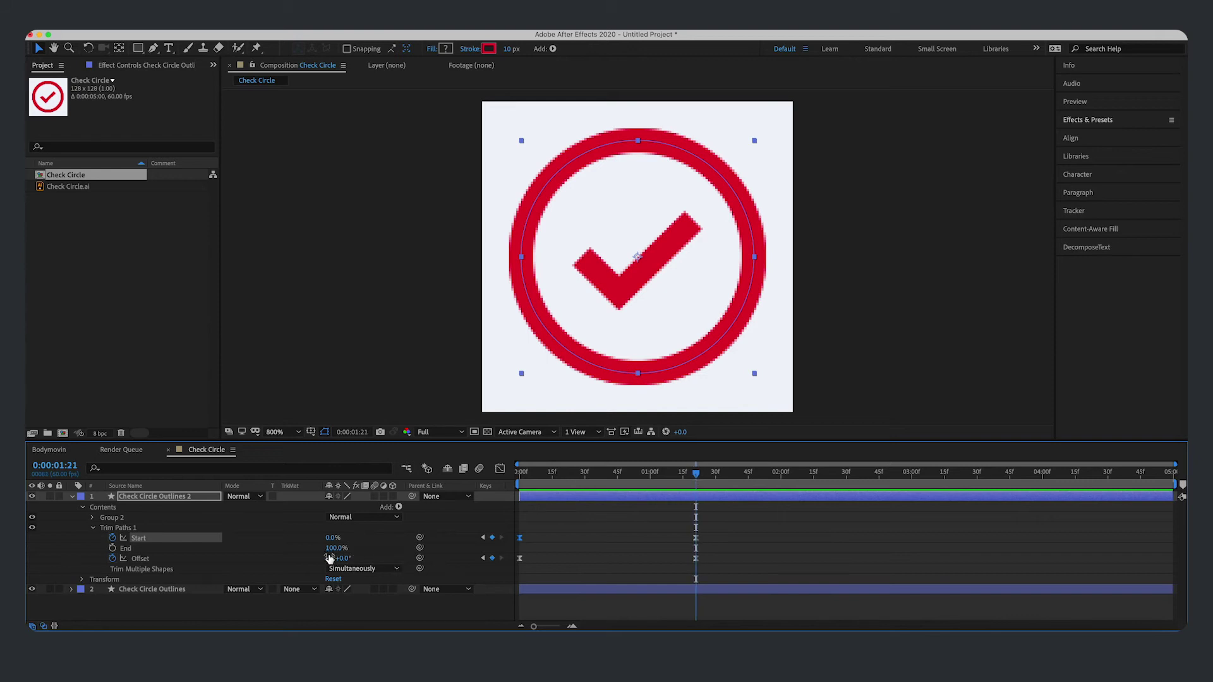
type("-1")
left_click(450, 558)
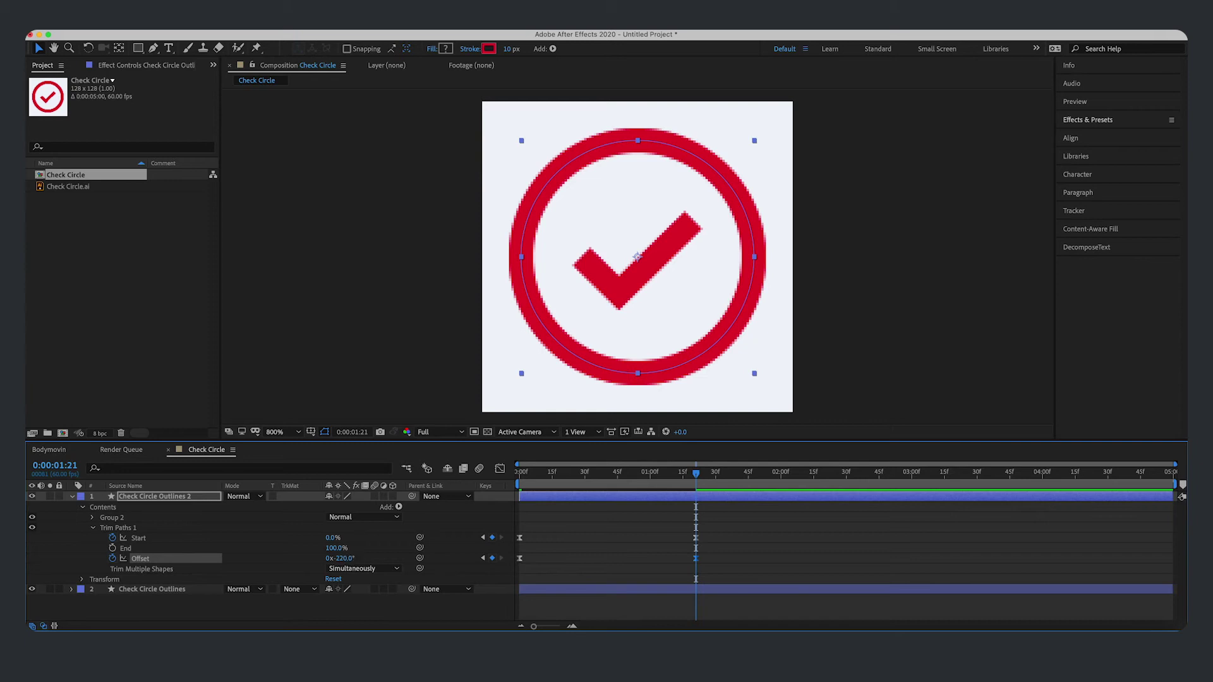
left_click(832, 554)
key("space")
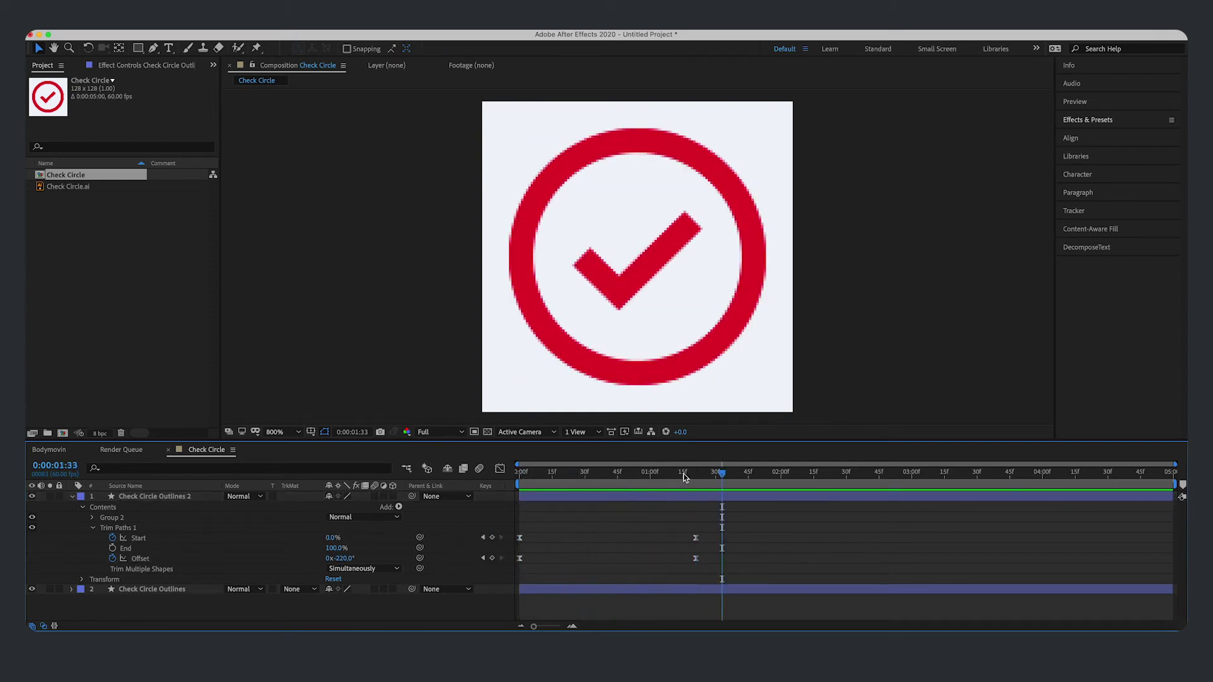
left_click_drag(684, 474, 505, 474)
Step: Set the starting Offset to 80° and preview the result
left_click(339, 558)
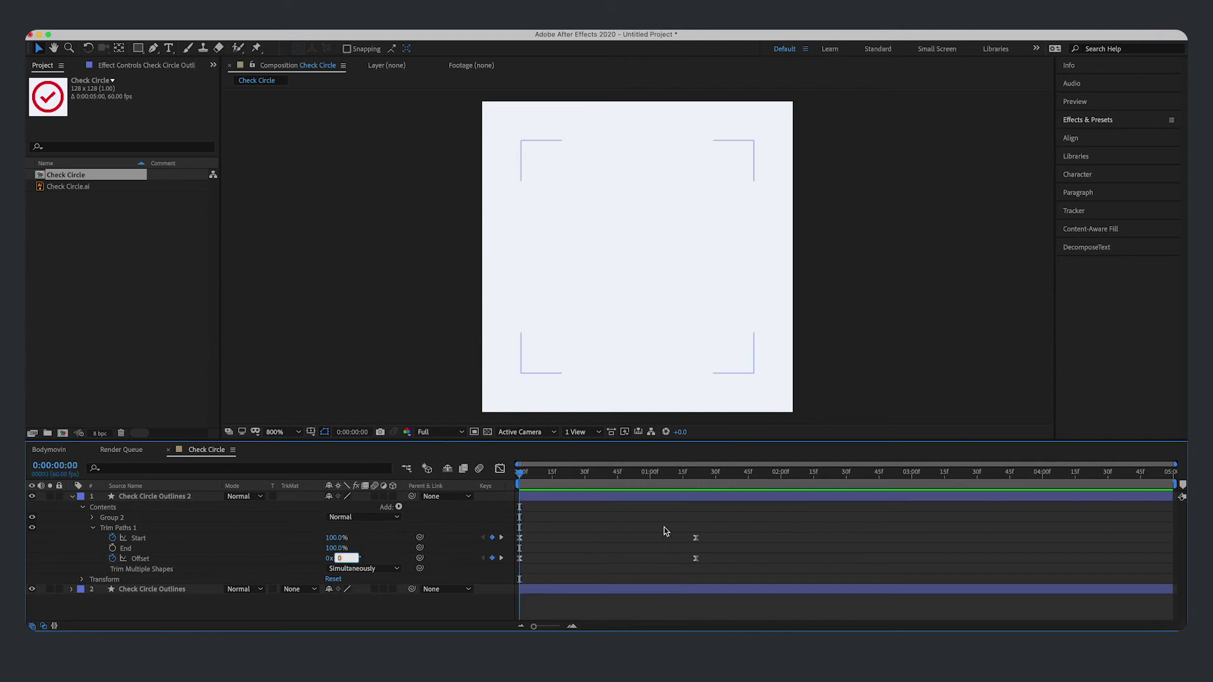
type("80")
key("Return")
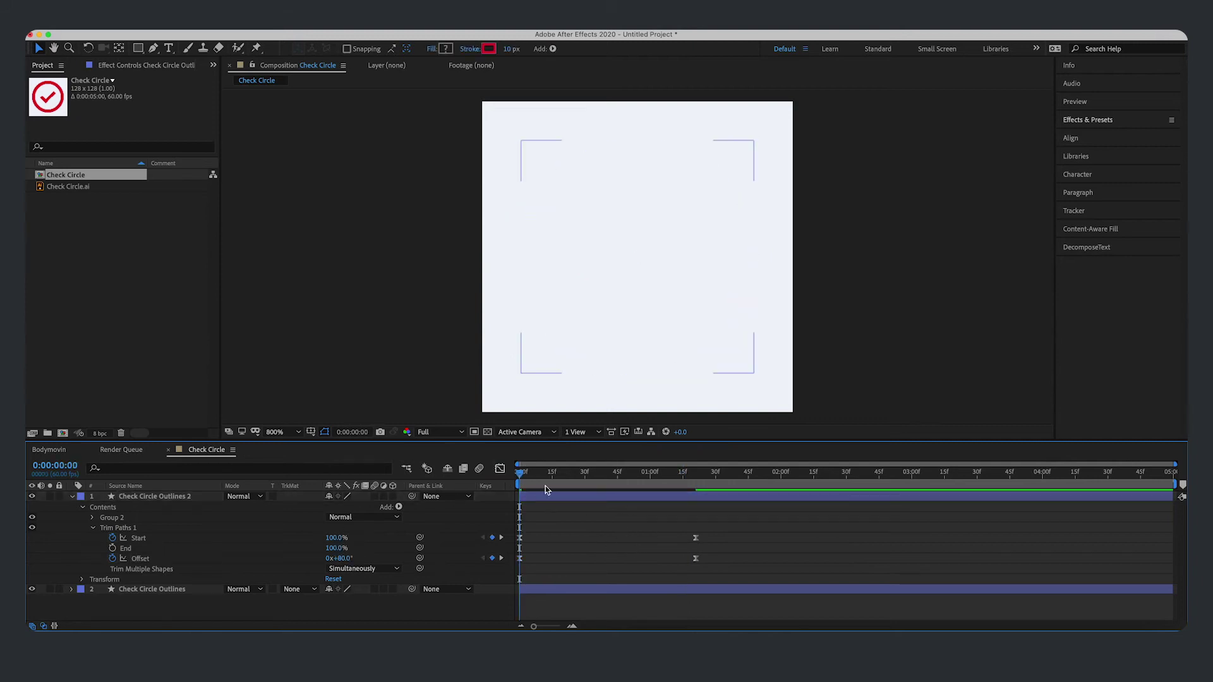
left_click(523, 475)
mouse_move(523, 475)
left_mouse_down()
mouse_move(534, 476)
mouse_move(519, 475)
left_mouse_up()
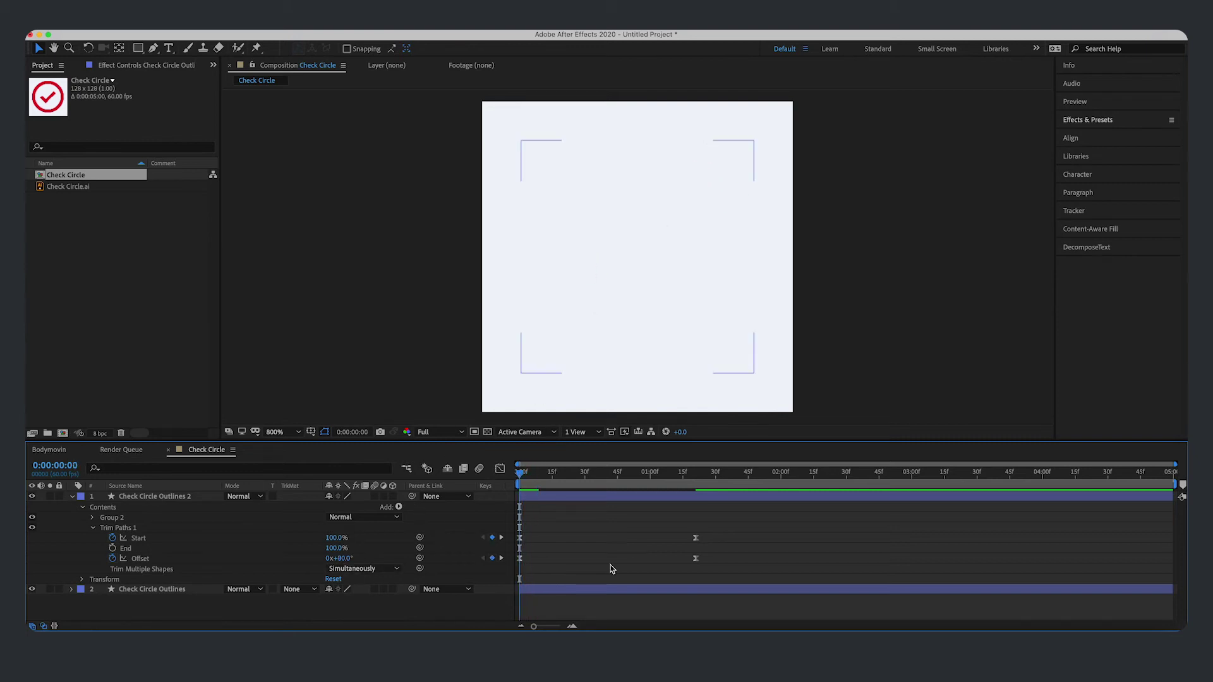
key("space")
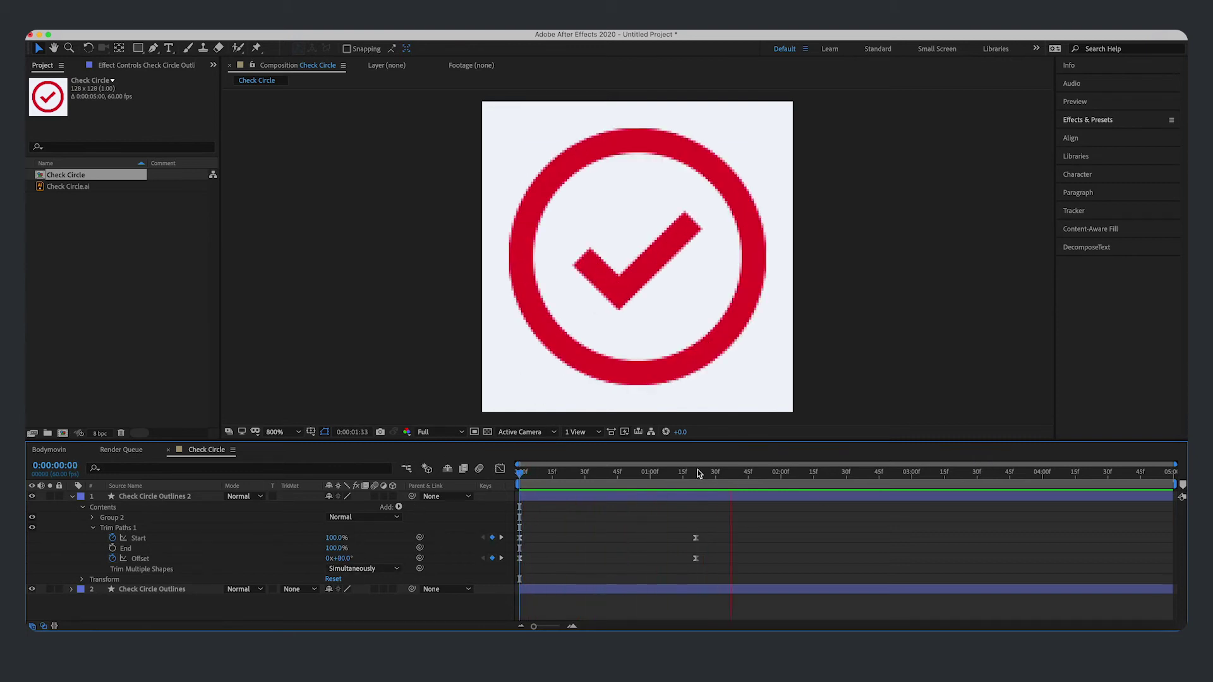
key("space")
Step: Change the final Offset to -180° and retime its keyframe, previewing the spin
left_click_drag(696, 559, 632, 559)
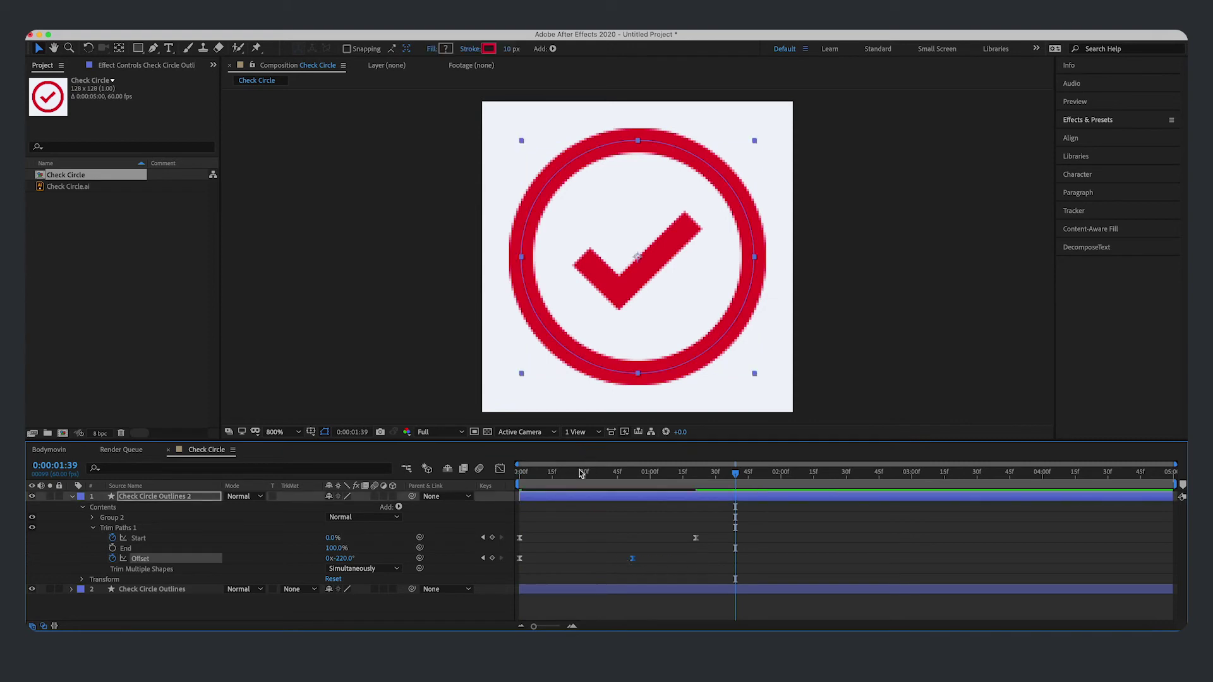
key("Home")
key("space")
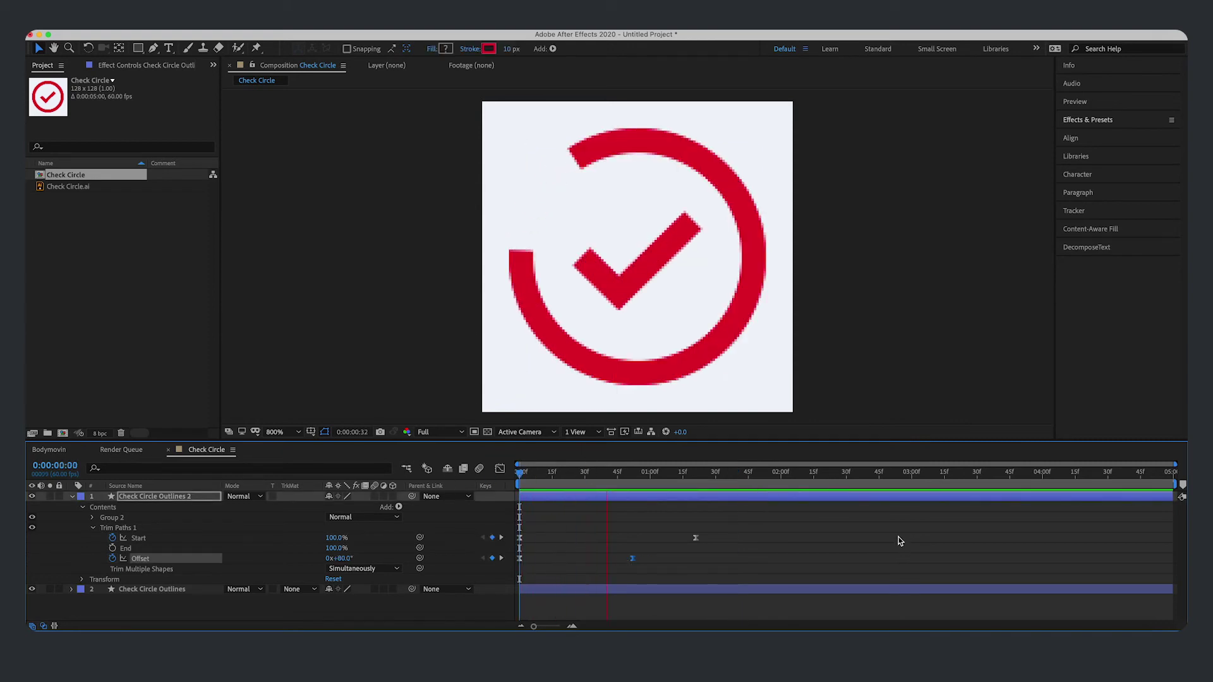
left_click_drag(636, 474, 636, 480)
left_click(353, 559)
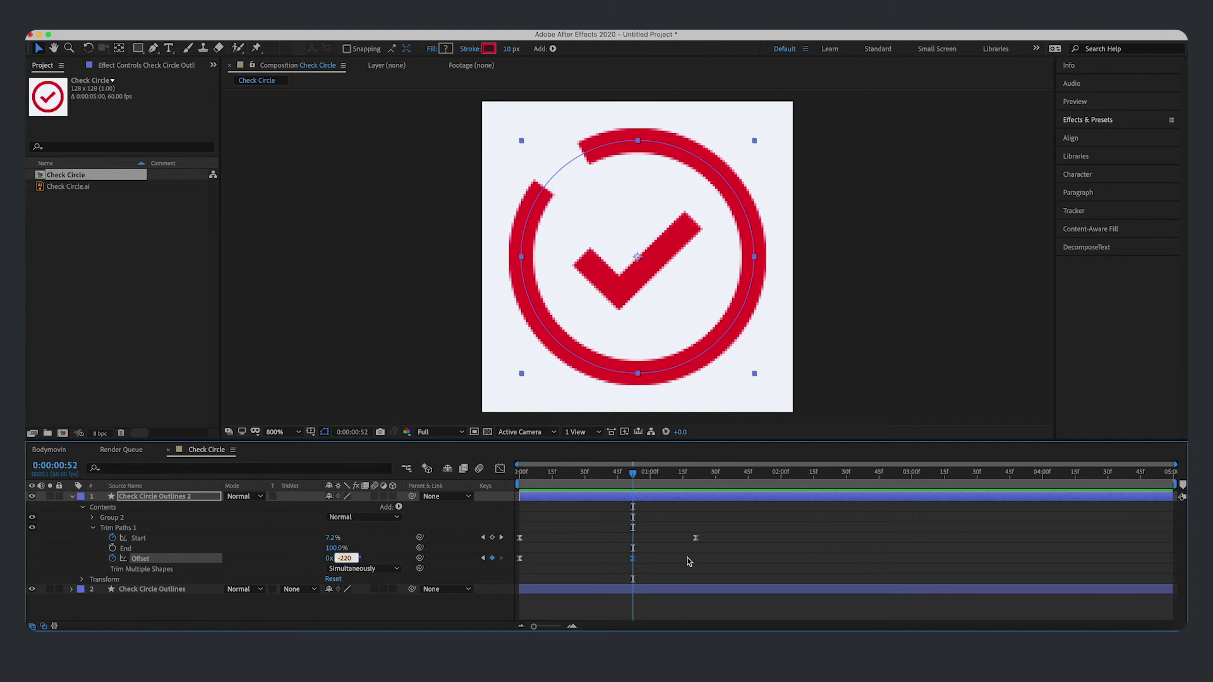
key("Return")
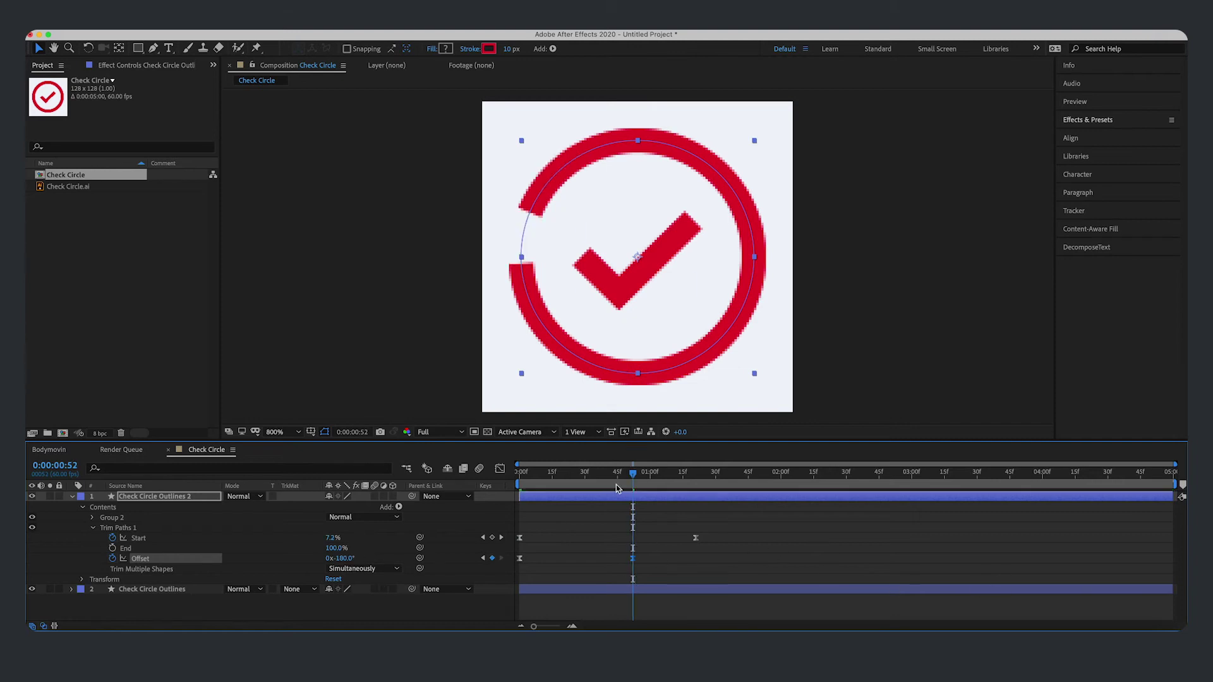
key("Page_Up")
key("Page_Up")
key("Page_Up")
key("Page_Up")
key("Page_Up")
key("Page_Up")
key("Page_Up")
key("Page_Up")
key("Page_Up")
key("Page_Up")
key("Page_Up")
key("Page_Up")
key("Page_Up")
key("Page_Up")
key("Page_Up")
key("Page_Up")
key("Page_Up")
key("Page_Up")
key("Page_Up")
key("Page_Up")
key("space")
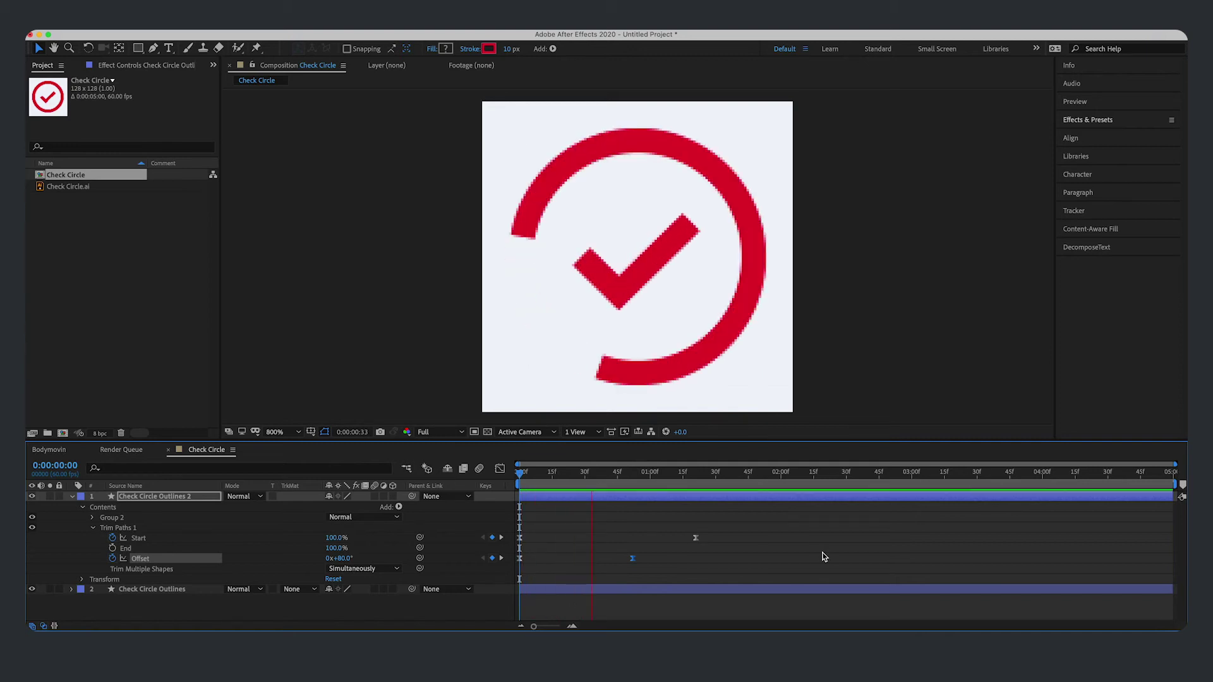
mouse_move(772, 537)
left_mouse_down()
mouse_move(630, 547)
mouse_move(735, 559)
left_mouse_up()
key("space")
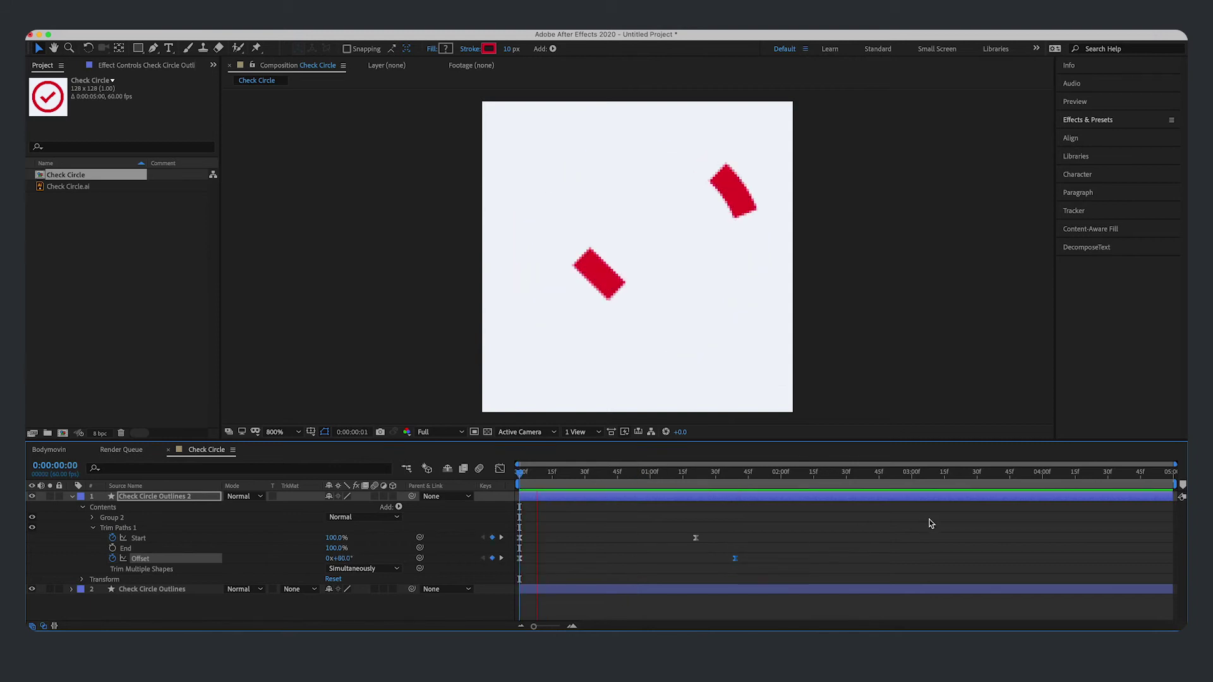
Step: Lengthen the ease-in influence on the final -180° Offset keyframe and preview it
key("space")
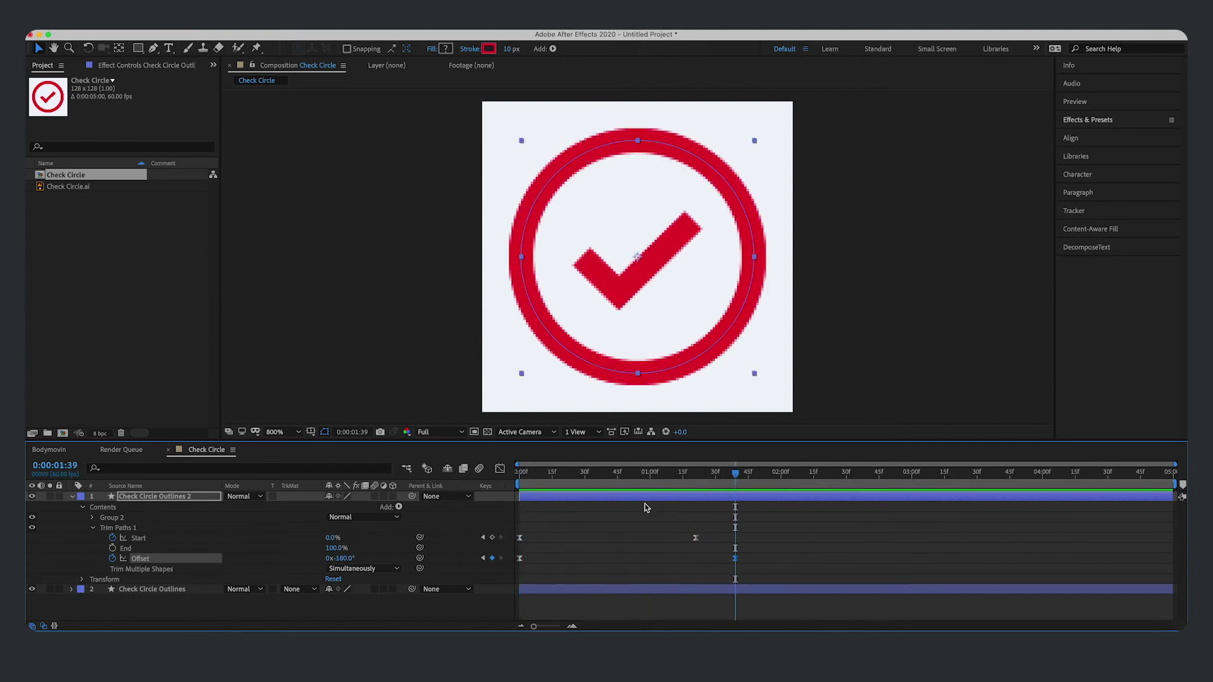
left_click(500, 470)
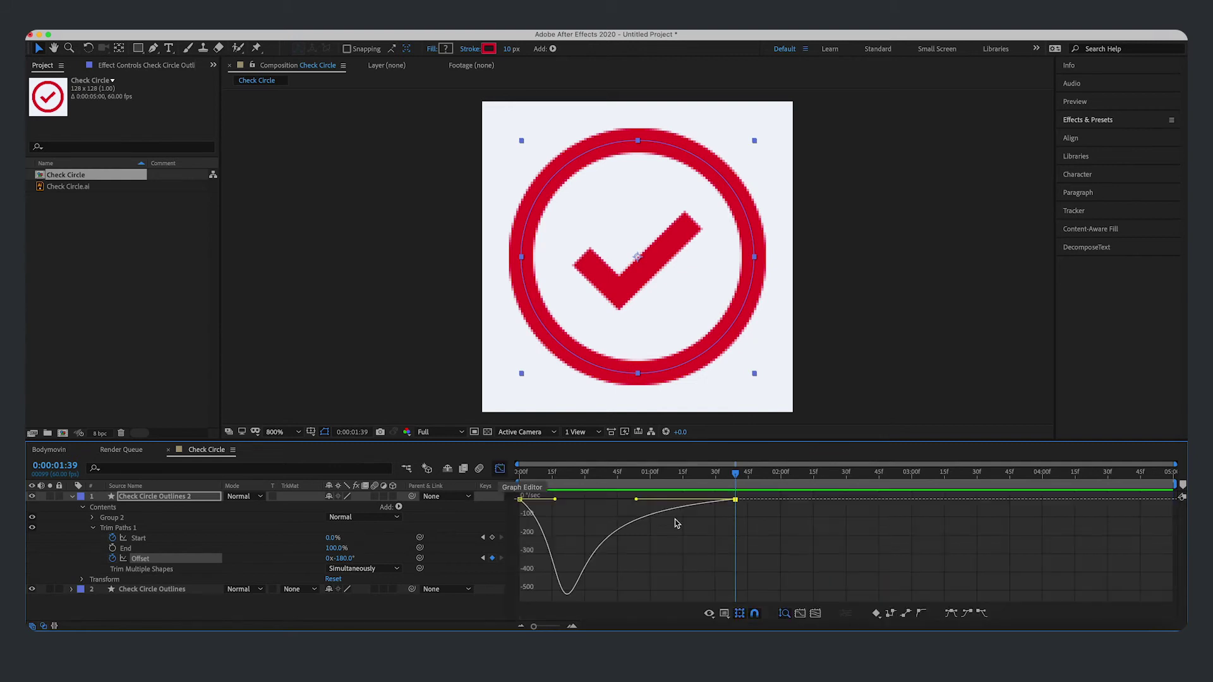
left_click_drag(637, 500, 626, 499)
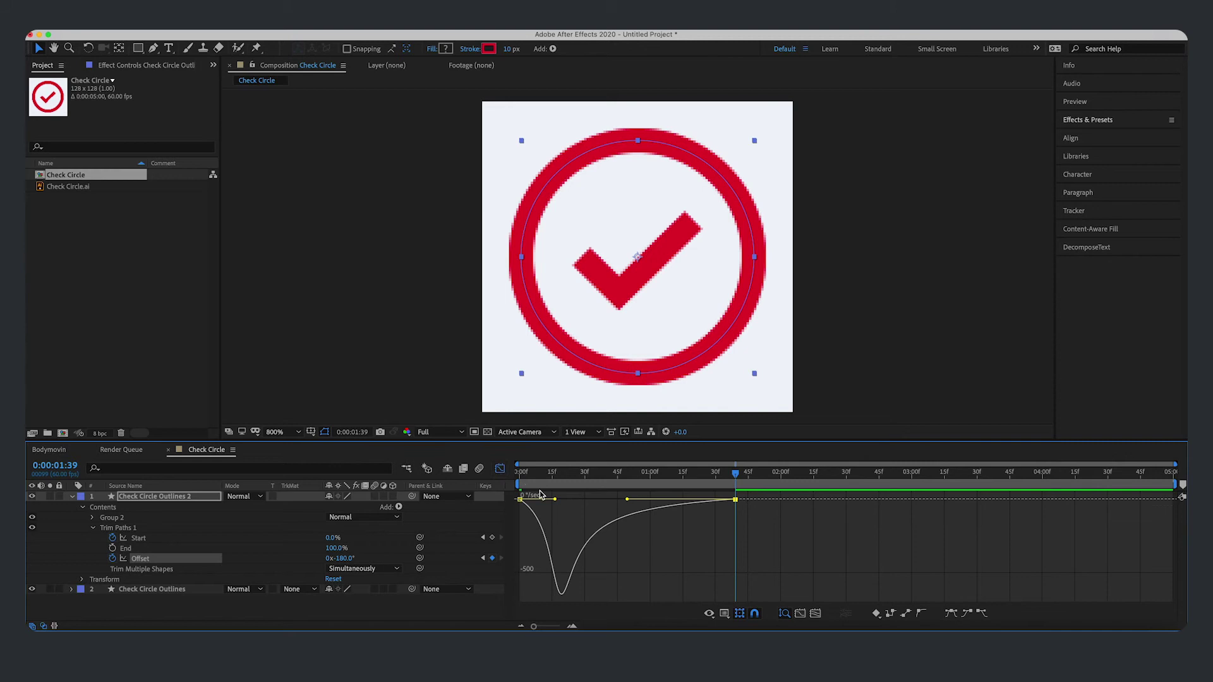
left_click(499, 470)
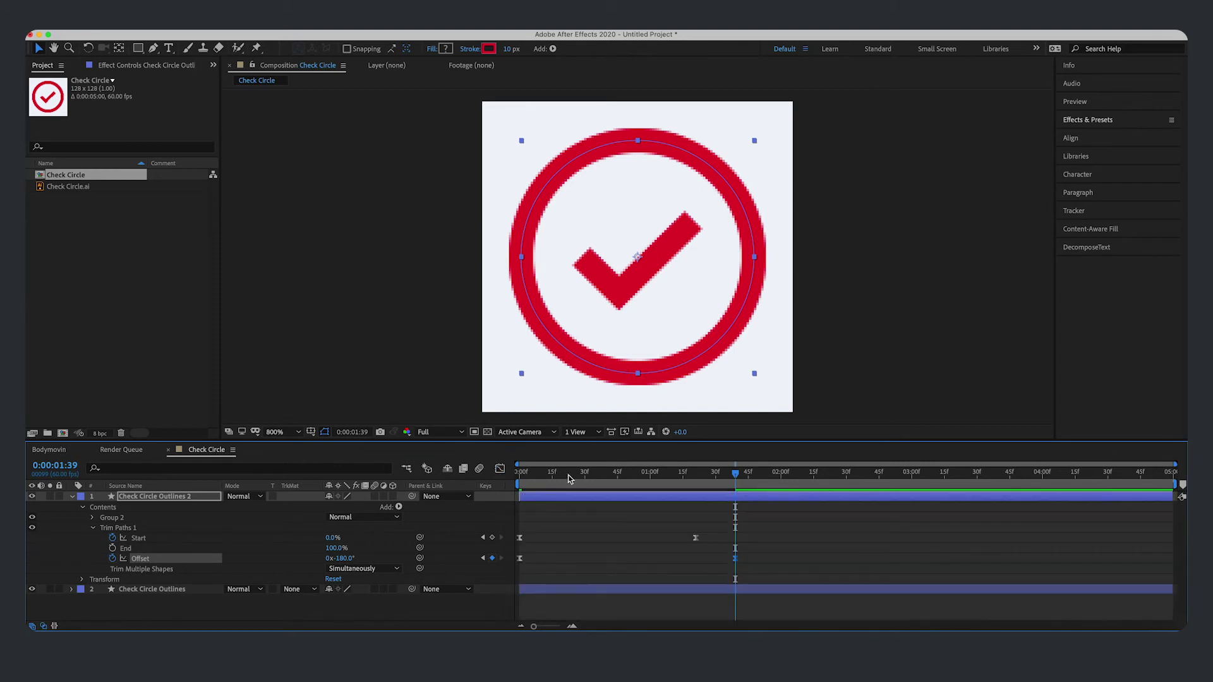
key("Home")
key("space")
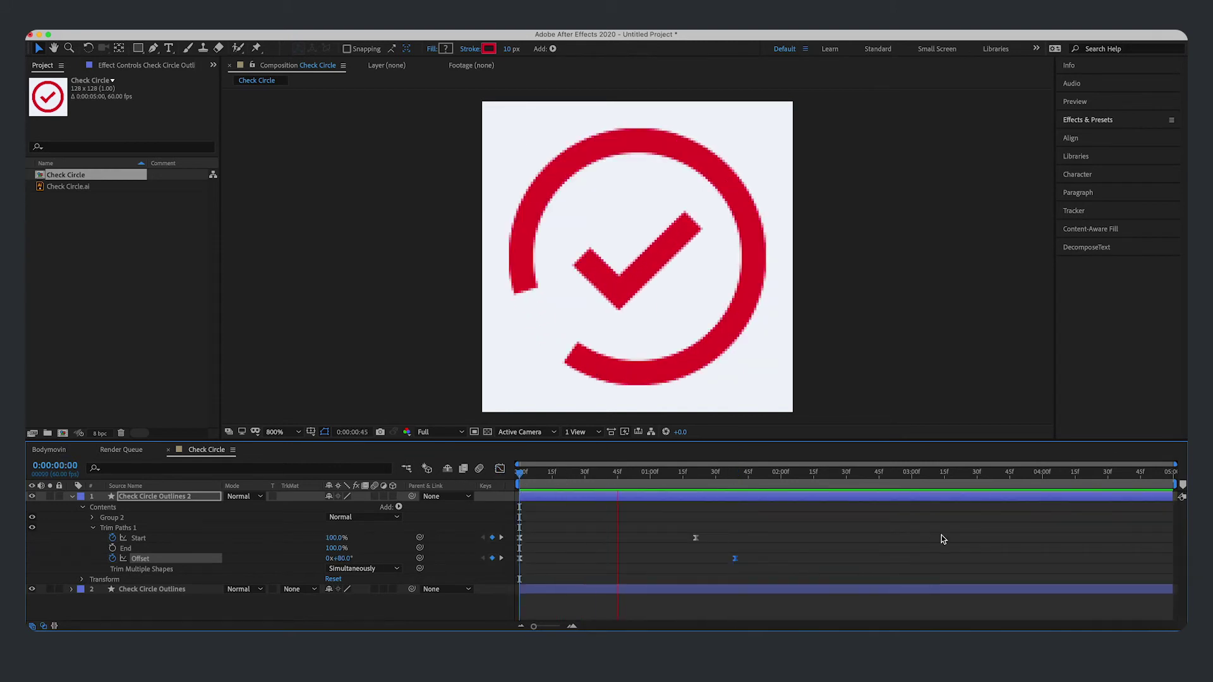
key("space")
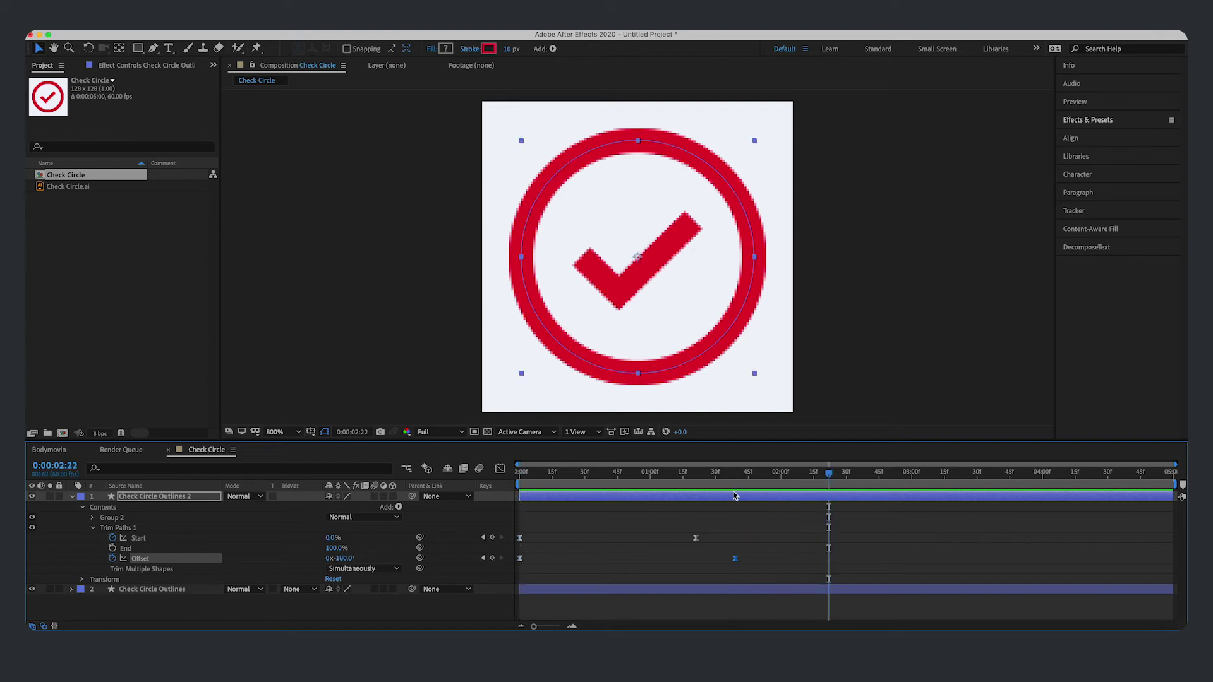
Step: Expand Check Circle Outlines, enlarge the timeline, and select its End keyframes for a timing check
left_click(71, 589)
scroll(189, 569, "down", 3)
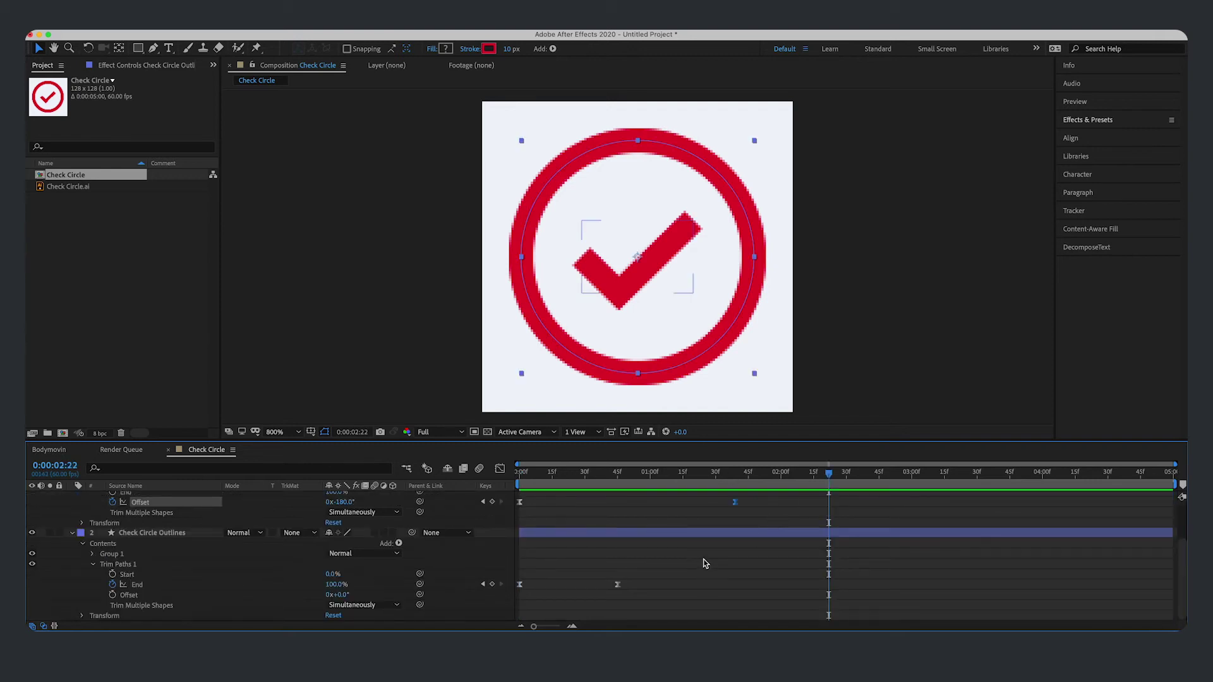
left_click_drag(682, 442, 688, 361)
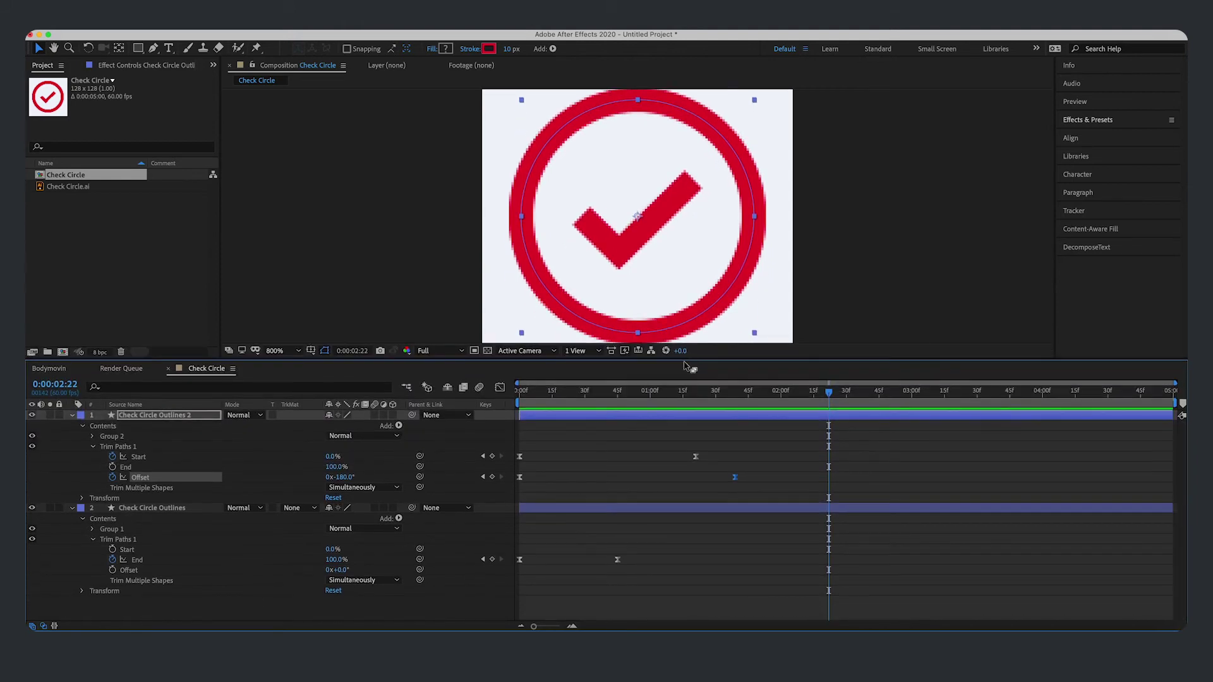
left_click(521, 395)
left_click_drag(520, 401, 695, 399)
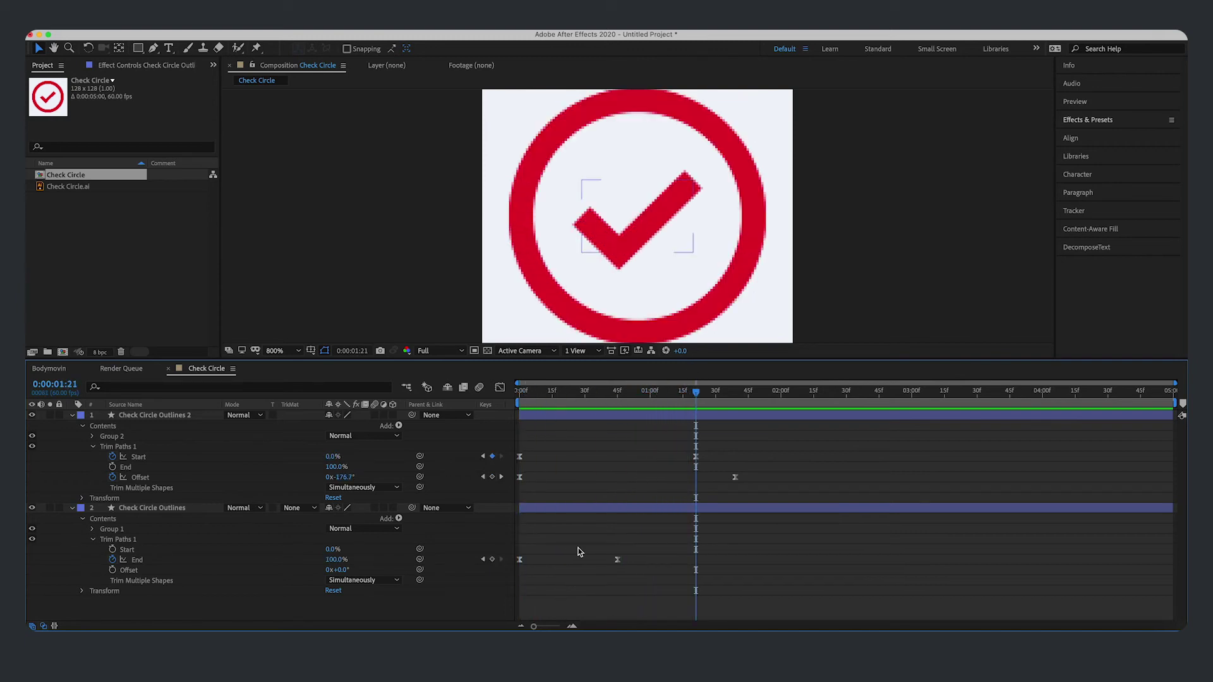
mouse_move(652, 542)
left_mouse_down()
mouse_move(516, 577)
mouse_move(556, 555)
mouse_move(637, 558)
left_mouse_up()
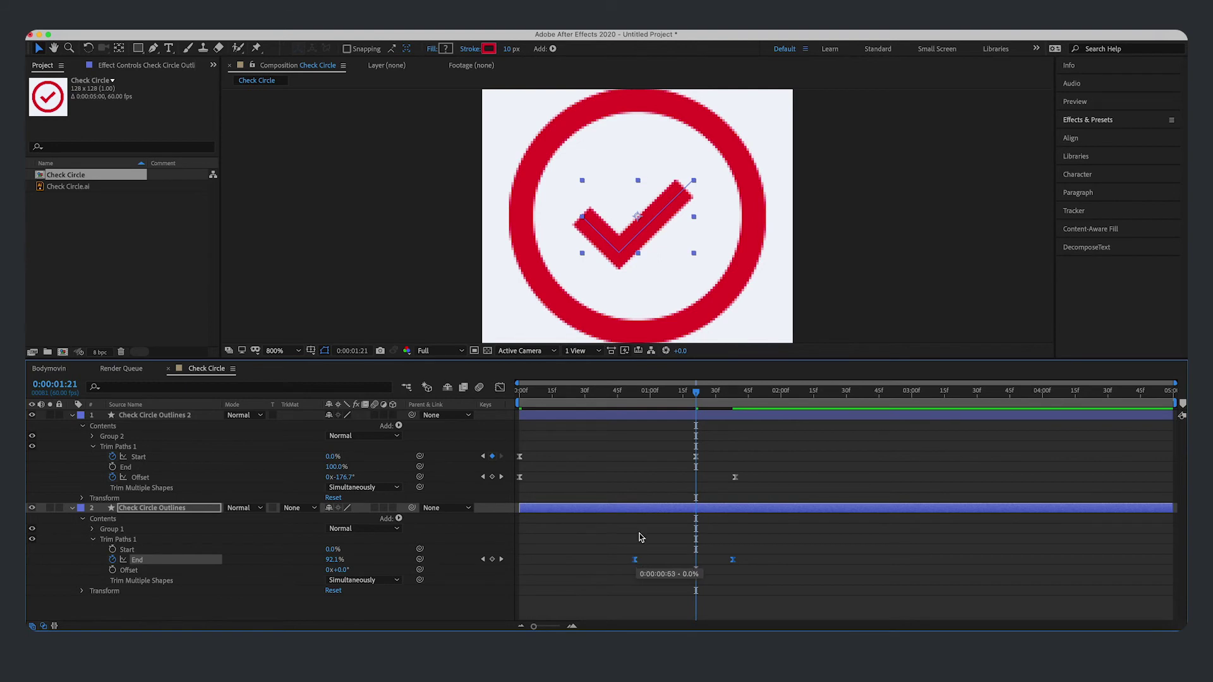
key("space")
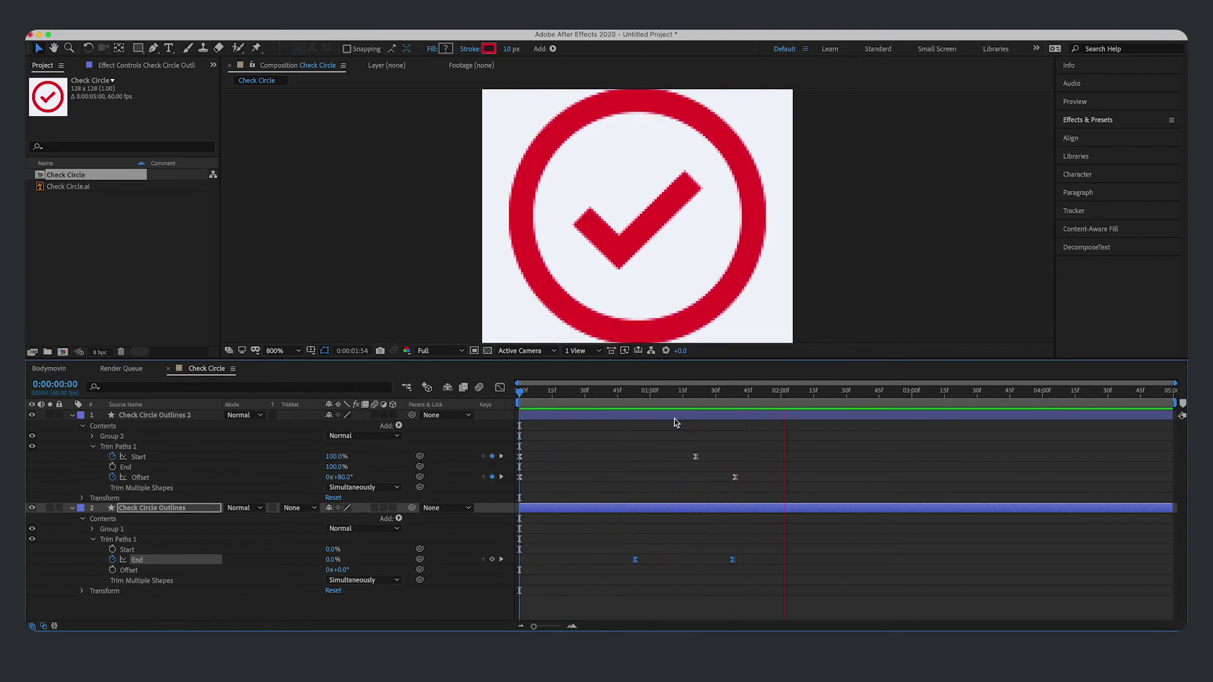
key("space")
key("space")
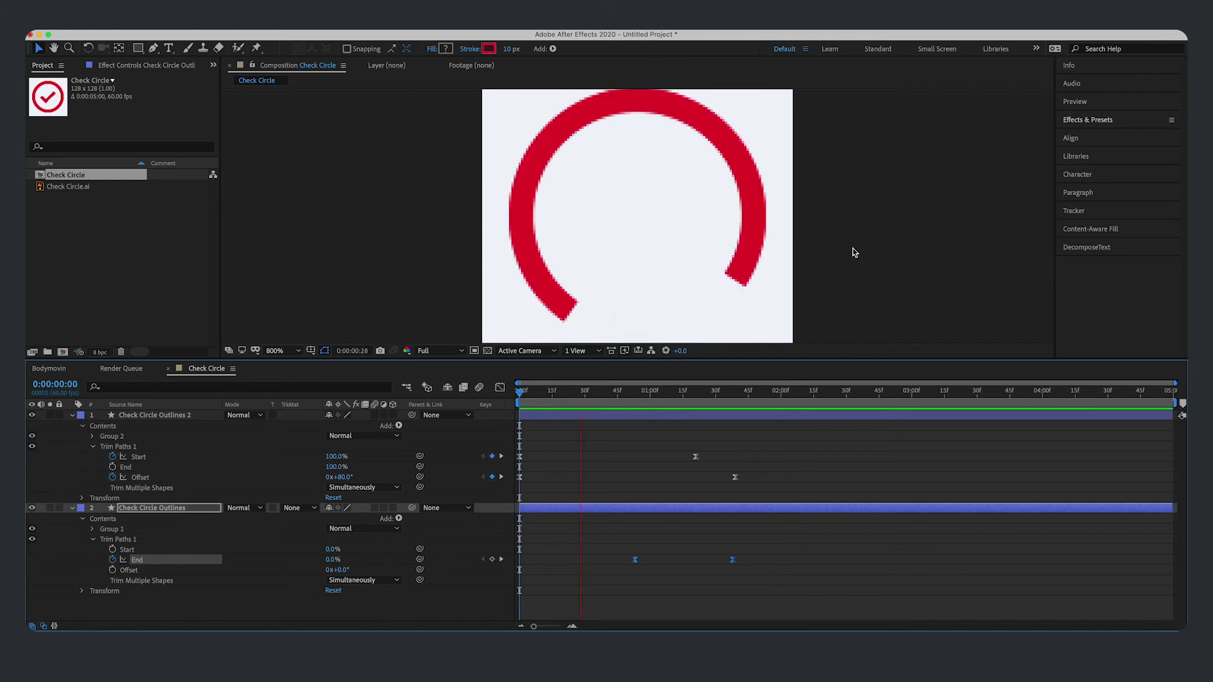
key("space")
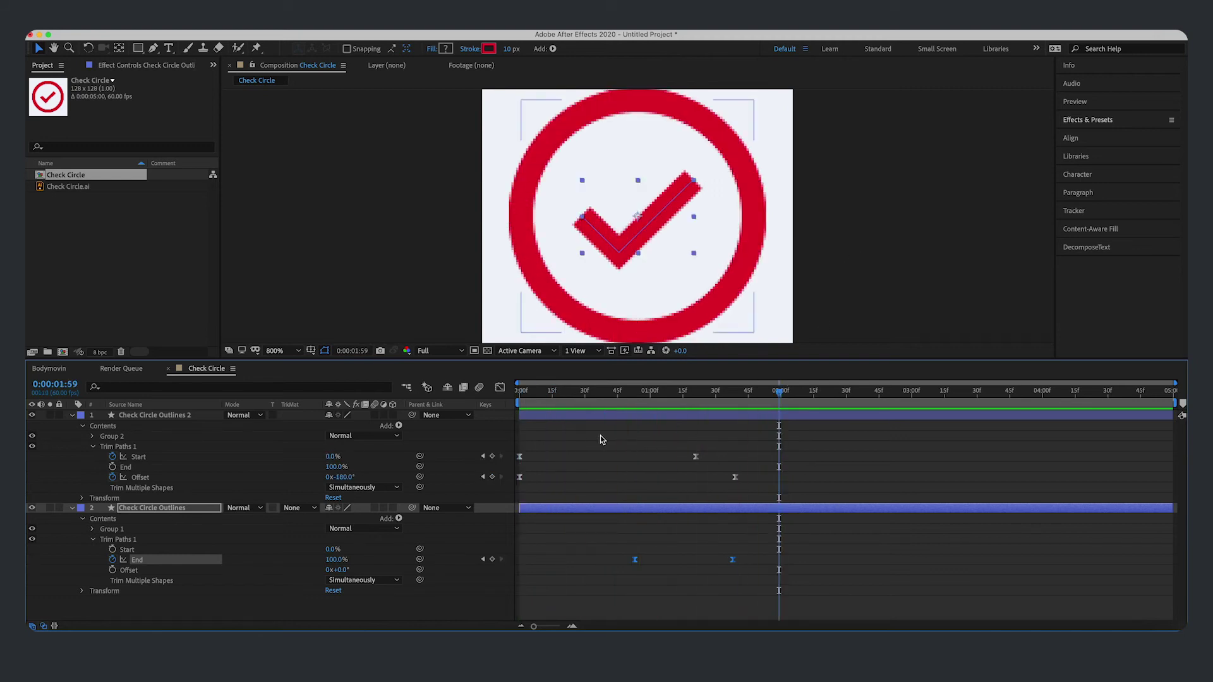
Step: Shift the checkmark's Trim Paths End keyframes earlier, toward about 0:00:01:19
left_click_drag(581, 433, 693, 565)
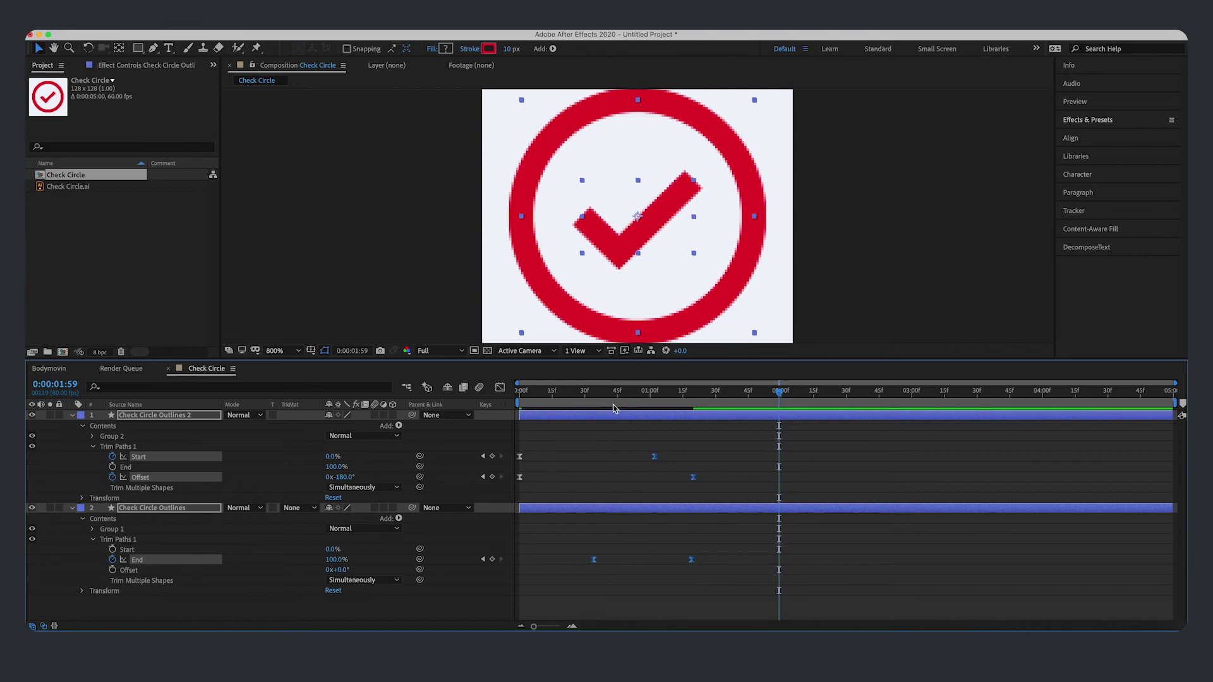
key("space")
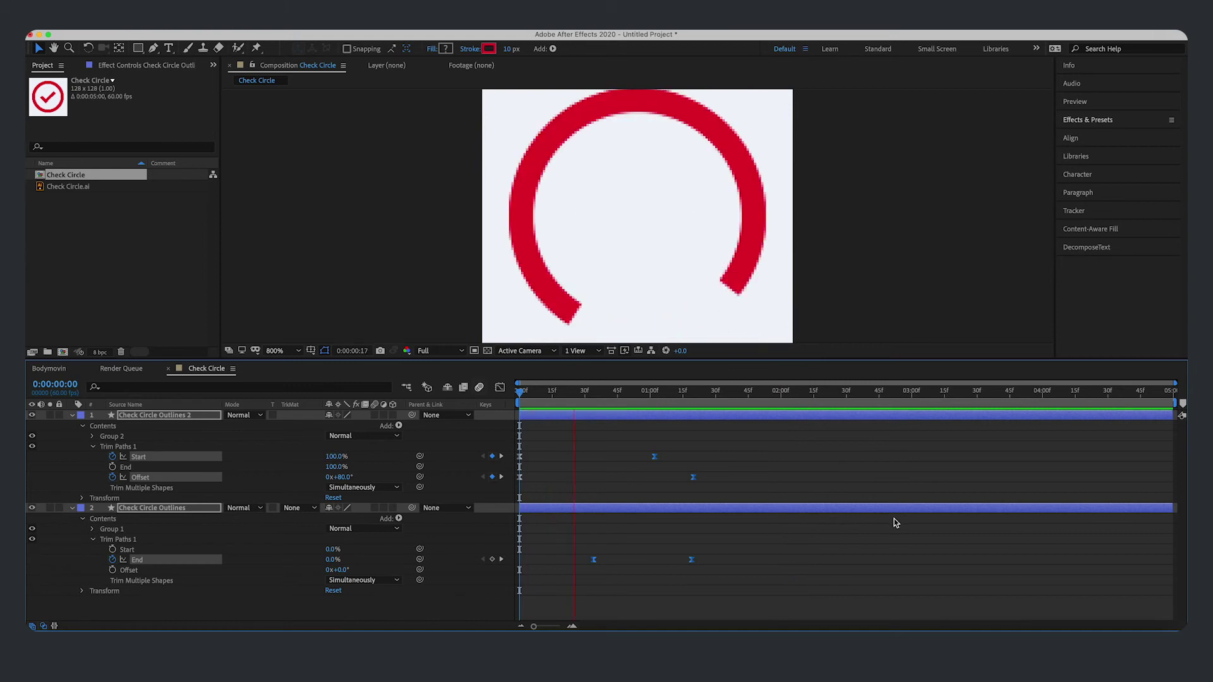
key("space")
left_click_drag(577, 554, 693, 568)
left_click(680, 561)
left_click_drag(533, 546, 706, 583)
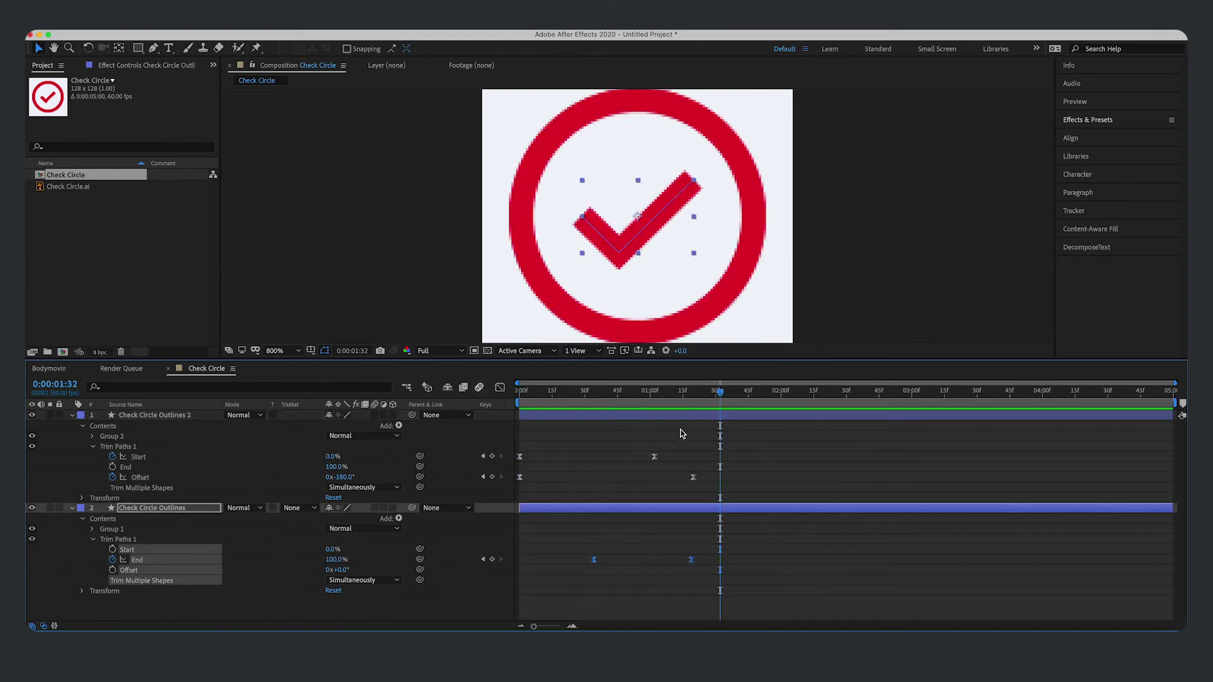
left_click(654, 394)
mouse_move(653, 397)
left_mouse_down()
mouse_move(641, 397)
mouse_move(655, 398)
left_mouse_up()
mouse_move(691, 559)
left_mouse_down()
mouse_move(657, 562)
mouse_move(667, 563)
left_mouse_up()
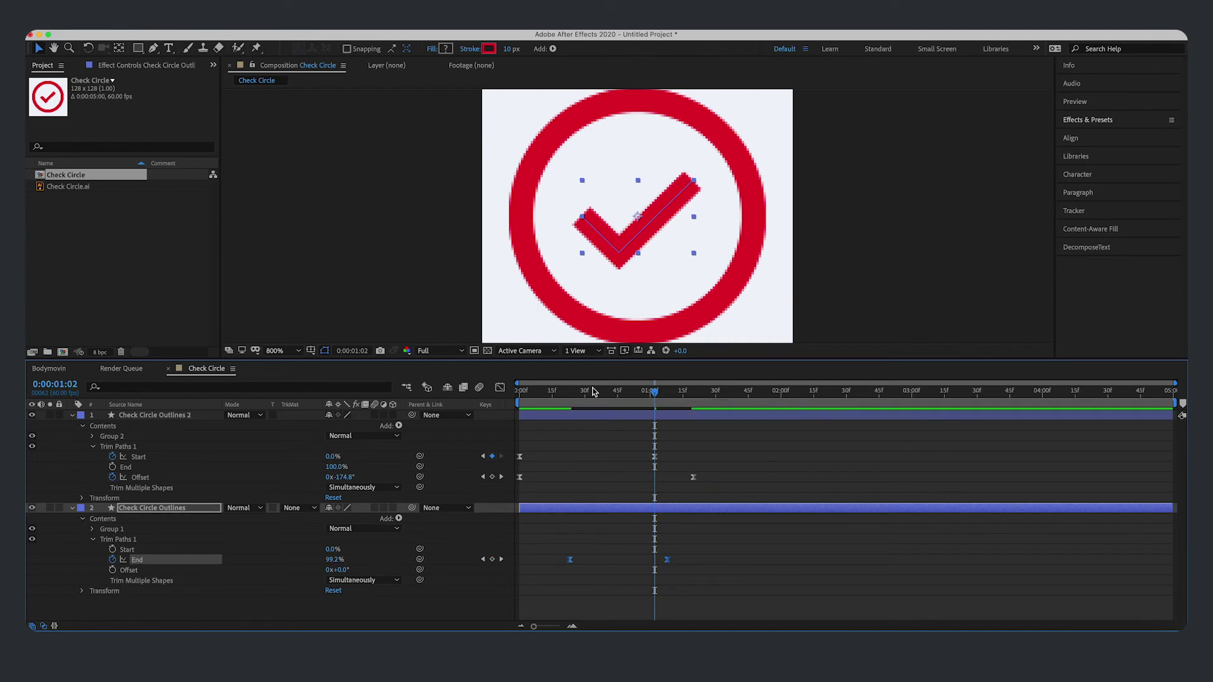
key("Home")
key("space")
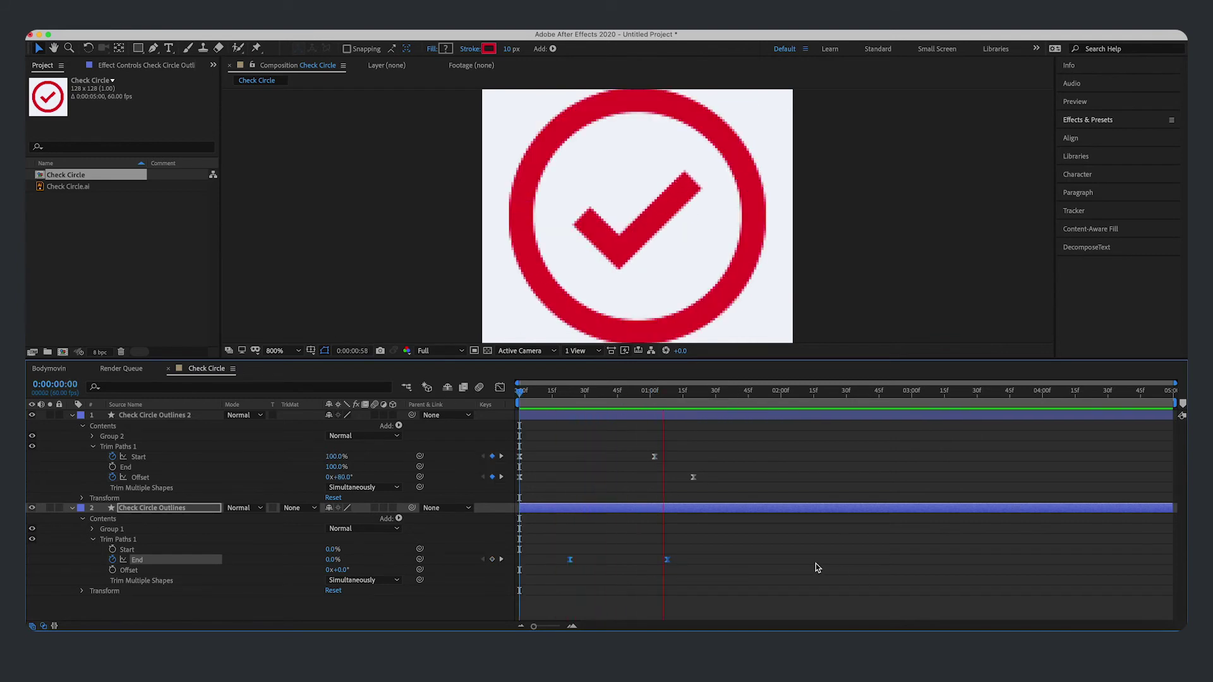
key("space")
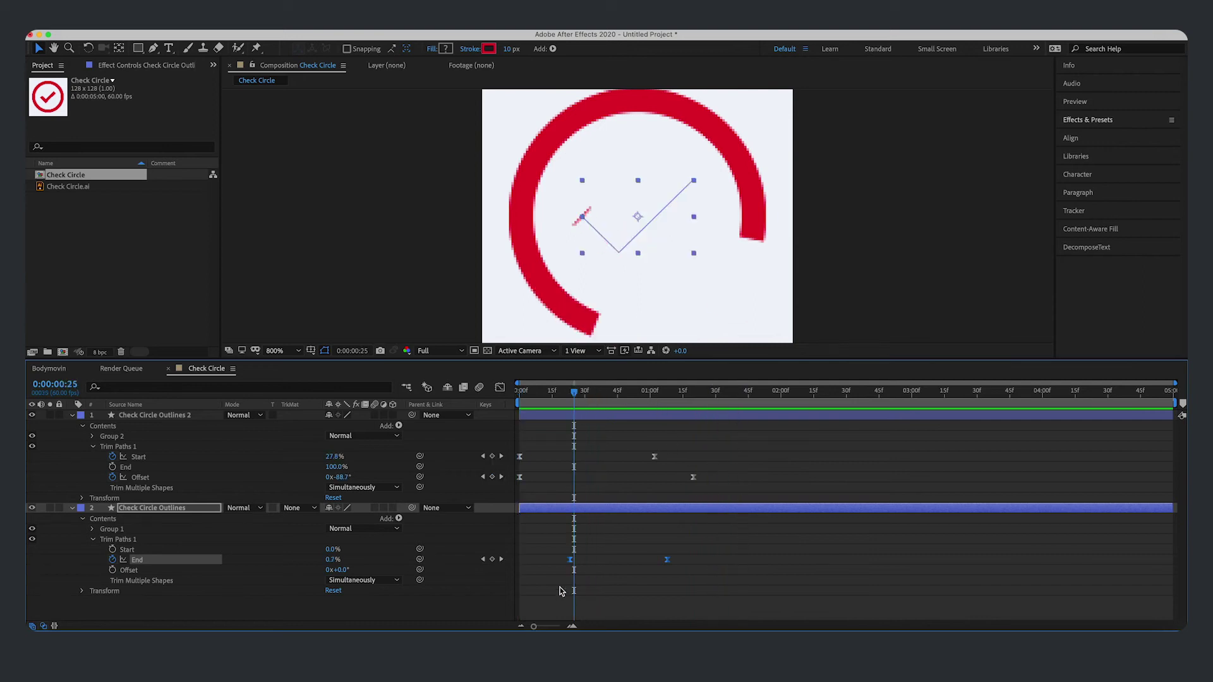
Step: Move the checkmark's first End keyframe earlier to 0:00:00:10 and preview
left_click(551, 562)
left_click(570, 560)
left_click(560, 561)
left_click_drag(570, 560, 541, 558)
key("space")
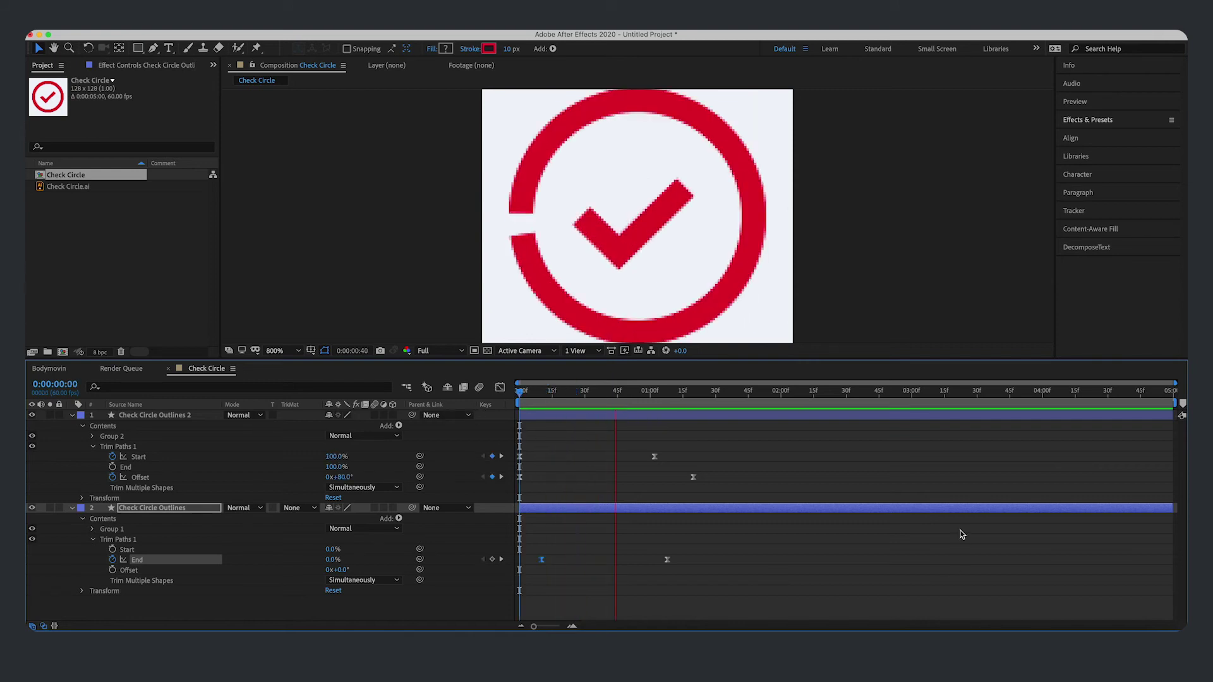
Step: Collapse both Check Circle Outlines layers' property lists and deselect them
left_click(889, 530)
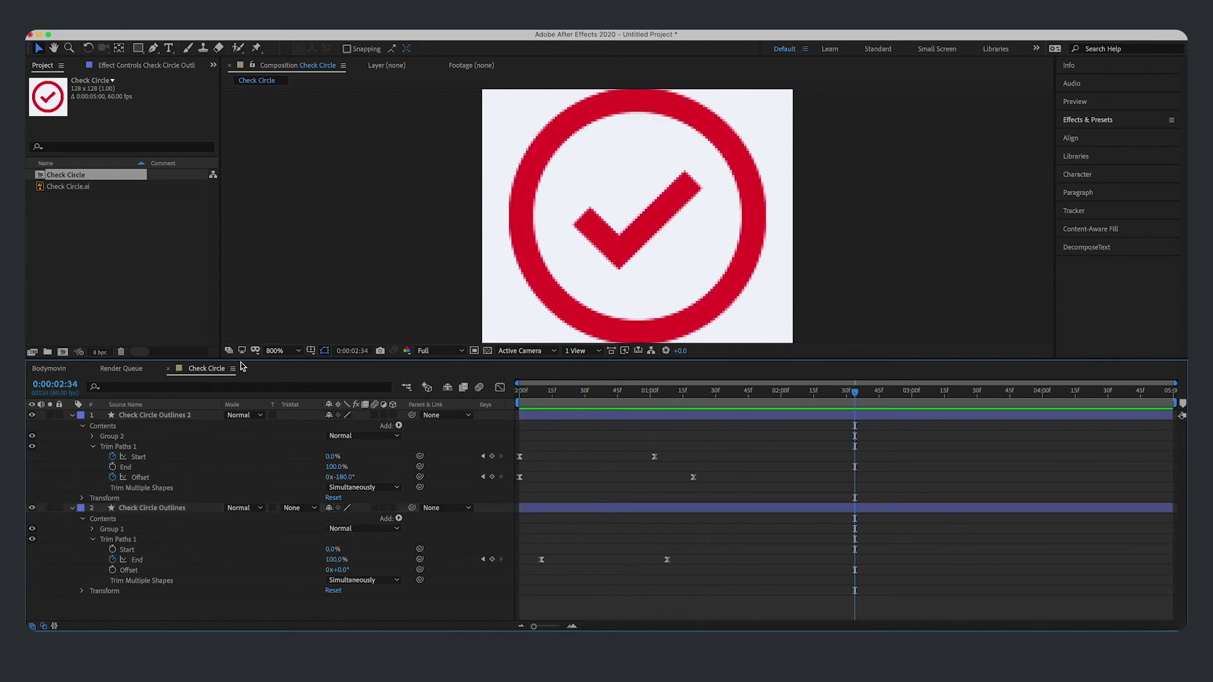
left_click(117, 419)
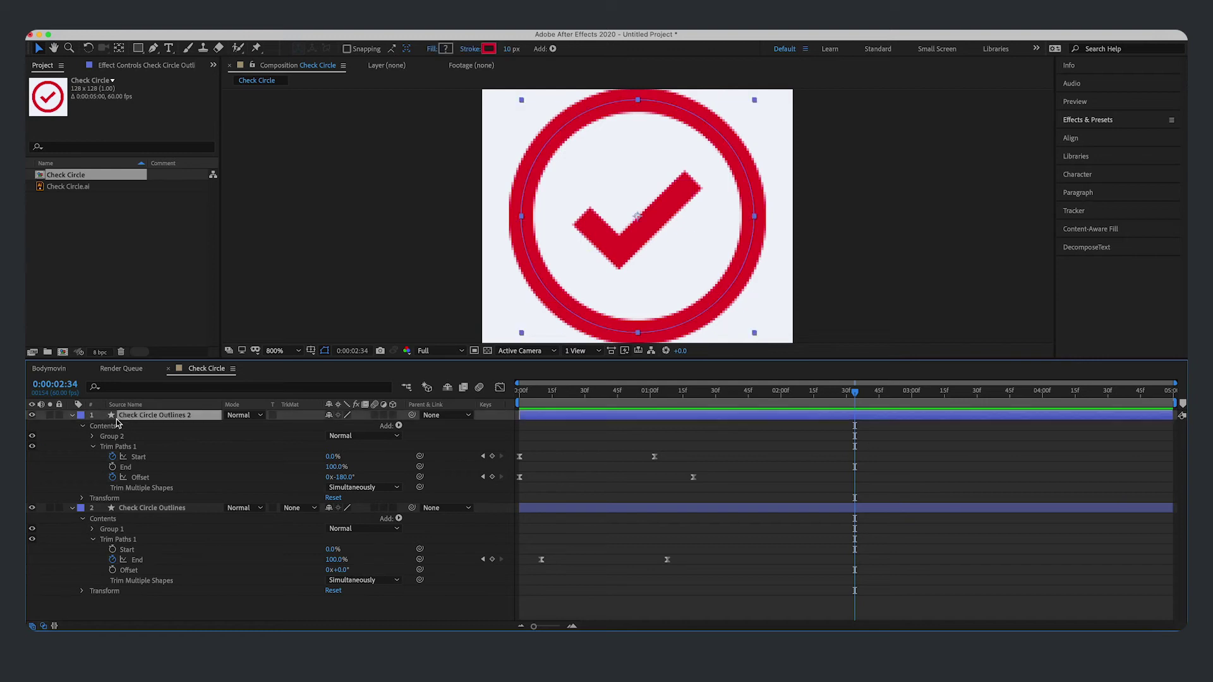
key("super+a")
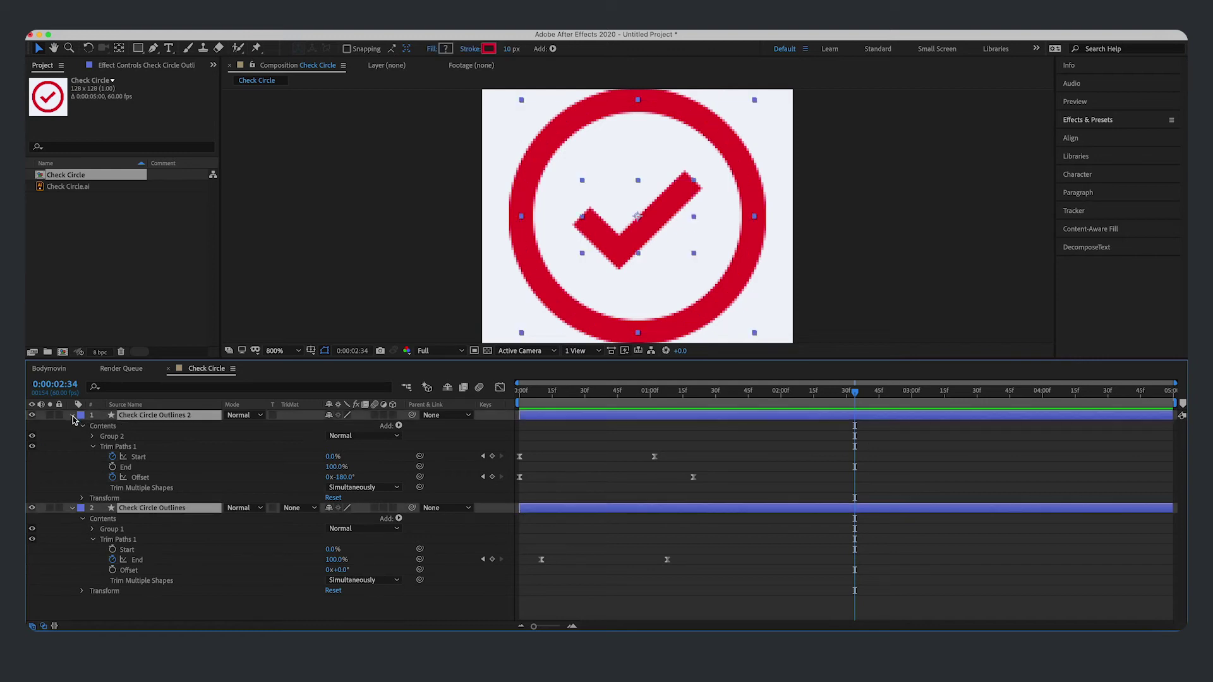
left_click(72, 416)
left_click(81, 434)
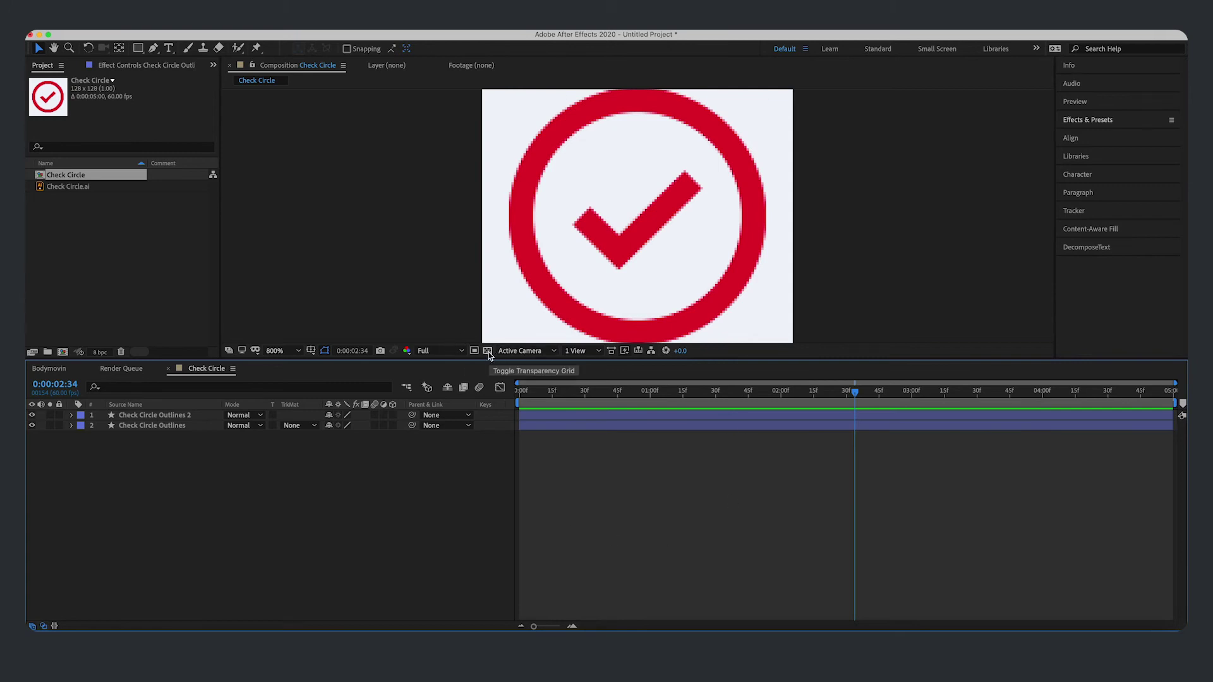
Step: Turn on the transparency grid and pick an entry from the Composition menu
left_click(488, 353)
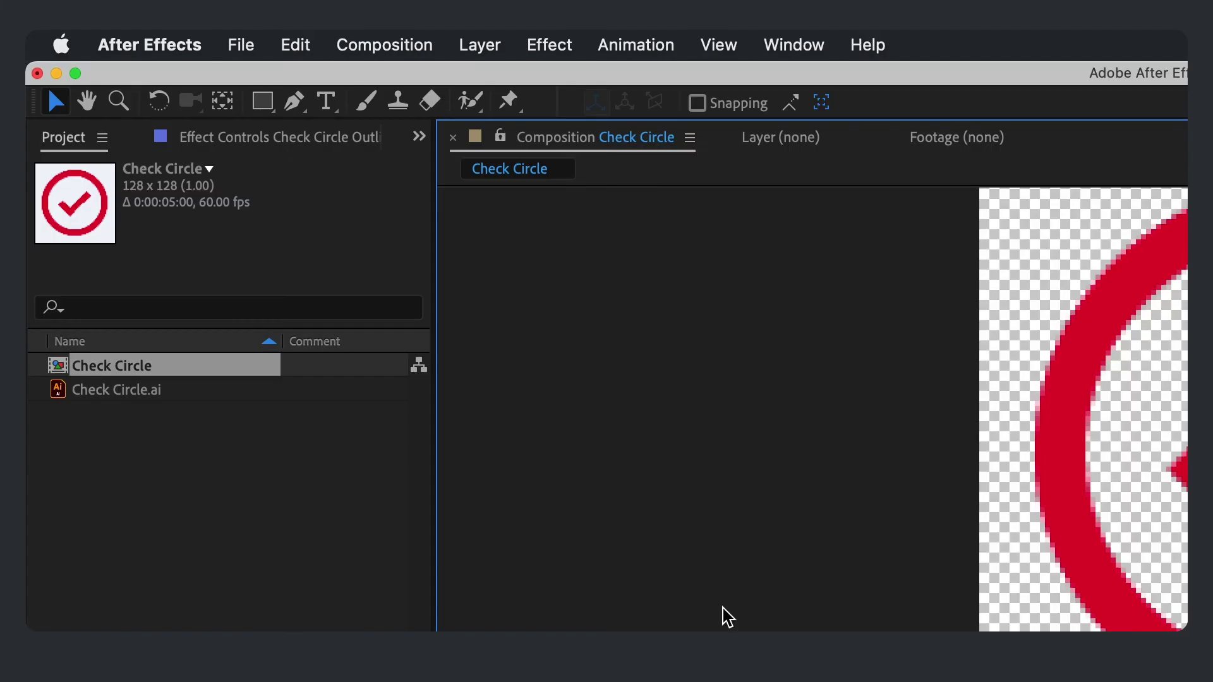
left_click(196, 20)
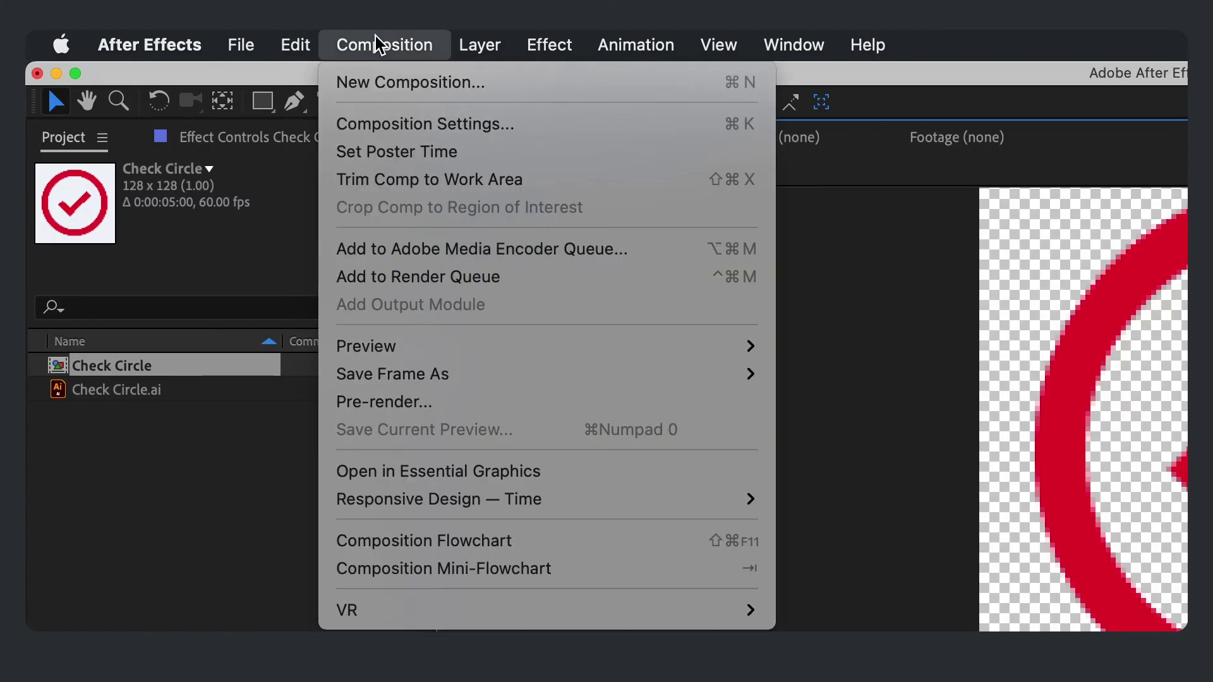
left_click(456, 278)
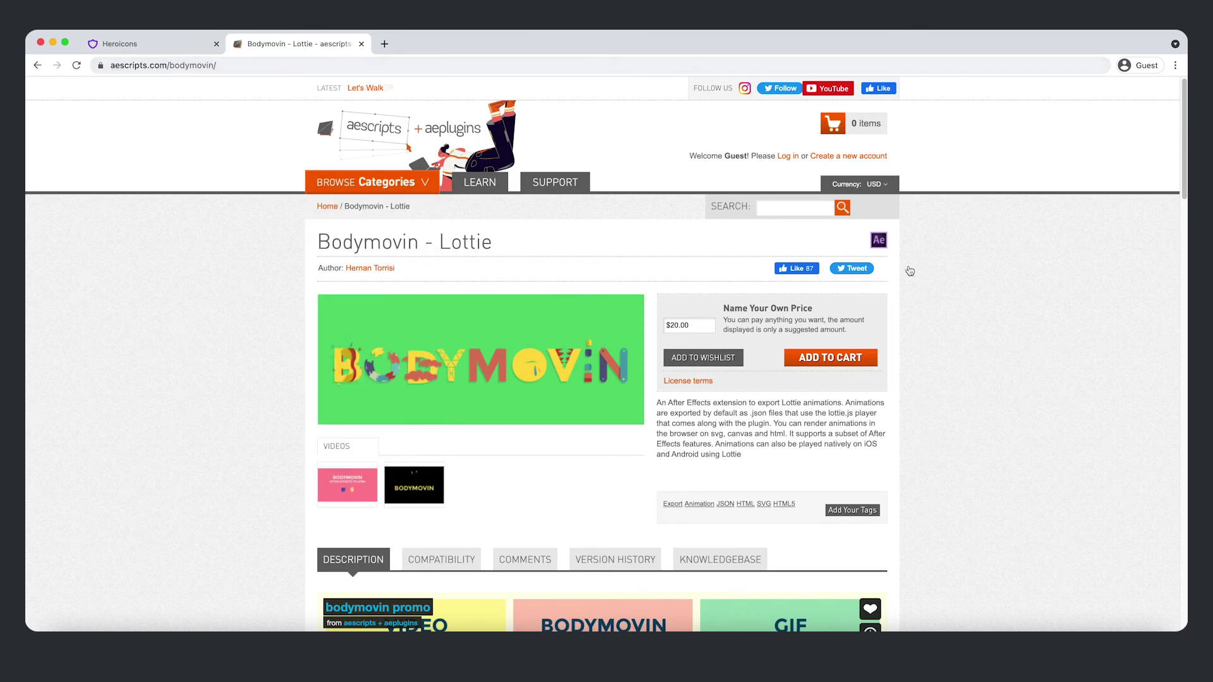
Step: Replace the $20.00 Bodymovin suggested price with 0 and scroll down the product page
scroll(890, 406, "down", 1)
left_click(689, 323)
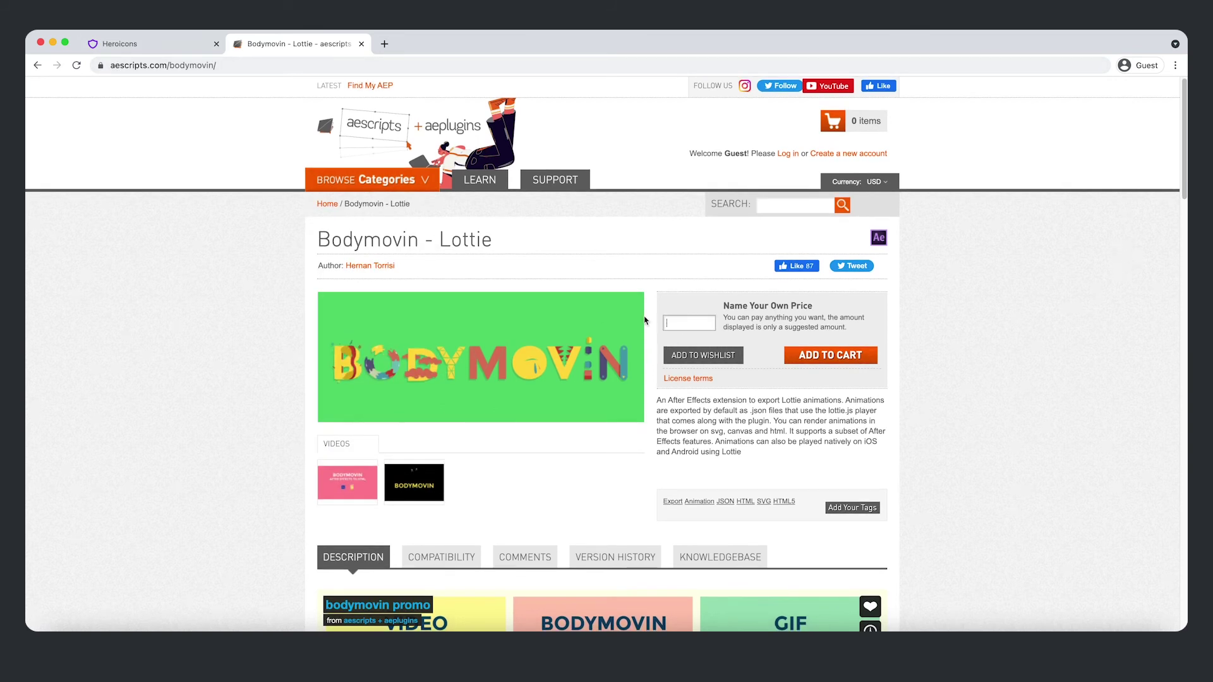
type("0")
left_click(801, 376)
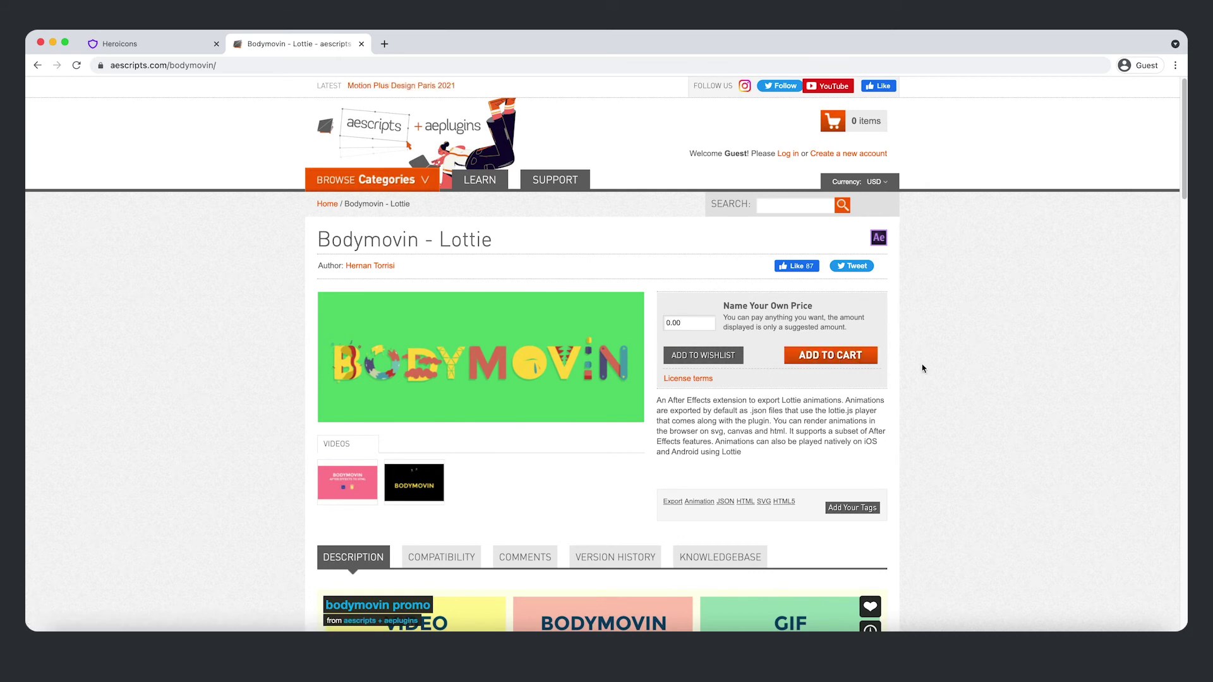
scroll(904, 379, "down", 4)
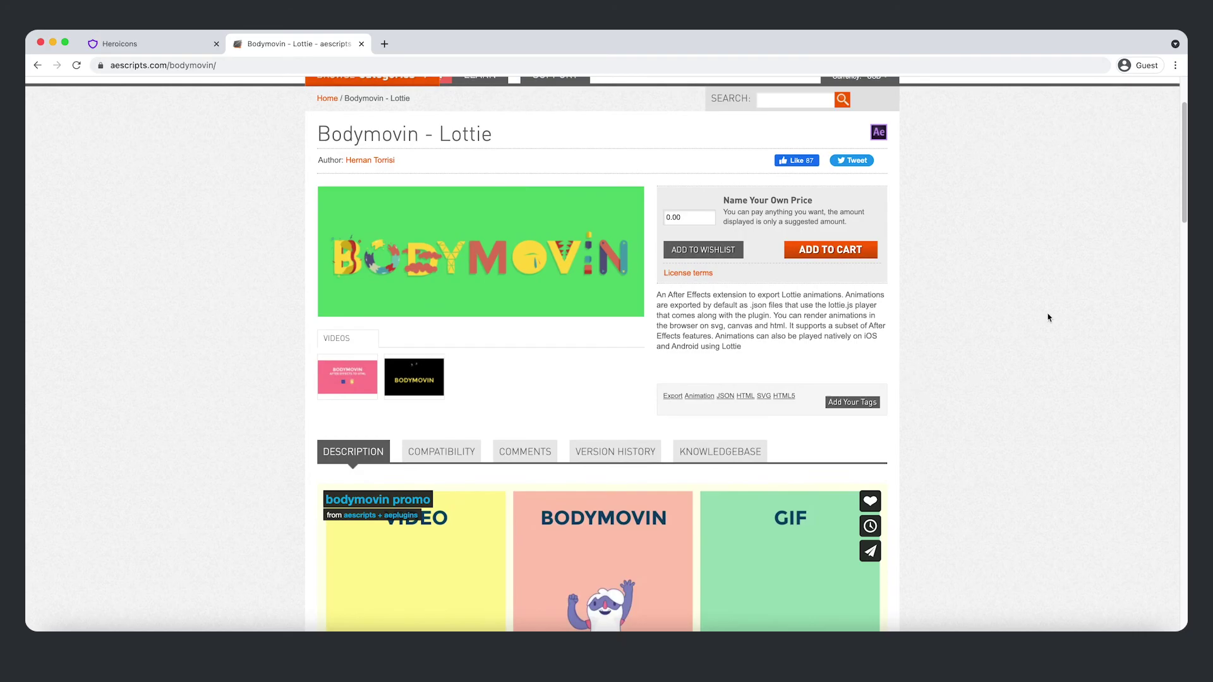
scroll(1043, 318, "down", 3)
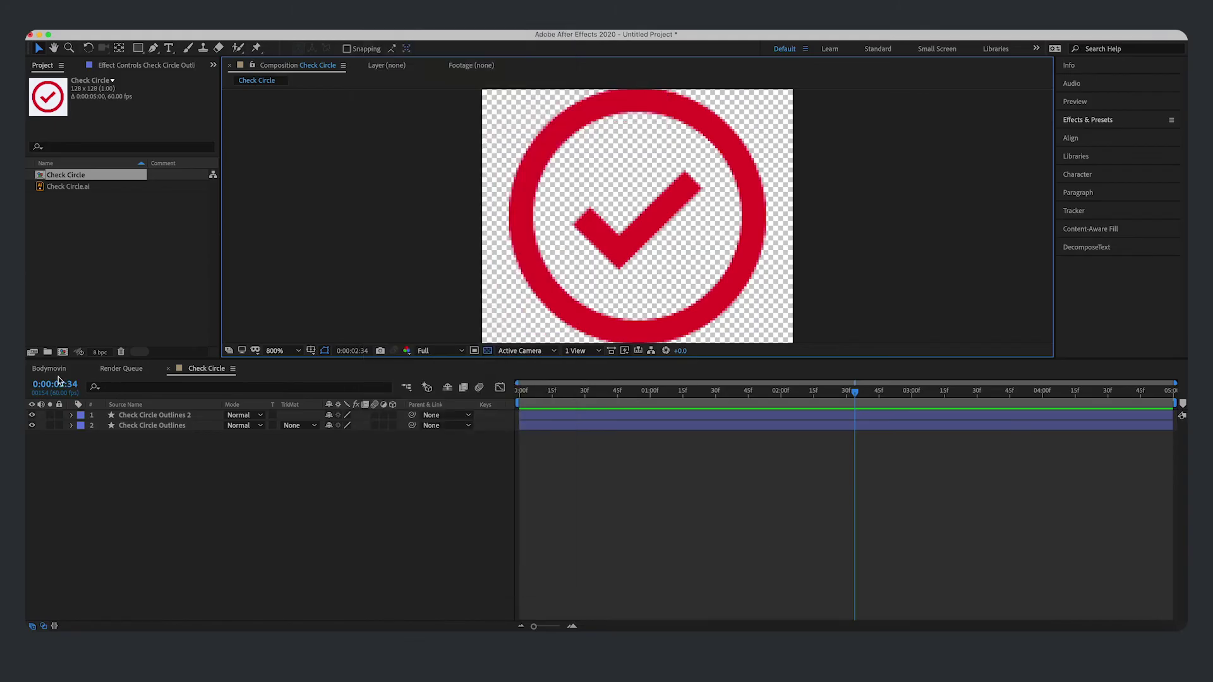
Step: Bring the Bodymovin export panel to the front and check its options list
left_click(55, 368)
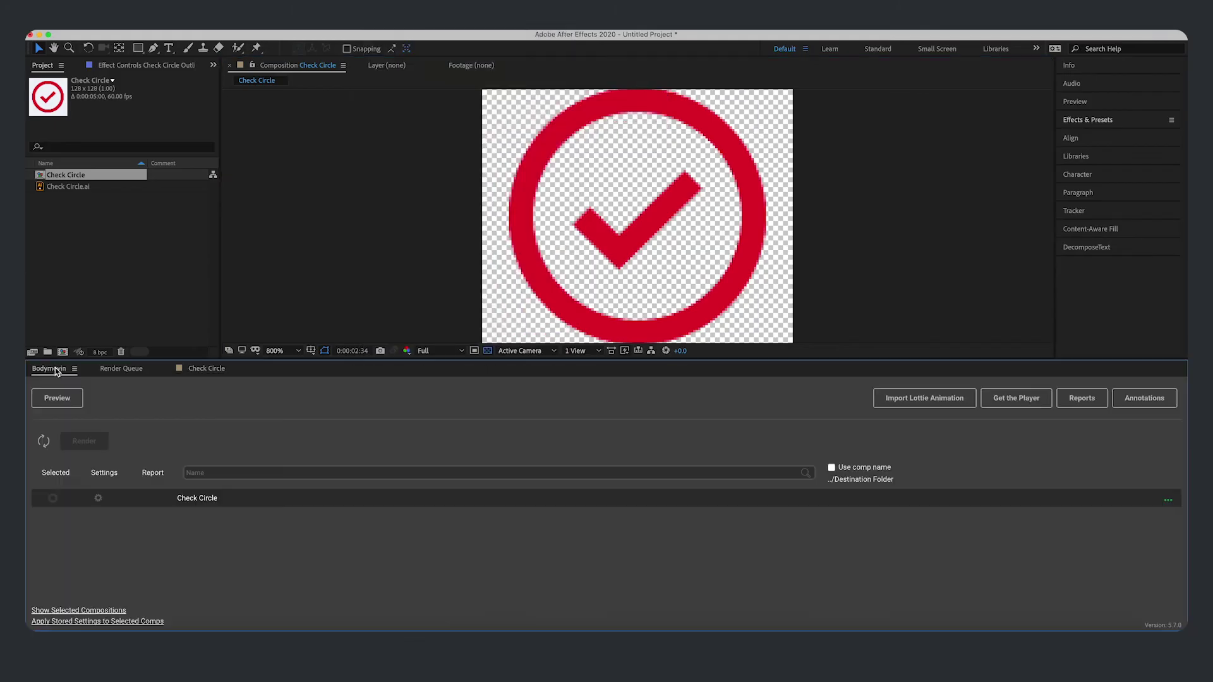
left_click(74, 373)
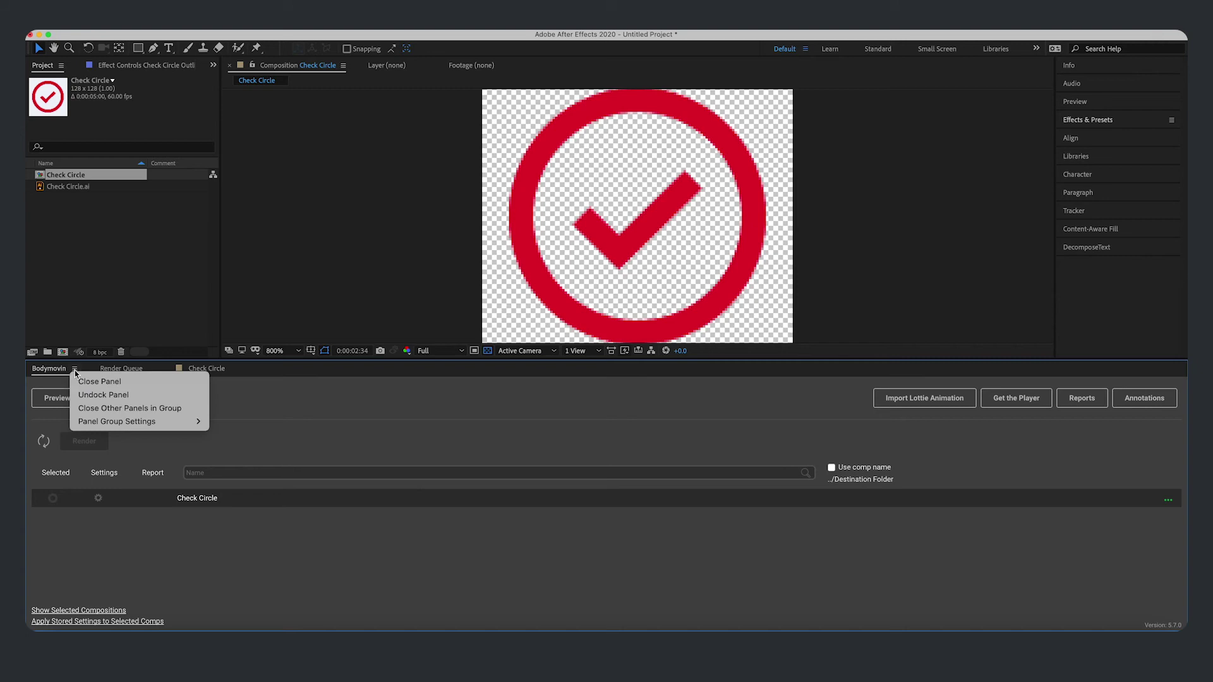
left_click(318, 432)
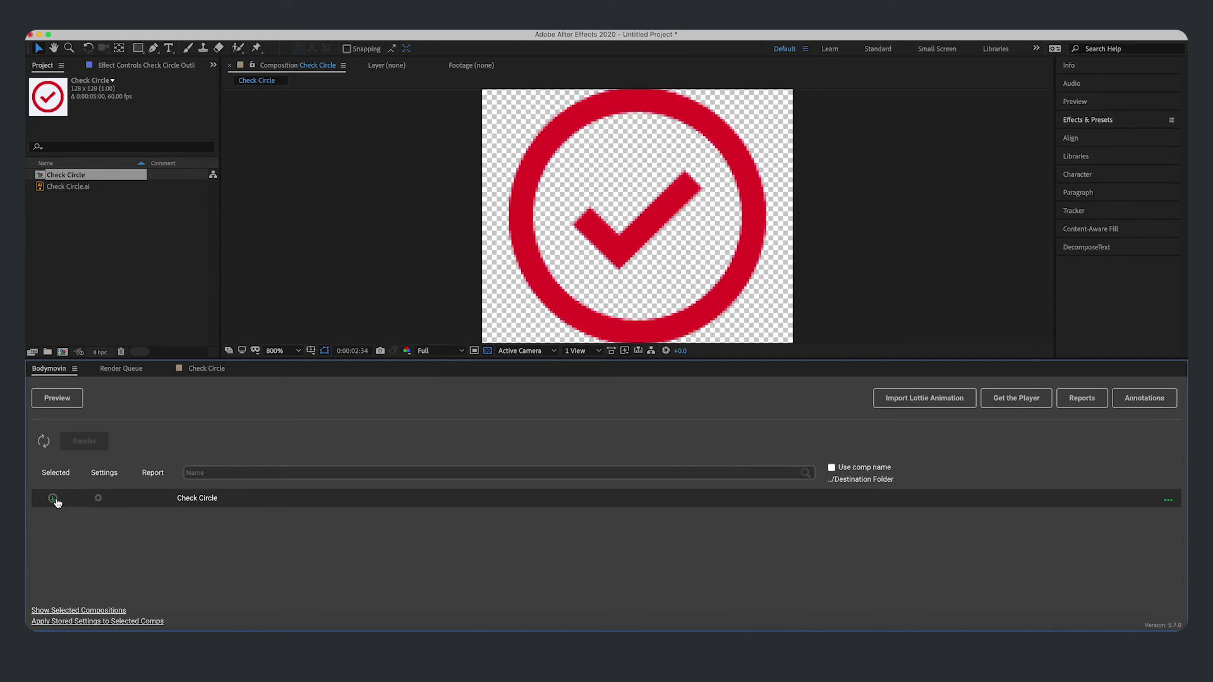
Step: In Check Circle's Bodymovin settings, enable the Demo export under Standard and save the settings
left_click(99, 499)
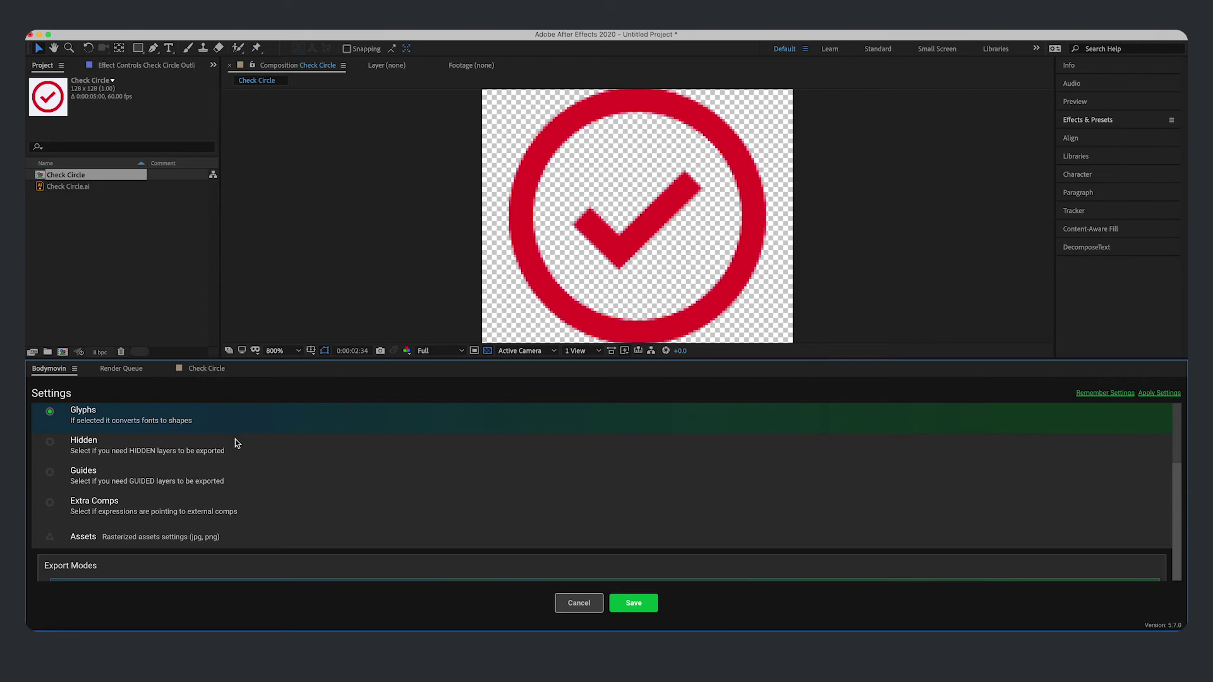
scroll(235, 439, "down", 1)
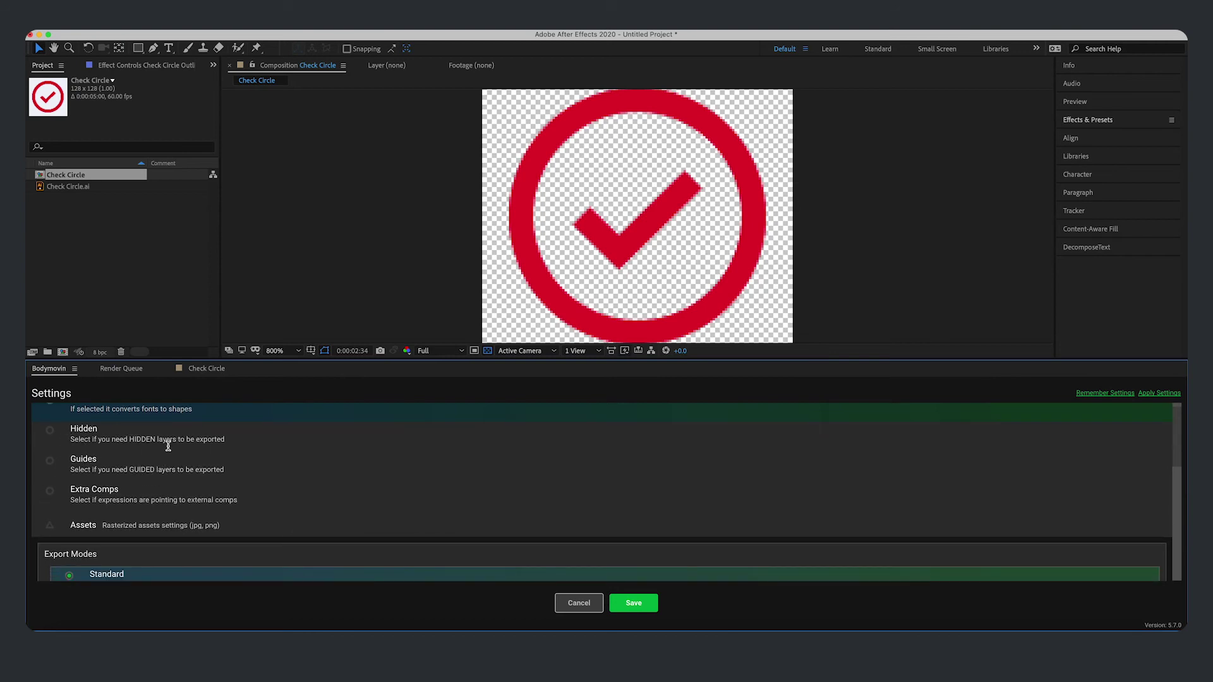
scroll(180, 458, "down", 1)
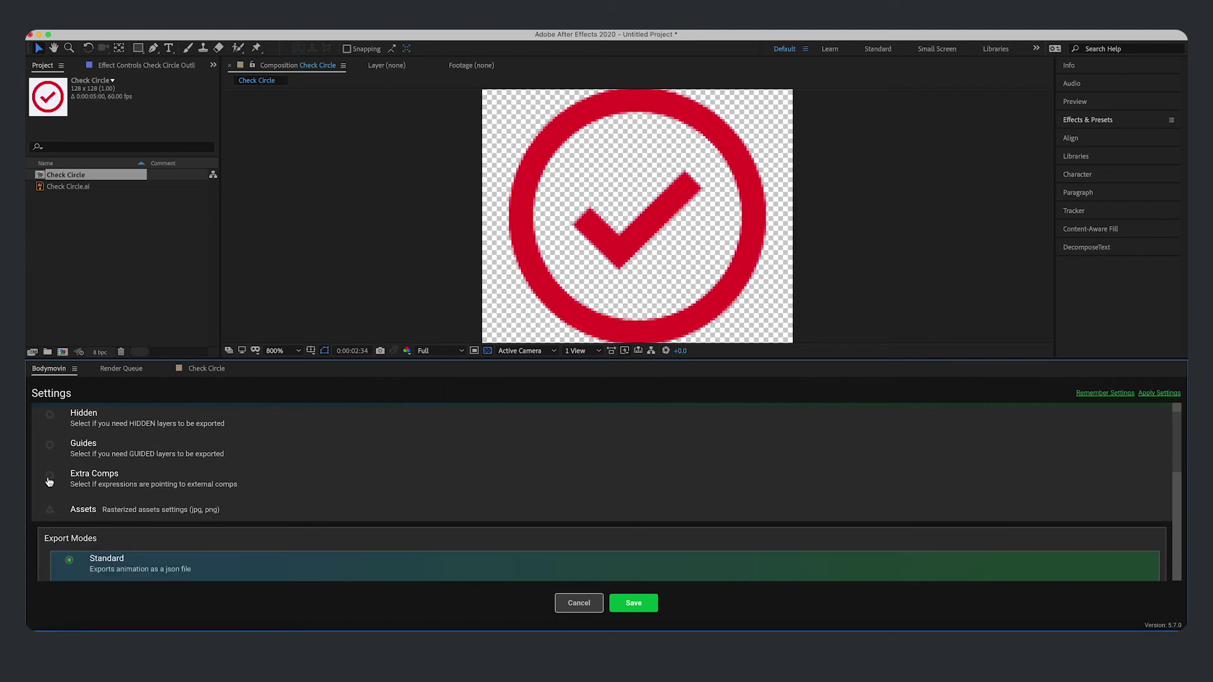
scroll(162, 475, "down", 5)
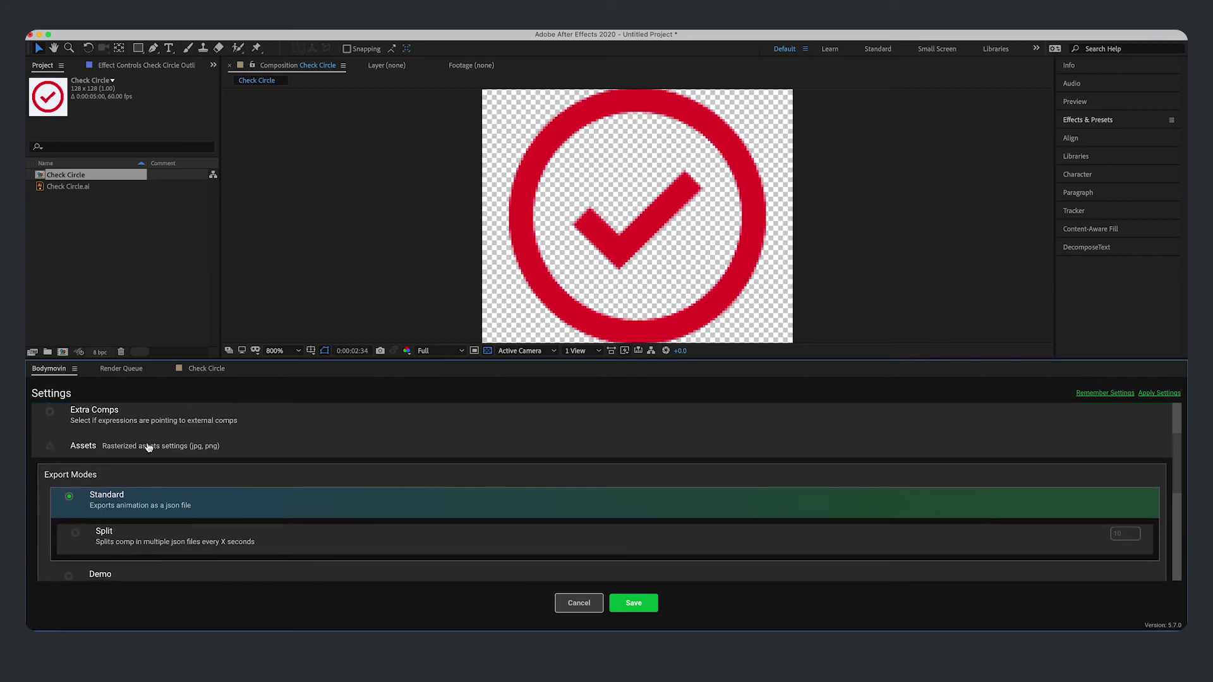
scroll(149, 442, "down", 3)
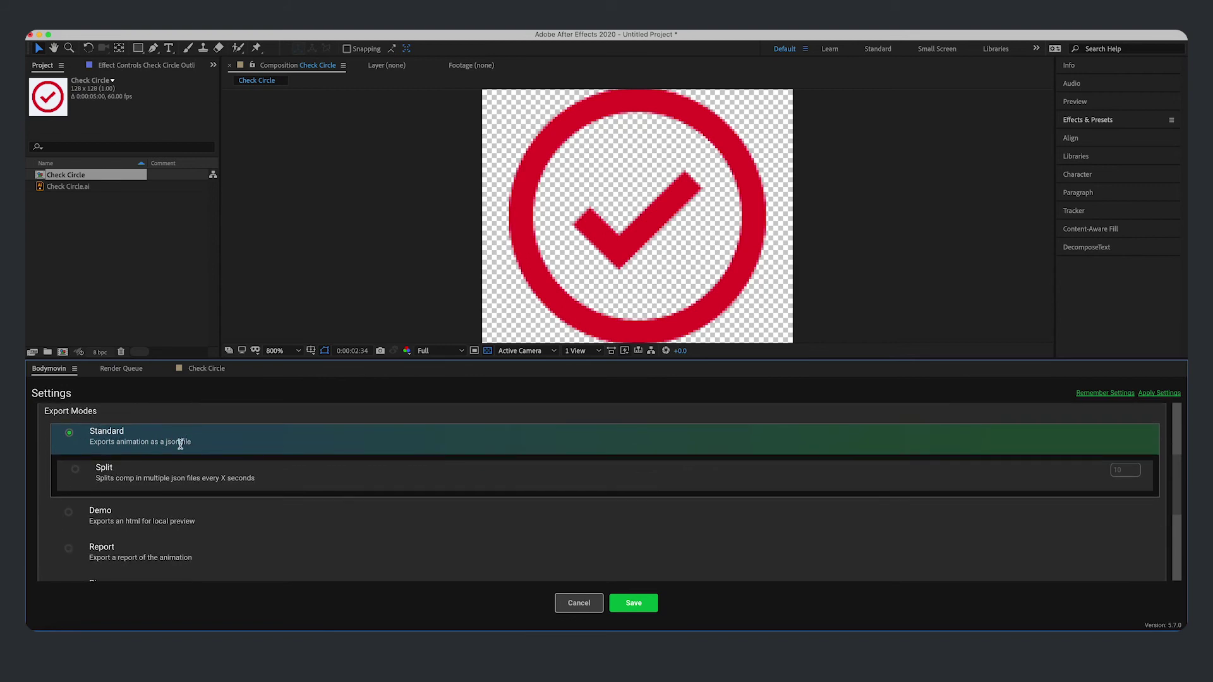
scroll(193, 443, "down", 1)
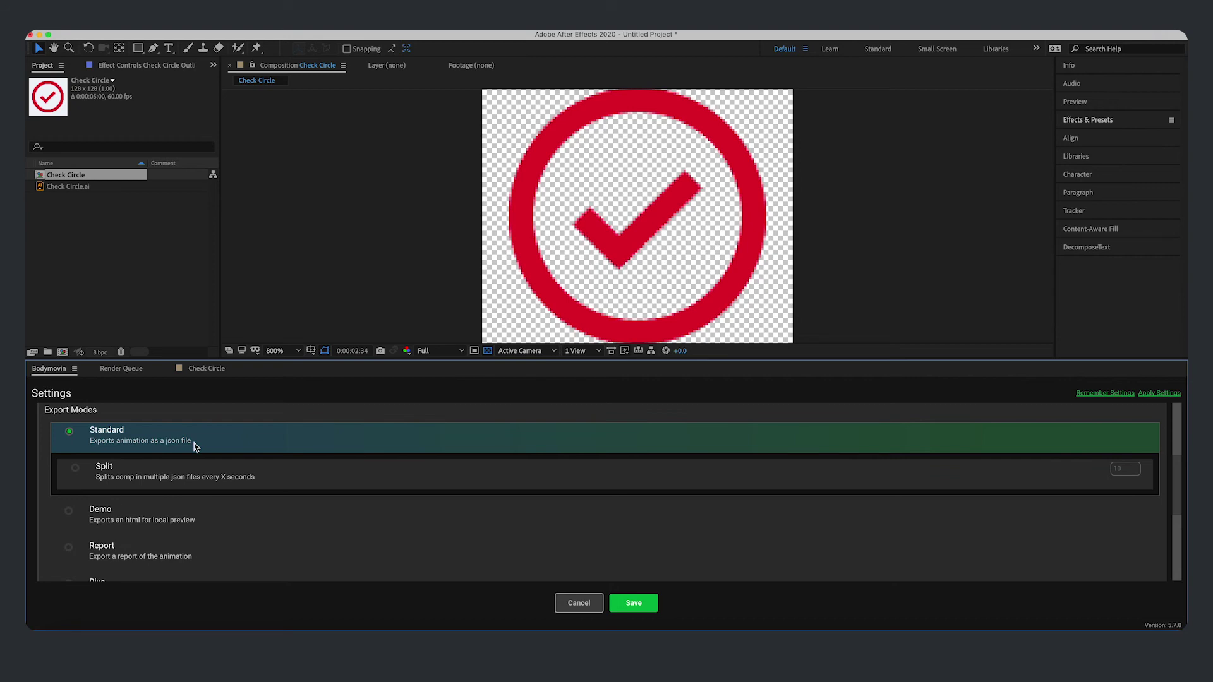
scroll(194, 442, "down", 2)
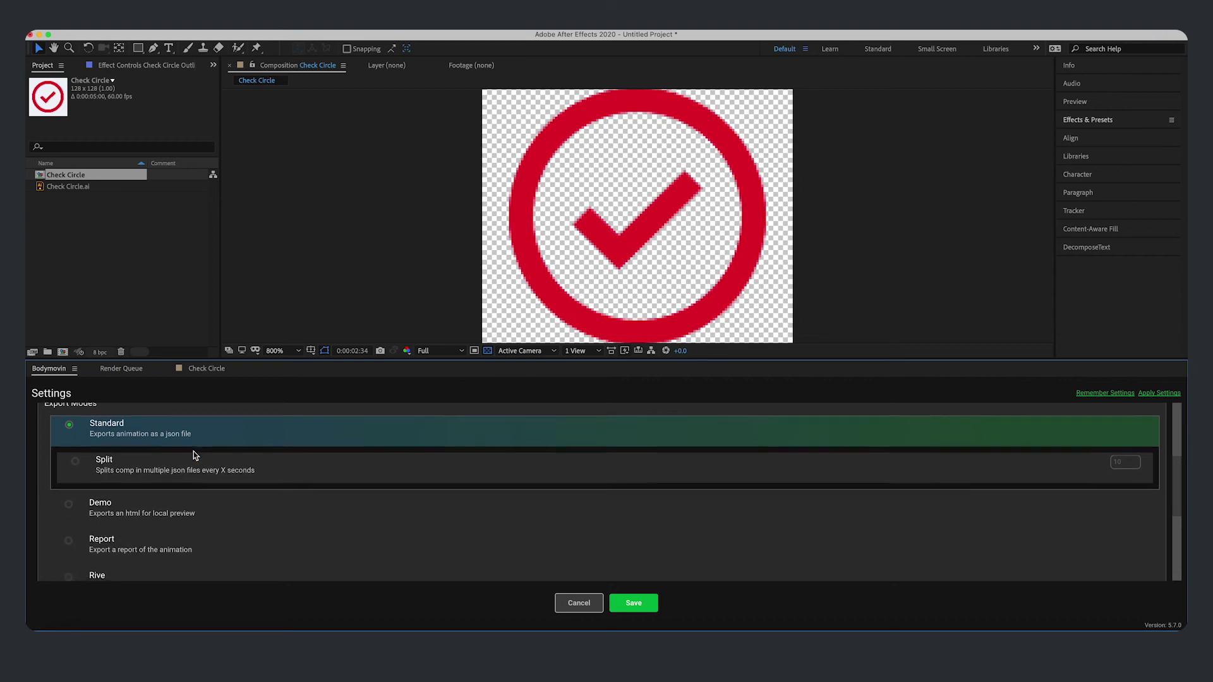
scroll(643, 525, "down", 3)
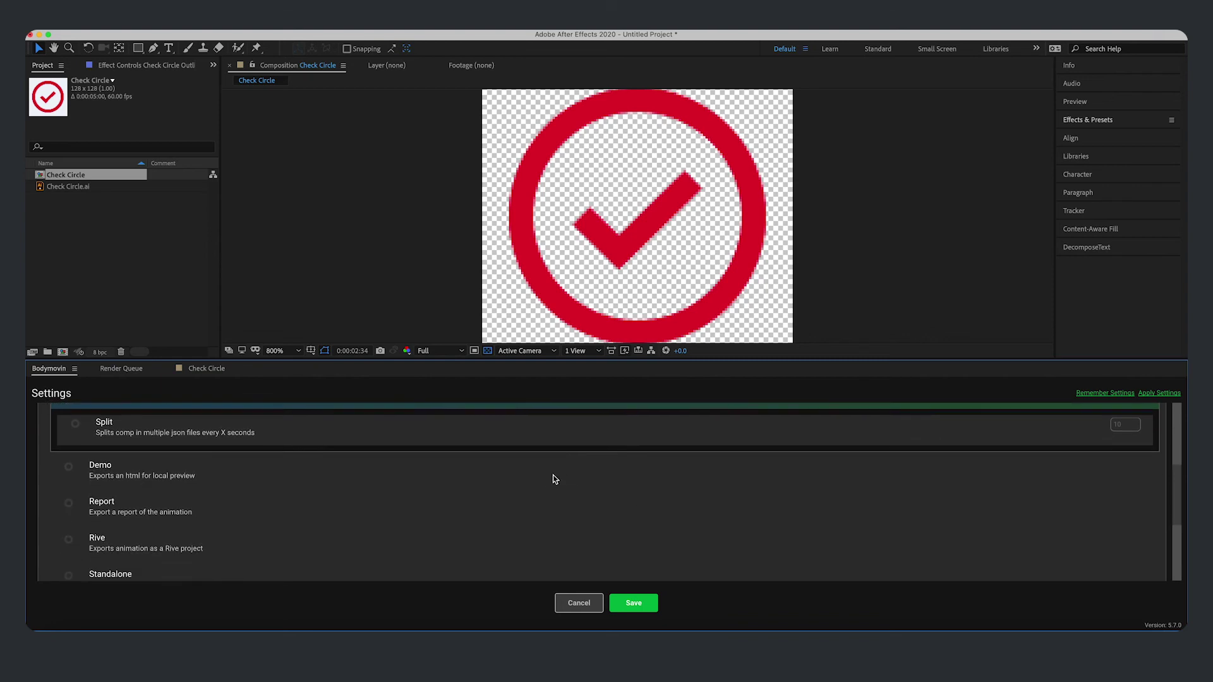
left_click(66, 470)
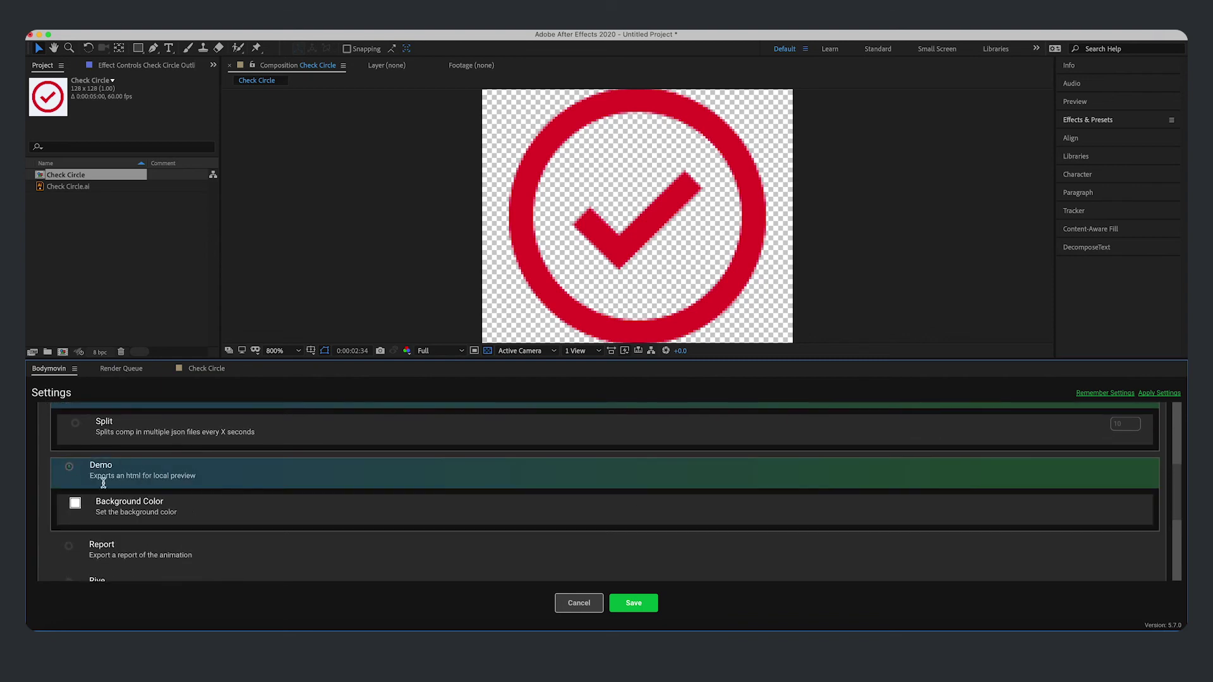
scroll(120, 493, "up", 1)
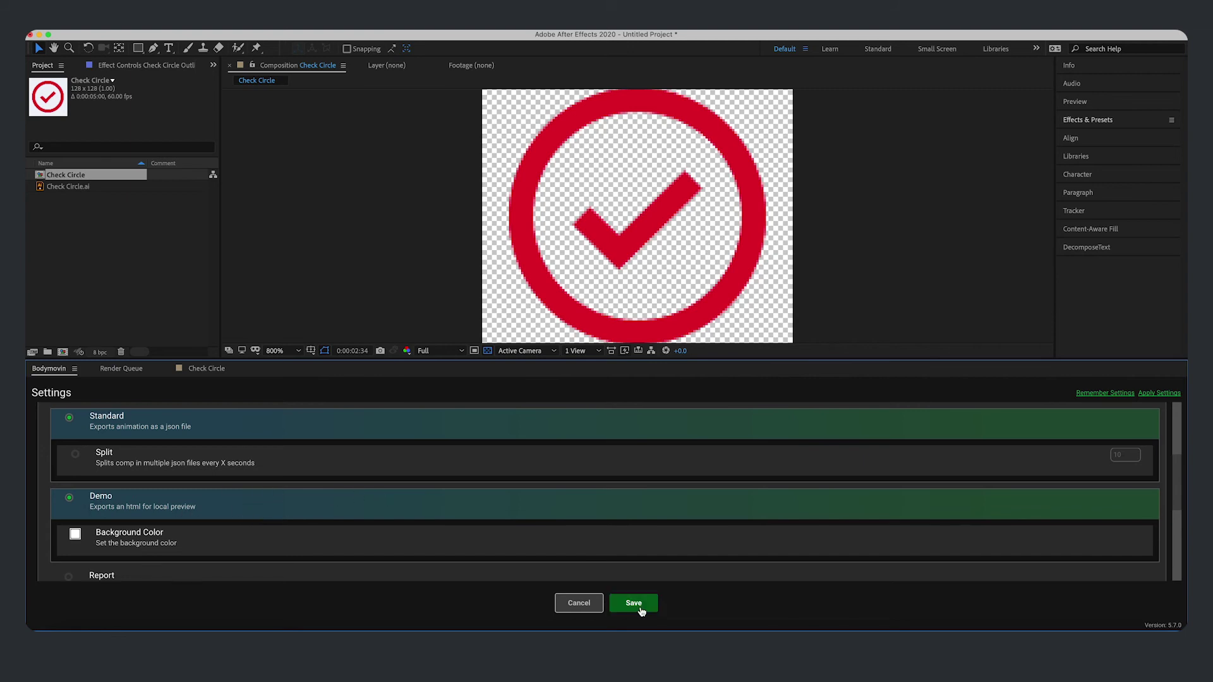
left_click(634, 603)
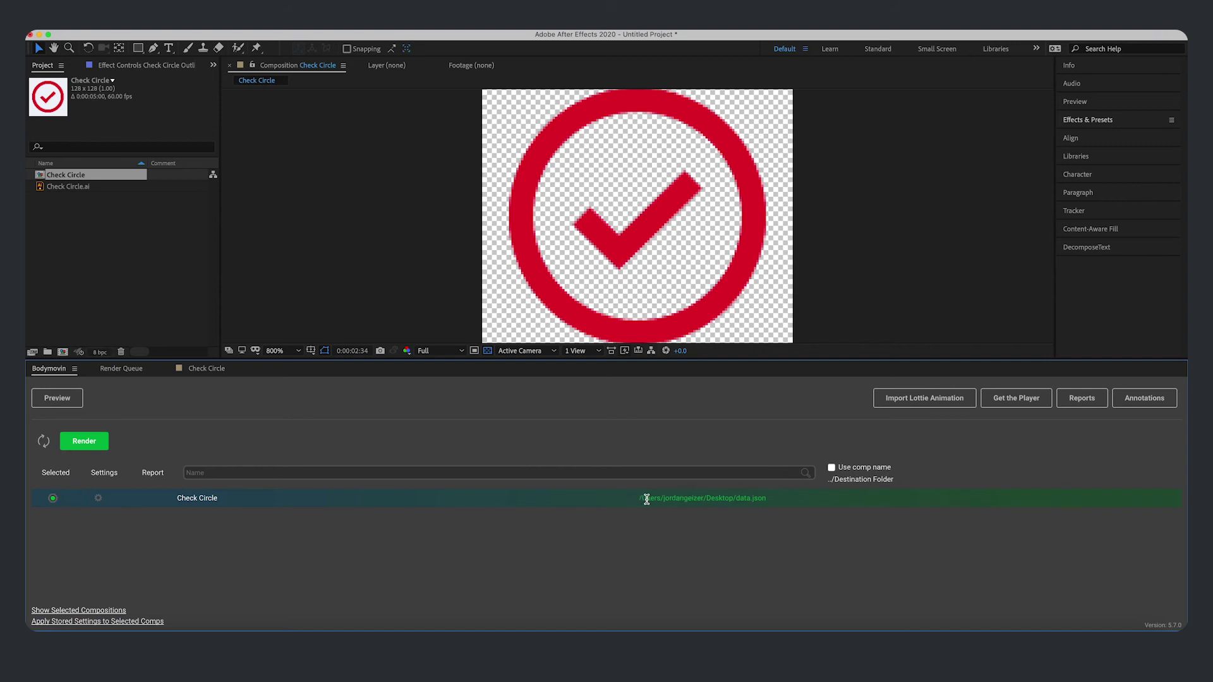
Step: Set the Bodymovin export destination to data.json on the Desktop
left_click_drag(645, 498, 730, 498)
key("Escape")
left_click(708, 485)
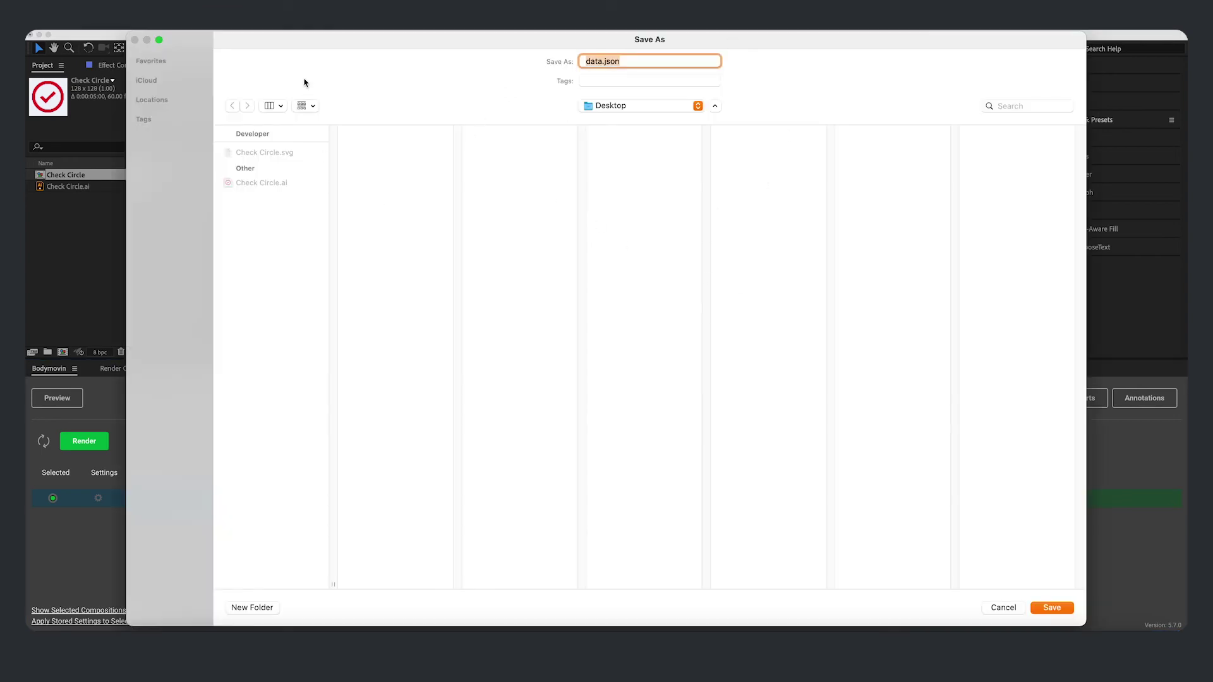
left_click(1067, 609)
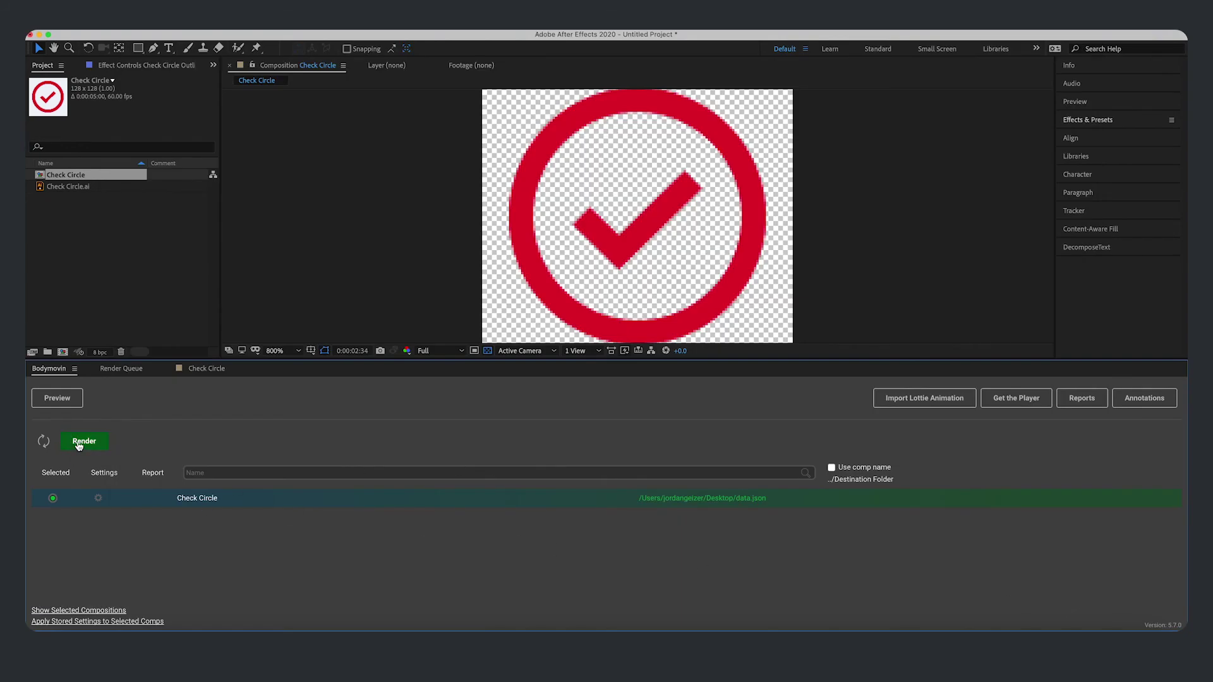
Step: Render the Check Circle animation to JSON and close the finished render report
left_click(82, 442)
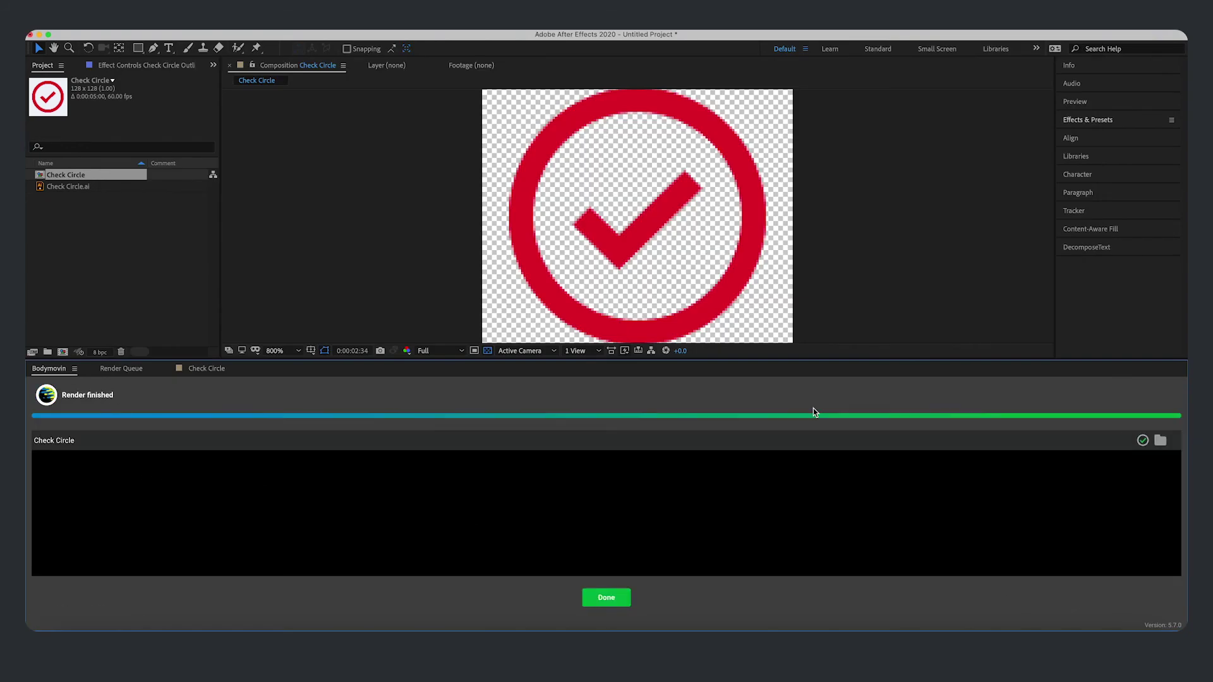
left_click(594, 597)
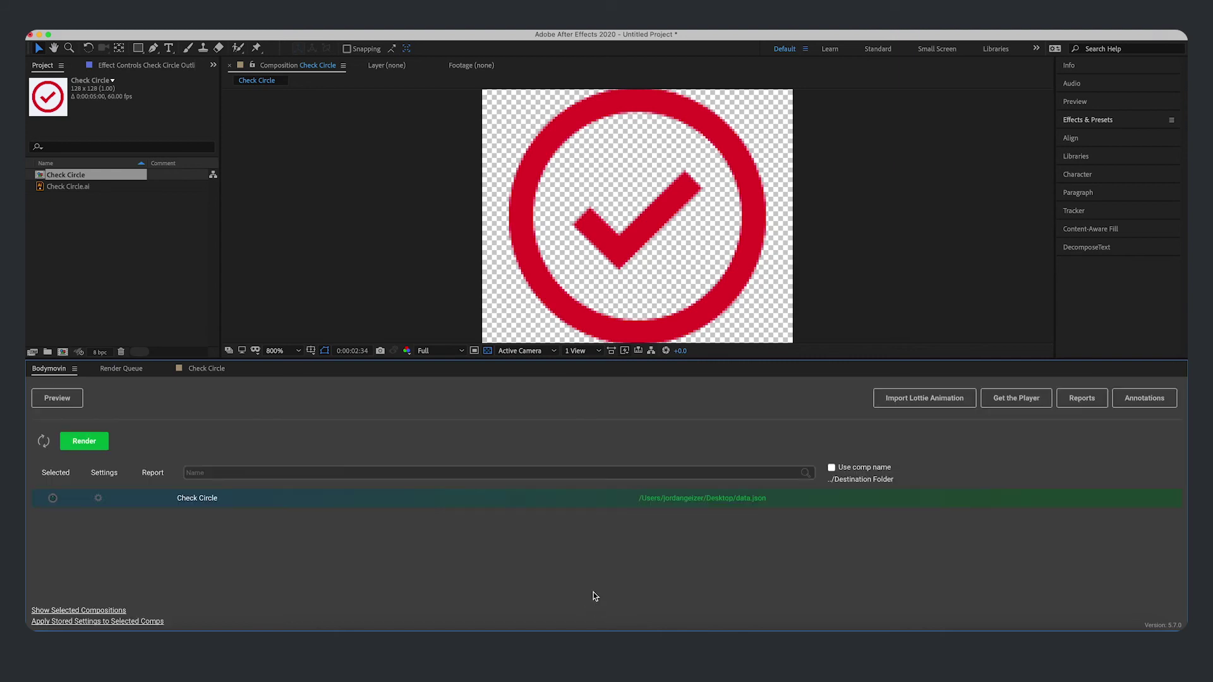
key("super+Tab")
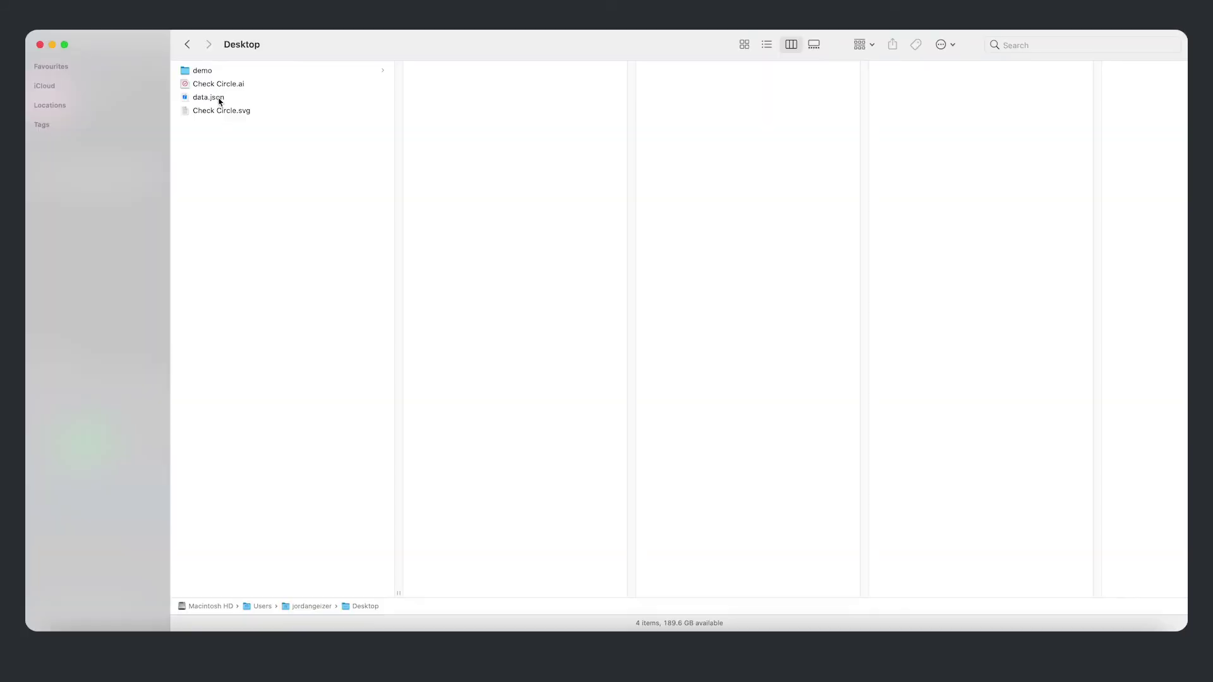
Step: Quick Look the exported data.json on the Desktop
left_click(215, 97)
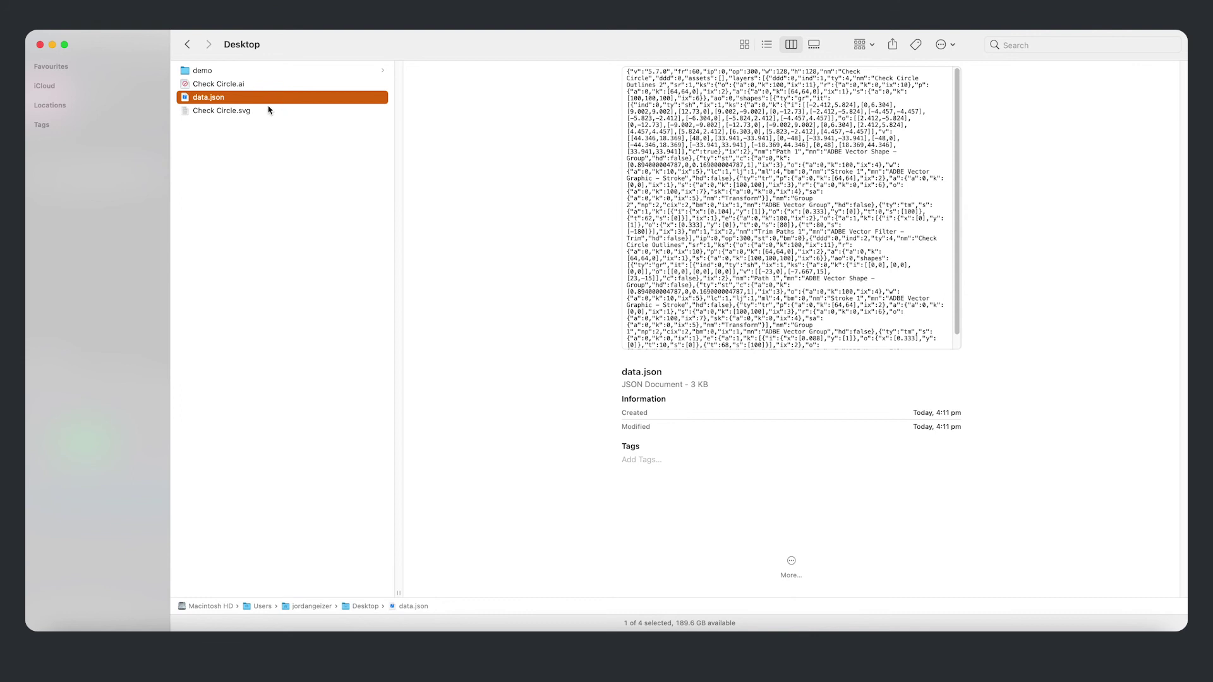
key("space")
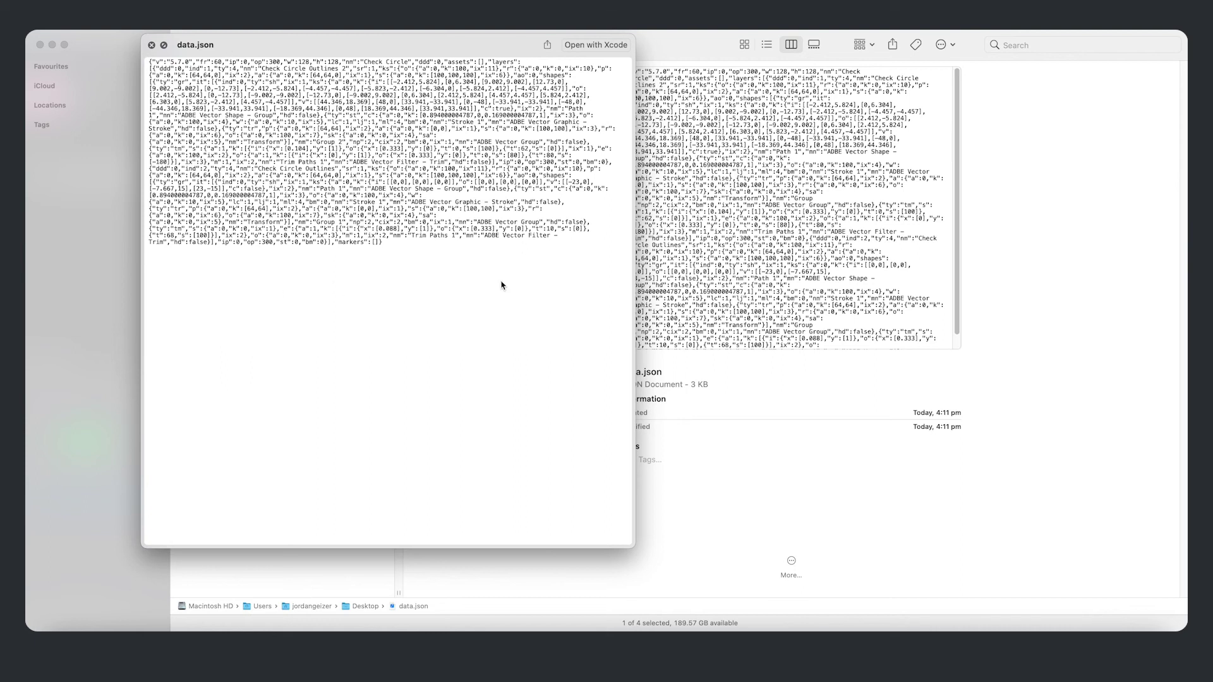
key("space")
Step: Open the demo folder, Quick Look data.html, and drag it into the browser to play it
left_click(195, 68)
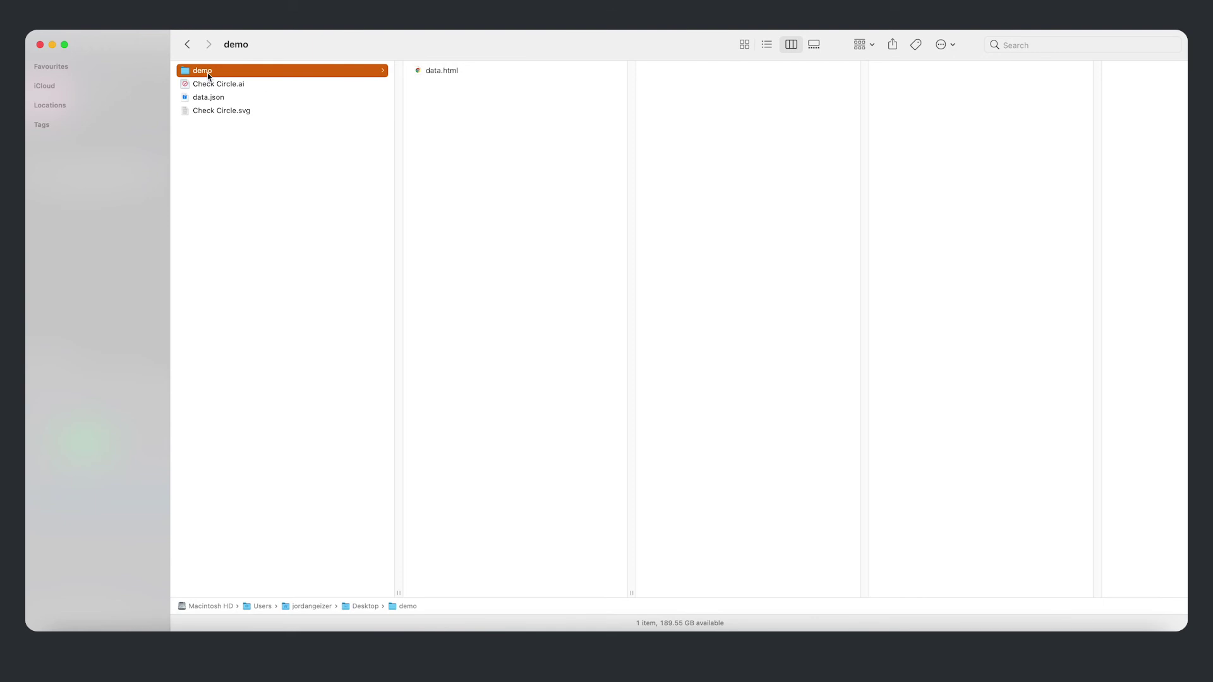
left_click(442, 71)
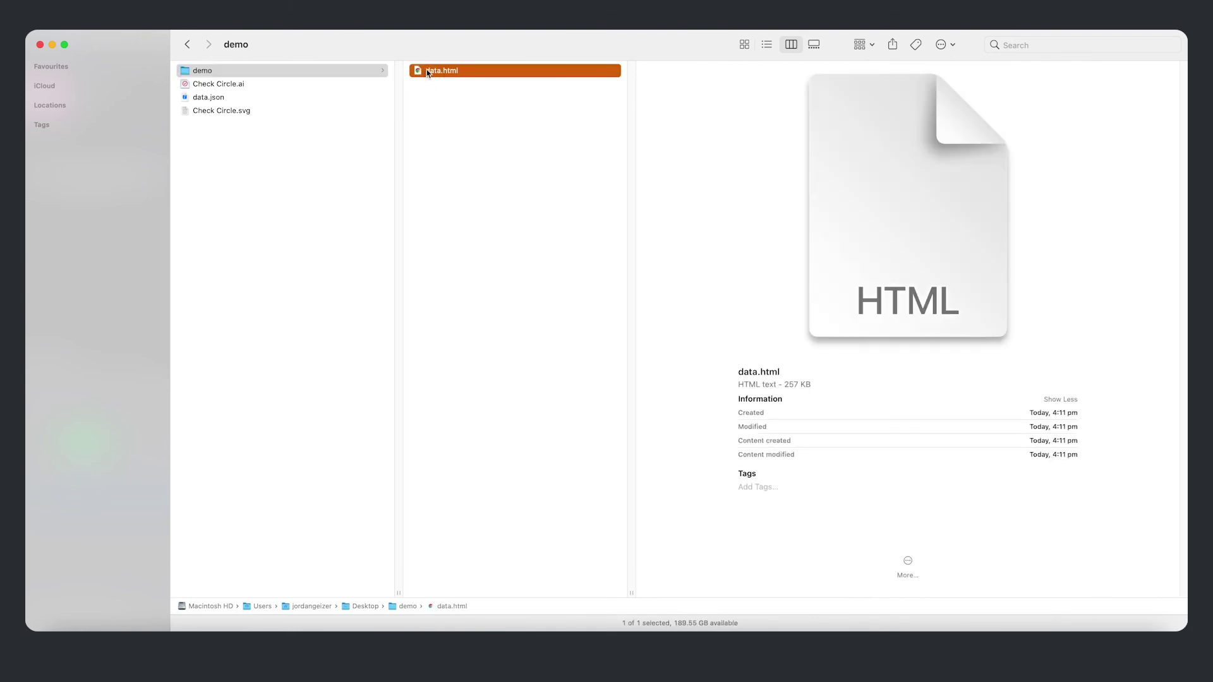
key("space")
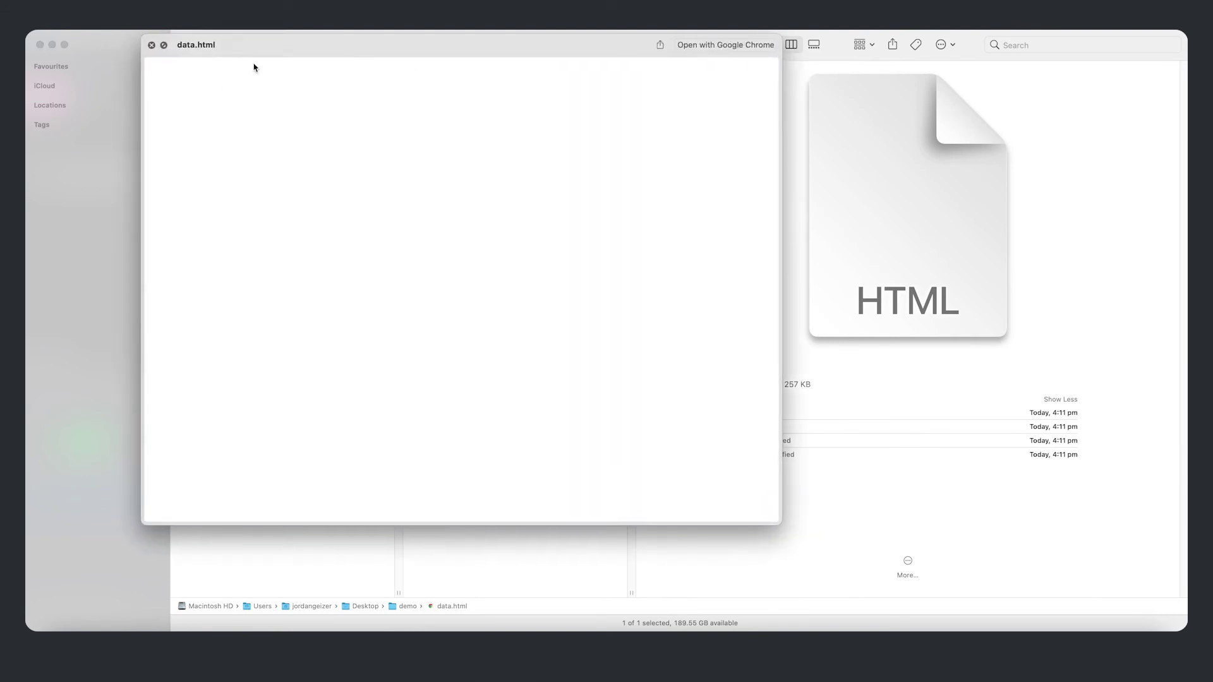
key("space")
left_click_drag(471, 72, 325, 638)
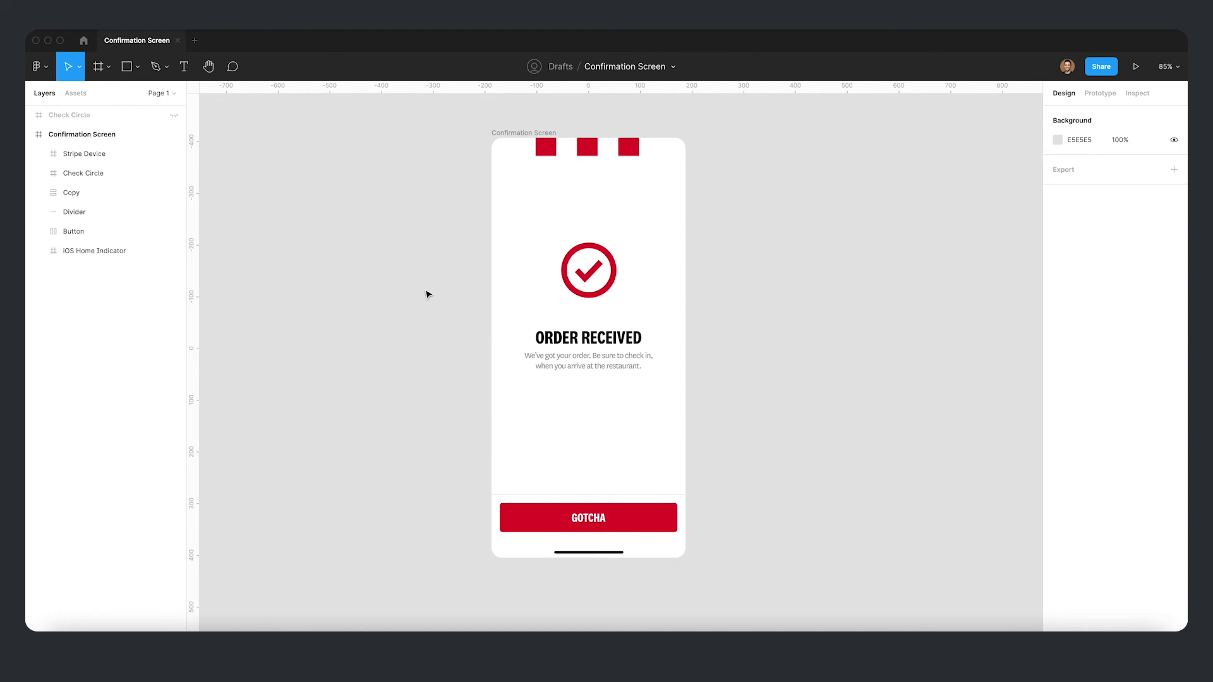
Step: Add a 2x export setting to the Confirmation Screen frame and save Confirmation Screen.png to the Desktop
left_click(517, 136)
scroll(1177, 480, "down", 3)
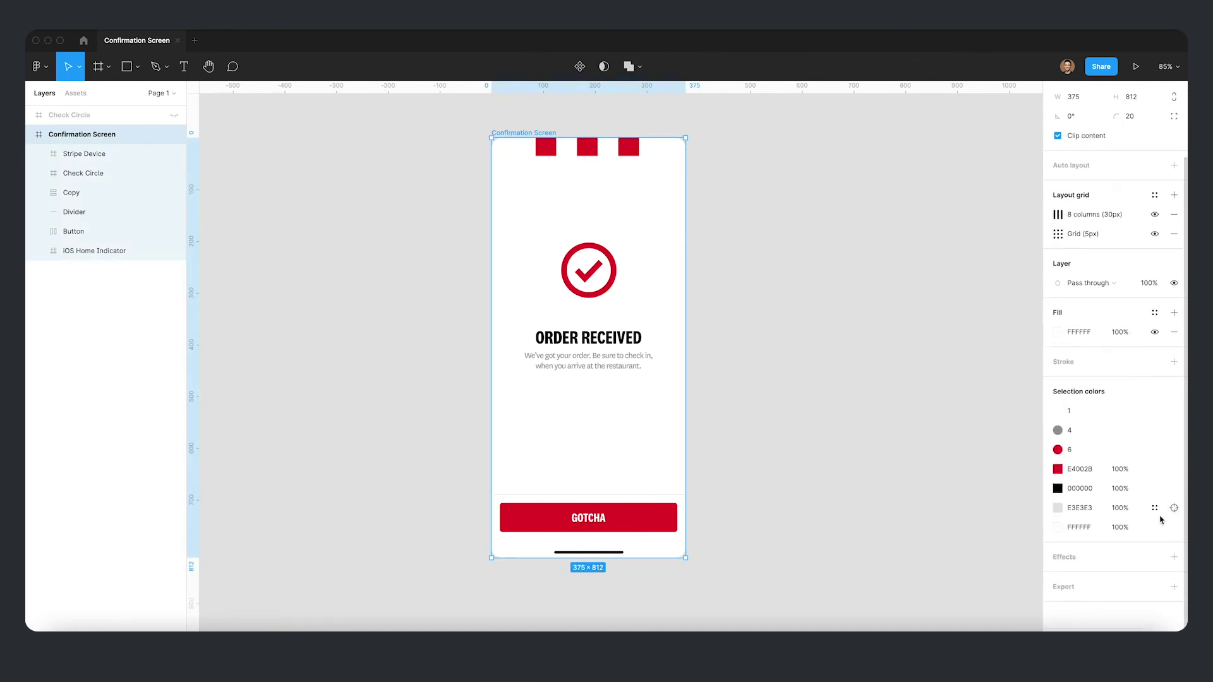
left_click(1173, 590)
scroll(1143, 468, "down", 2)
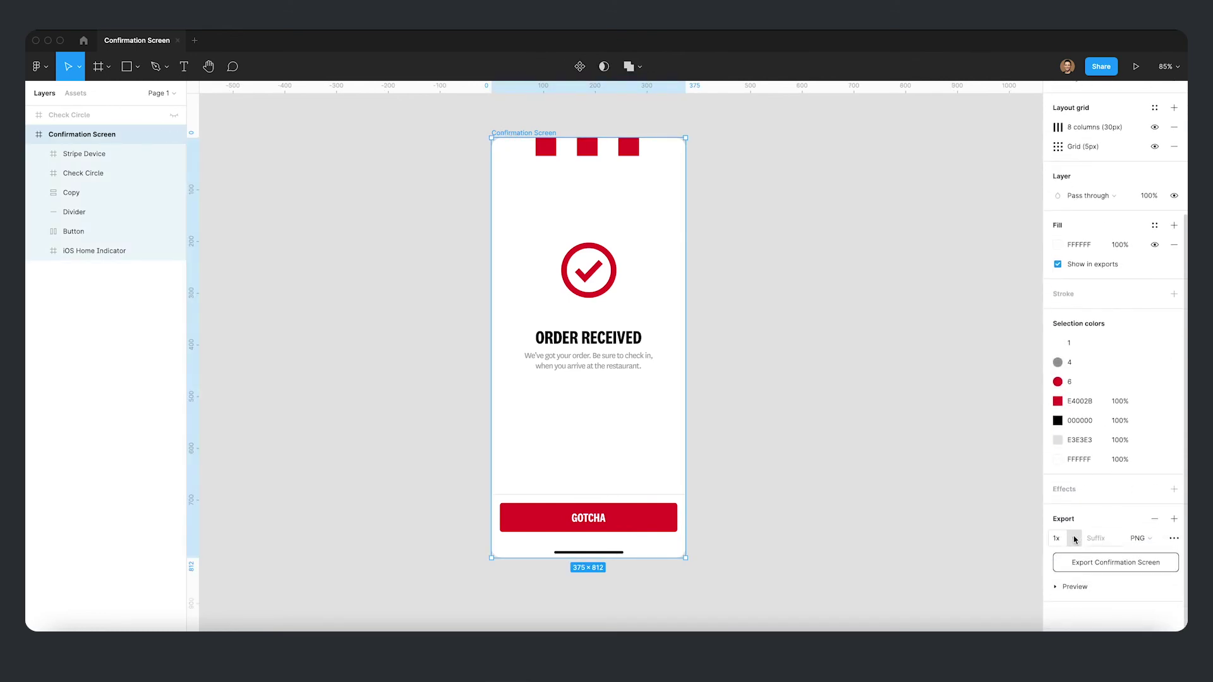
left_click(1072, 538)
left_click(1072, 567)
key("super+shift+e")
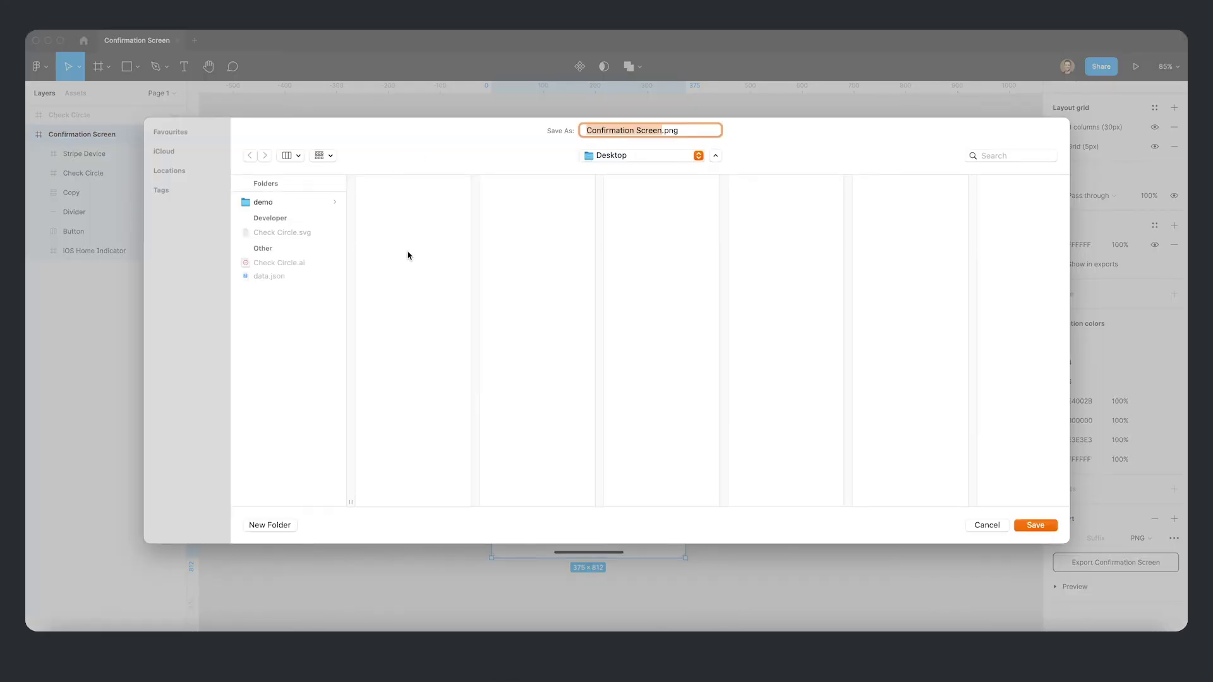
key("Return")
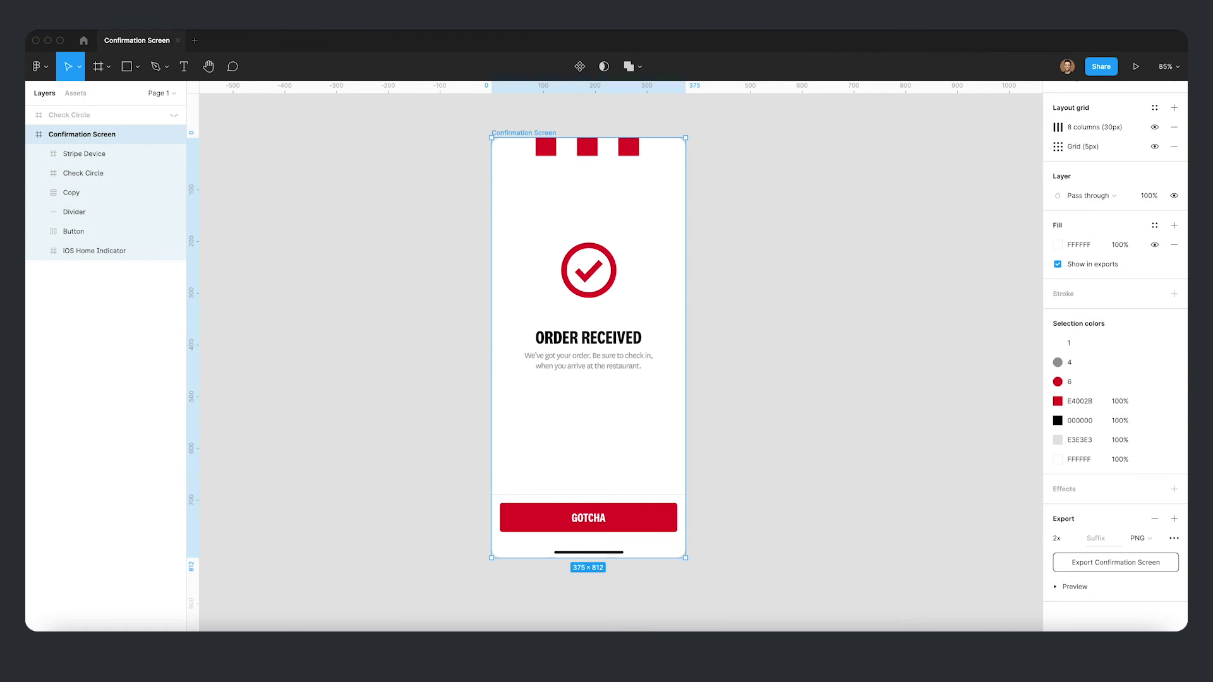
left_click(749, 331)
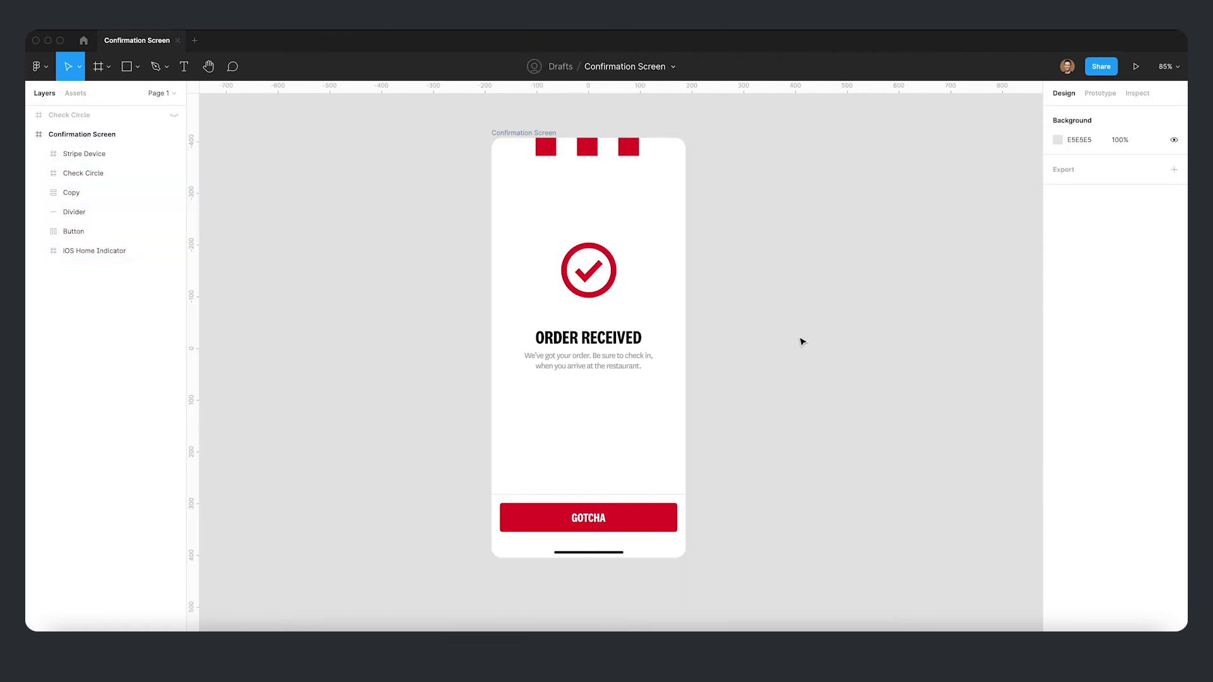
key("super+Tab")
Step: Import Confirmation Screen.png into the project and create a new composition from it
left_click_drag(222, 111, 145, 247)
key("super+Tab")
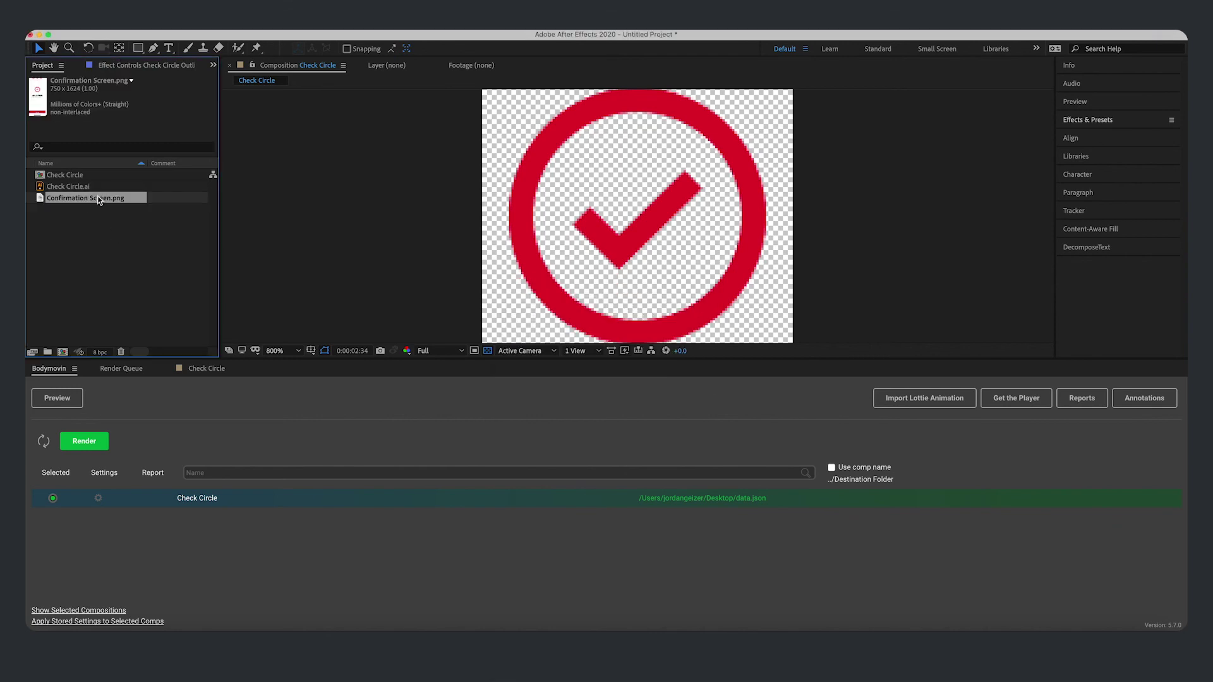
left_click(95, 230)
left_click(92, 198)
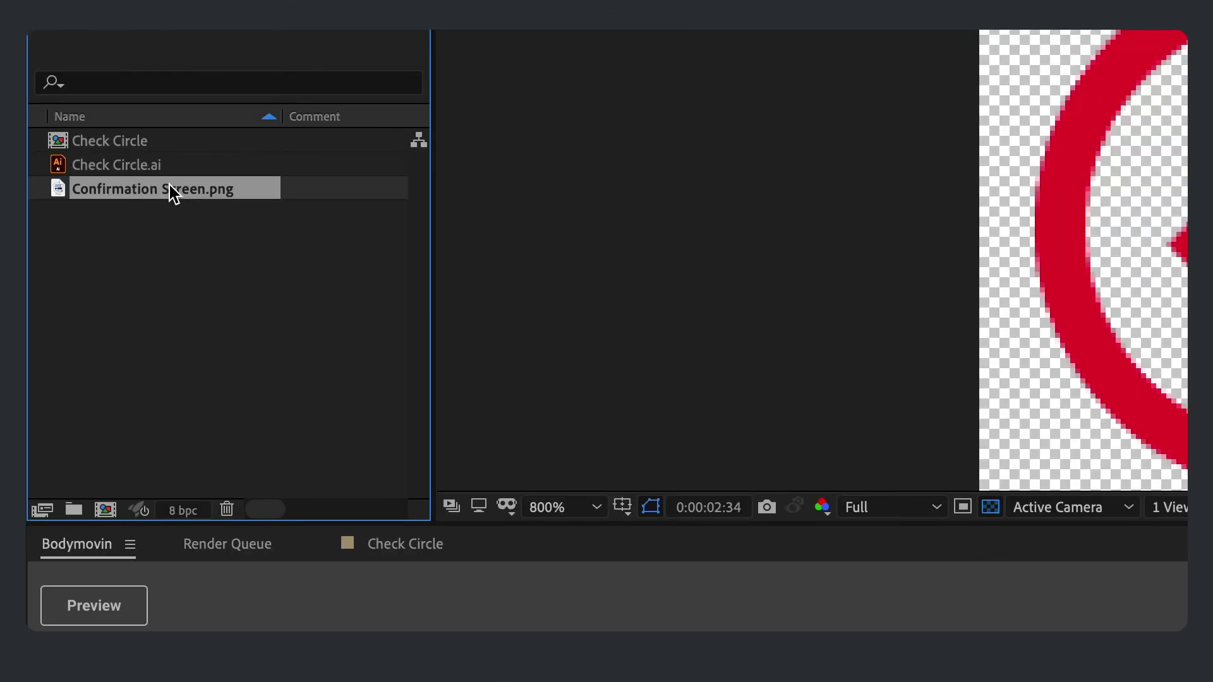
left_click_drag(92, 198, 71, 311)
left_click_drag(123, 425, 106, 510)
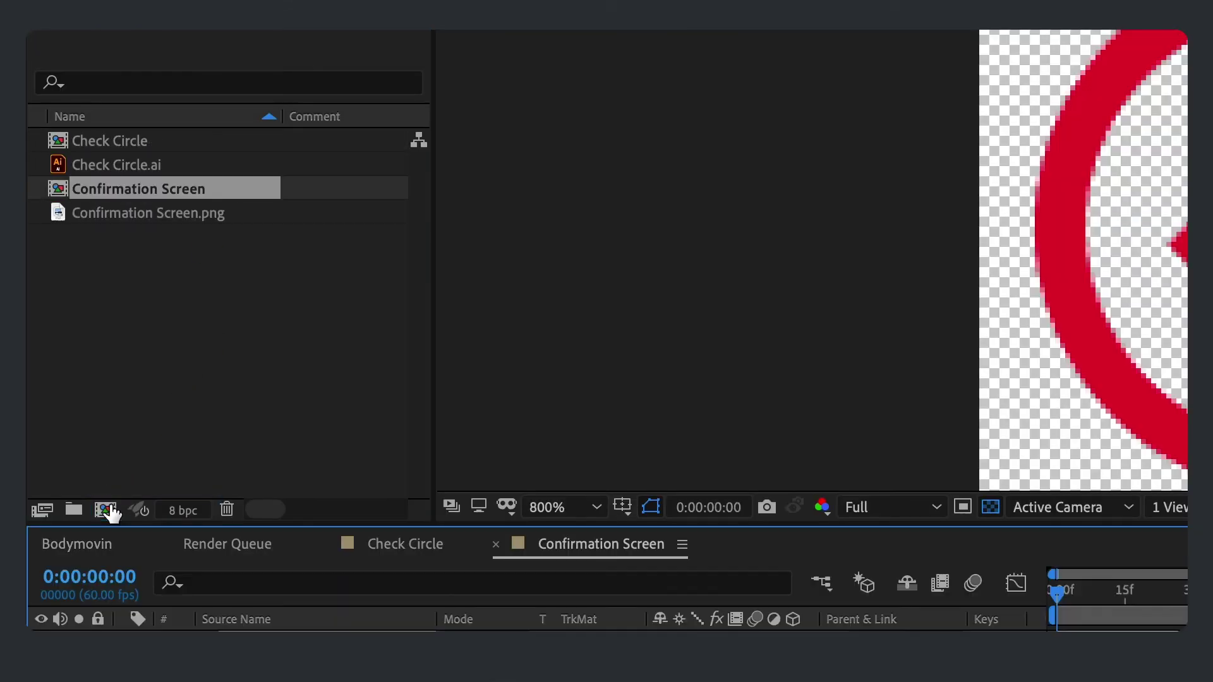
scroll(1124, 198, "down", 8)
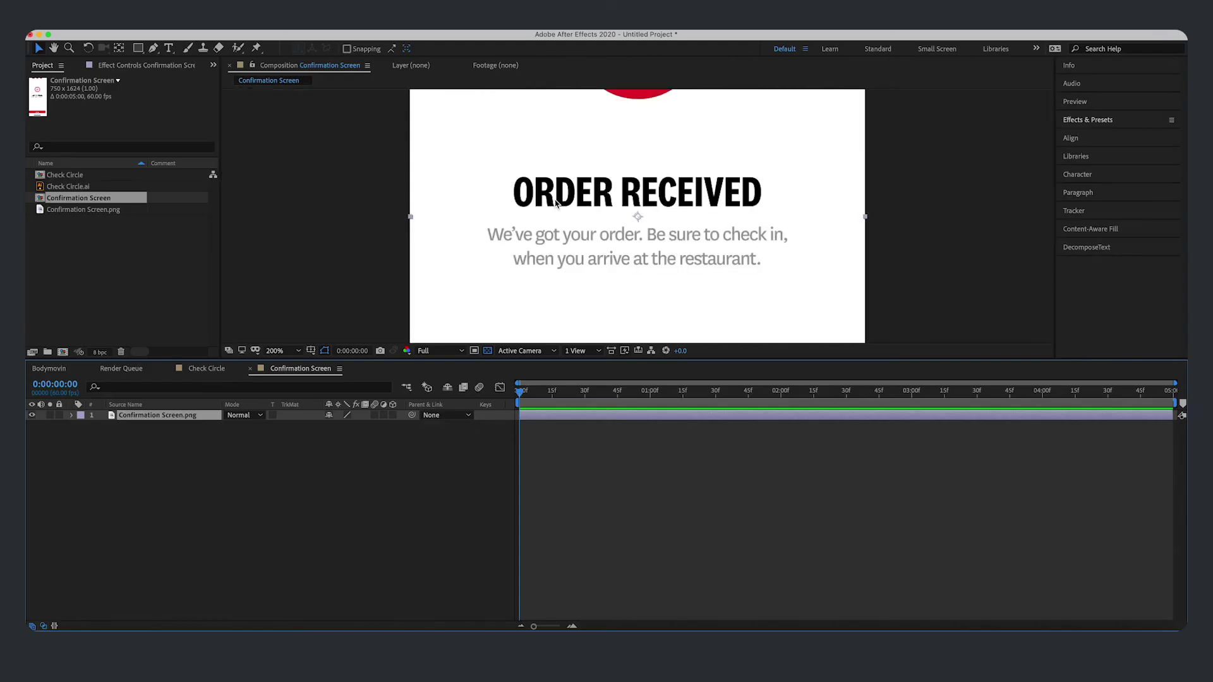
scroll(556, 203, "down", 1)
scroll(556, 204, "up", 1)
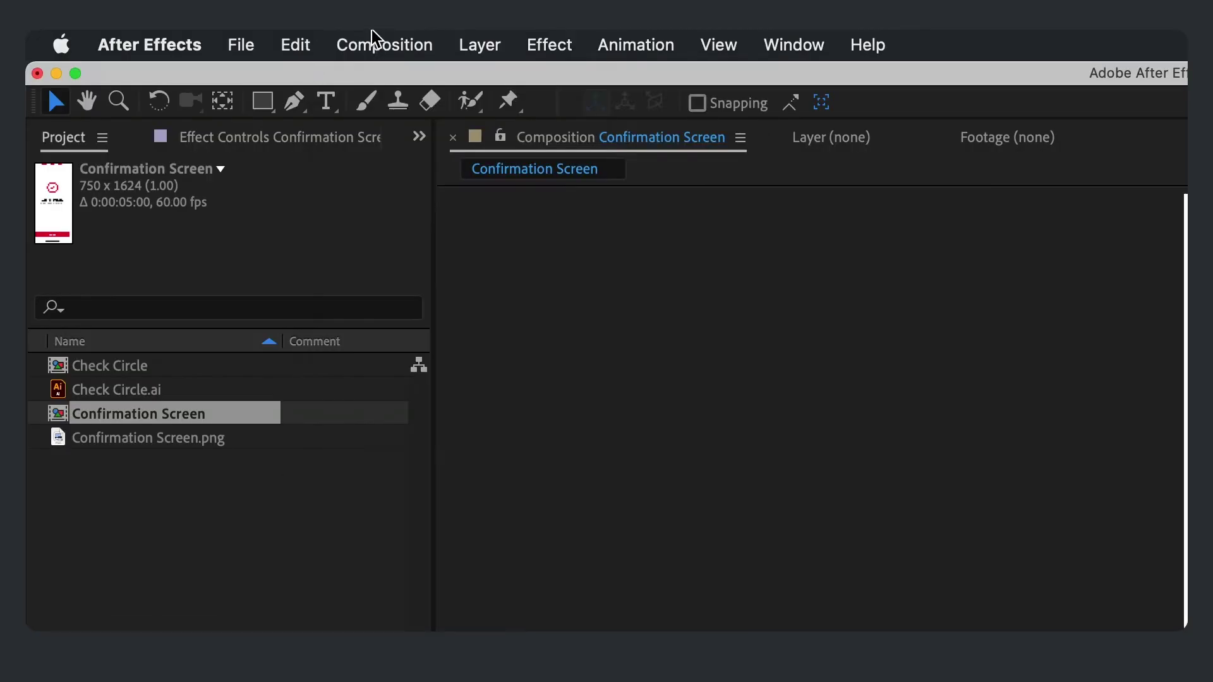
Step: Set the composition width to 375, making it 375×812
left_click(195, 21)
left_click(406, 124)
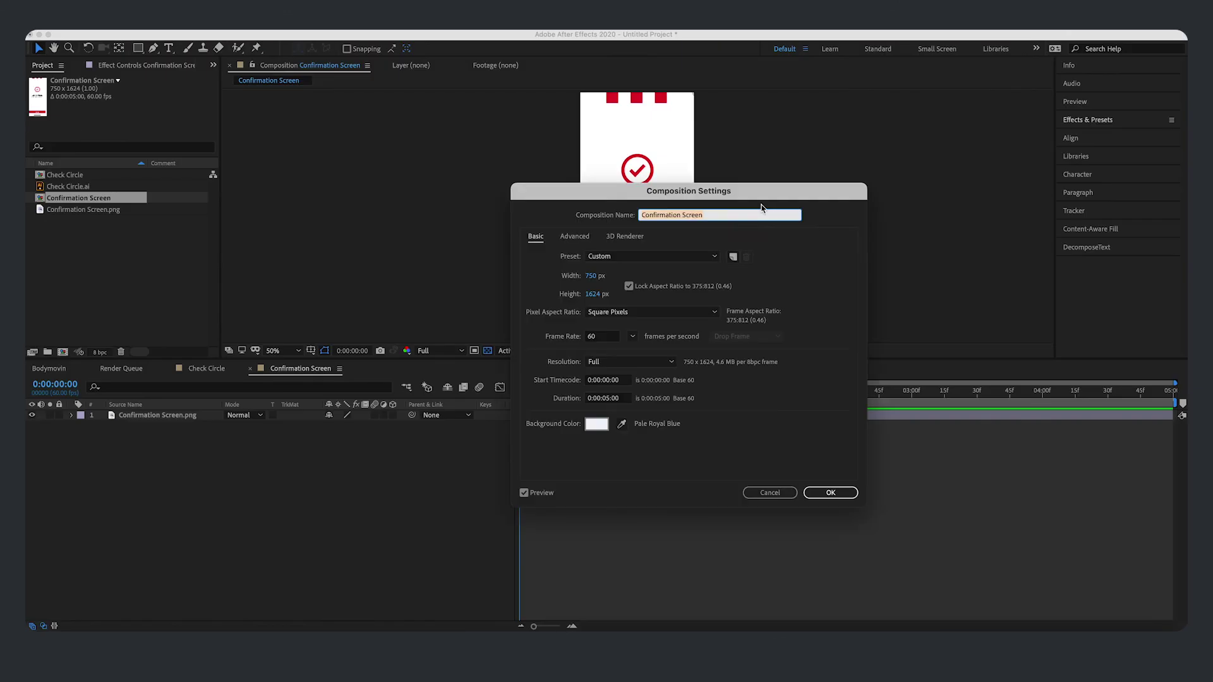
left_click(593, 276)
type("375")
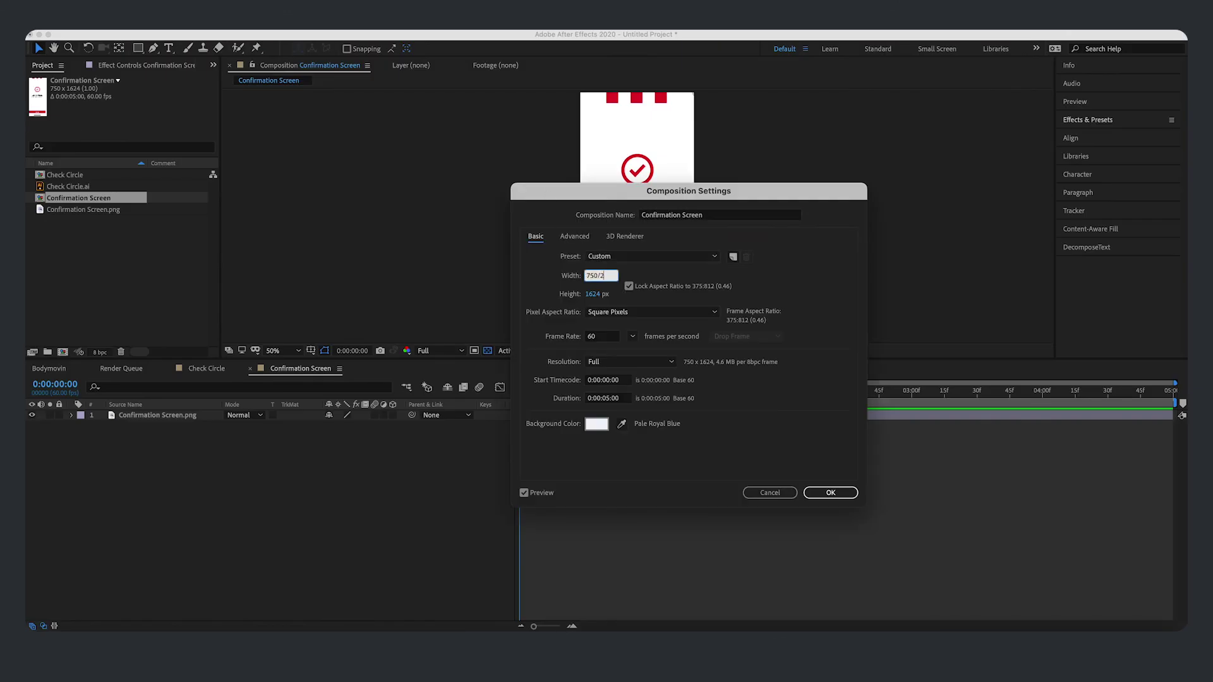
key("Return")
Step: Scale the Confirmation Screen.png layer to 50% and view the composition at 100%
left_click(620, 201)
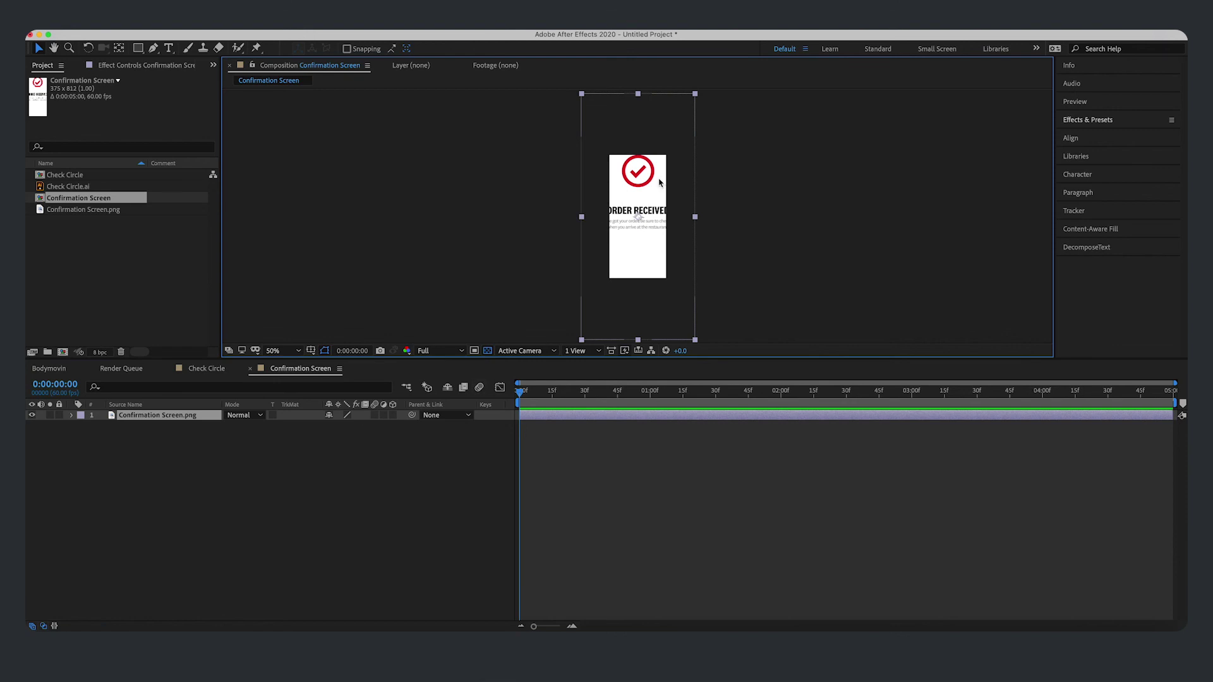
key("s")
left_click(345, 426)
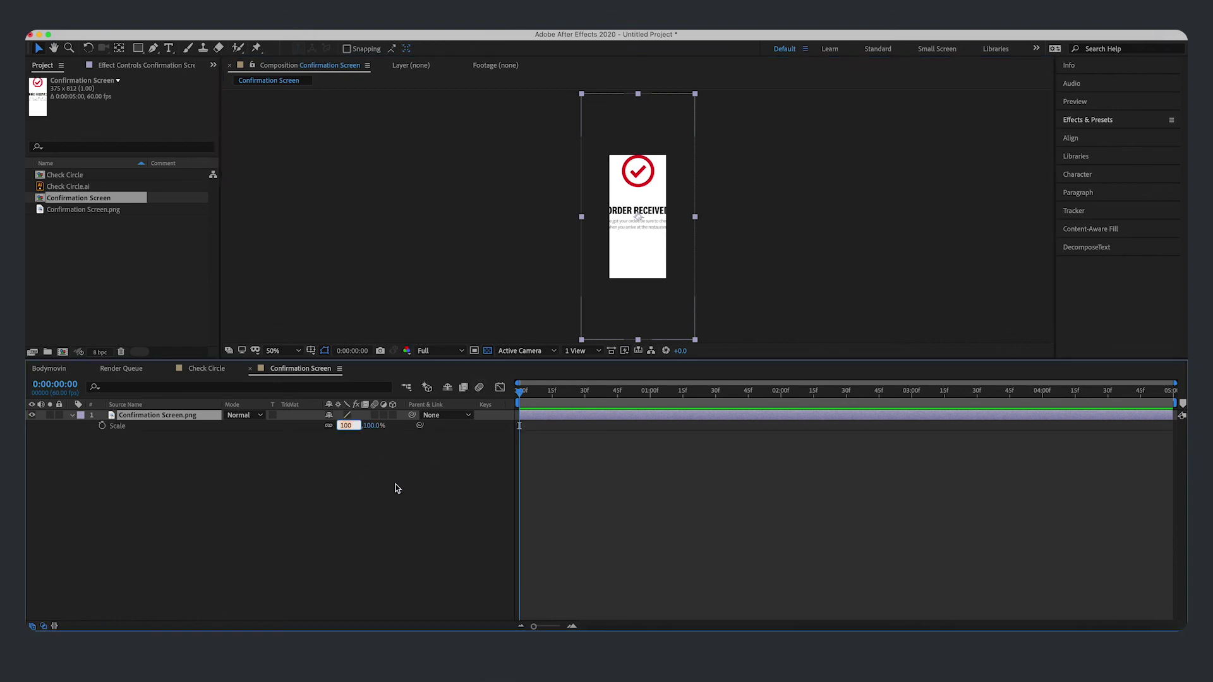
type("50")
key("Return")
left_click(941, 153)
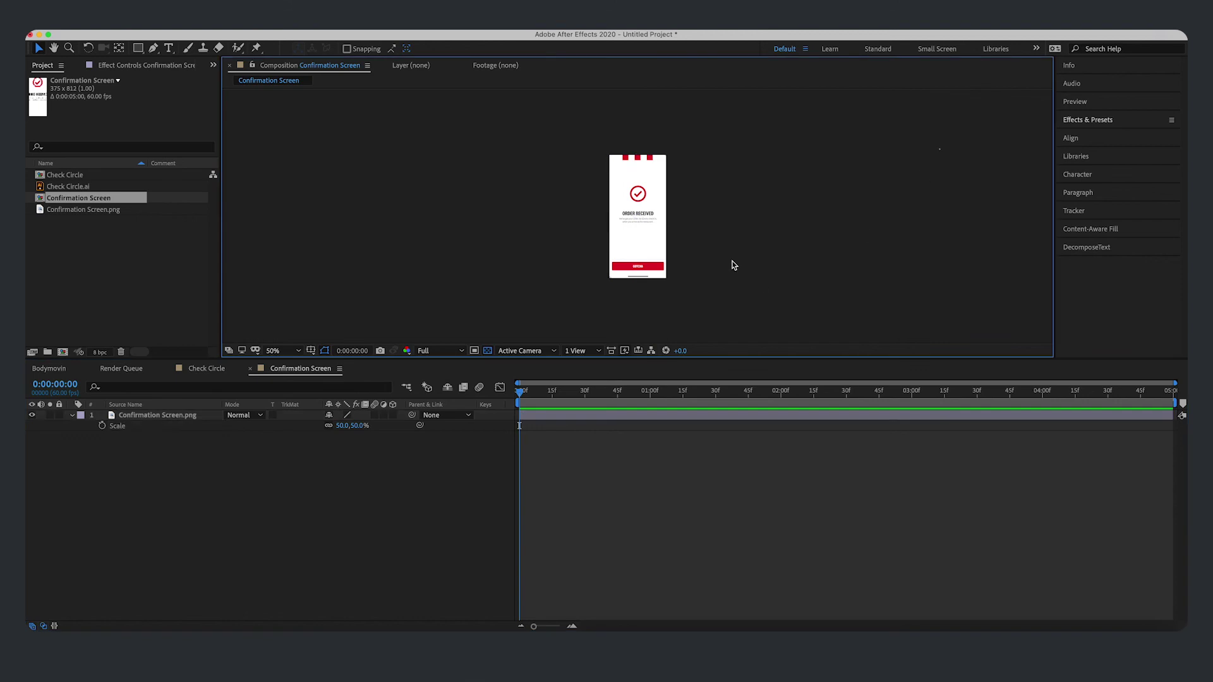
key("slash")
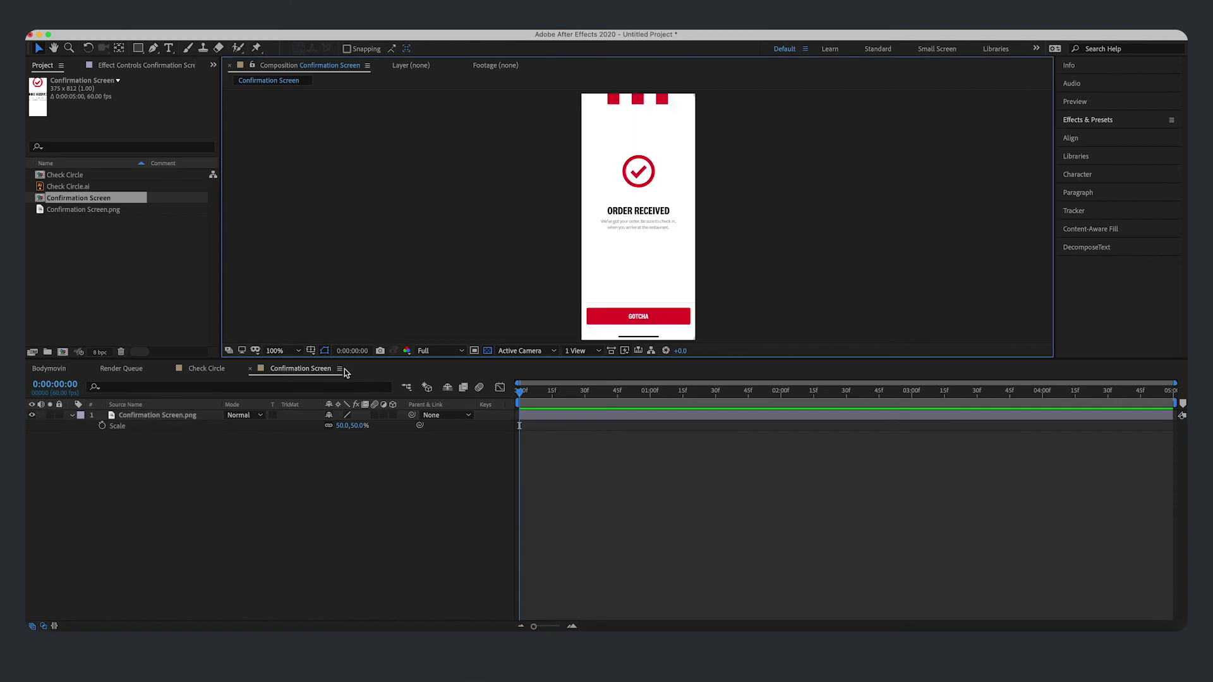
left_click_drag(406, 358, 407, 402)
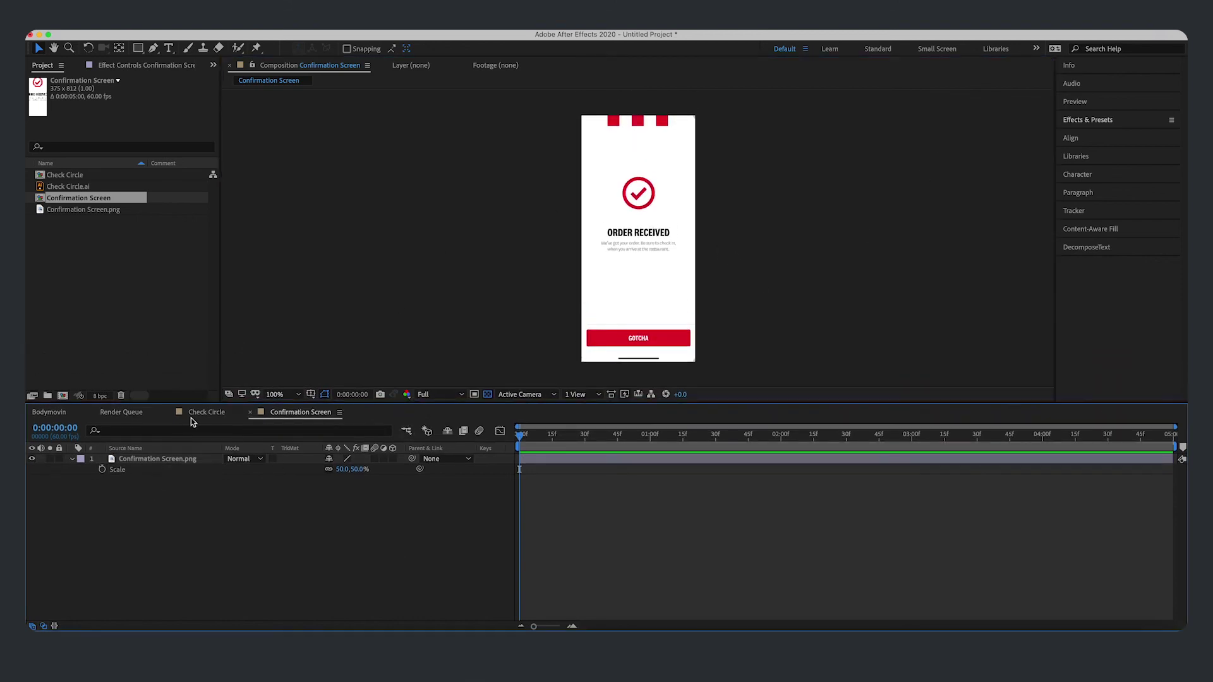
Step: Add the Check Circle composition to the comp and move its Y position up onto the mockup's check
left_click(57, 174)
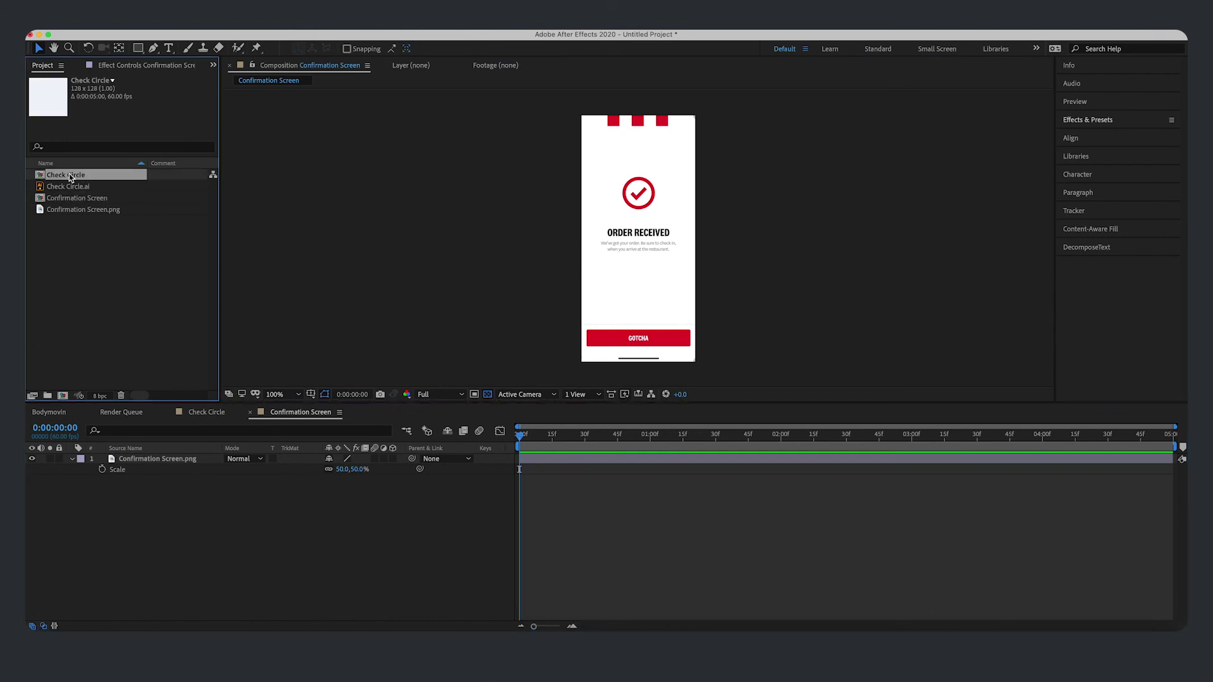
left_click_drag(70, 177, 160, 460)
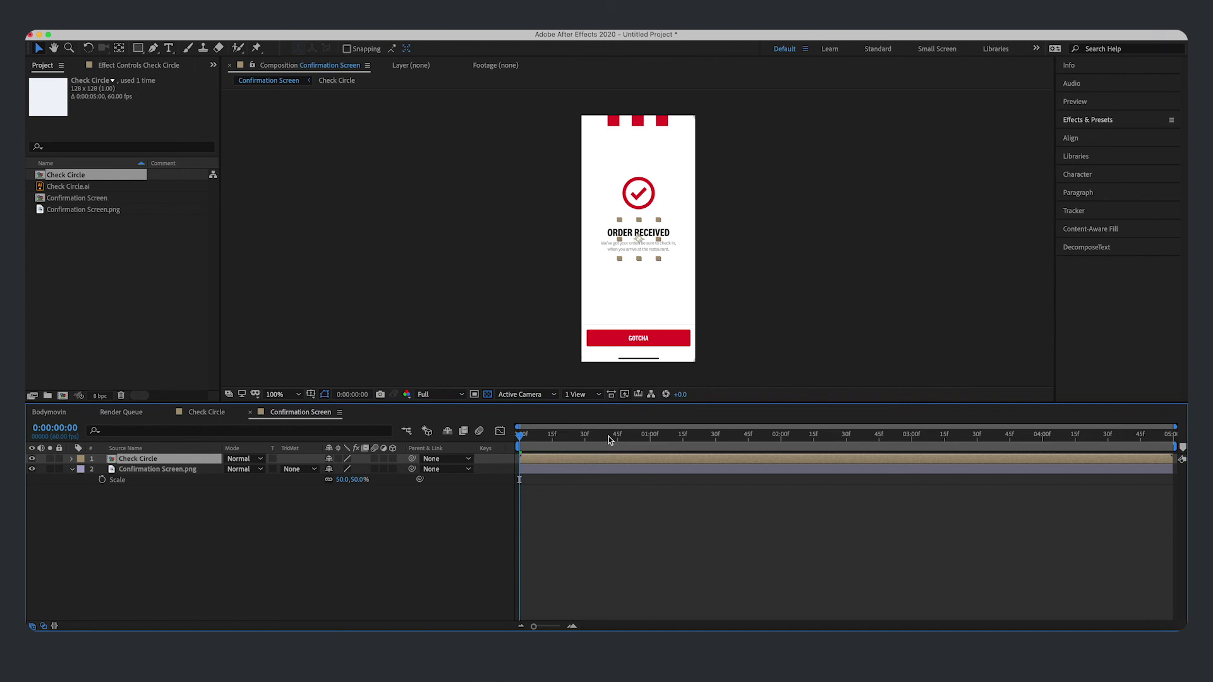
mouse_move(648, 435)
left_mouse_down()
mouse_move(729, 436)
mouse_move(659, 437)
left_mouse_up()
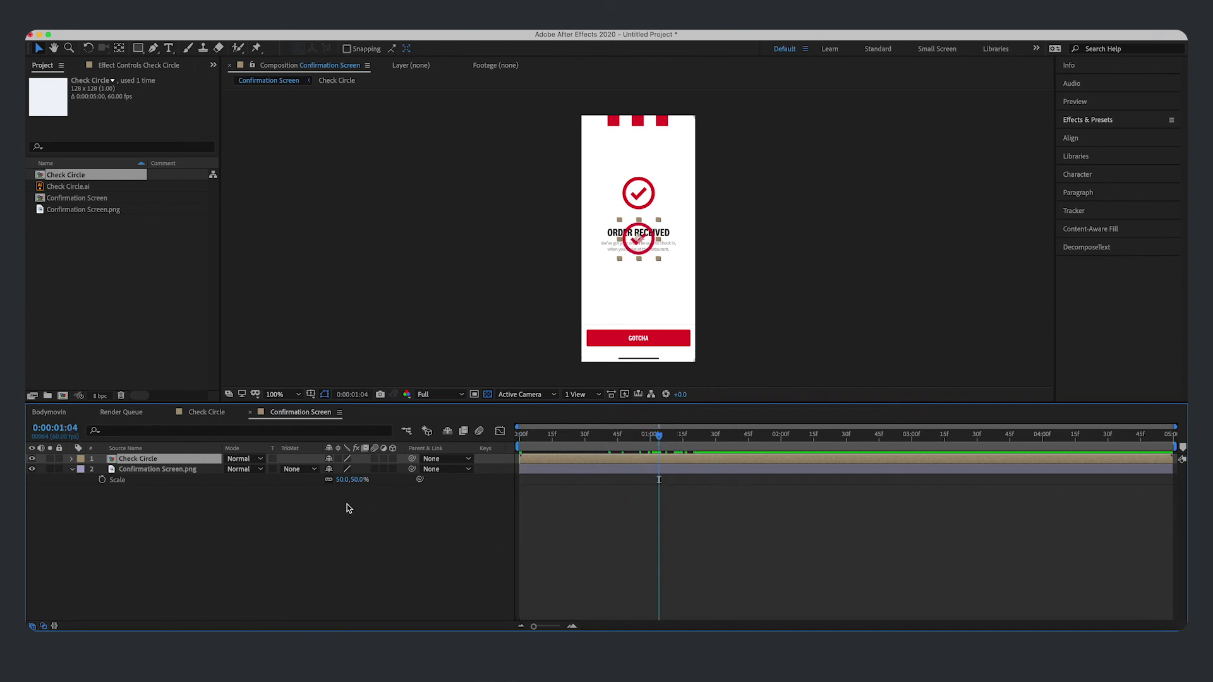
key("p")
left_click_drag(352, 469, 268, 462)
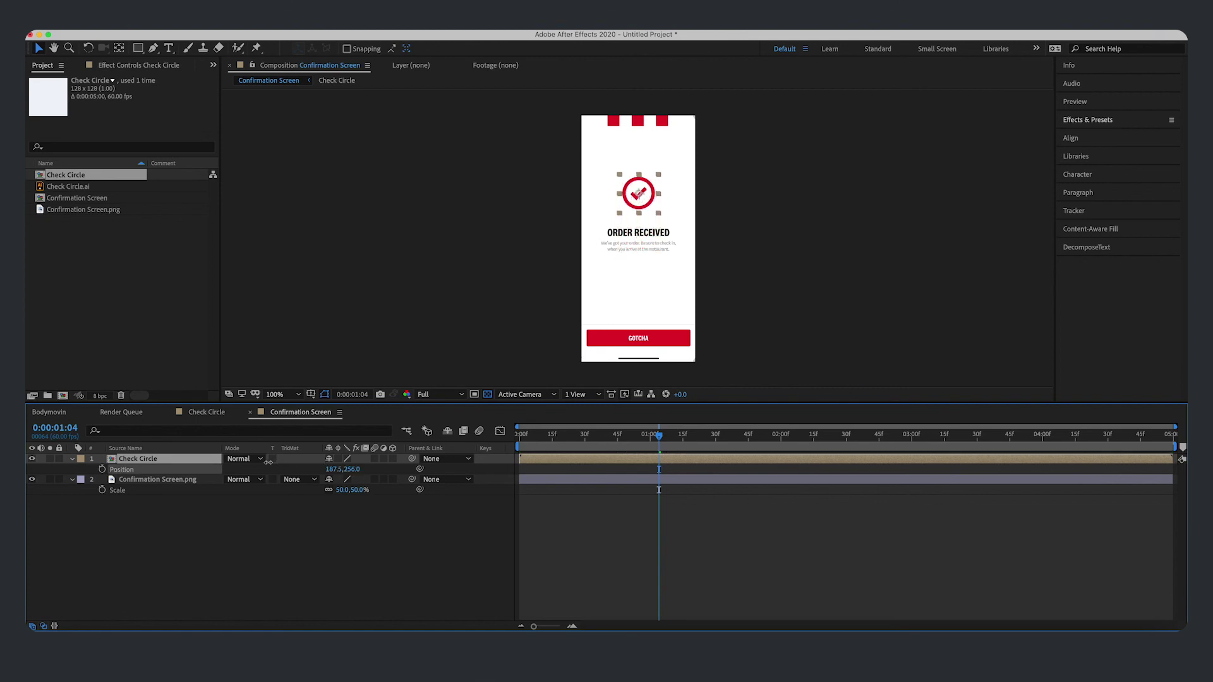
left_click(342, 547)
left_click(144, 463)
key("p")
left_click(187, 534)
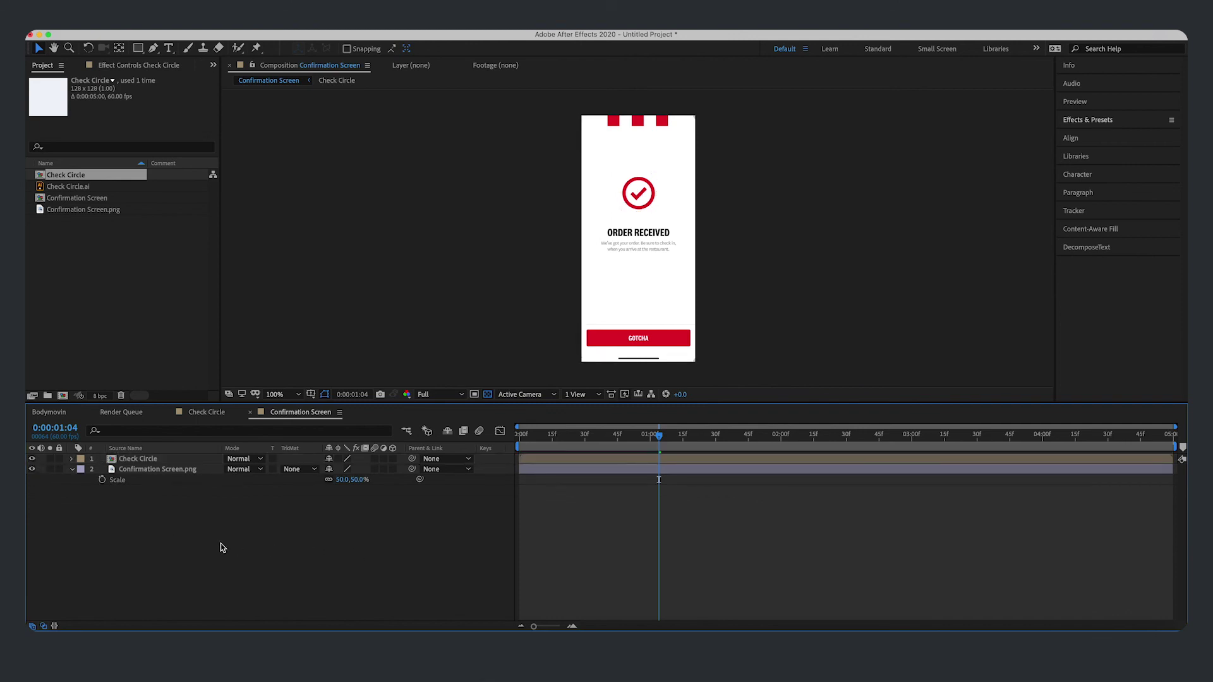
Step: Draw a white rectangle over the check circle area with the Rectangle tool
left_click(138, 49)
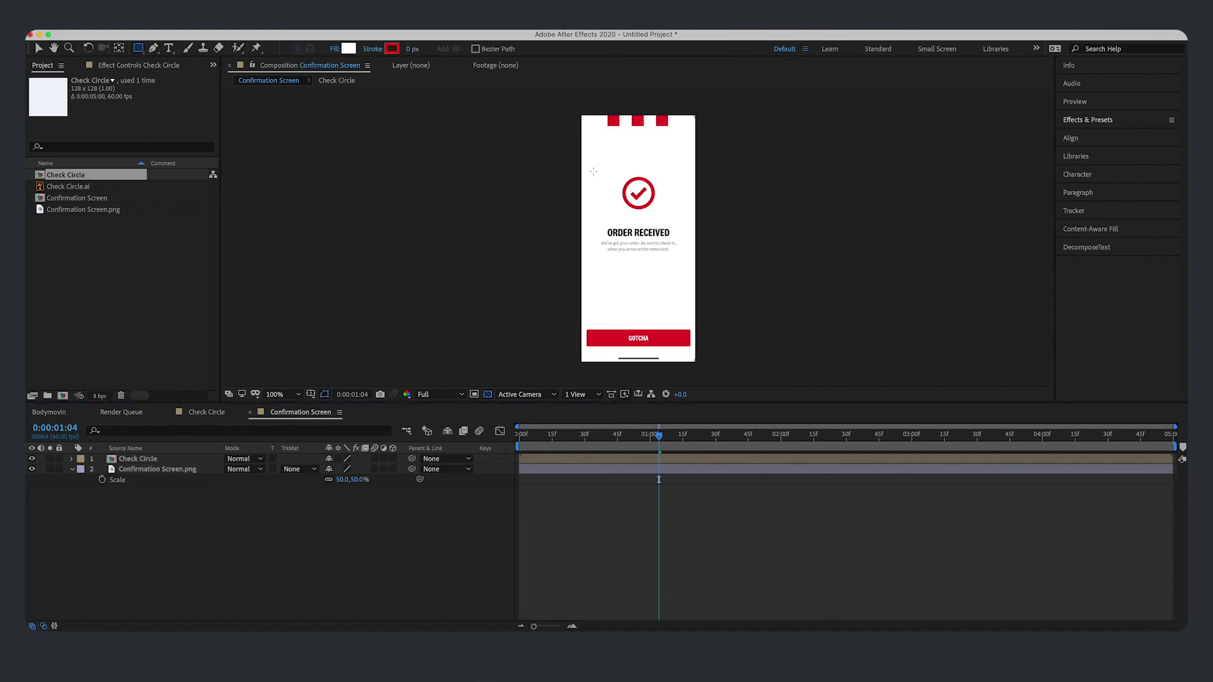
left_click_drag(593, 172, 686, 220)
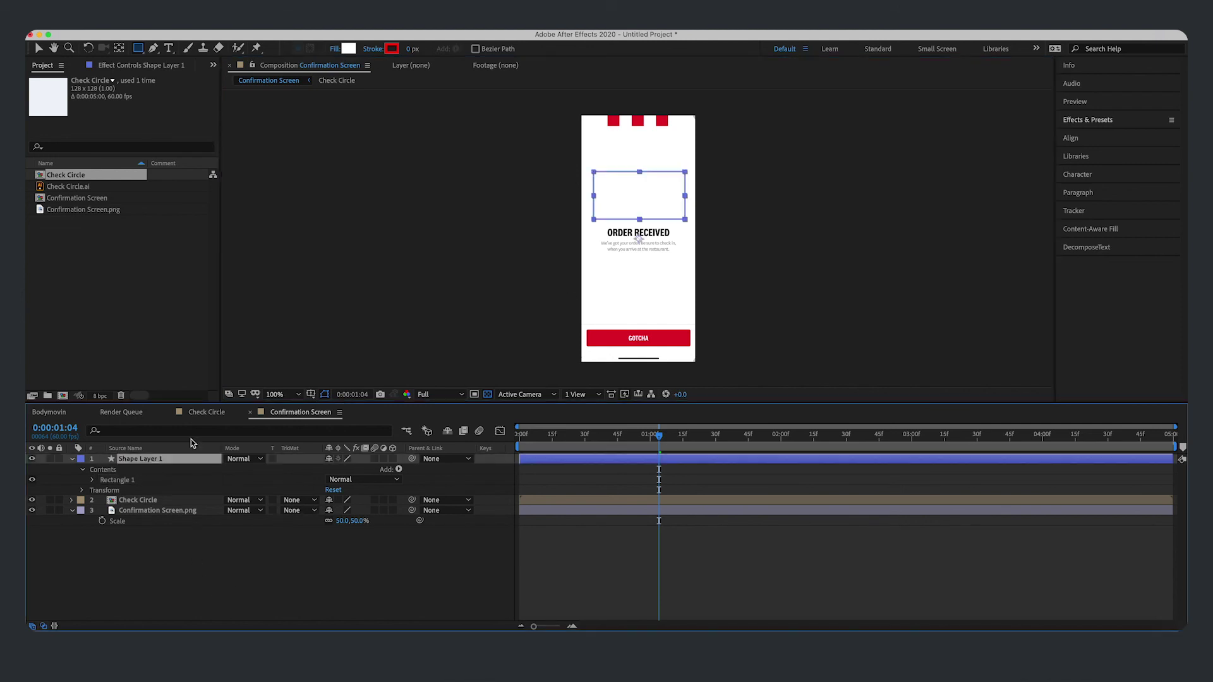
key("v")
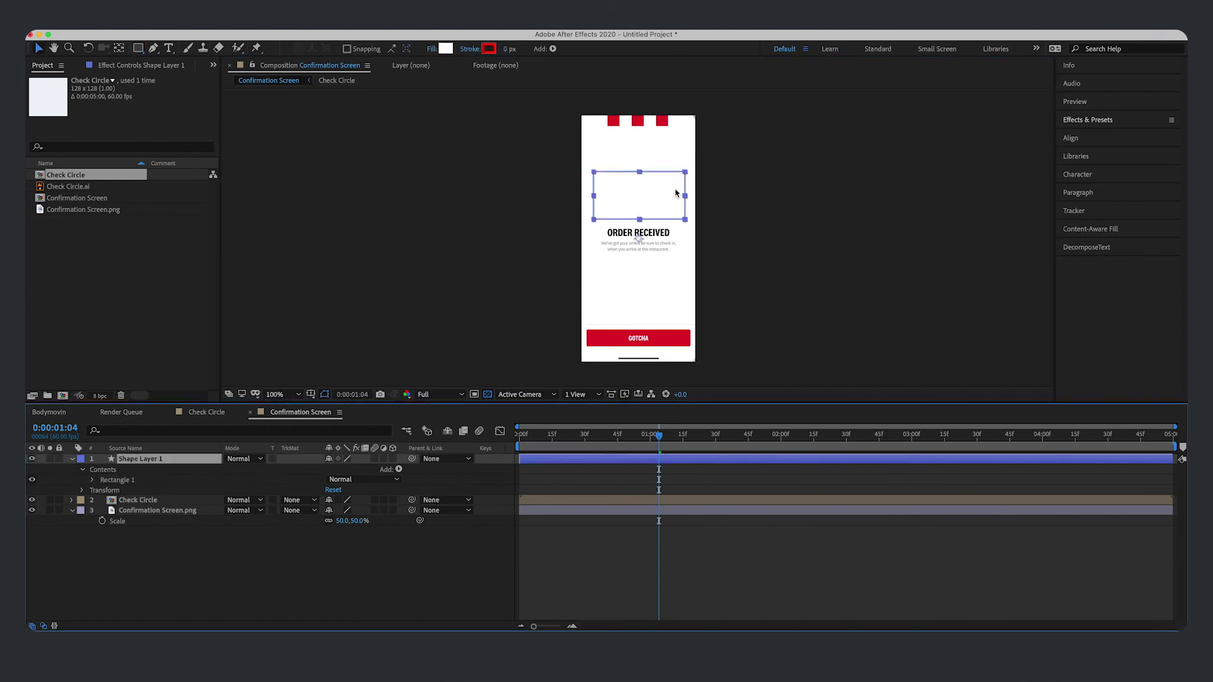
Step: In Figma, toggle the Check Circle frame's visibility off and on to compare the design
left_click(875, 624)
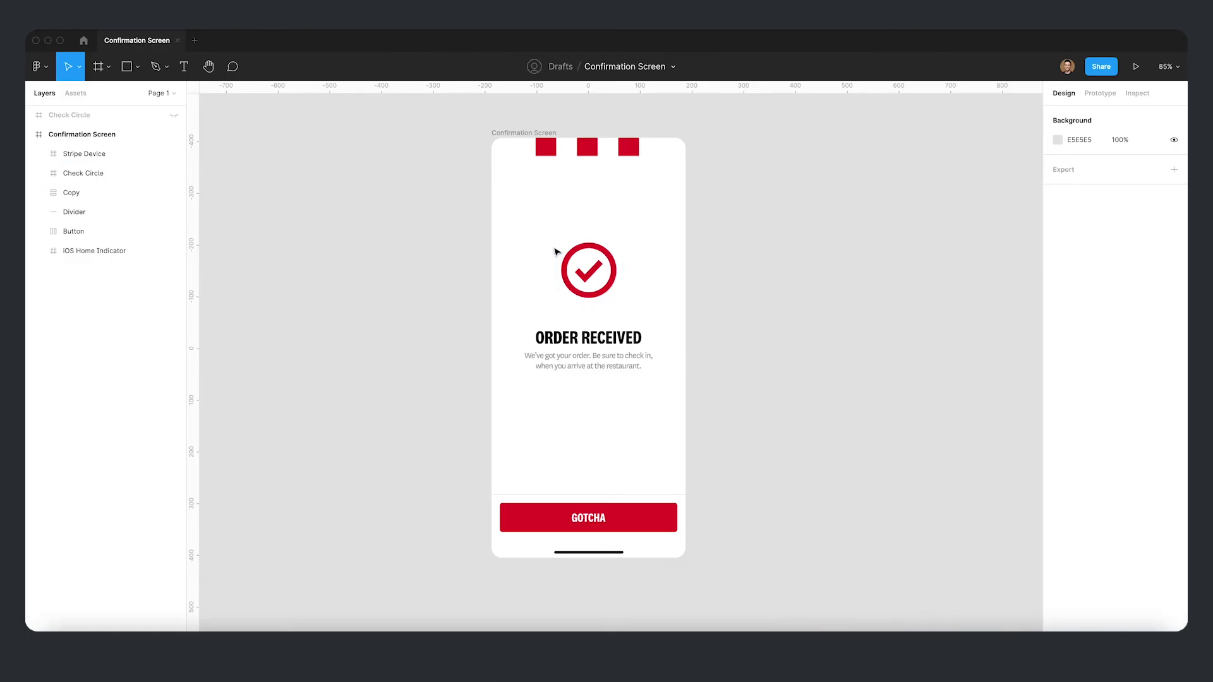
left_click(556, 251)
left_click(174, 173)
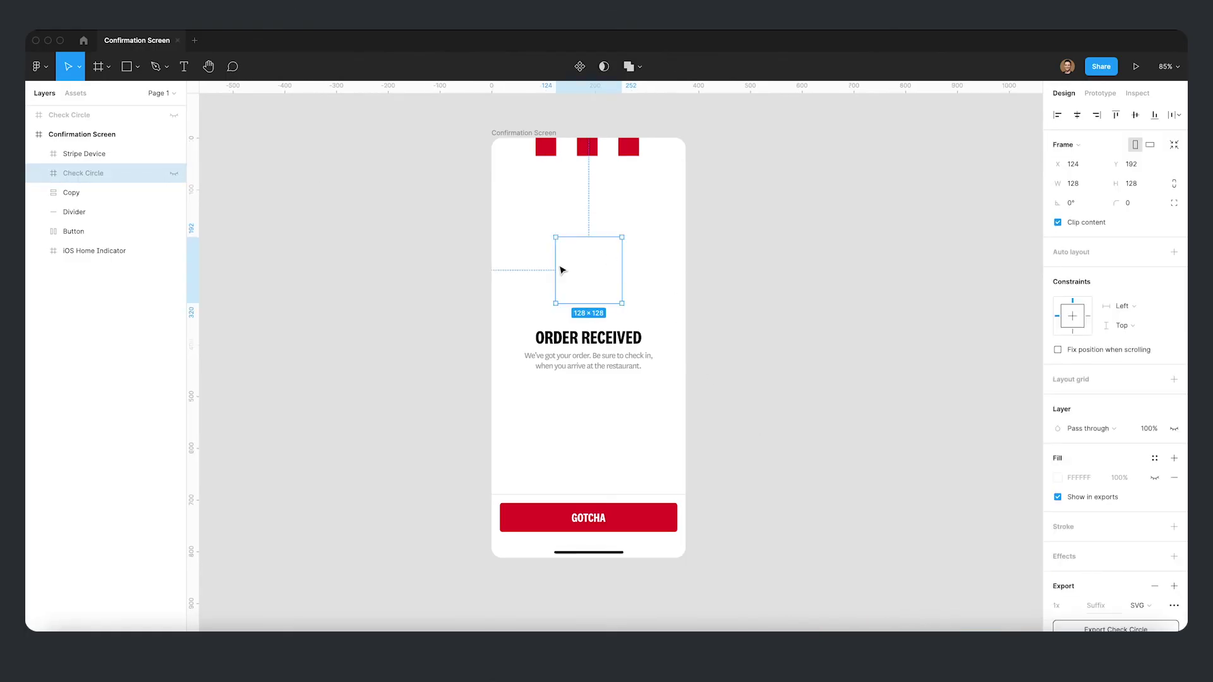
left_click(815, 339)
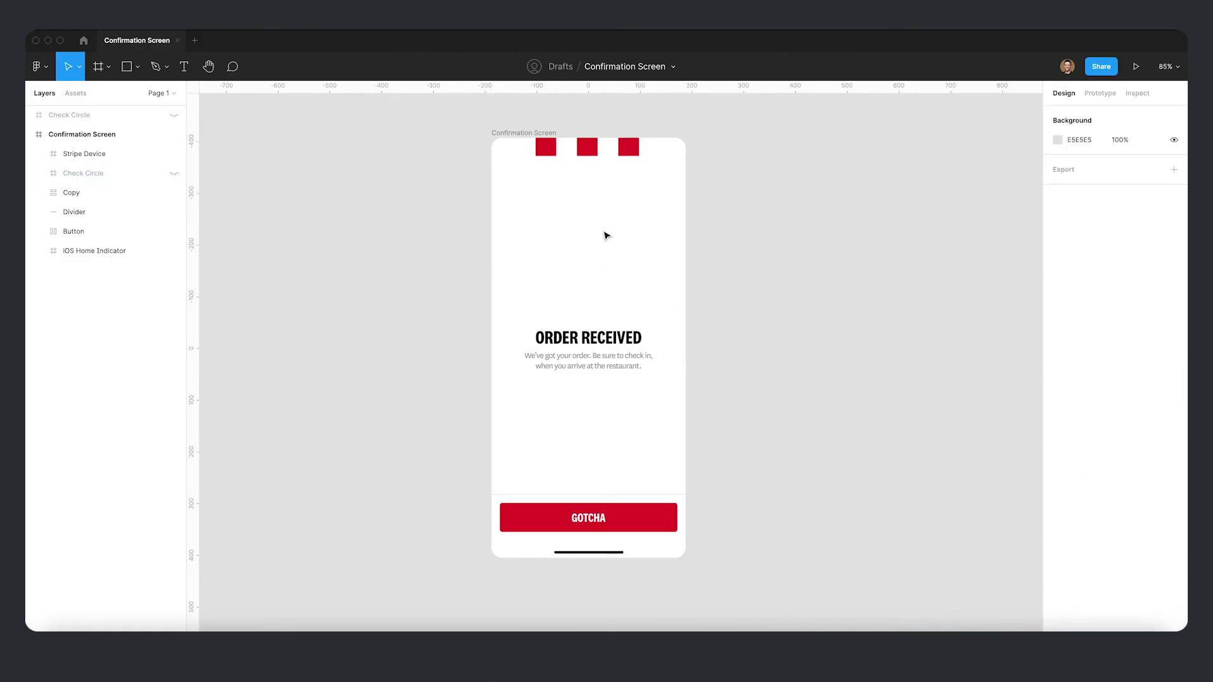
left_click(174, 180)
key("super+Tab")
Step: Move Shape Layer 1 below the Check Circle layer and preview the animation
left_click(183, 569)
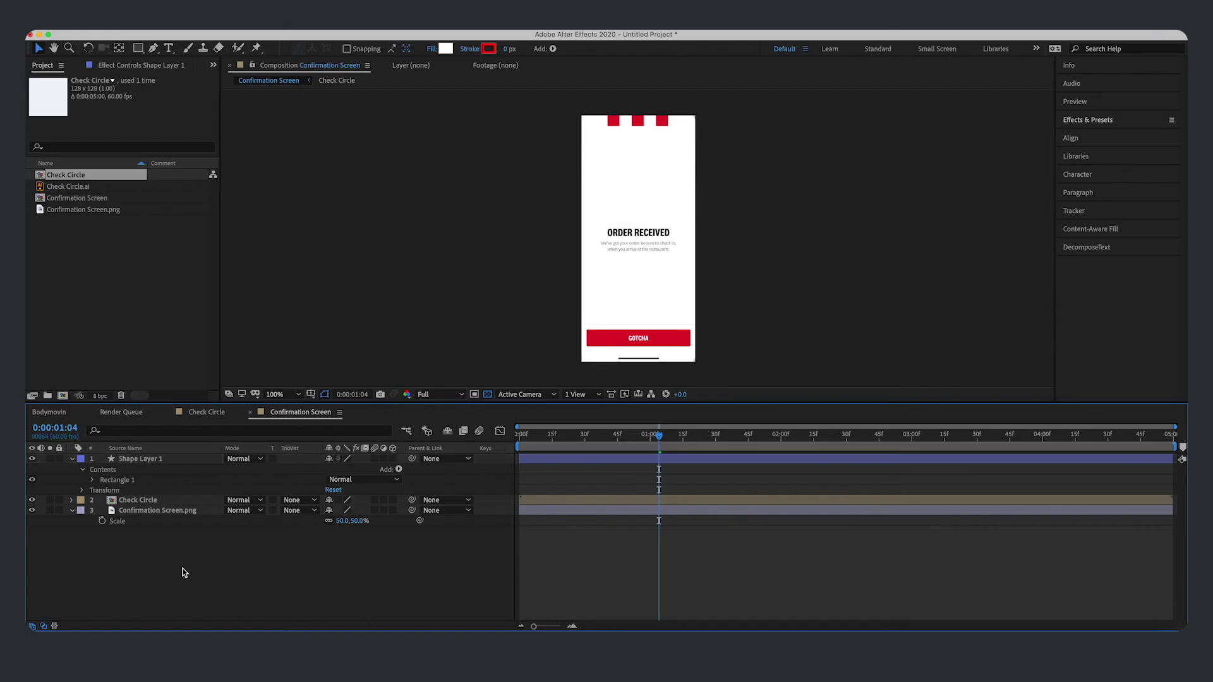
left_click(148, 458)
left_click_drag(174, 462, 170, 503)
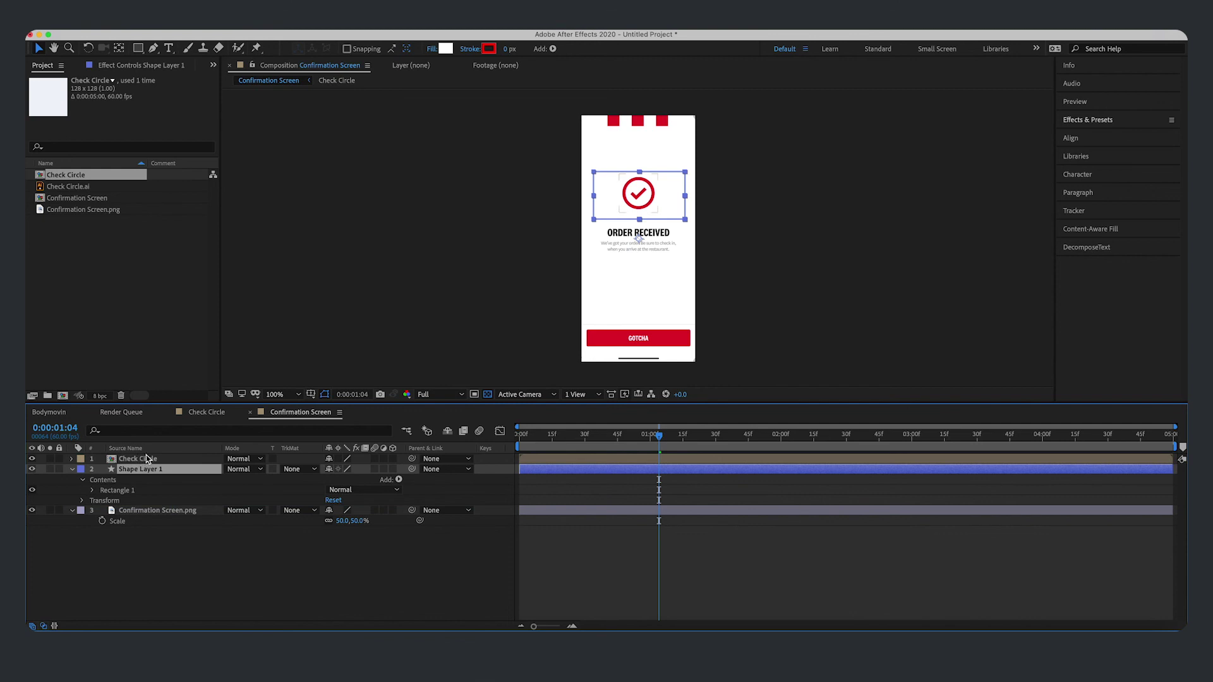
left_click(161, 588)
left_click(145, 458)
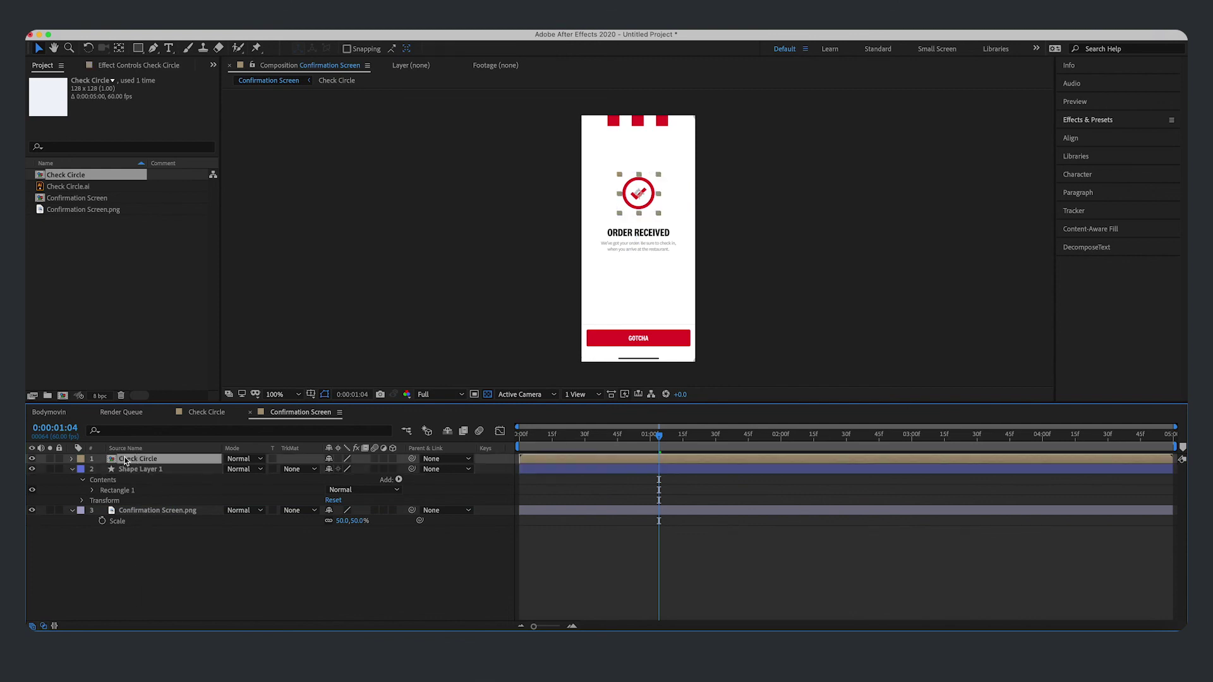
left_click(72, 468)
left_click(86, 517)
left_click_drag(659, 436, 1169, 436)
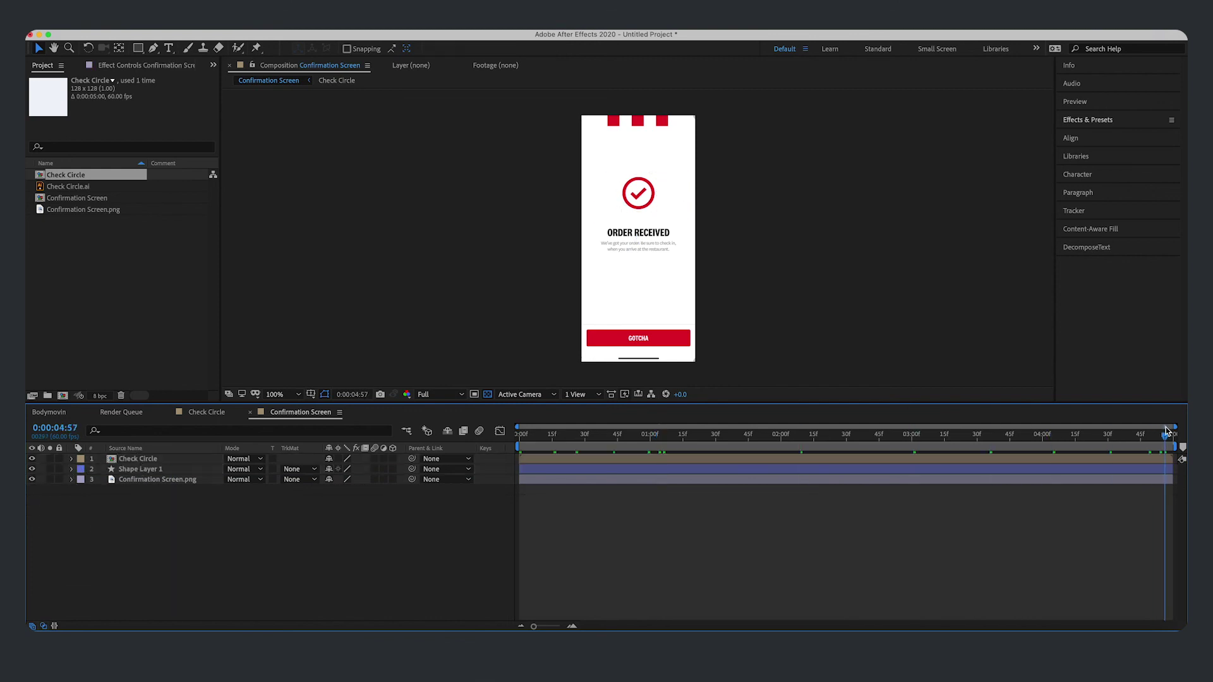
key("space")
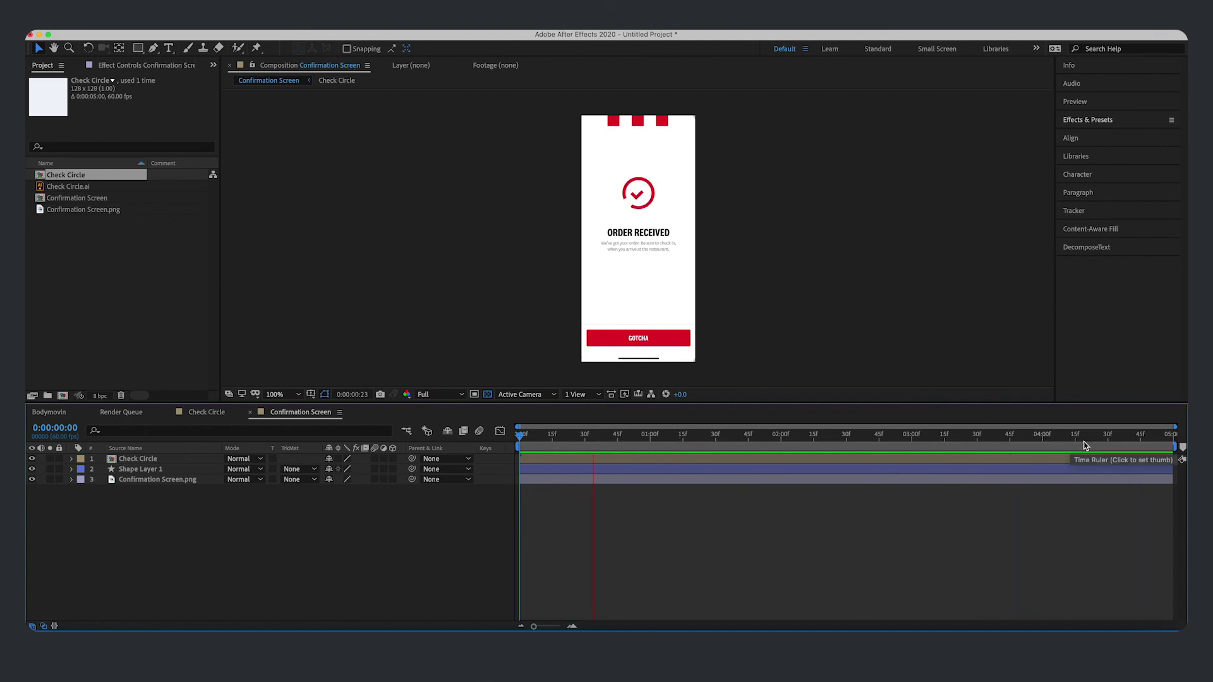
key("space")
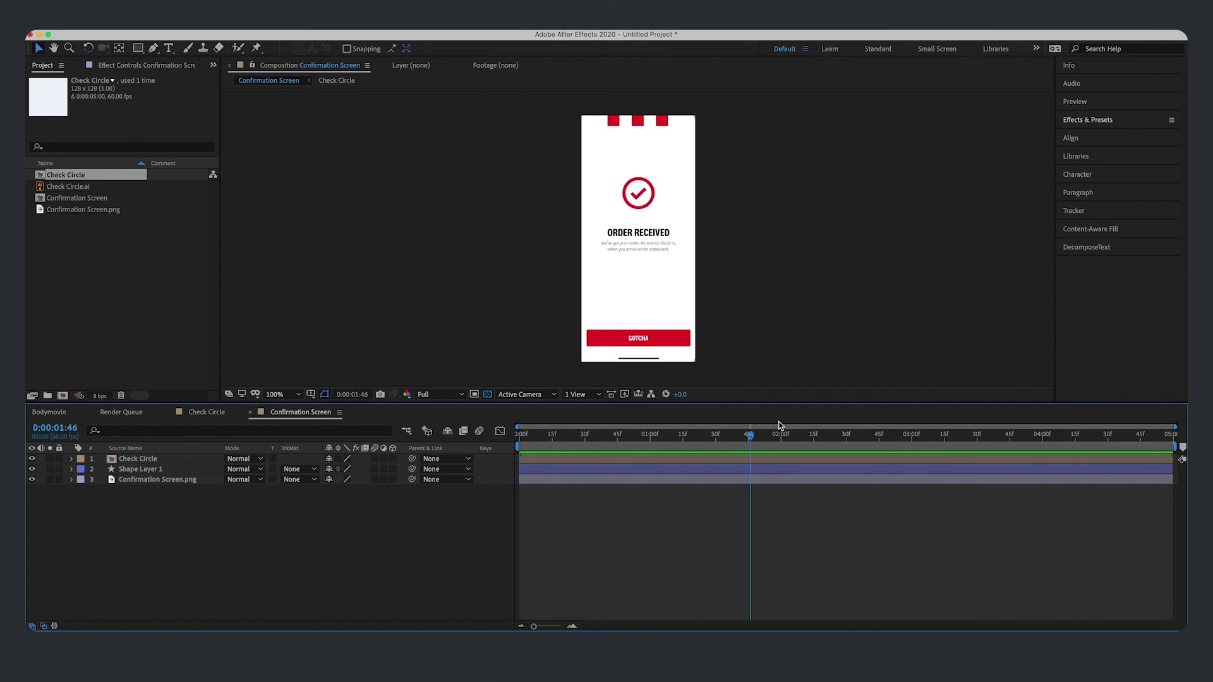
Step: End the work area at 3 seconds and preview the trimmed animation
left_click_drag(782, 438, 913, 444)
key("n")
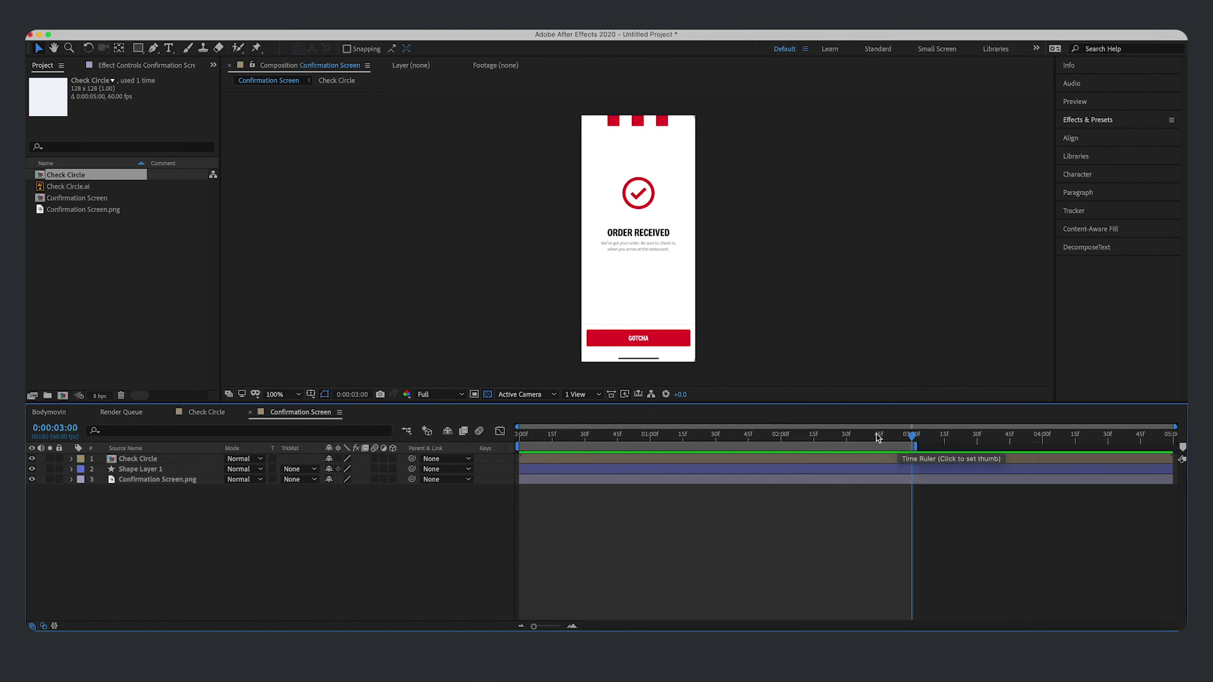
key("space")
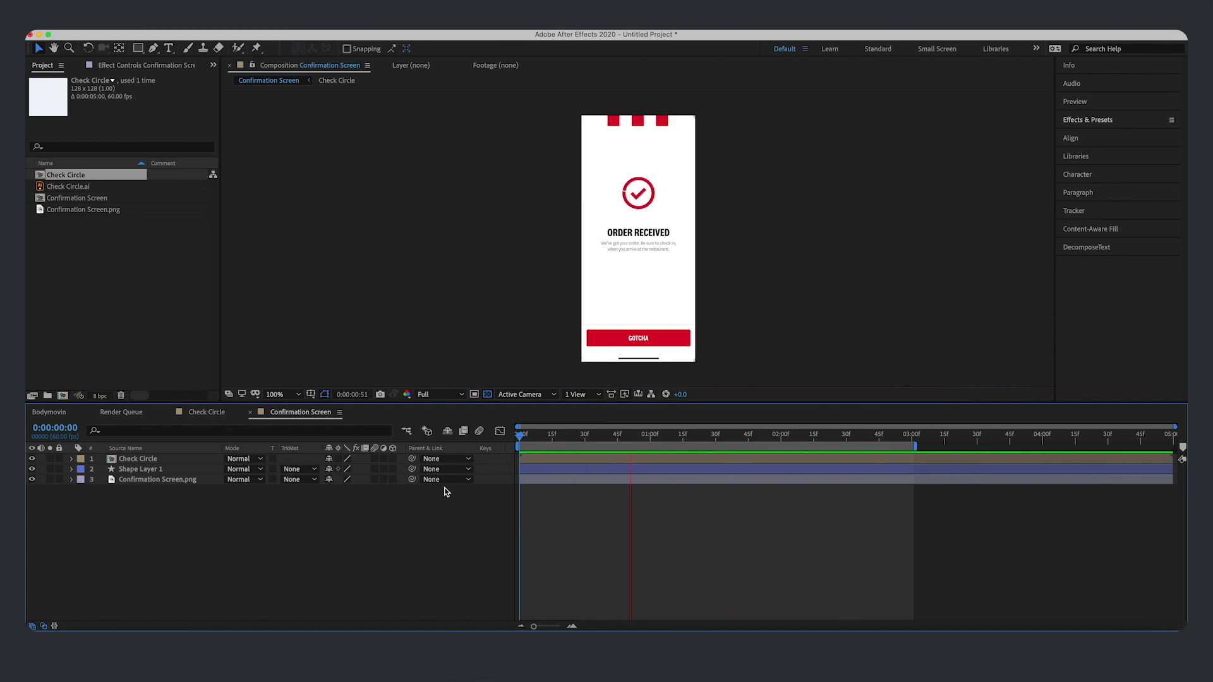
key("space")
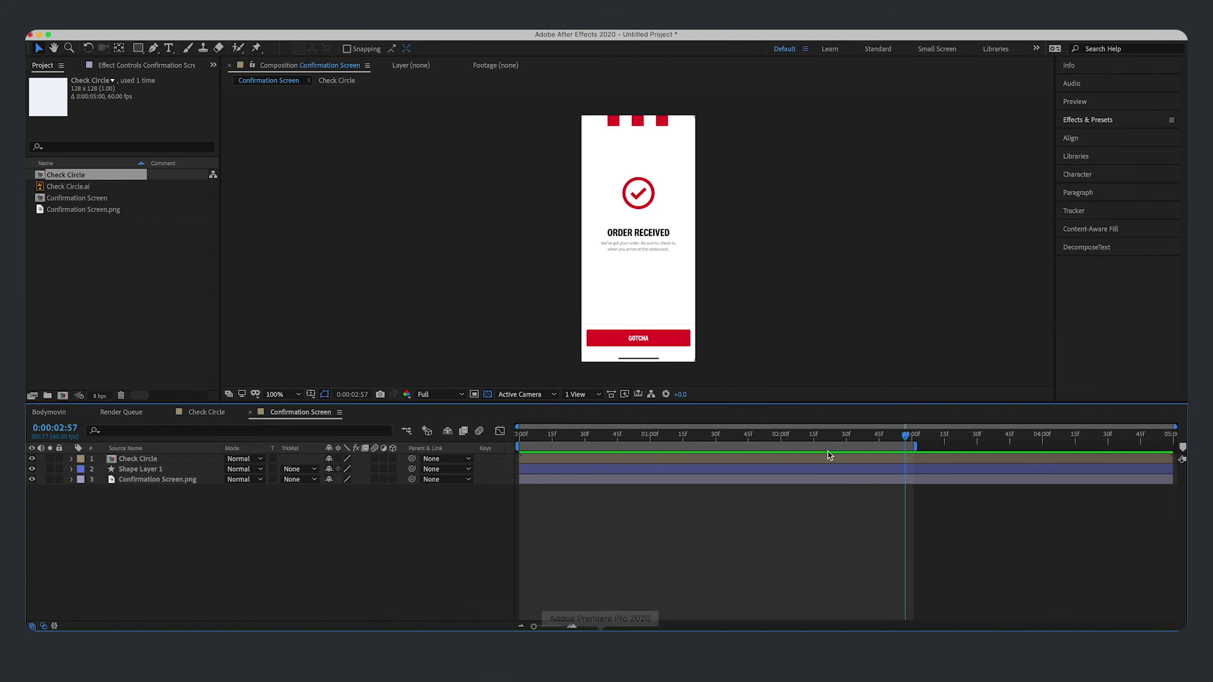
key("space")
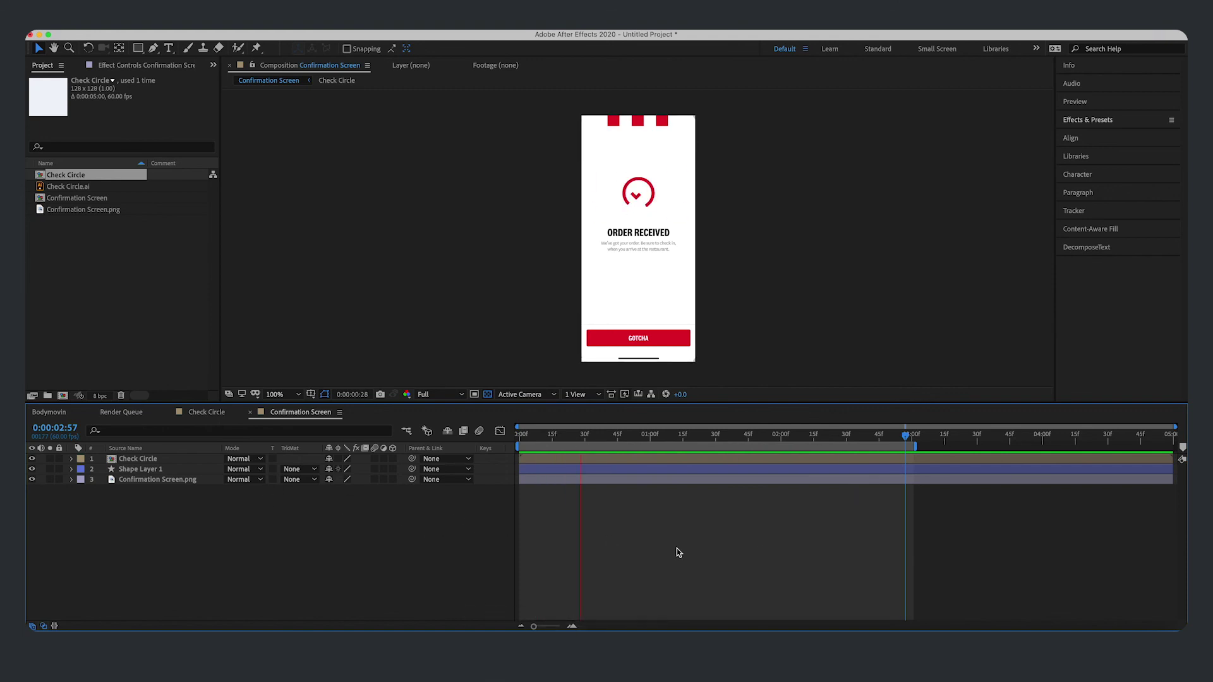
key("space")
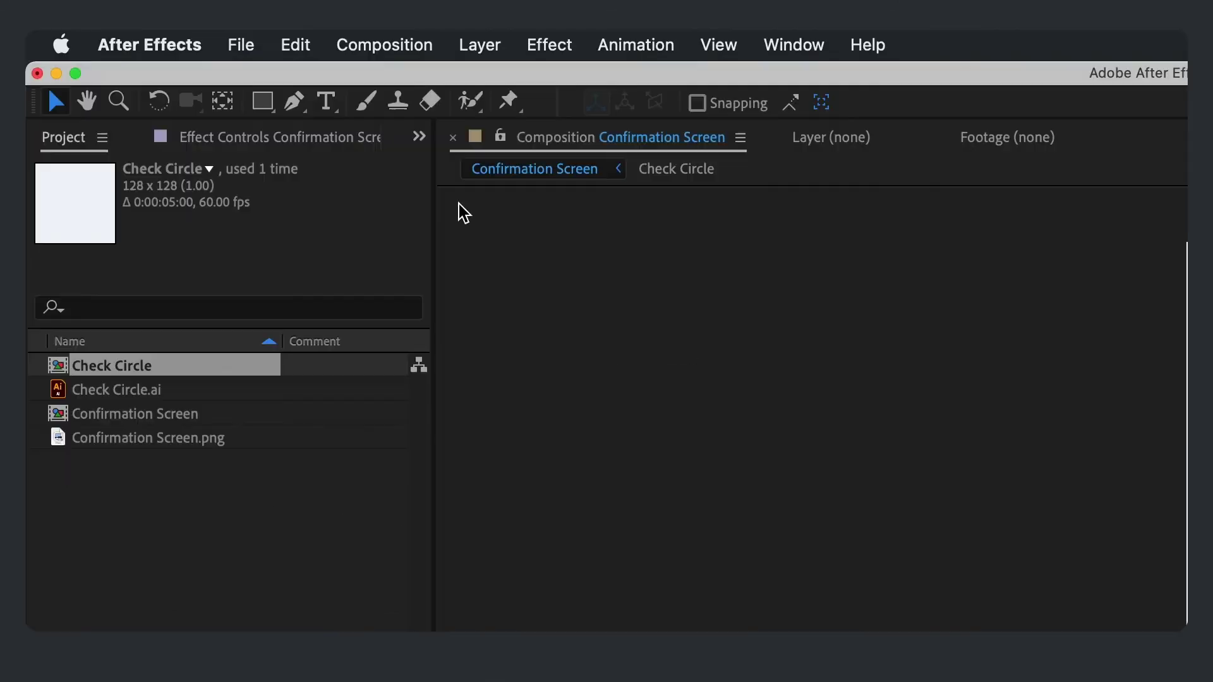
left_click(384, 44)
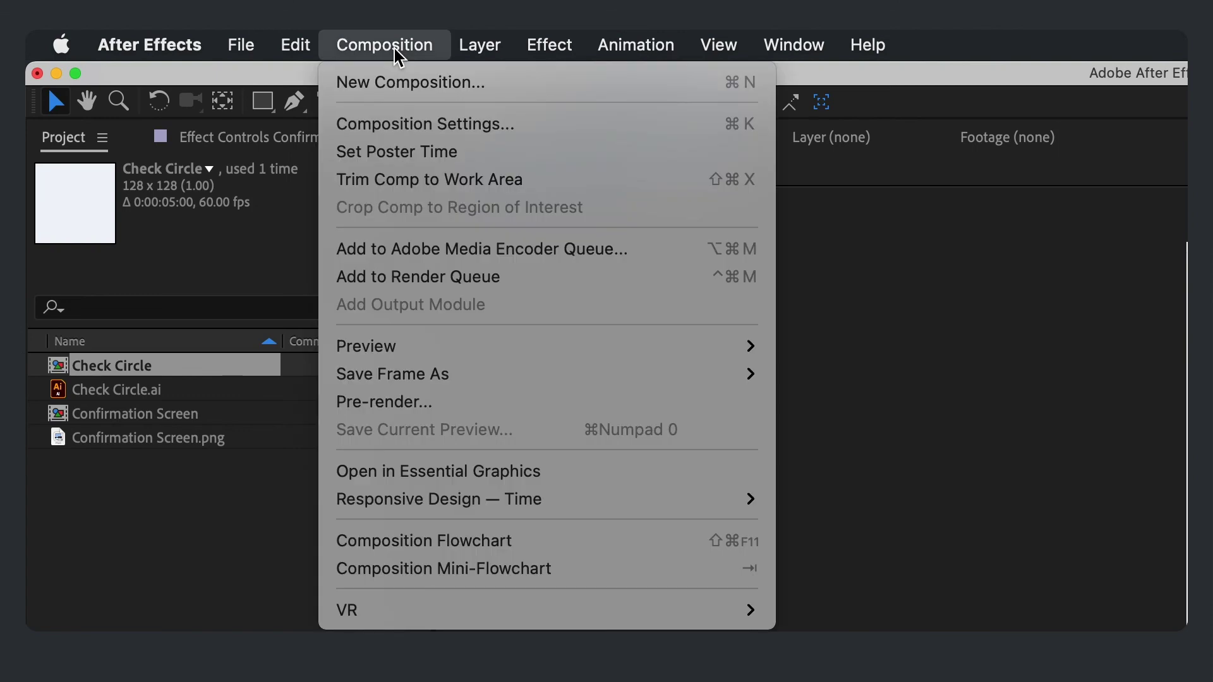
Step: Queue the comp in Media Encoder with Match Source - High bitrate, output to Desktop as Confirmation Screen.mp4, and encode
left_click(422, 251)
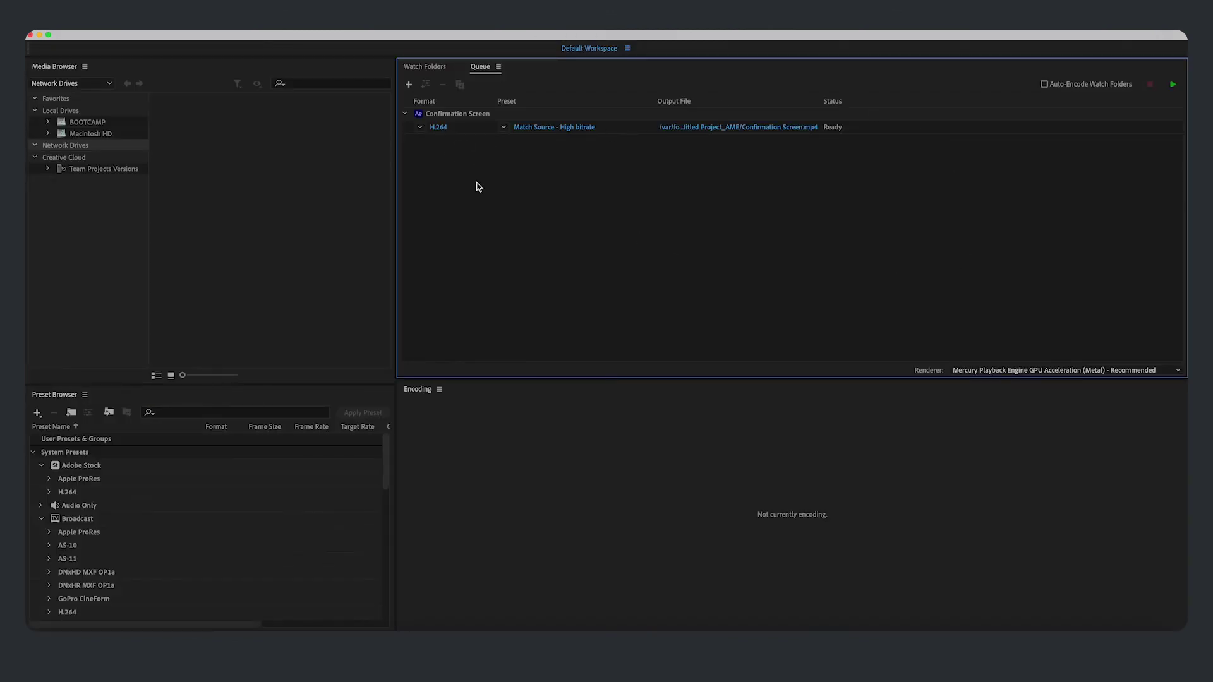
left_click(503, 127)
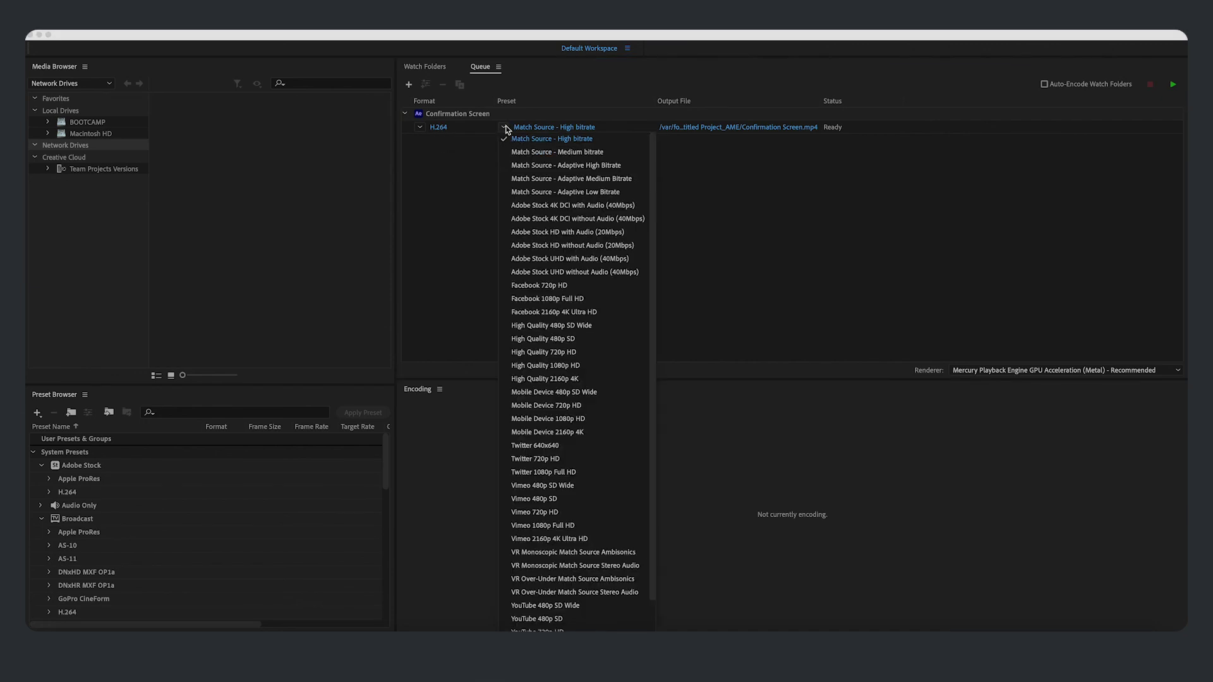
left_click(539, 142)
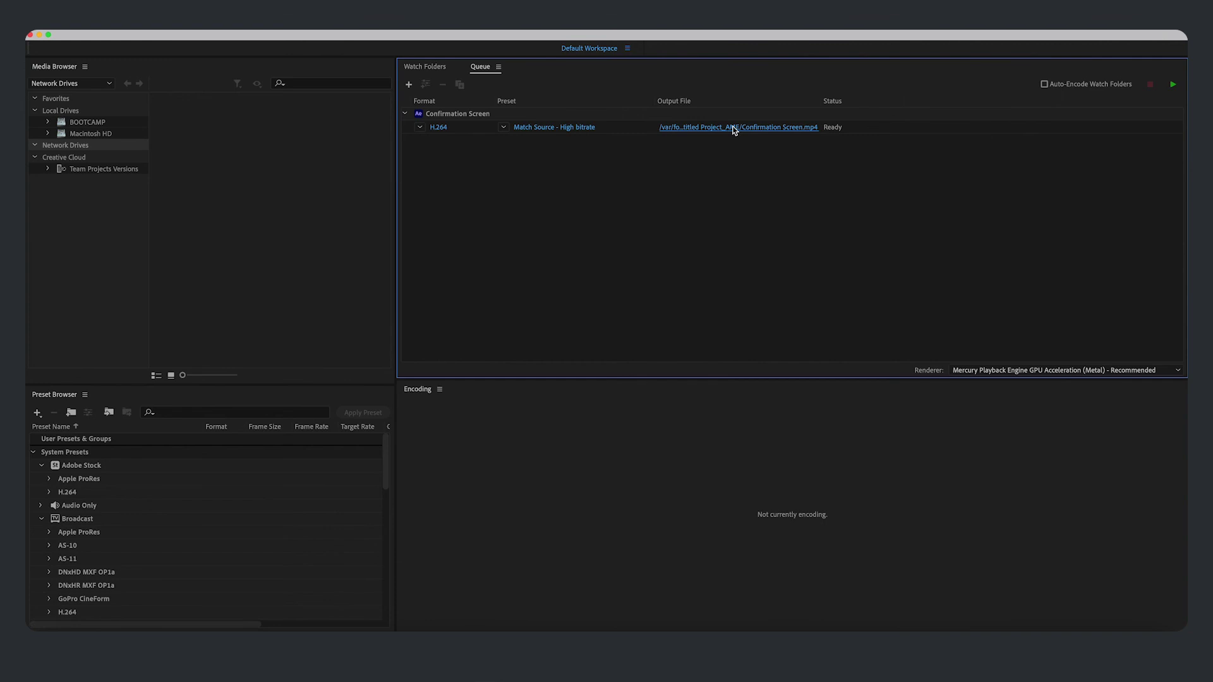
left_click(734, 128)
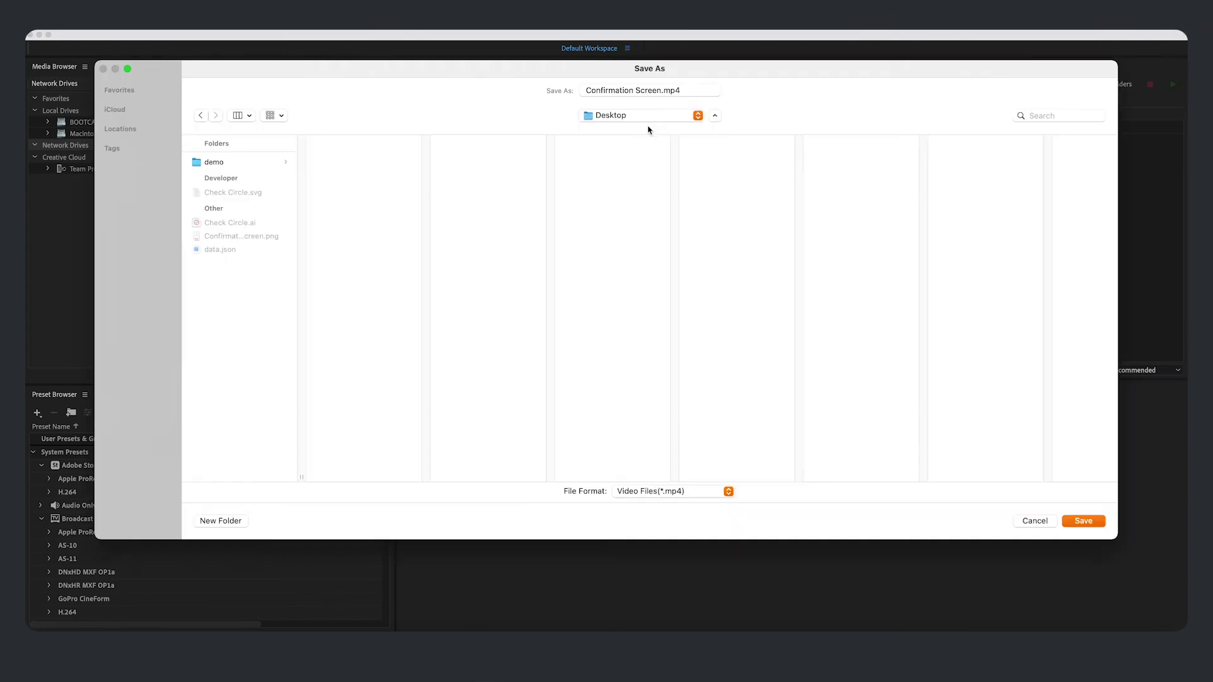
left_click(1083, 521)
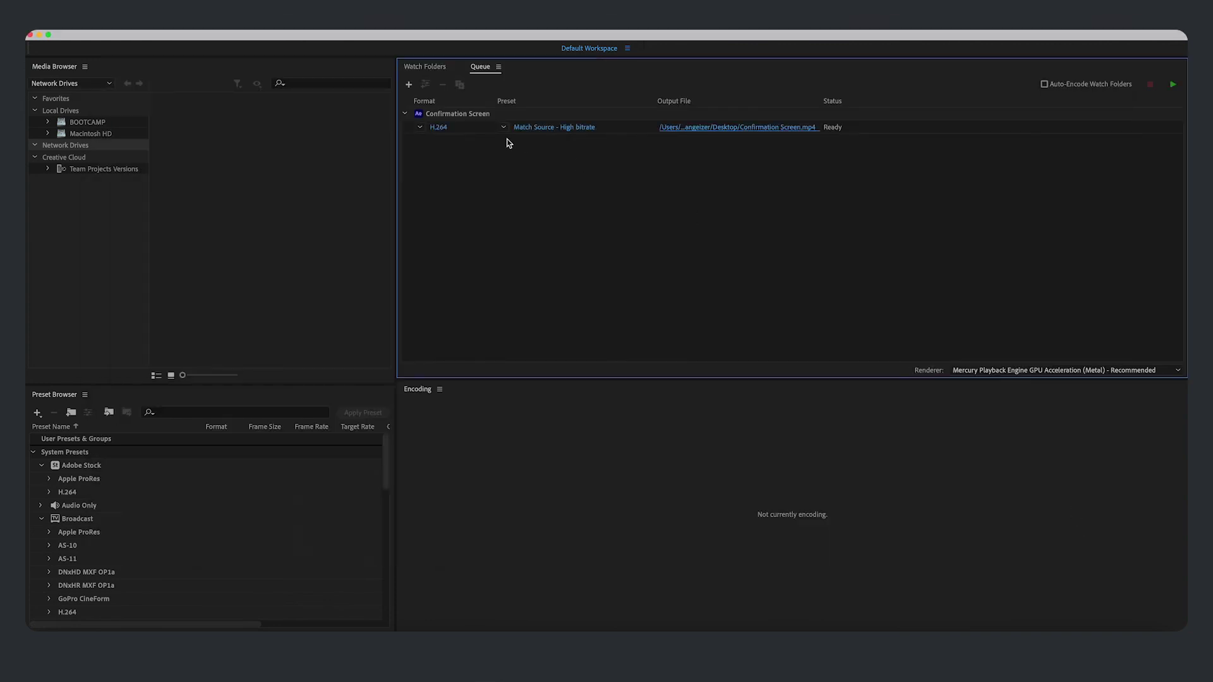
left_click(1174, 84)
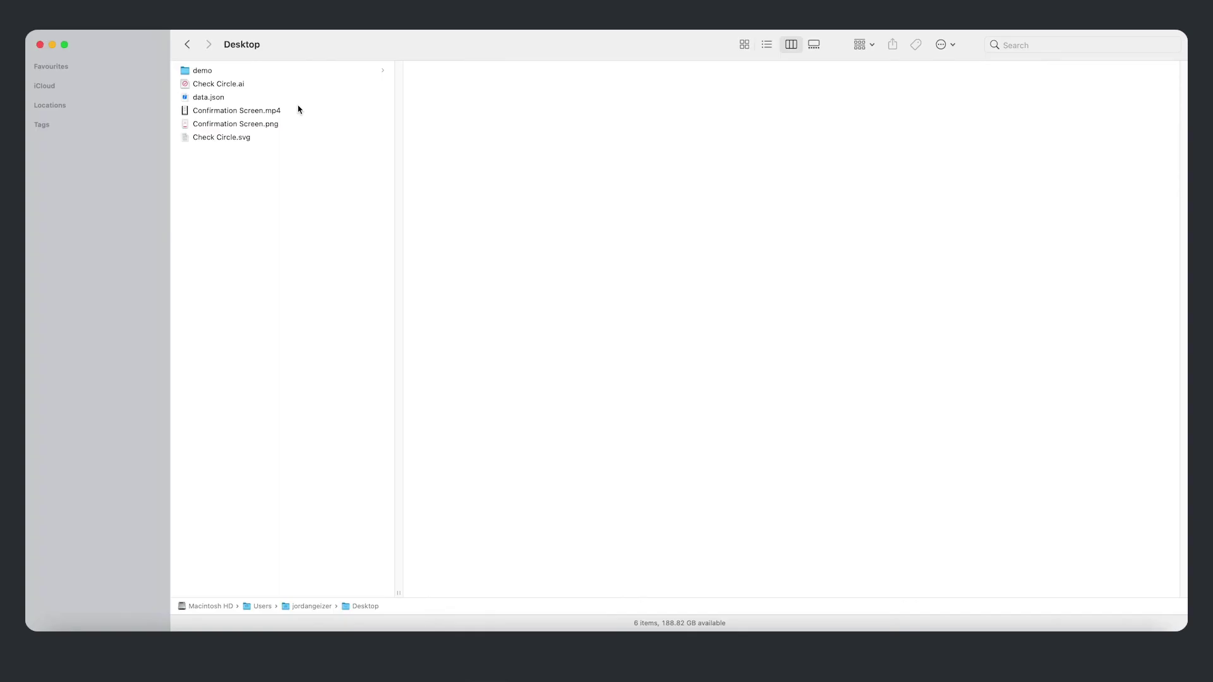
Step: Play Confirmation Screen.mp4 from the Desktop and center its player window
double_click(300, 110)
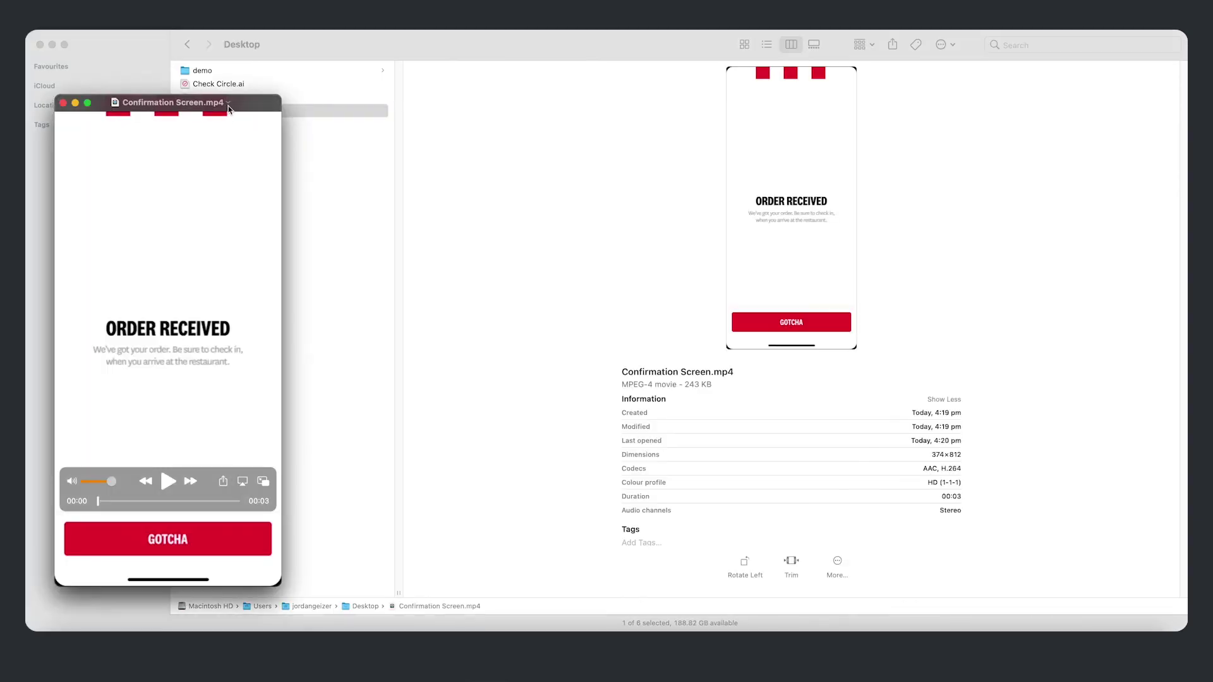
left_click_drag(231, 106, 741, 99)
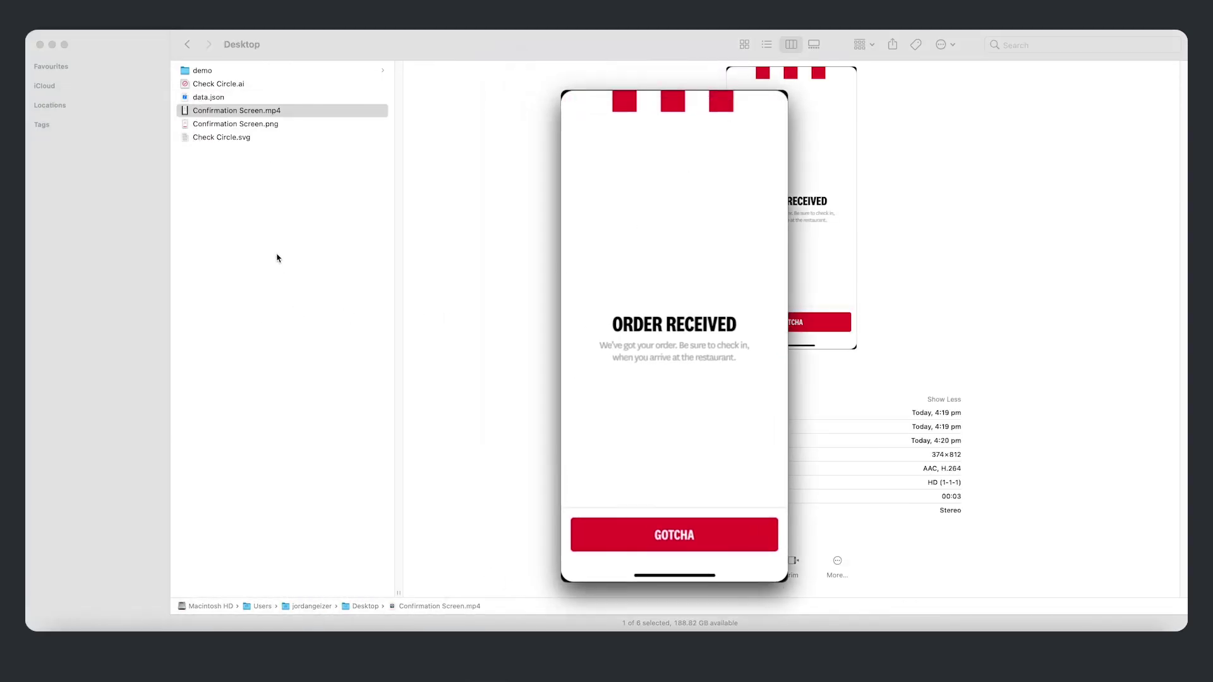